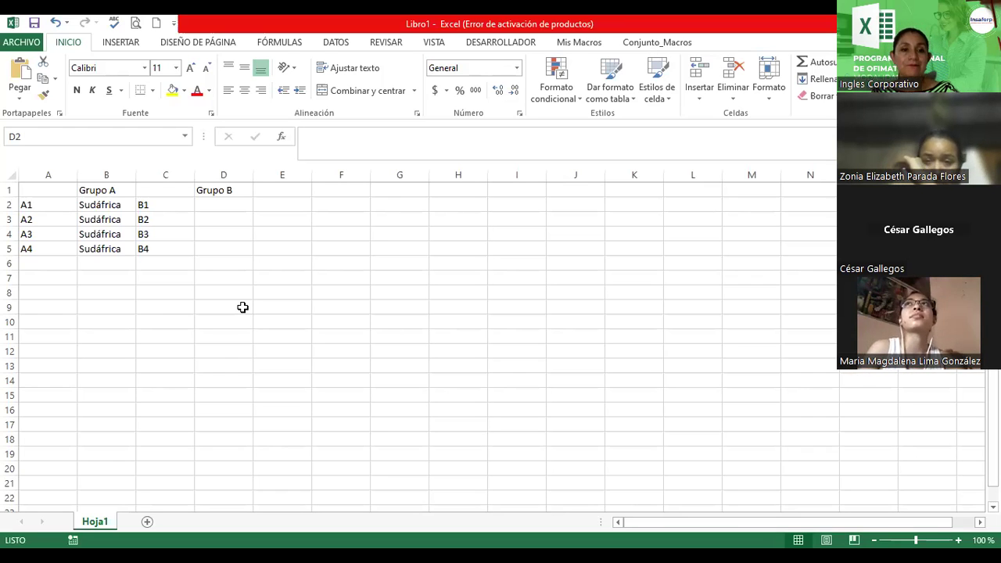
# Extend the A1 and B1 code series down to row 5 in columns A and C.
pyautogui.keyDown('ctrl'); pyautogui.scroll(1, 149, 266); pyautogui.keyUp('ctrl')
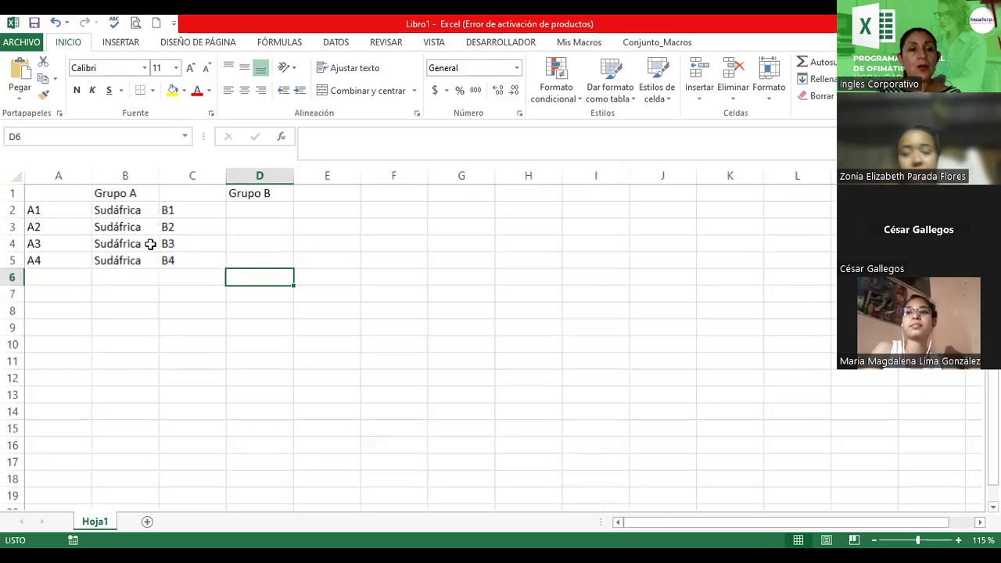
pyautogui.click(65, 208)
pyautogui.keyDown('ctrl'); pyautogui.scroll(1, 70, 211); pyautogui.keyUp('ctrl')
pyautogui.moveTo(101, 224); pyautogui.dragTo(101, 225)
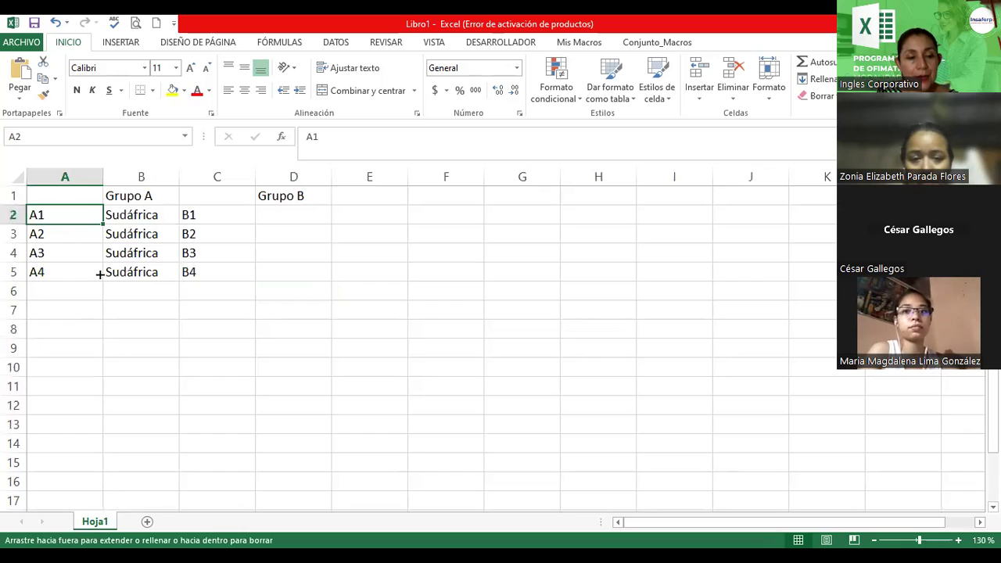
pyautogui.moveTo(100, 274); pyautogui.dragTo(98, 283)
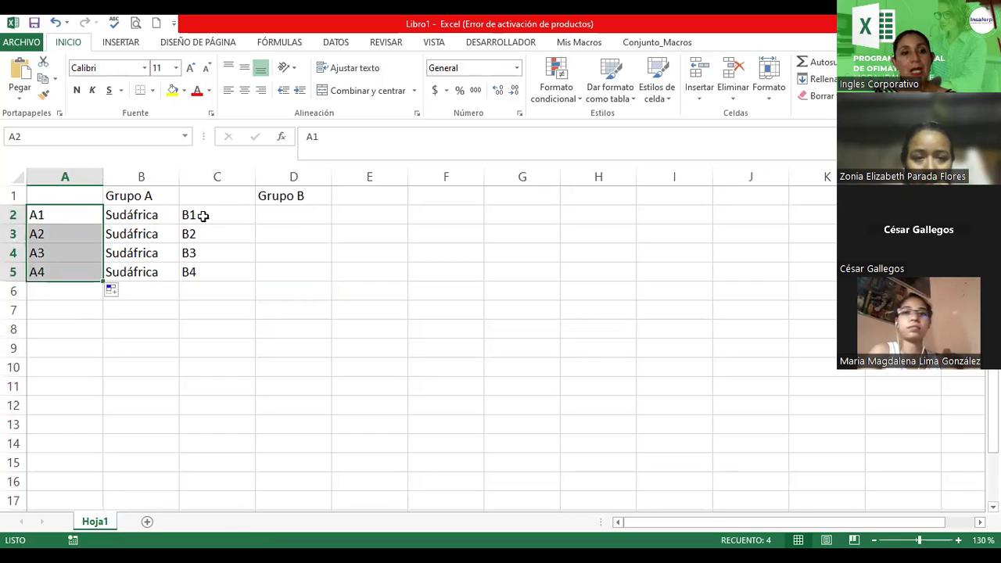
pyautogui.click(136, 215)
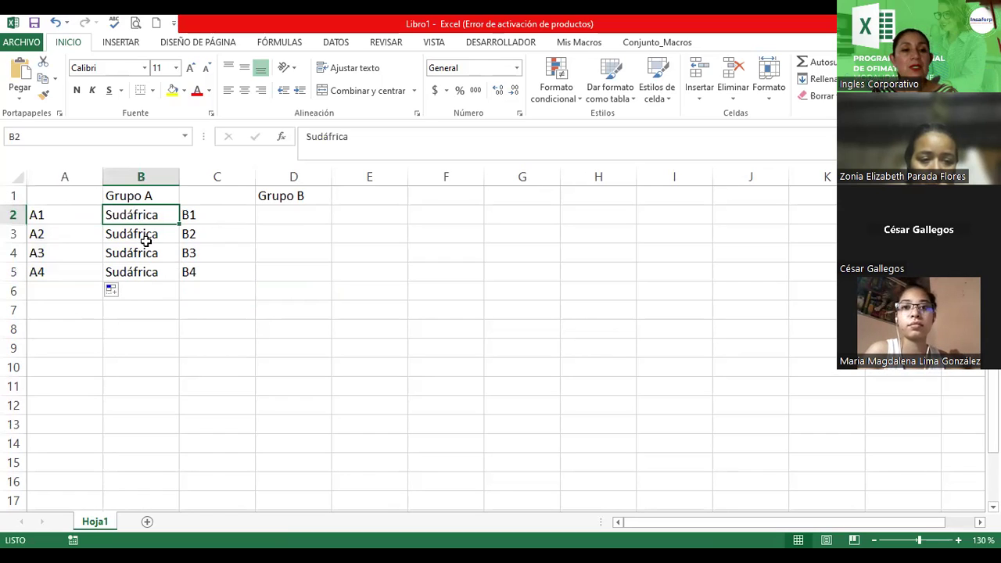
pyautogui.click(235, 214)
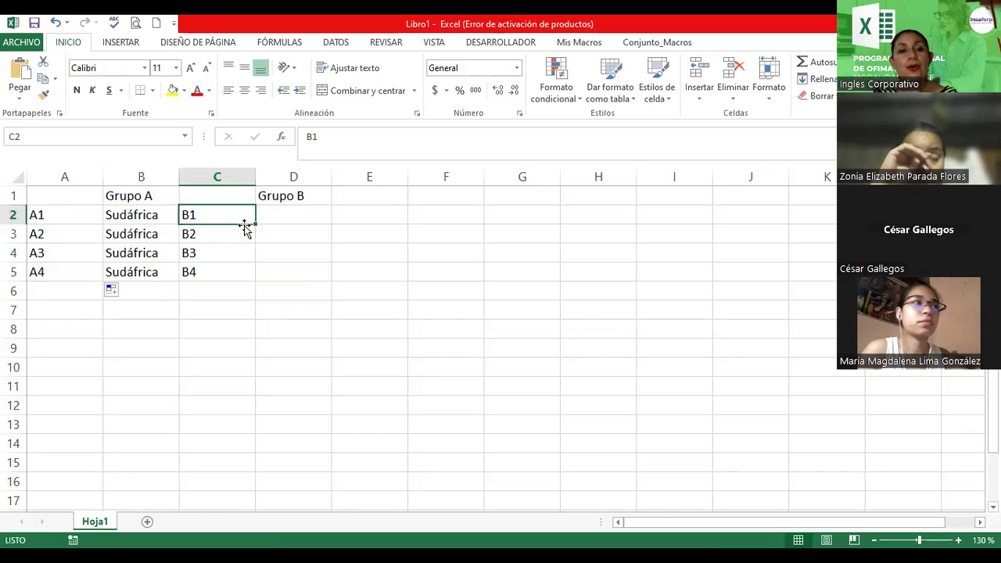
pyautogui.moveTo(258, 224); pyautogui.dragTo(251, 277)
# Enter Argentina in D2 and copy it down through D5.
pyautogui.click(307, 214)
pyautogui.write('A')
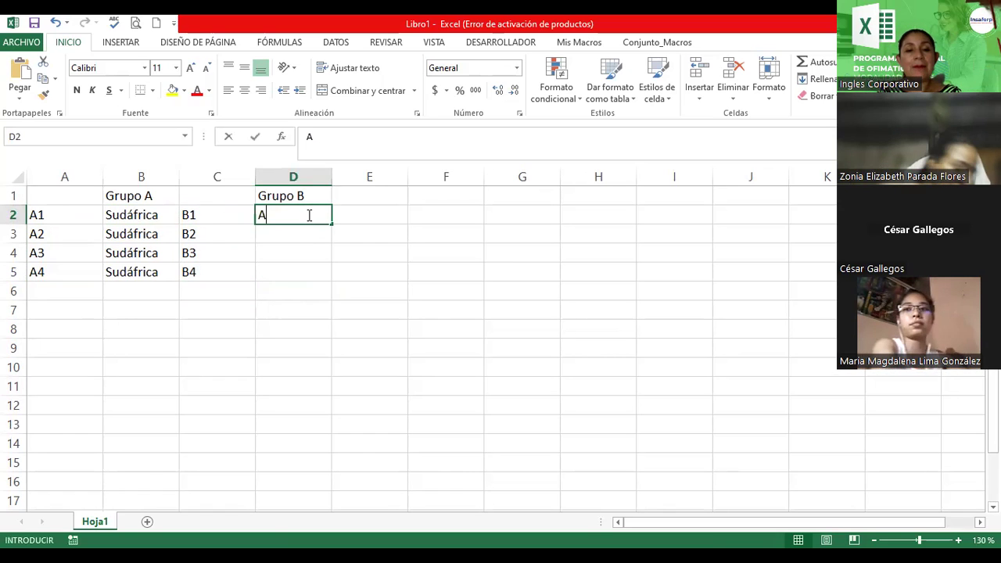
pyautogui.write('rgentin')
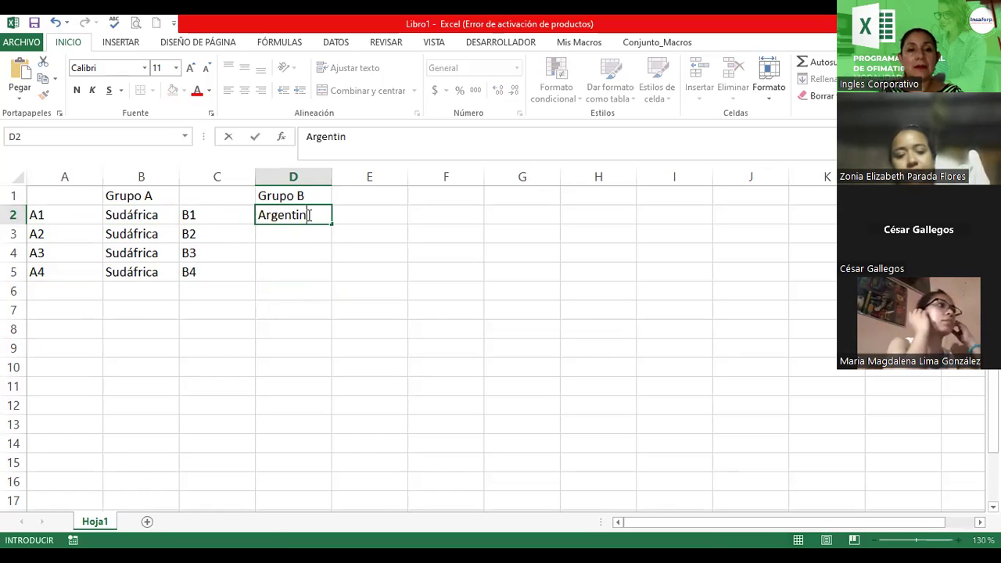
pyautogui.write('a')
pyautogui.press('Return')
pyautogui.click(306, 212)
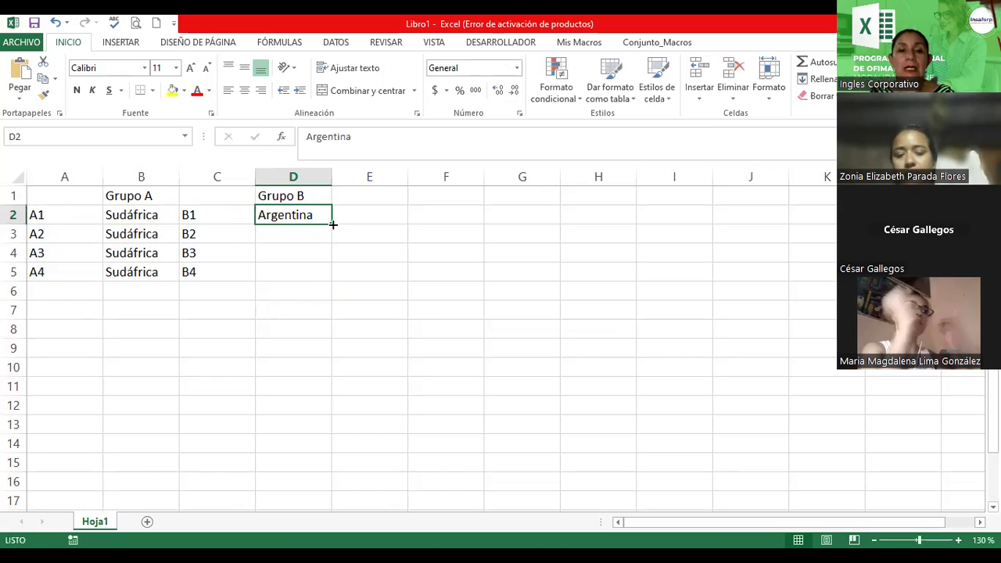
pyautogui.moveTo(332, 224); pyautogui.dragTo(334, 280)
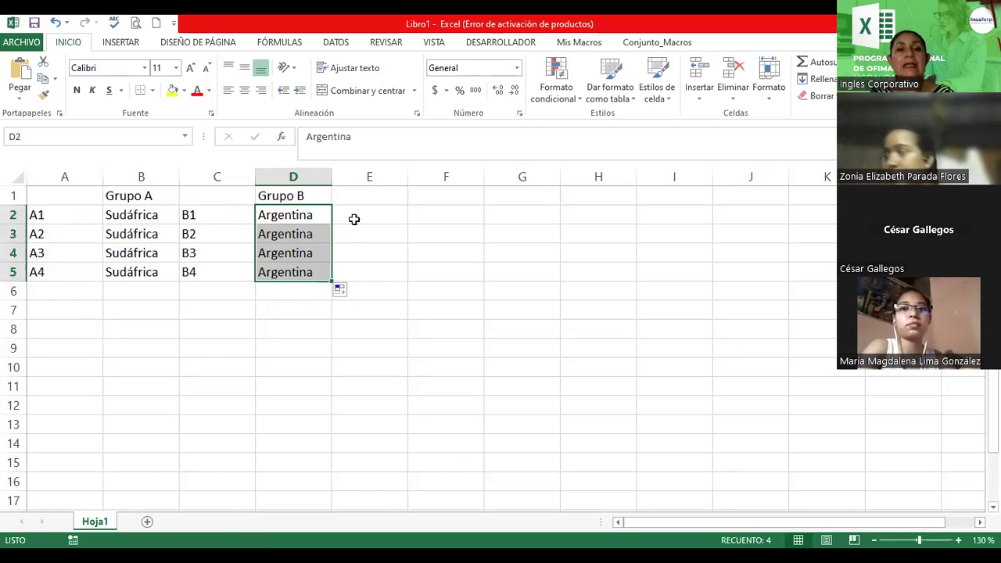
pyautogui.click(363, 194)
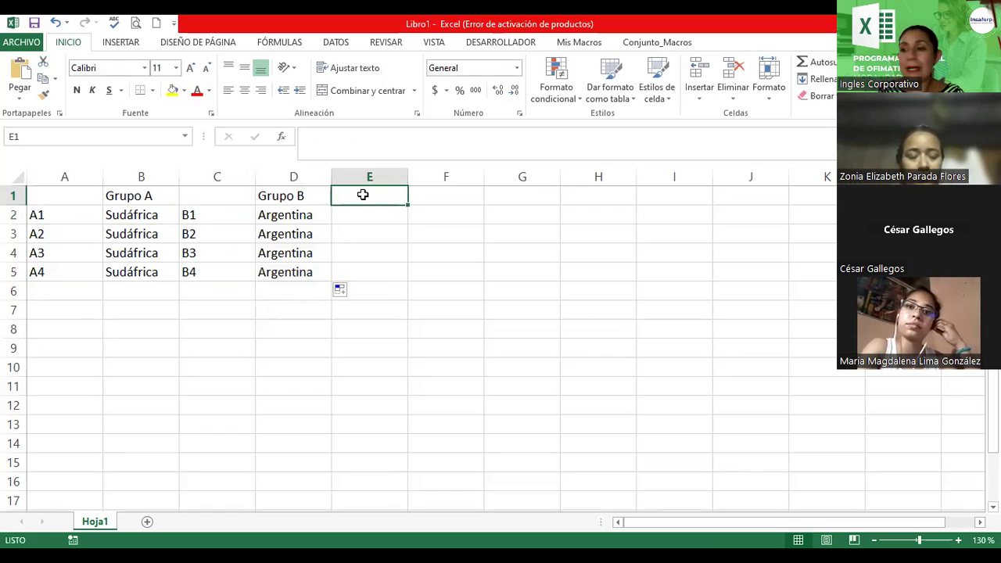
# Enter C1 in E2 and fill the series C1–C4 down to E5.
pyautogui.click(367, 219)
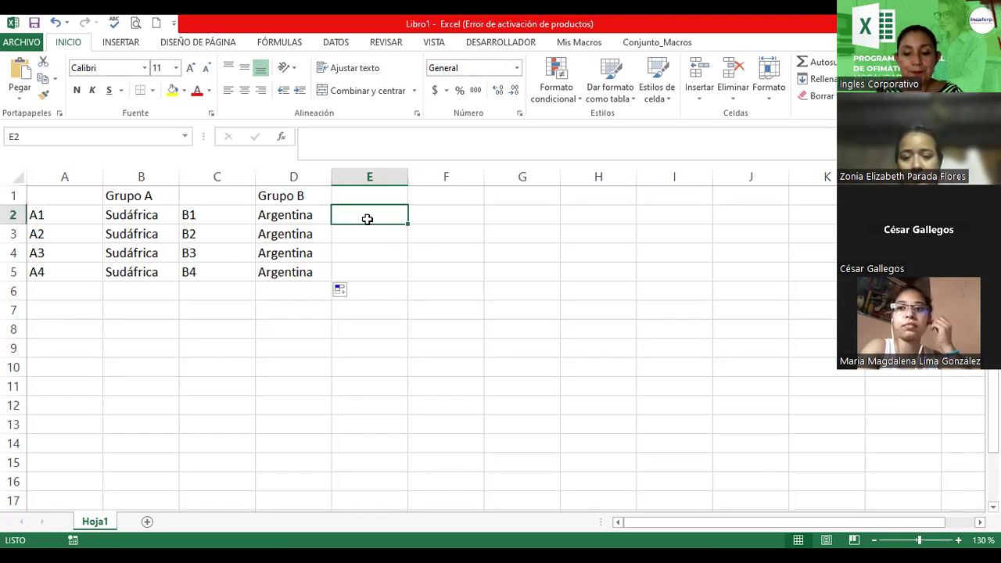
pyautogui.write('C1')
pyautogui.press('Return')
pyautogui.click(374, 215)
pyautogui.moveTo(406, 223); pyautogui.dragTo(407, 280)
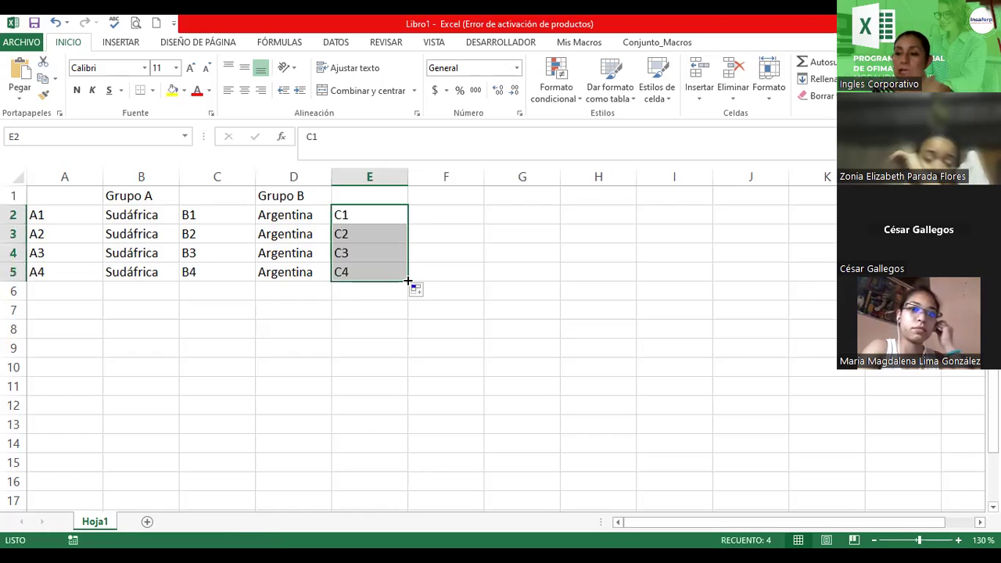
# Add the Grupo C heading in F1 with Inglaterra filling F2:F5.
pyautogui.click(453, 195)
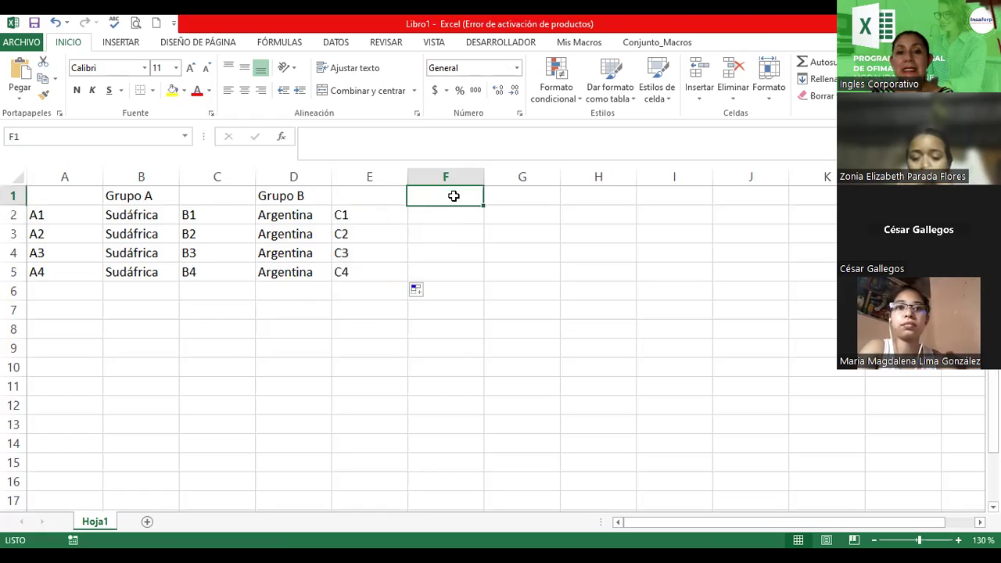
pyautogui.write('Grupo C')
pyautogui.press('Return')
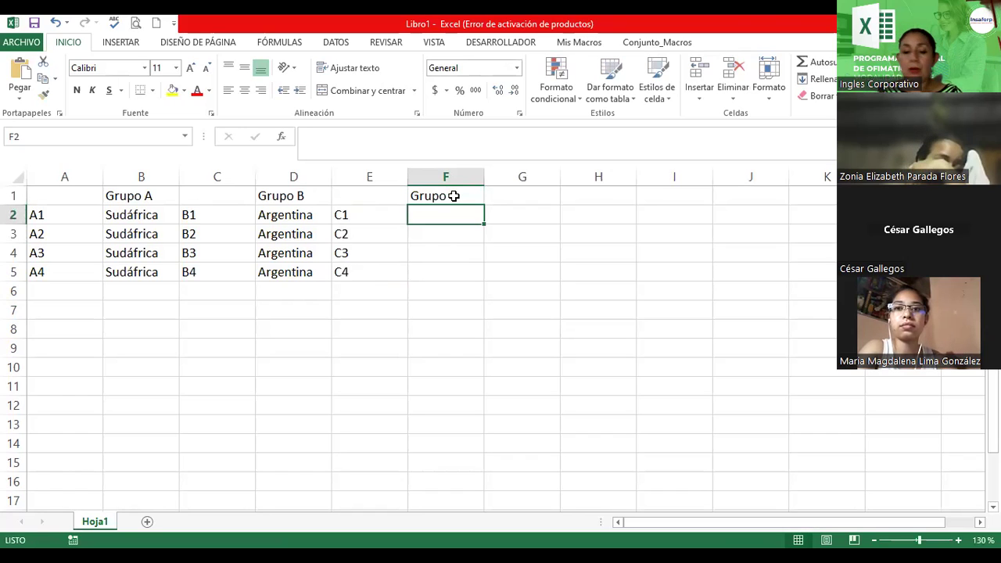
pyautogui.write('Inglaterr')
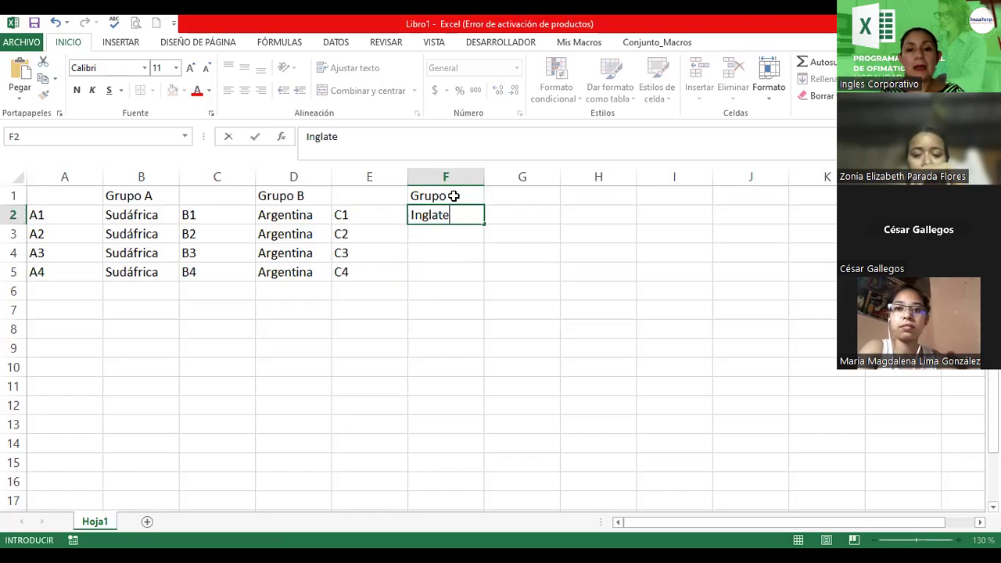
pyautogui.write('a')
pyautogui.press('Return')
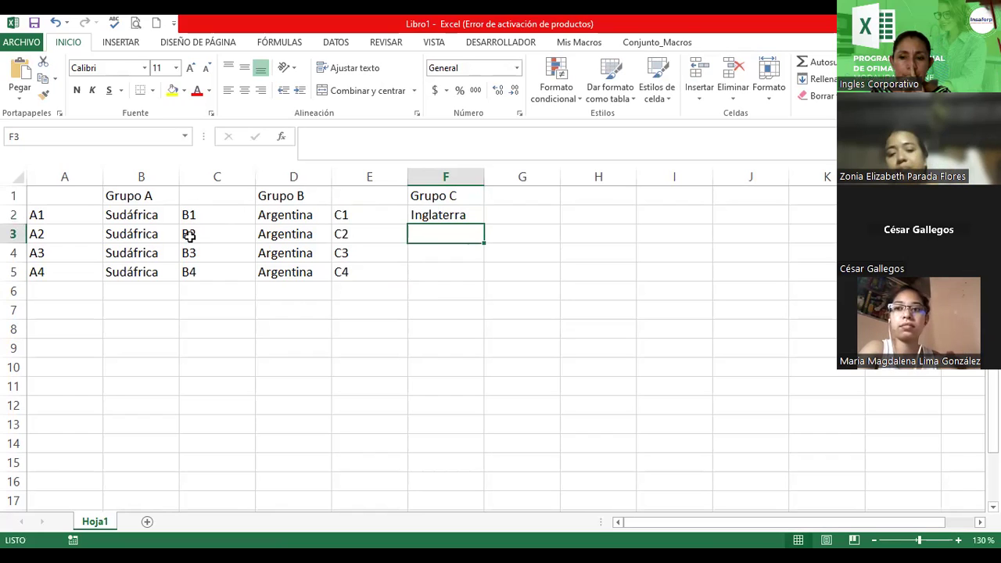
pyautogui.click(430, 216)
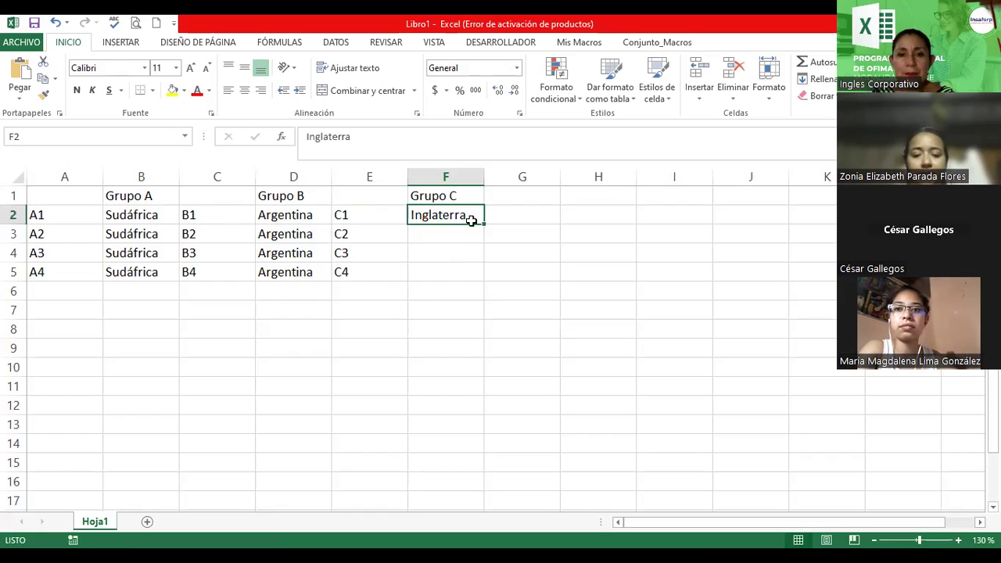
pyautogui.moveTo(483, 225); pyautogui.dragTo(484, 287)
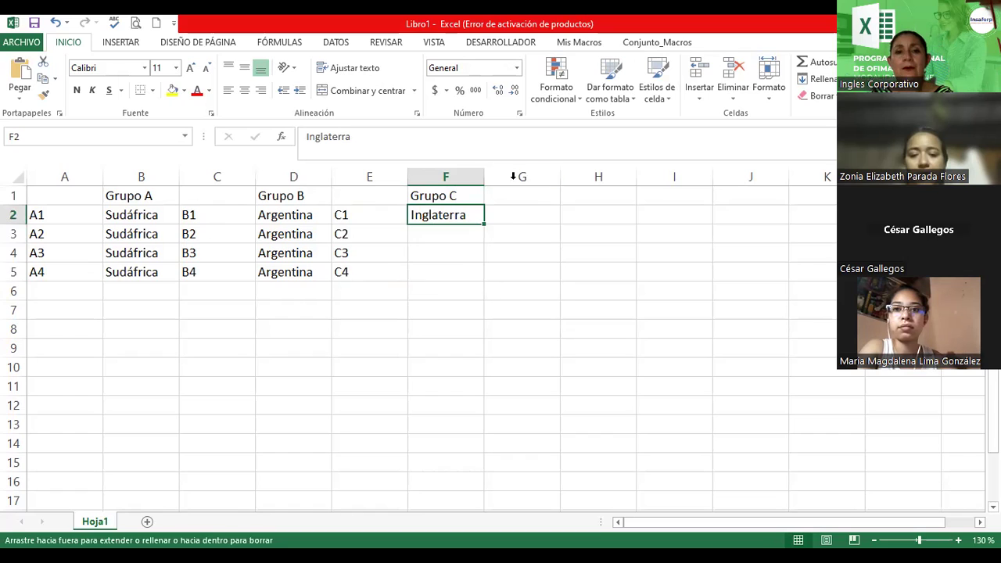
# Enter D1 in G2 and fill the series D1–D4 down to G5.
pyautogui.click(532, 197)
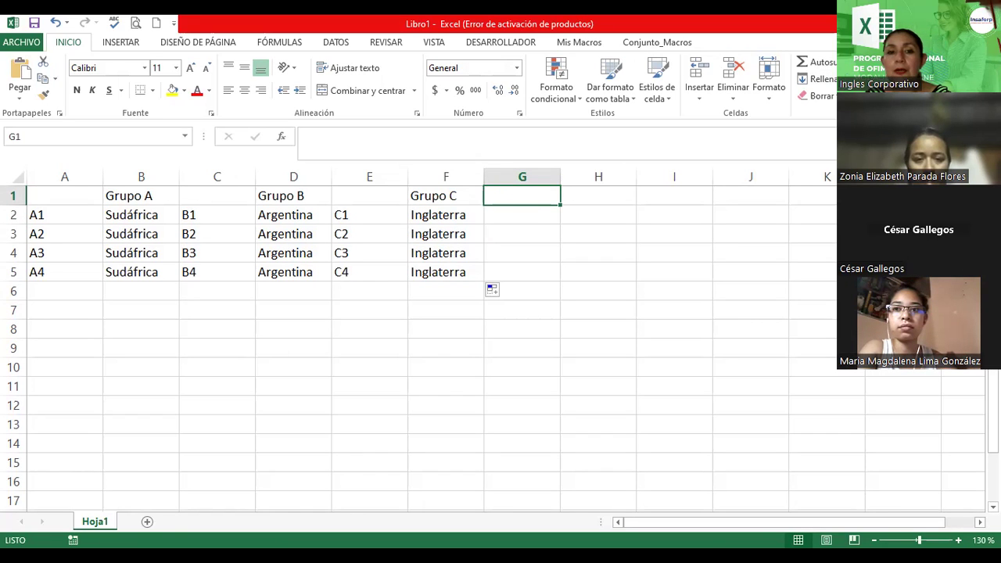
pyautogui.click(531, 216)
pyautogui.write('D1')
pyautogui.press('Return')
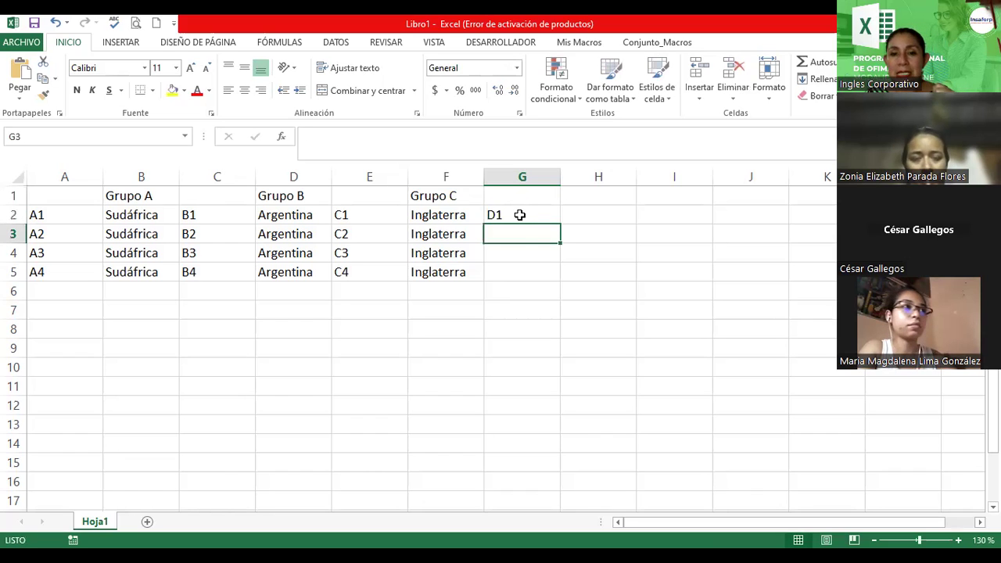
pyautogui.click(532, 215)
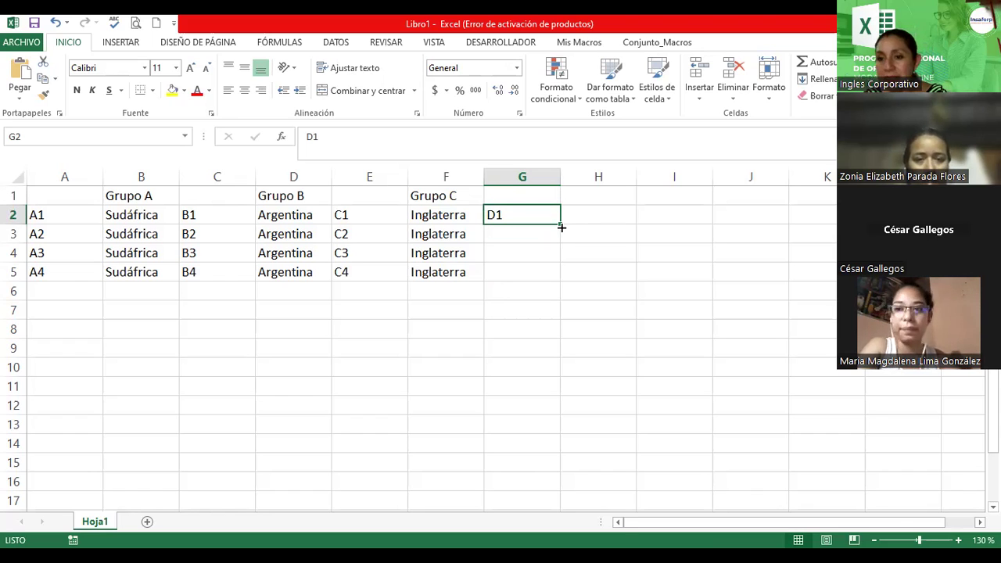
pyautogui.moveTo(559, 223); pyautogui.dragTo(559, 279)
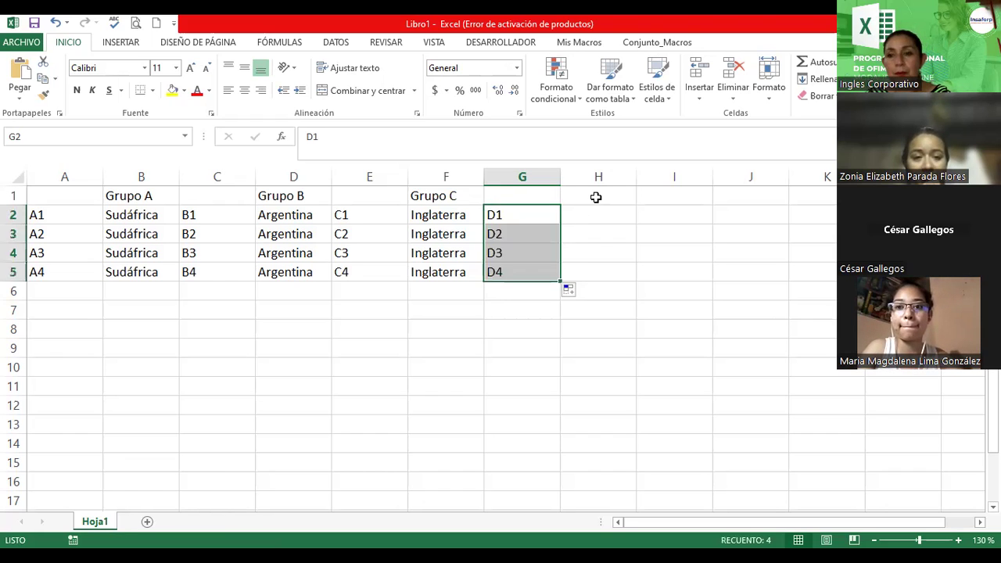
# Type the Grupo D heading in H1.
pyautogui.click(597, 197)
pyautogui.write('Grupo D')
pyautogui.press('Return')
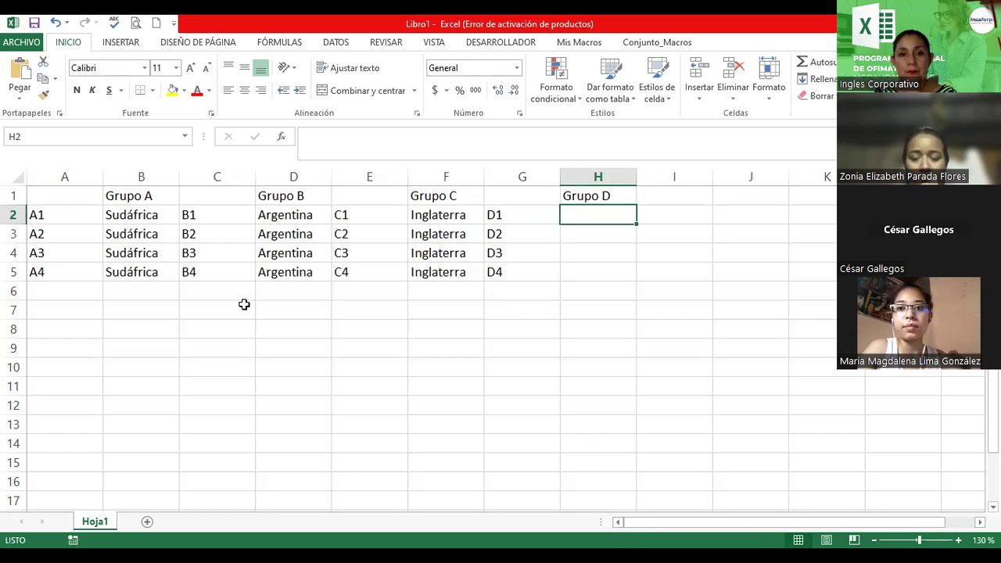
# Enter Alemania in H2, copy it down to H5, then select the codes in A2:A5.
pyautogui.click(317, 362)
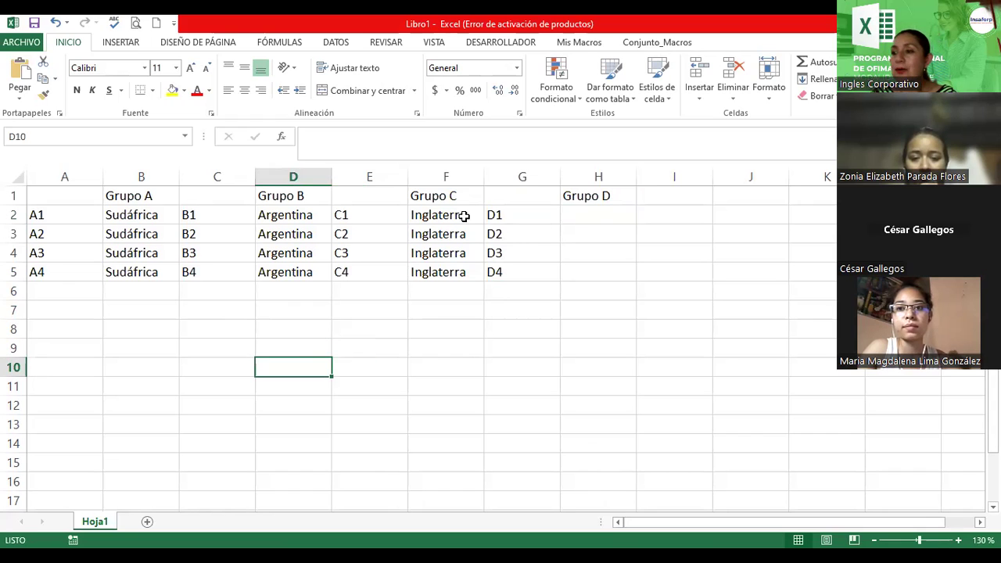
pyautogui.click(598, 219)
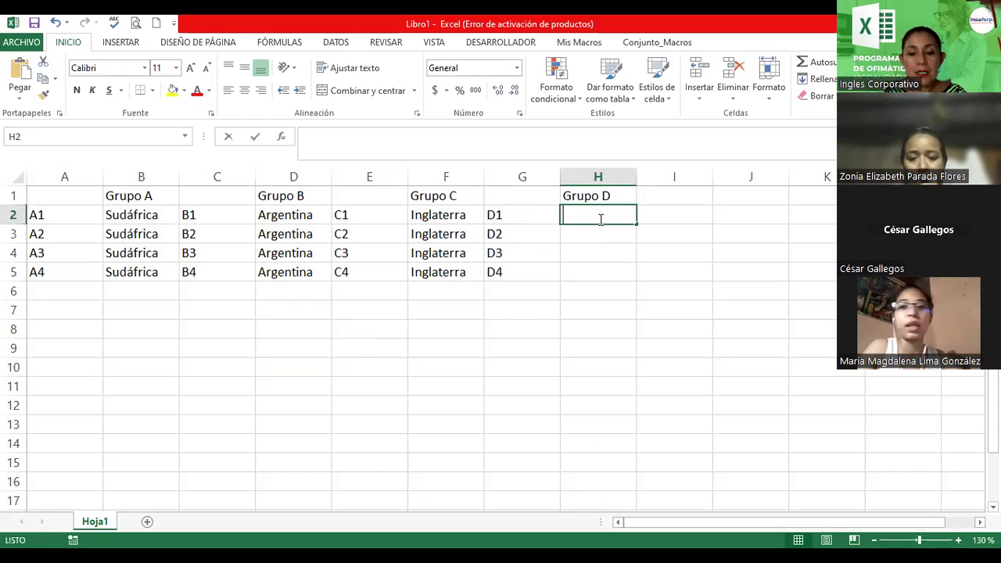
pyautogui.write('Alemania')
pyautogui.press('Return')
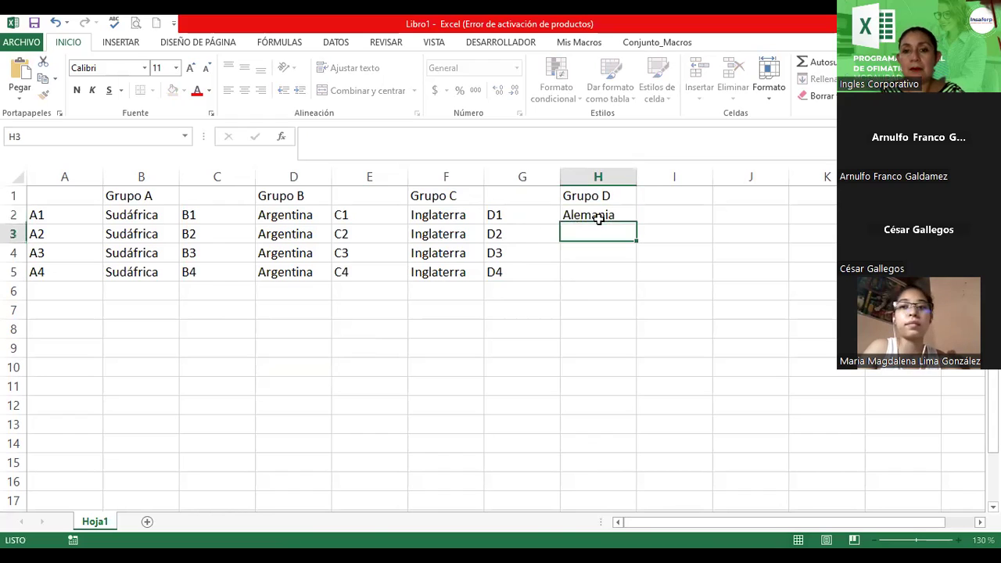
pyautogui.click(598, 217)
pyautogui.moveTo(636, 224); pyautogui.dragTo(634, 285)
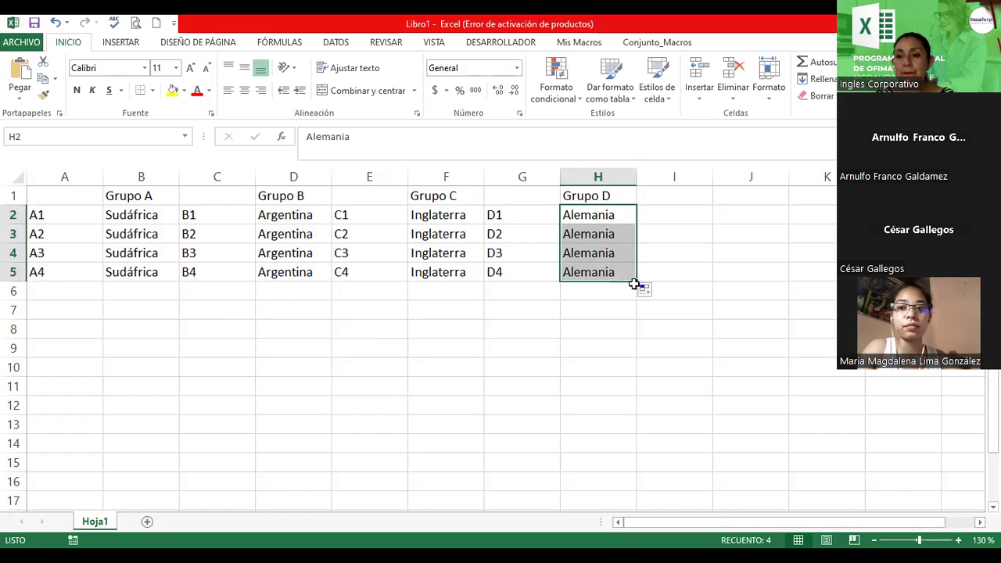
pyautogui.click(214, 231)
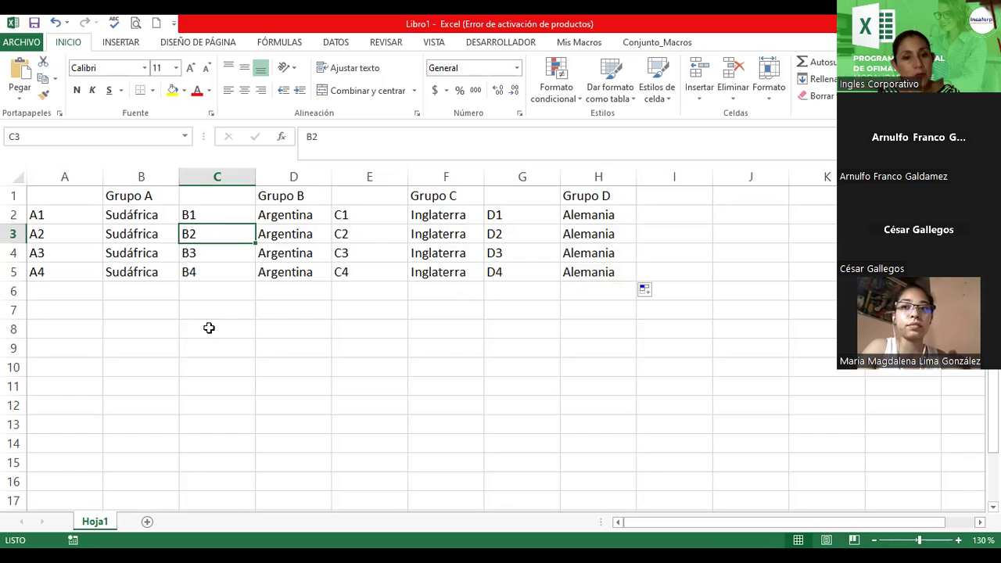
pyautogui.moveTo(59, 214); pyautogui.dragTo(59, 271)
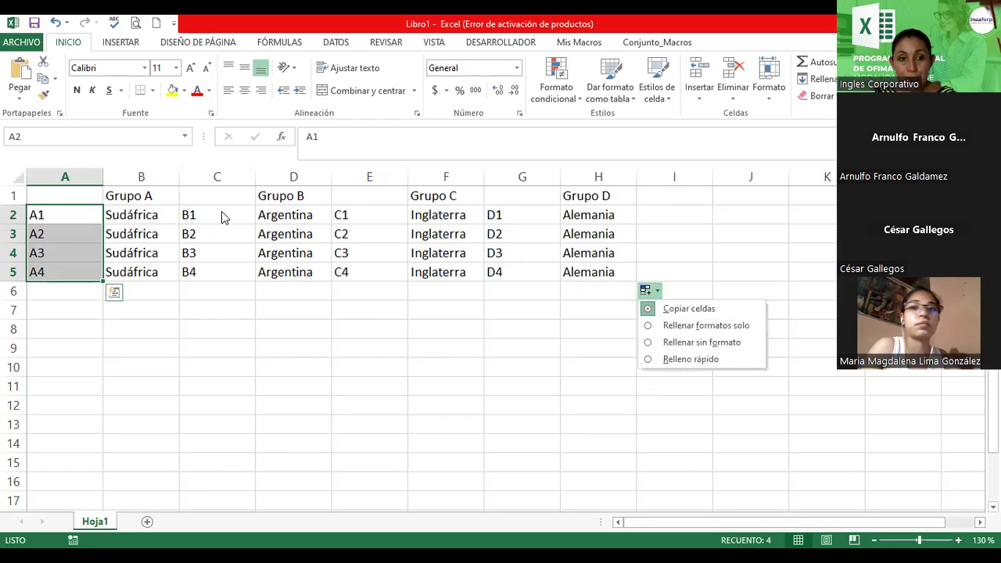
# Add C2:C5, E2:E5 and G2:G5 to the A2:A5 selection and right-align all the codes.
pyautogui.keyDown('ctrl'); pyautogui.click(202, 213); pyautogui.keyUp('ctrl')
pyautogui.moveTo(201, 212); pyautogui.dragTo(197, 270)
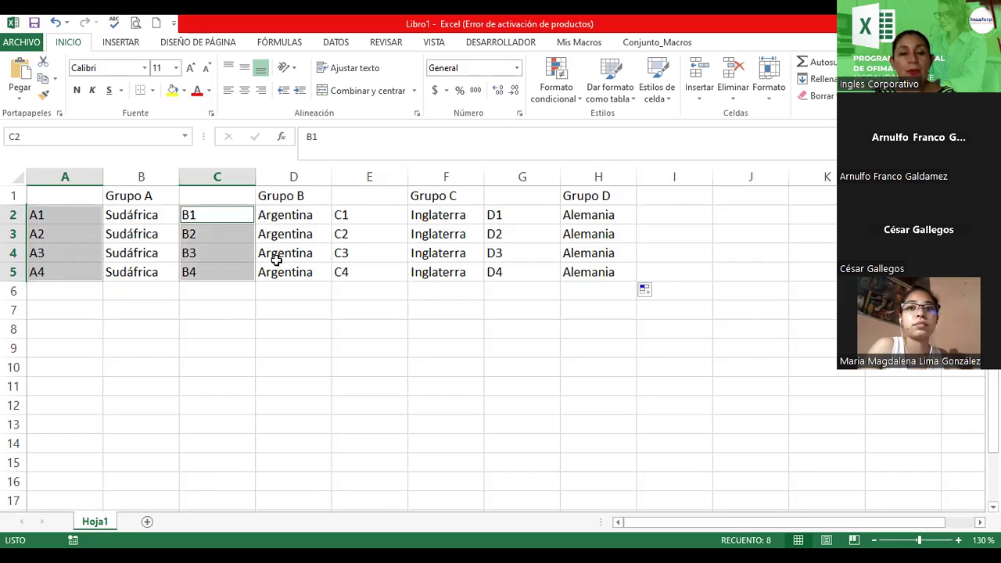
pyautogui.moveTo(368, 214); pyautogui.dragTo(368, 270)
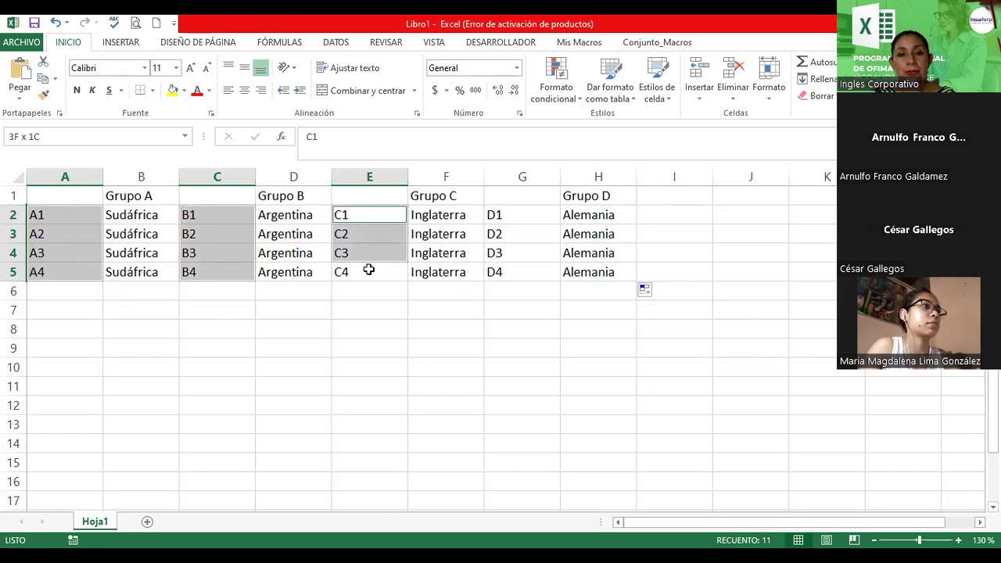
pyautogui.moveTo(519, 214); pyautogui.dragTo(519, 274)
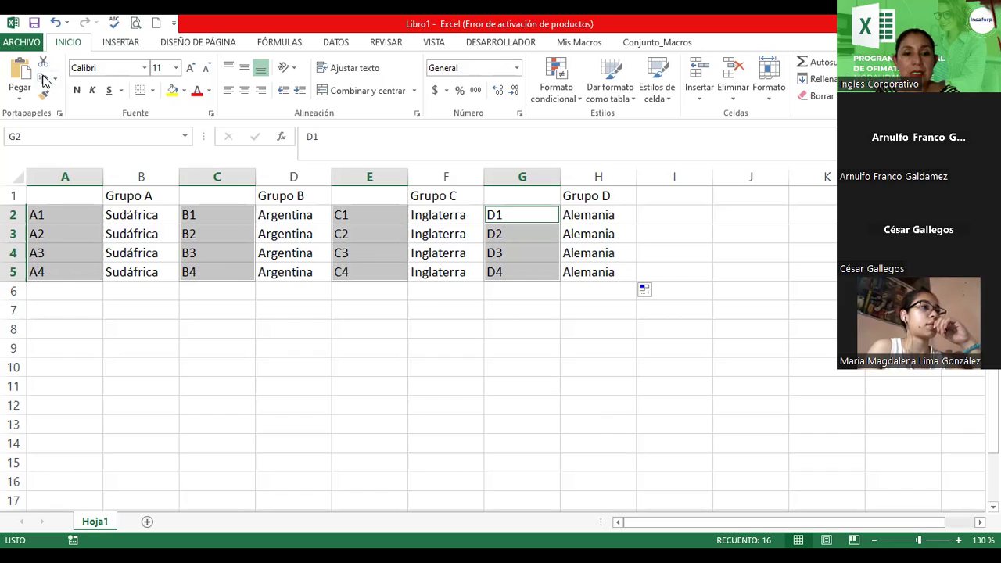
pyautogui.click(261, 91)
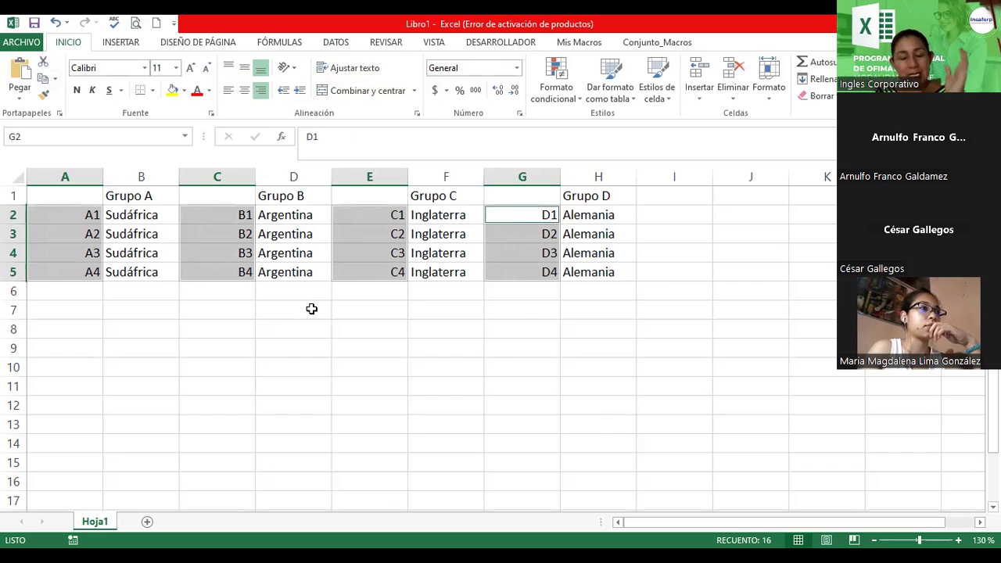
# Insert three blank rows above the table using Insertar, moving the headings to row 4.
pyautogui.click(311, 309)
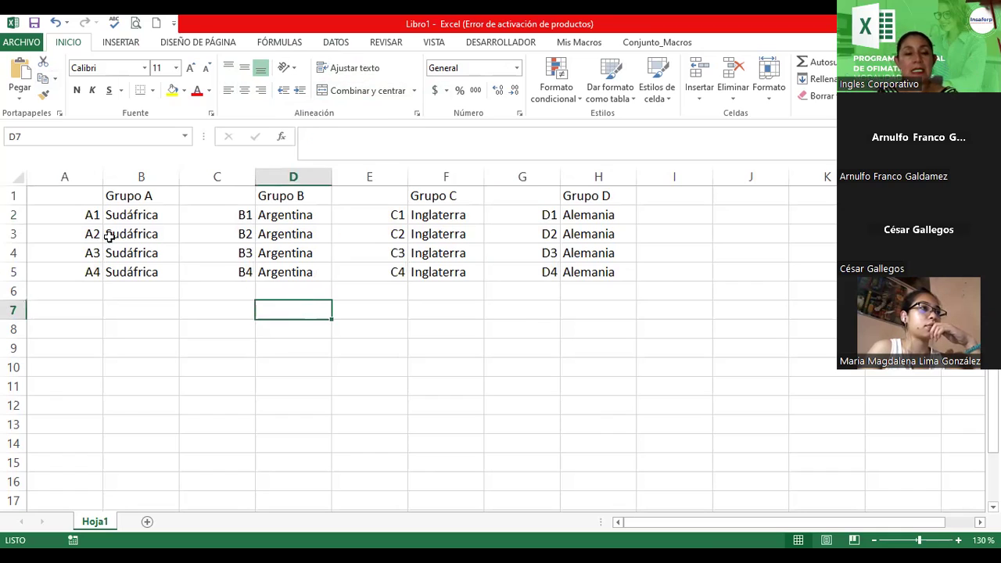
pyautogui.click(12, 195)
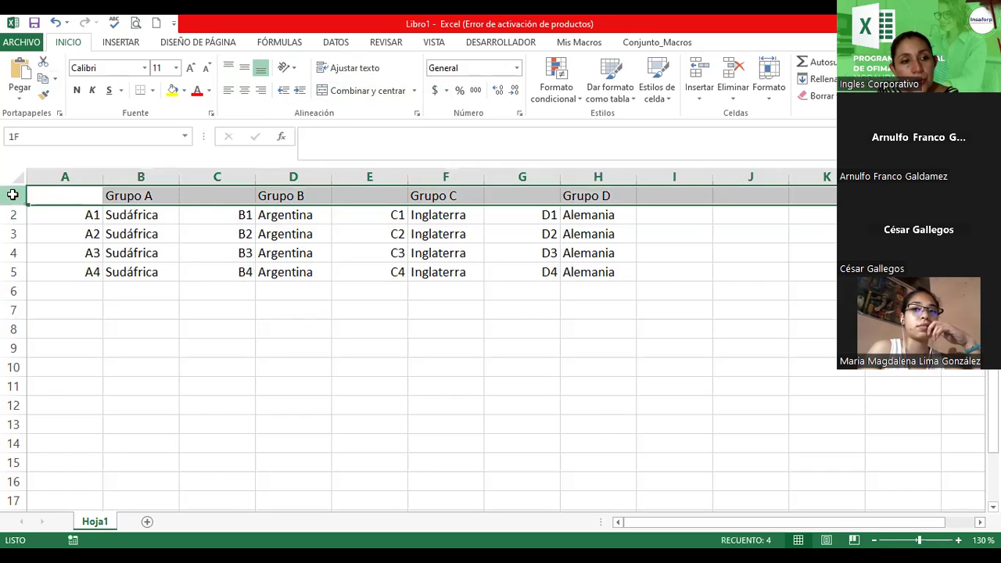
pyautogui.moveTo(13, 206); pyautogui.dragTo(11, 234)
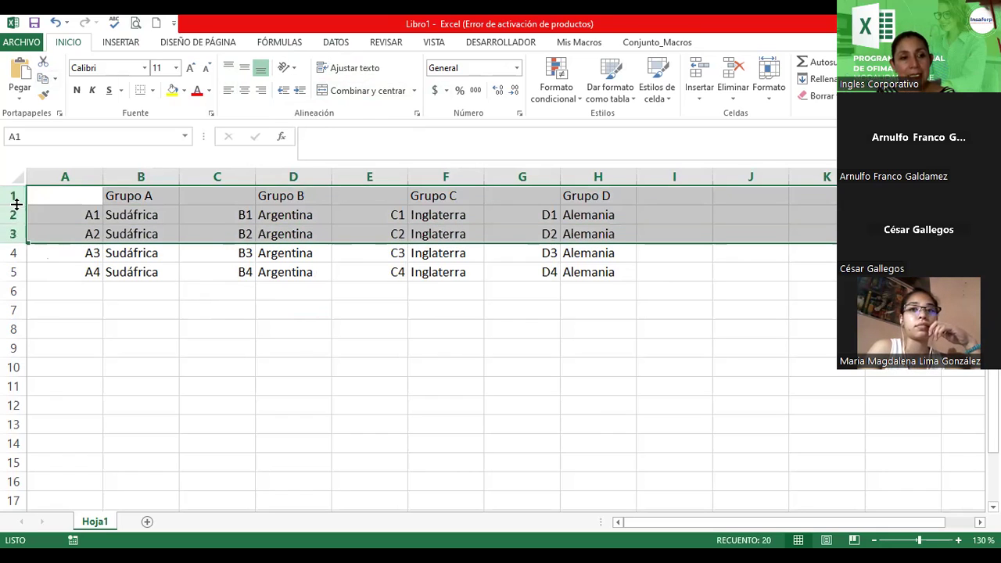
pyautogui.rightClick(12, 215)
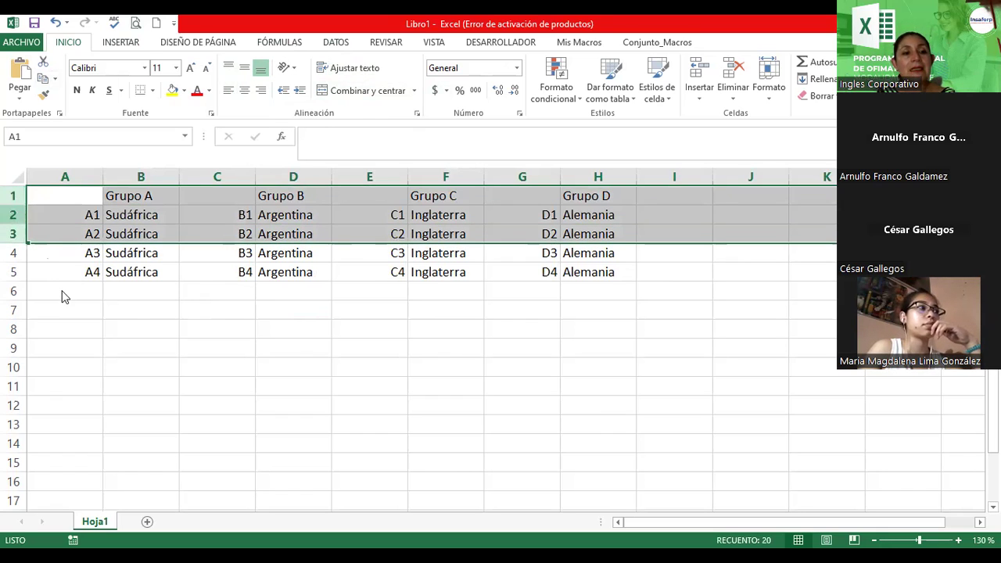
pyautogui.click(67, 316)
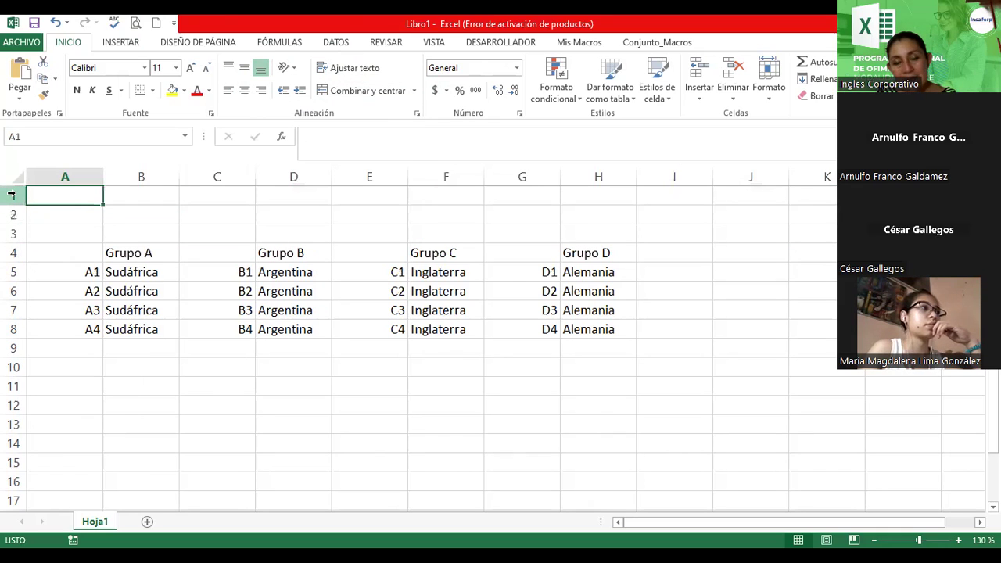
pyautogui.moveTo(12, 193); pyautogui.dragTo(11, 234)
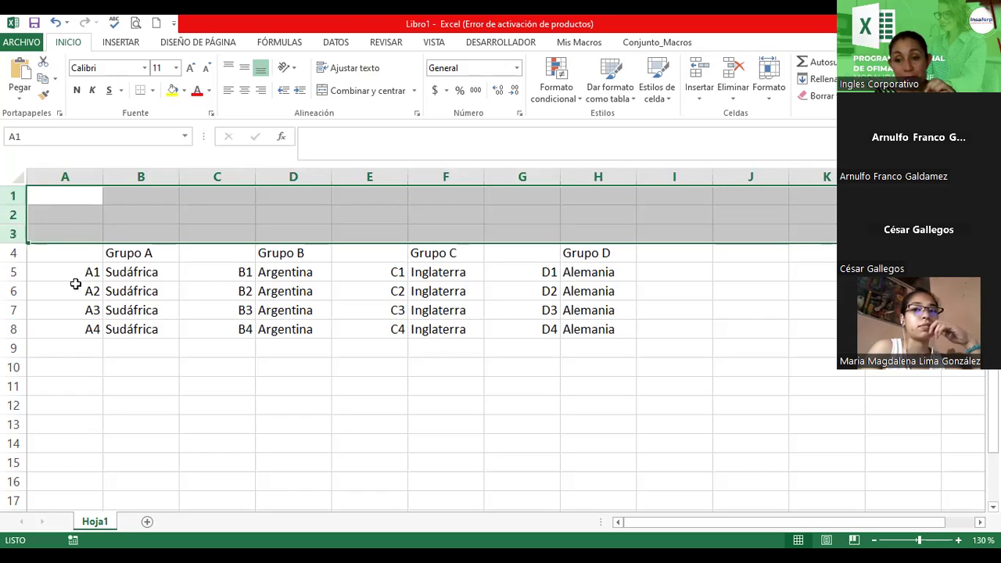
pyautogui.rightClick(15, 216)
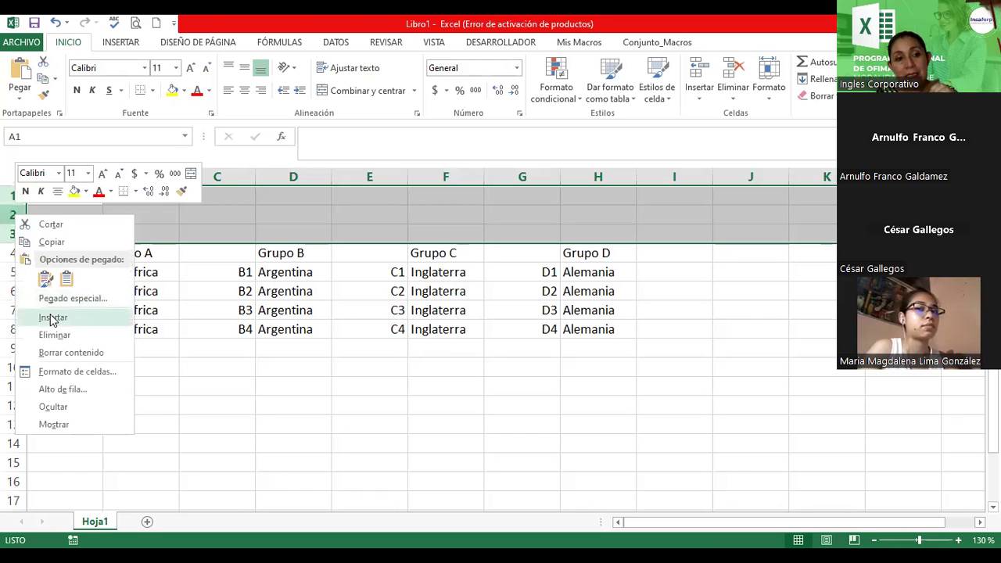
pyautogui.press('Escape')
pyautogui.click(184, 296)
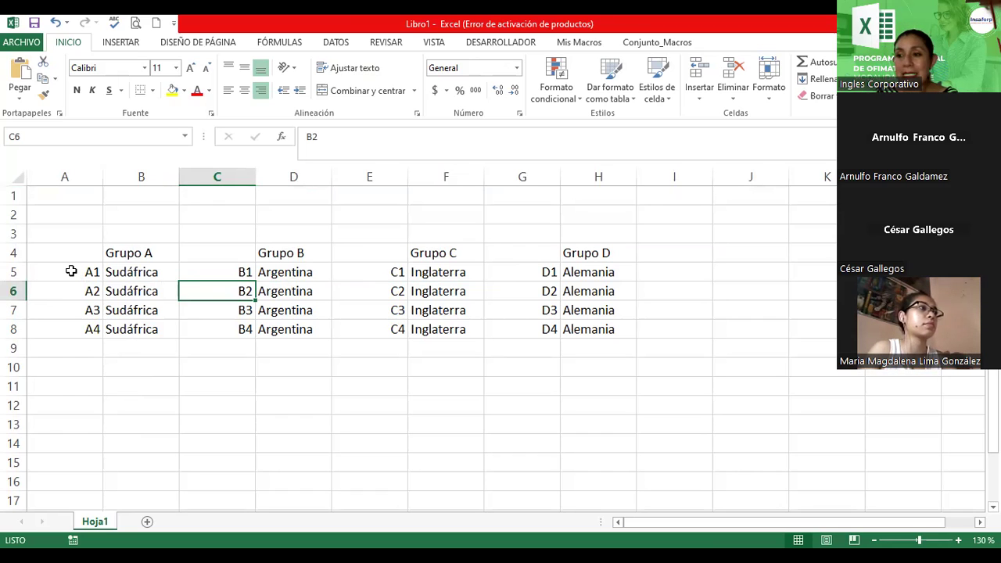
# Make the Group A codes in A5:A8 bold and red.
pyautogui.moveTo(72, 271); pyautogui.dragTo(73, 329)
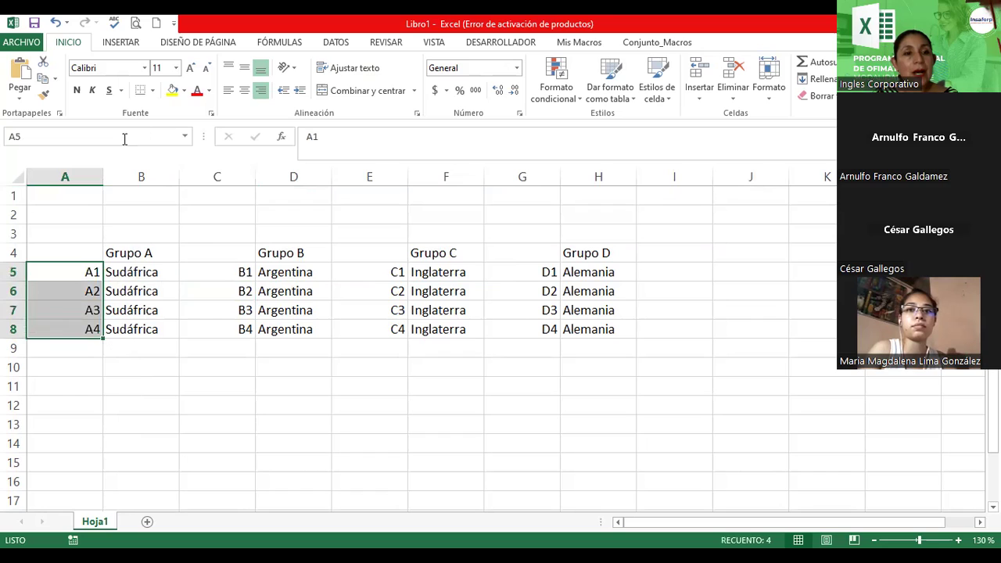
pyautogui.click(196, 90)
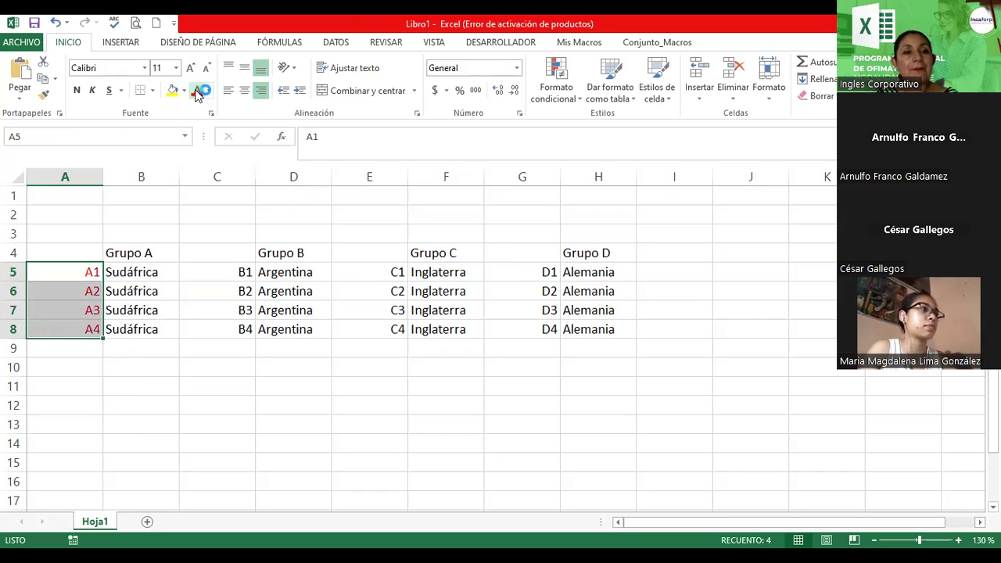
pyautogui.click(78, 91)
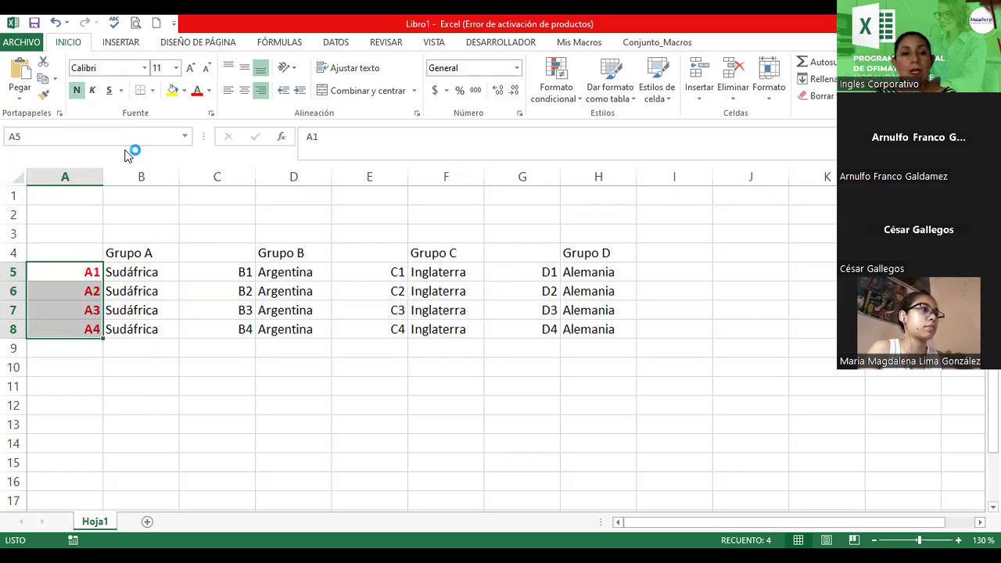
# Select the Grupo A, B and C headers in B4, D4 and F4.
pyautogui.click(144, 252)
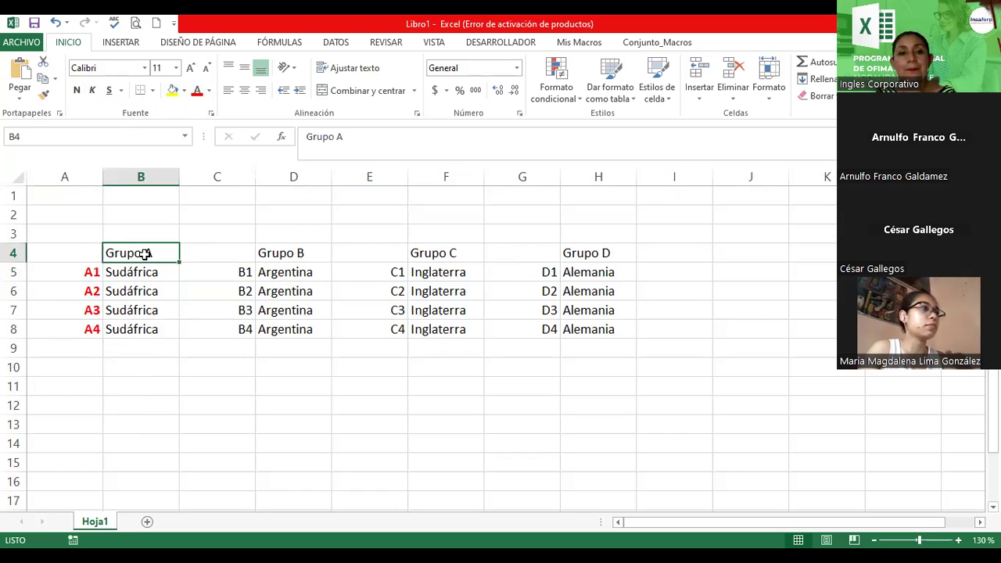
pyautogui.keyDown('ctrl'); pyautogui.click(280, 249); pyautogui.keyUp('ctrl')
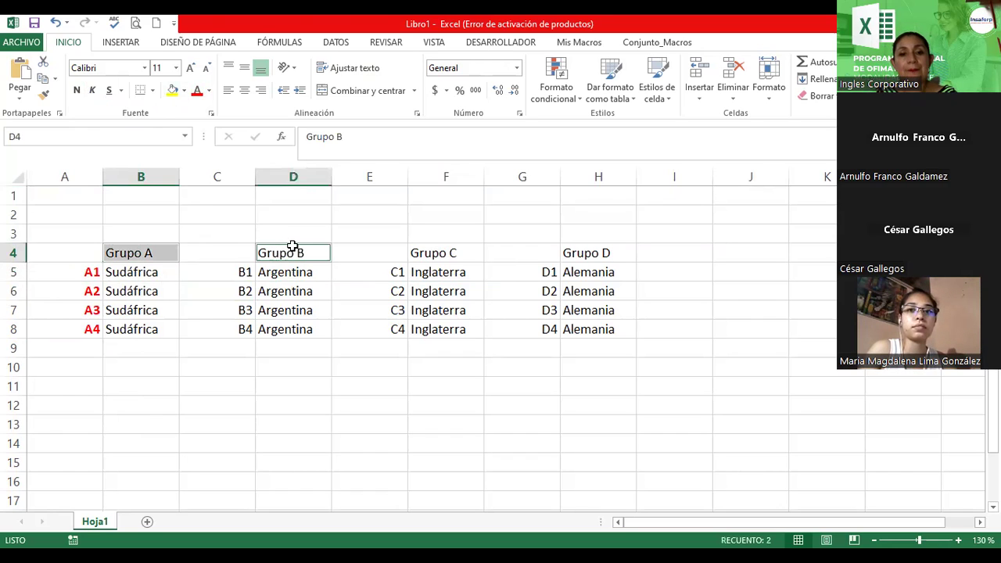
pyautogui.keyDown('ctrl'); pyautogui.click(438, 251); pyautogui.keyUp('ctrl')
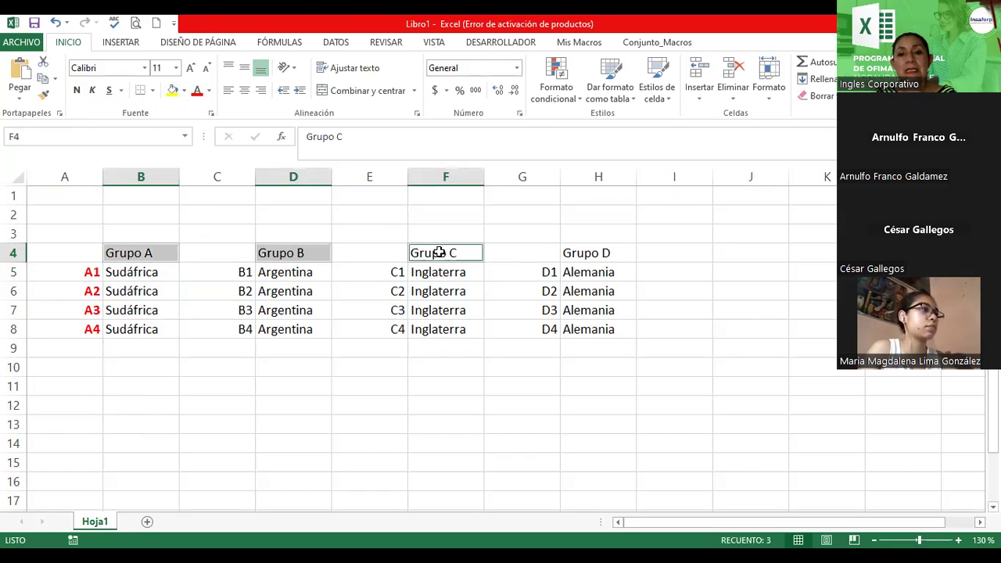
# Add the Grupo D header to the selection and rotate all four headers to Ángulo ascendente.
pyautogui.keyDown('ctrl'); pyautogui.click(595, 254); pyautogui.keyUp('ctrl')
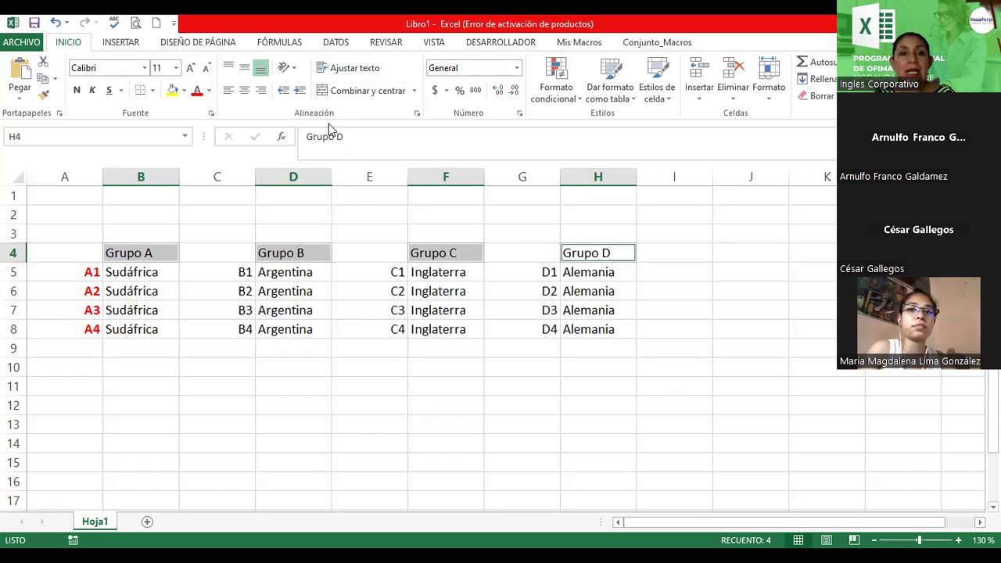
pyautogui.click(296, 68)
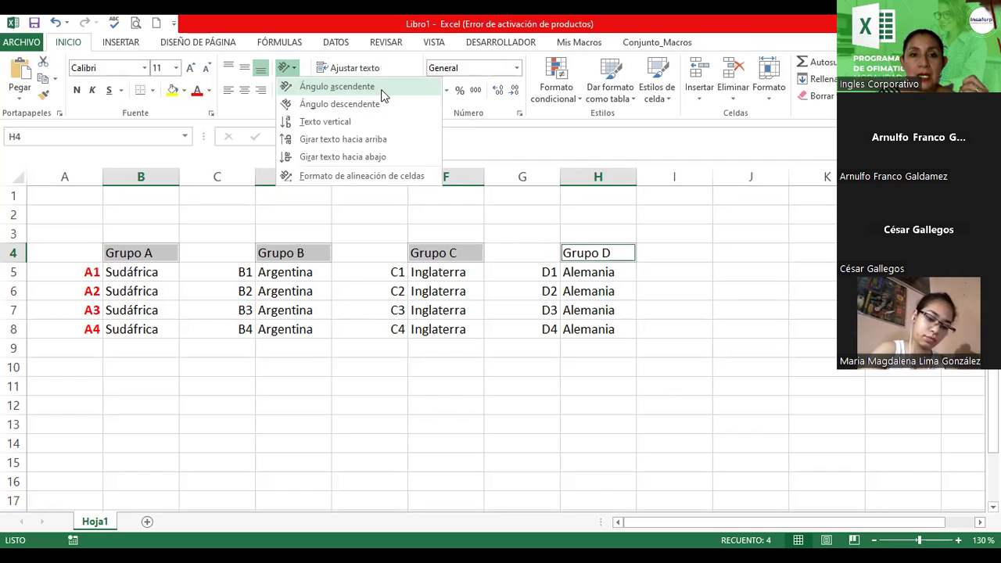
pyautogui.click(337, 86)
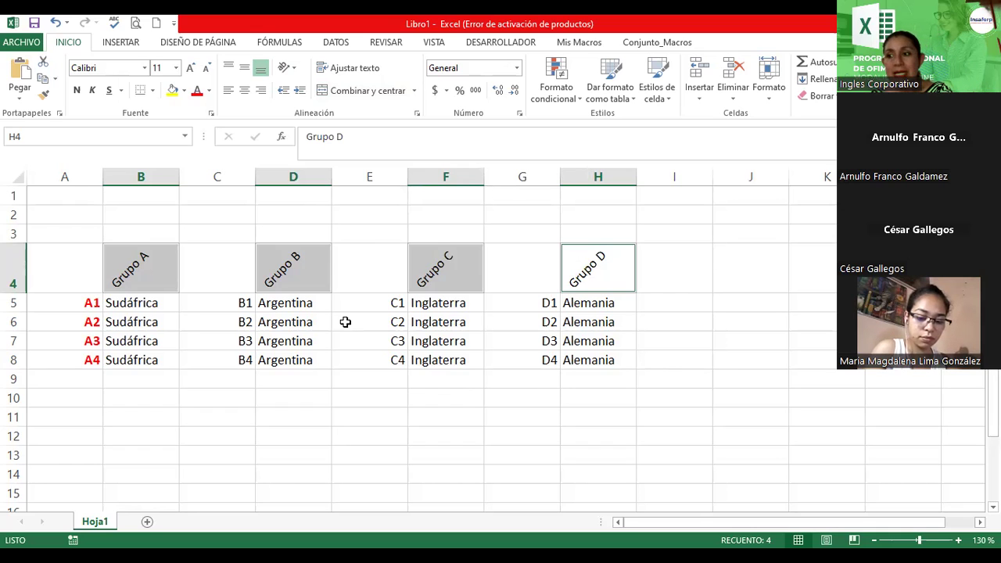
# Undo the ascending rotation so the Grupo headers are horizontal again.
pyautogui.click(227, 334)
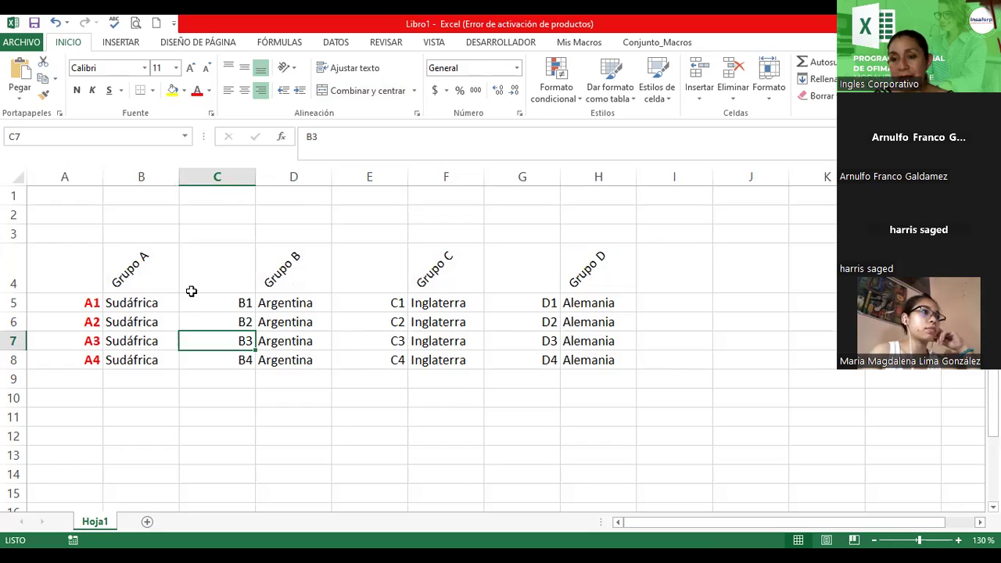
pyautogui.hotkey('ctrl', 'z')
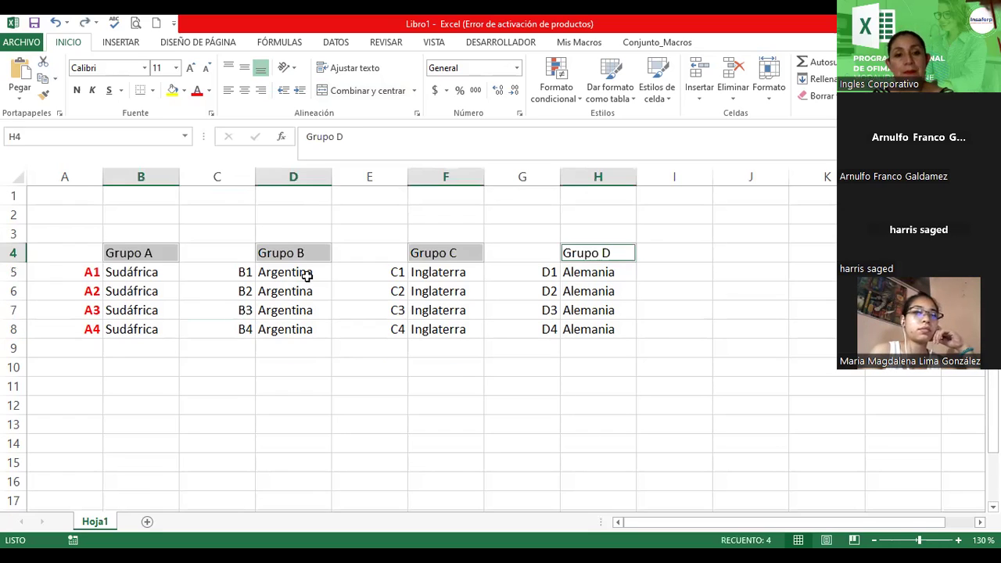
pyautogui.click(297, 274)
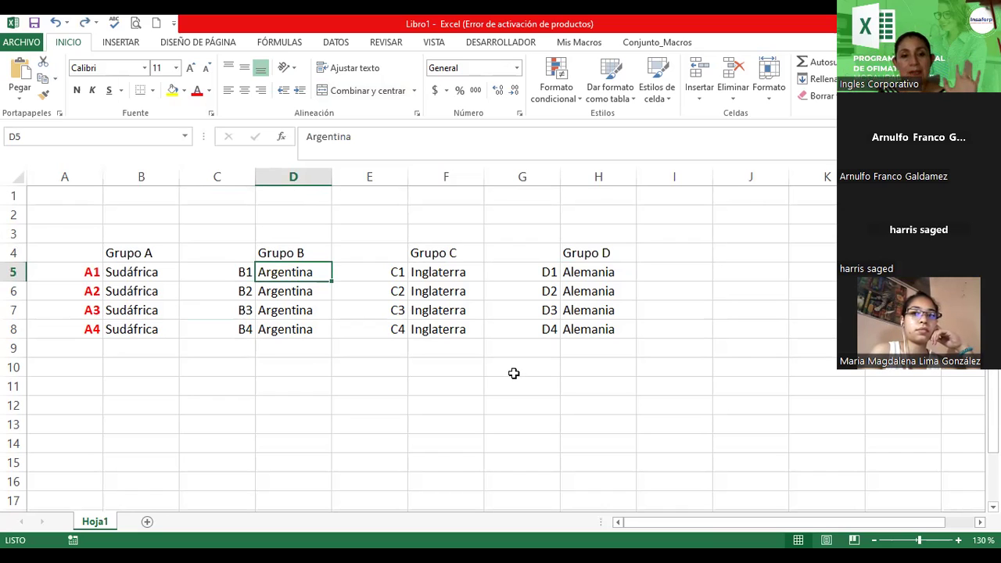
# Test angling Grupo A and Grupo B individually, undo both, then reselect the Grupo headers.
pyautogui.doubleClick(163, 252)
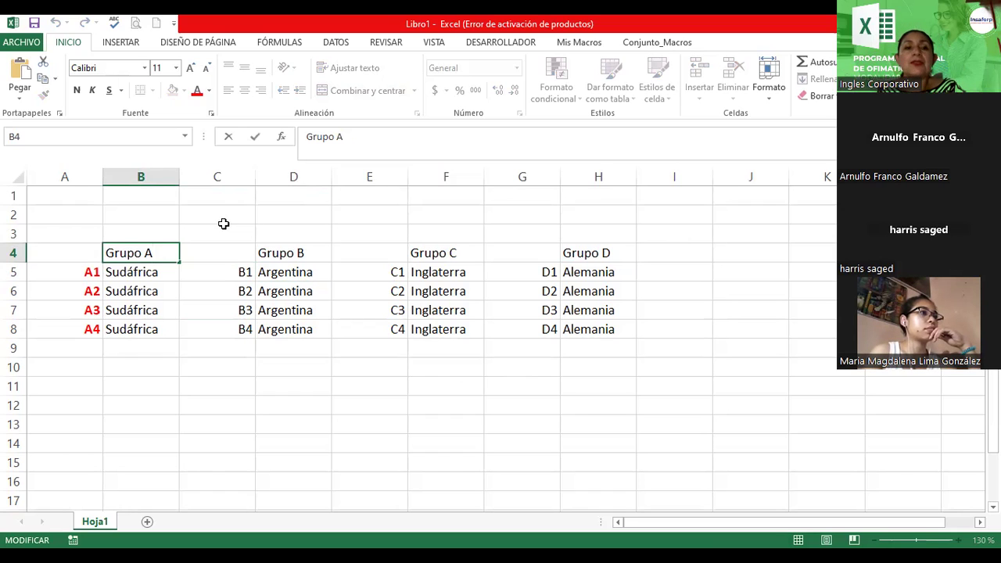
pyautogui.moveTo(103, 253); pyautogui.dragTo(142, 250)
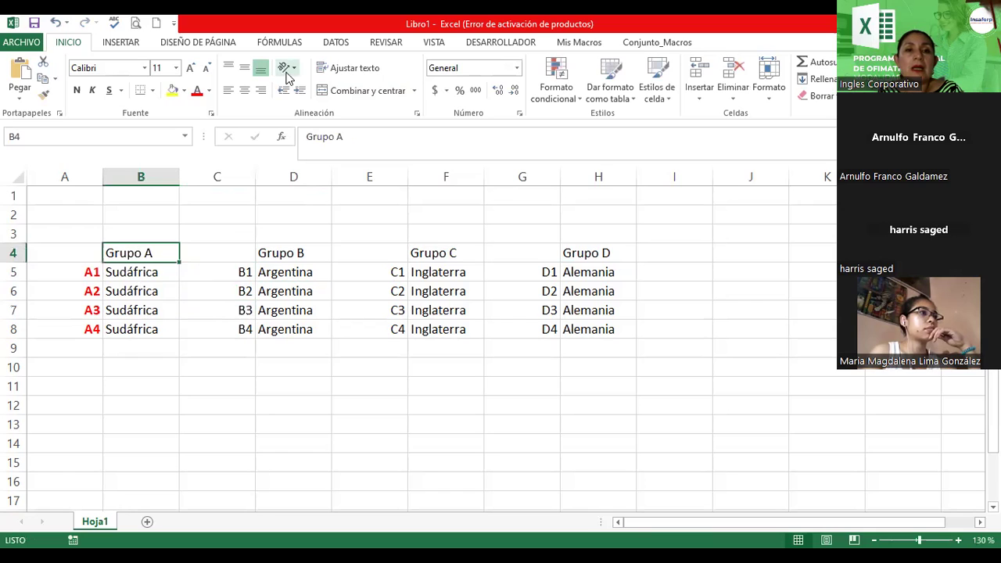
pyautogui.click(287, 68)
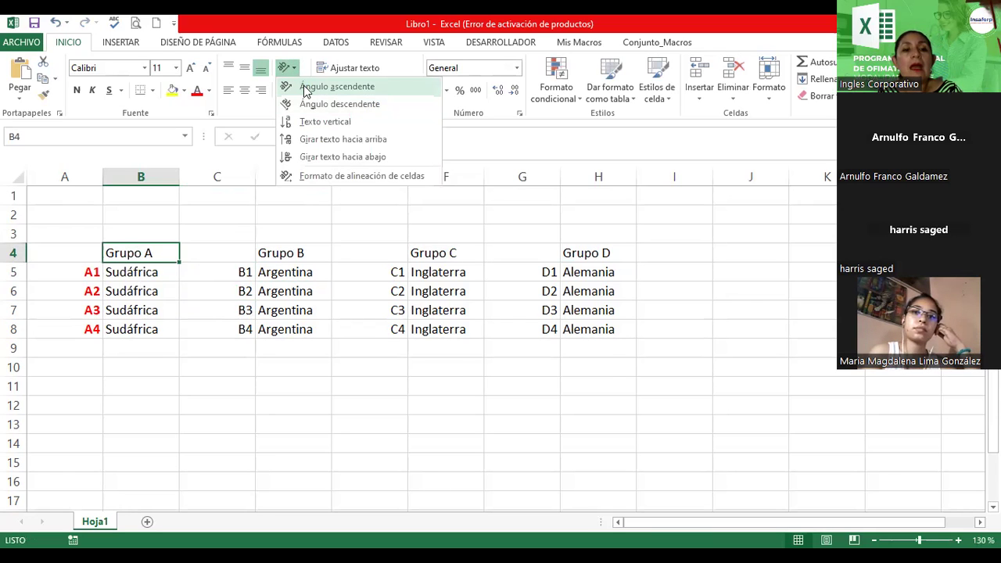
pyautogui.click(337, 86)
pyautogui.click(293, 270)
pyautogui.click(287, 67)
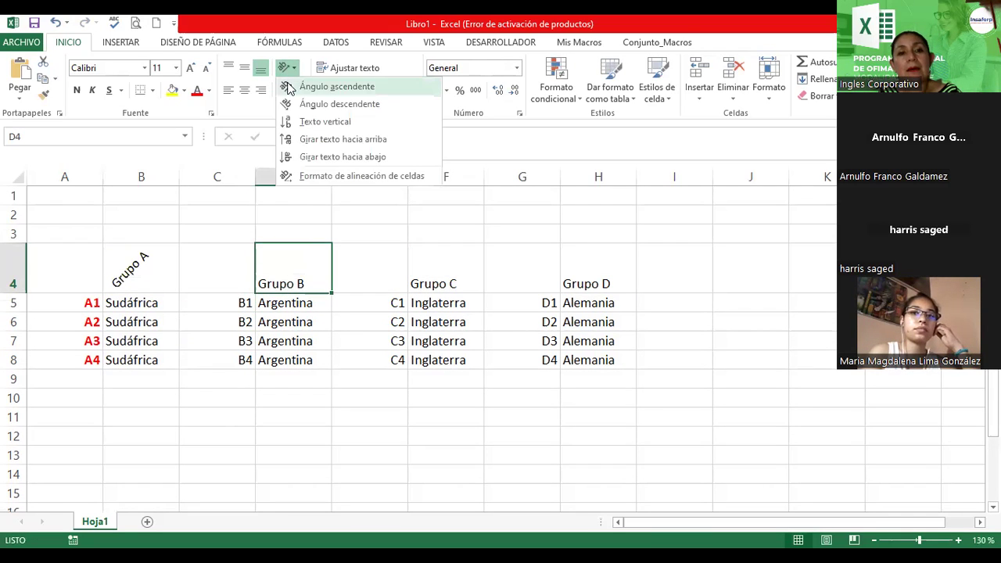
pyautogui.click(290, 87)
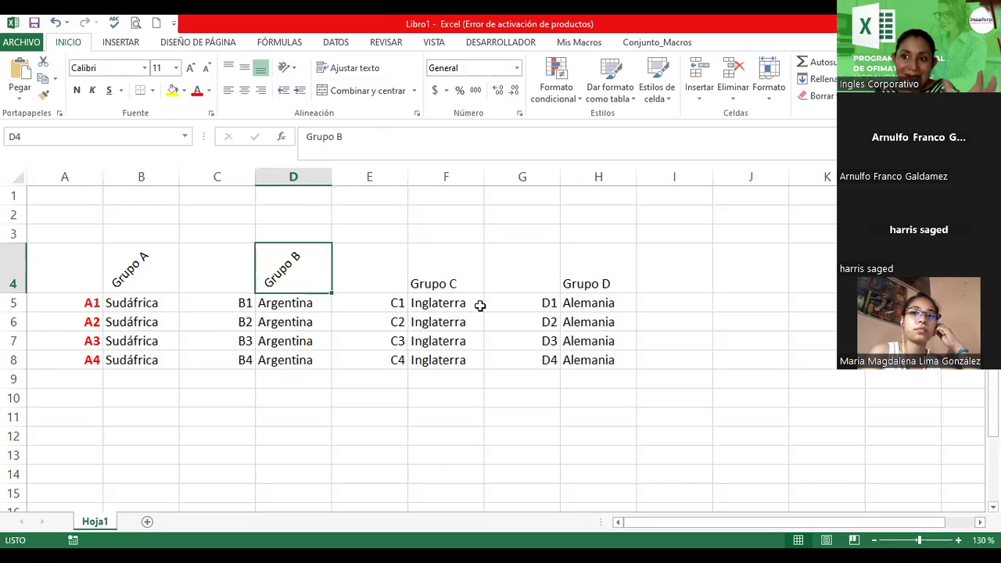
pyautogui.hotkey('ctrl', 'z')
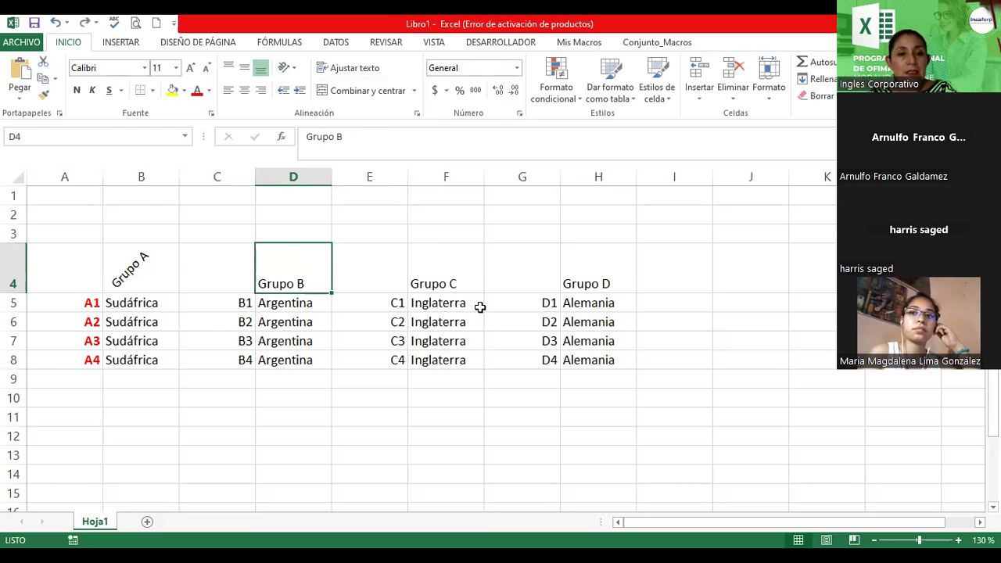
pyautogui.hotkey('ctrl', 'z')
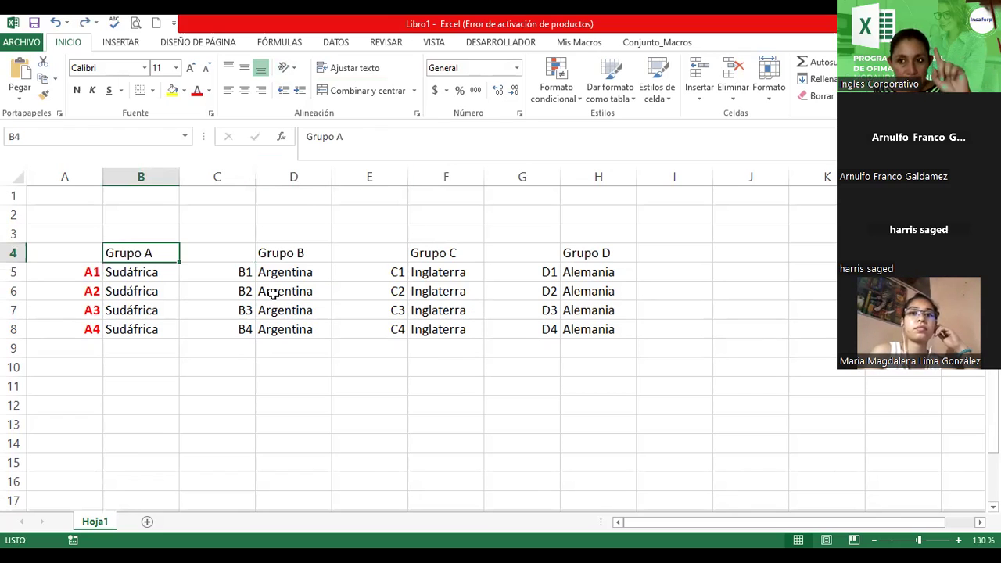
pyautogui.keyDown('ctrl'); pyautogui.click(299, 254); pyautogui.keyUp('ctrl')
pyautogui.keyDown('ctrl'); pyautogui.click(422, 256); pyautogui.keyUp('ctrl')
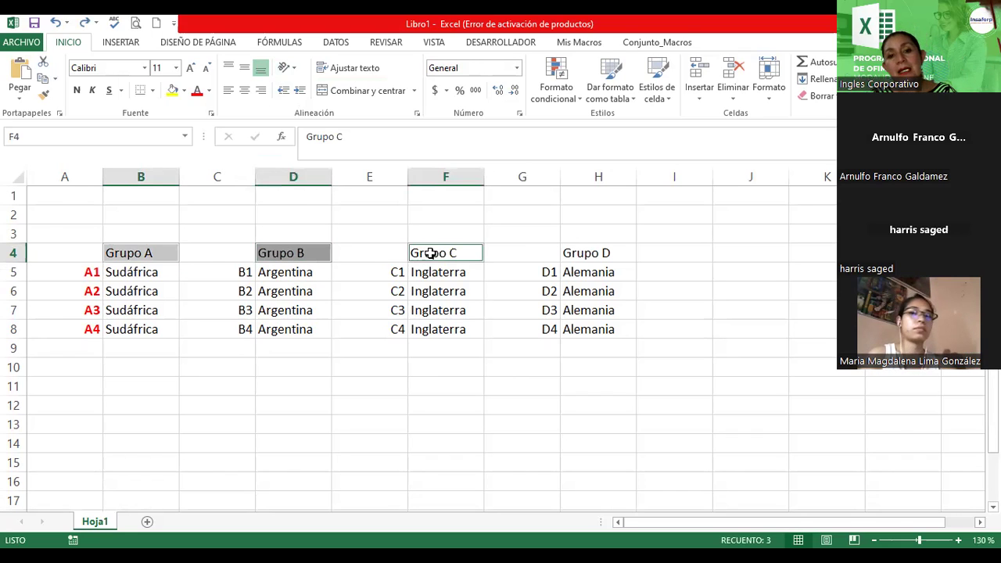
# Select all four Grupo headers in row 4 and tilt them with Ángulo ascendente.
pyautogui.keyDown('ctrl'); pyautogui.click(576, 253); pyautogui.keyUp('ctrl')
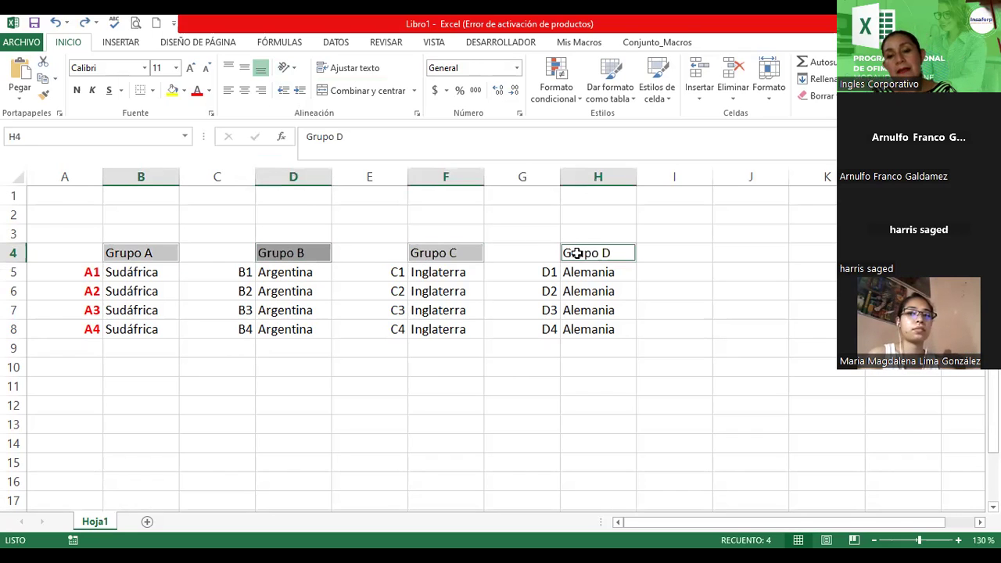
pyautogui.click(293, 68)
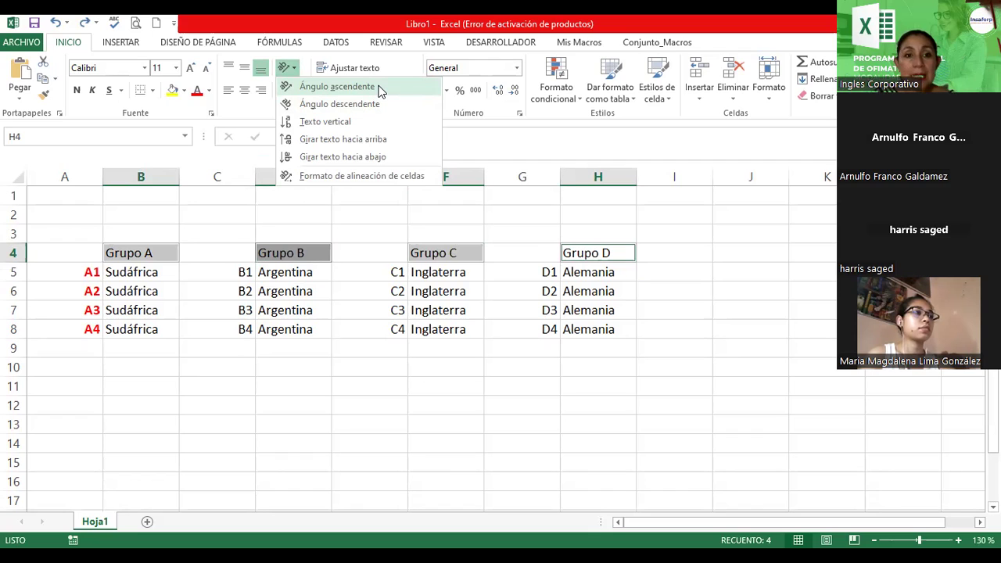
pyautogui.click(336, 87)
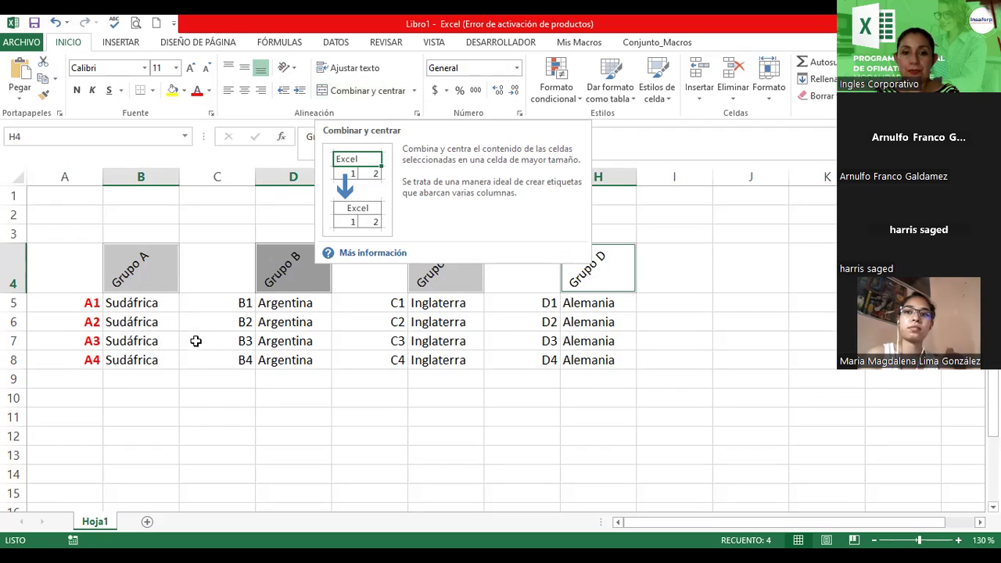
pyautogui.click(234, 306)
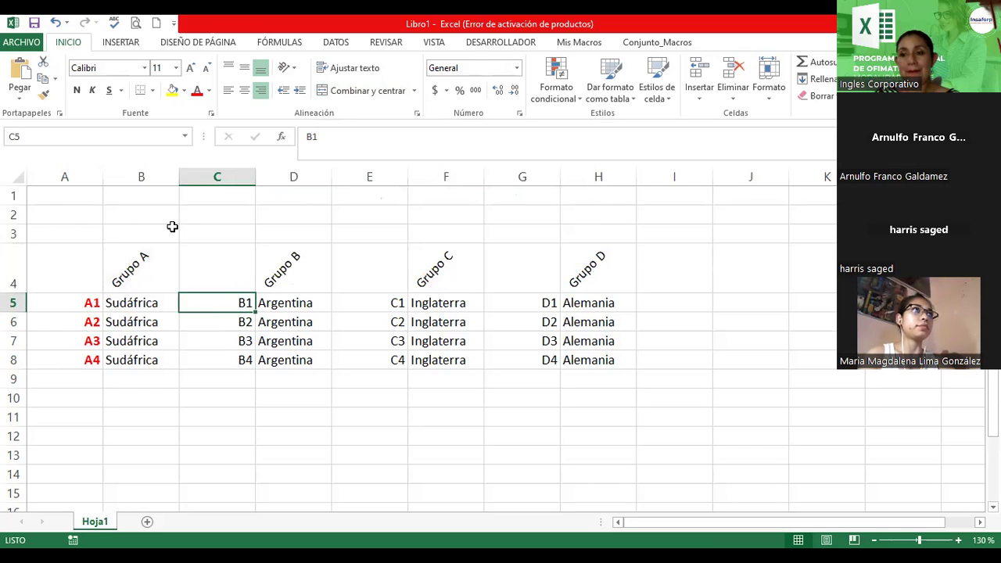
# Fill the Grupo A header in B4 red and make its text white.
pyautogui.moveTo(84, 305); pyautogui.dragTo(82, 357)
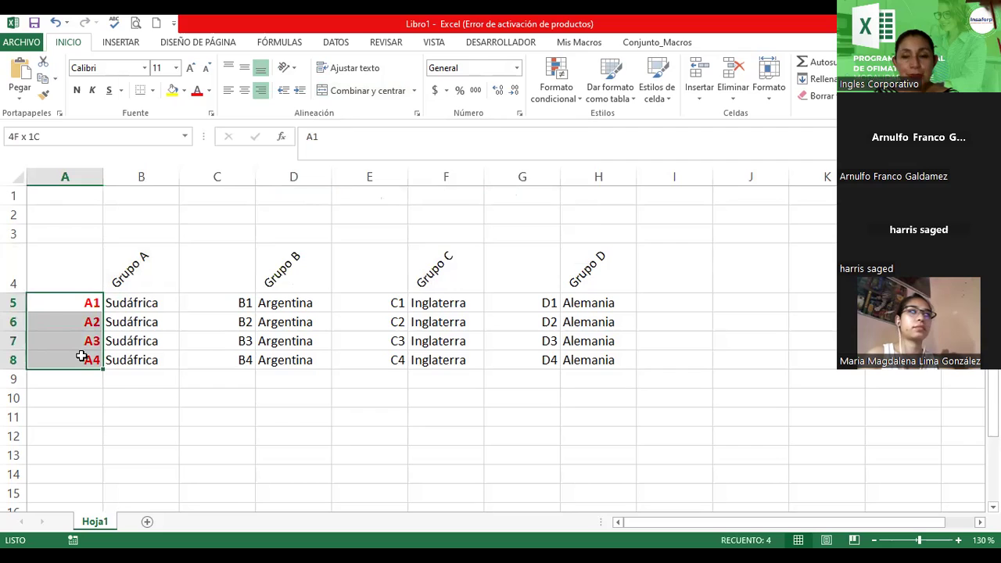
pyautogui.click(73, 321)
pyautogui.click(78, 301)
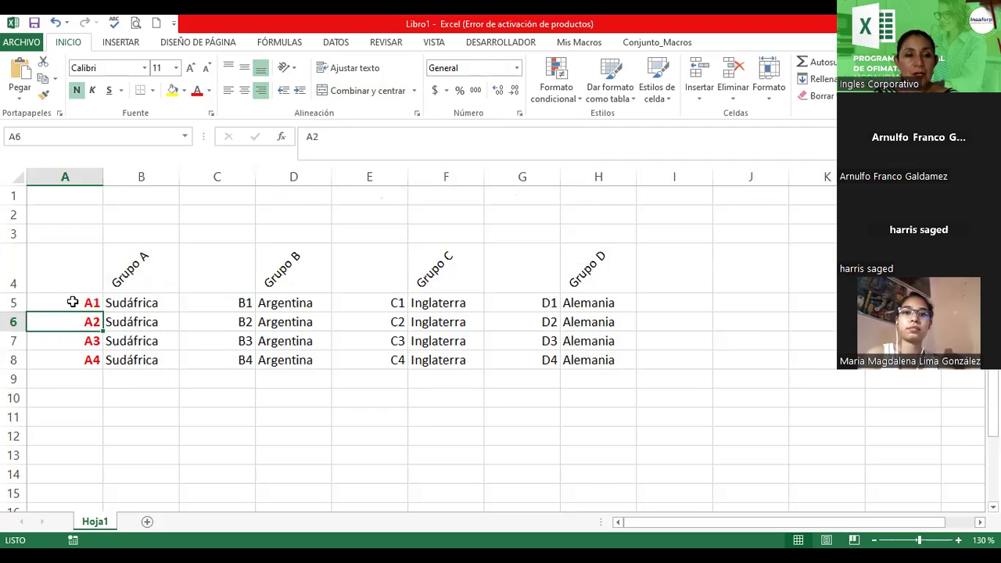
pyautogui.moveTo(75, 303); pyautogui.dragTo(74, 355)
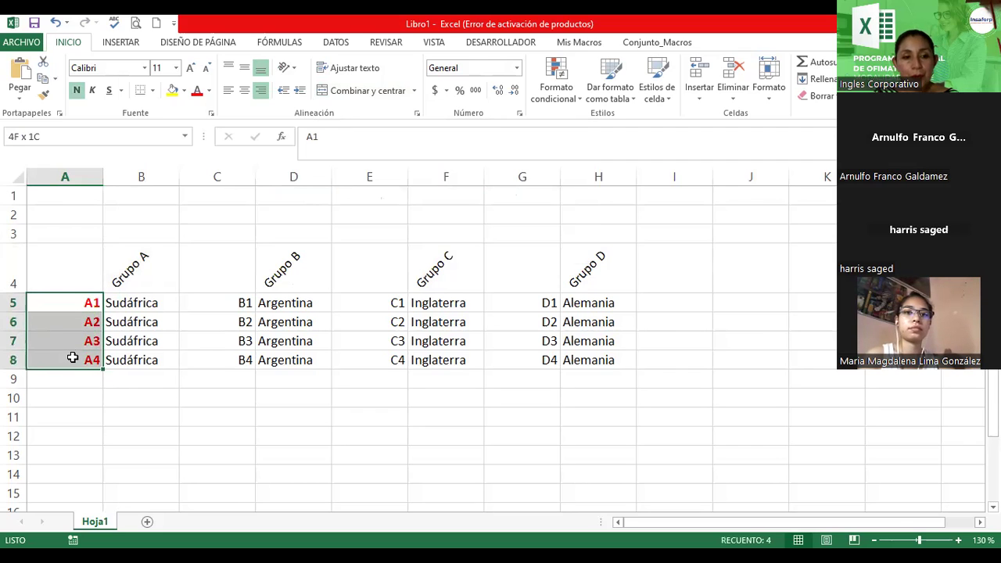
pyautogui.click(142, 266)
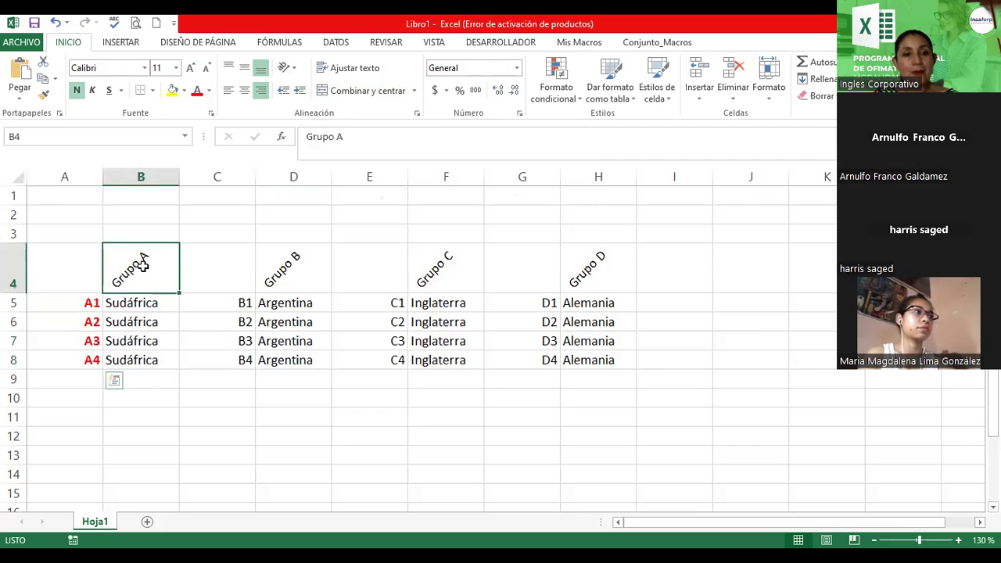
pyautogui.click(185, 91)
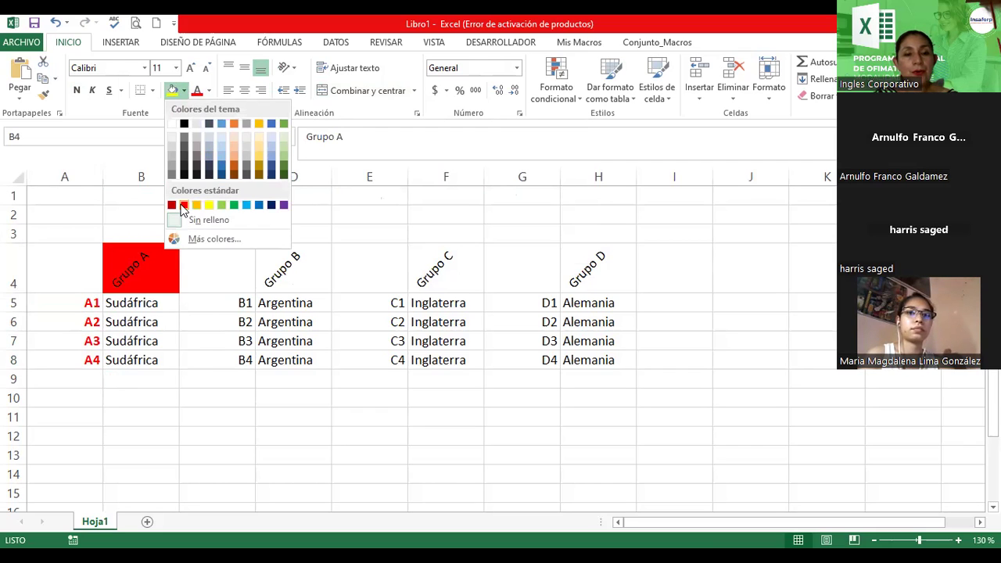
pyautogui.click(182, 205)
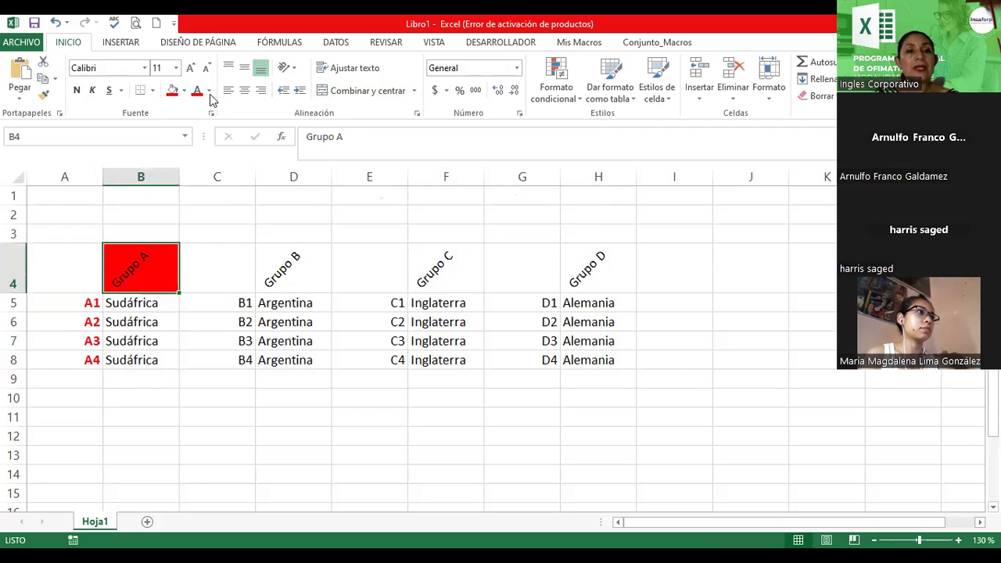
pyautogui.click(209, 90)
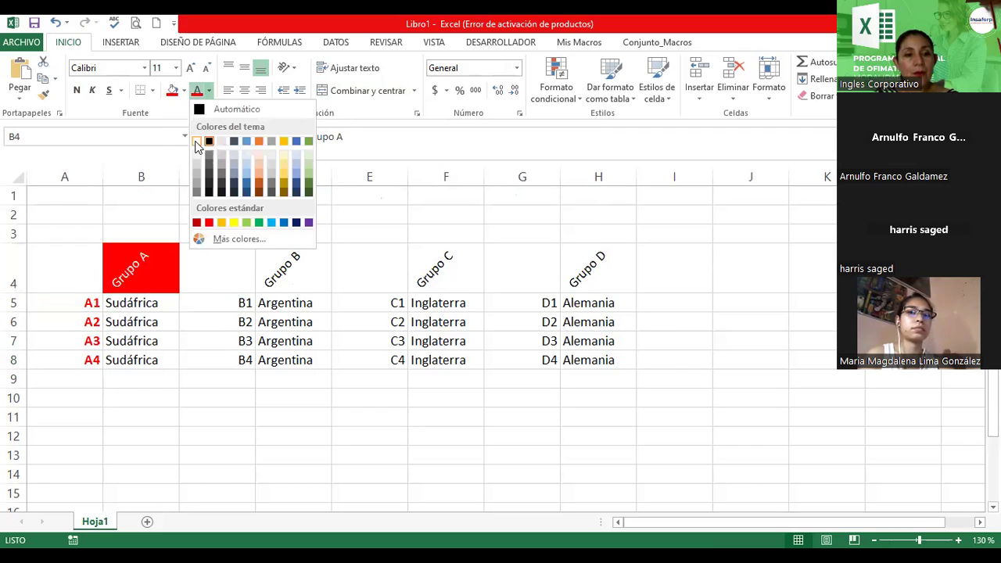
pyautogui.click(196, 142)
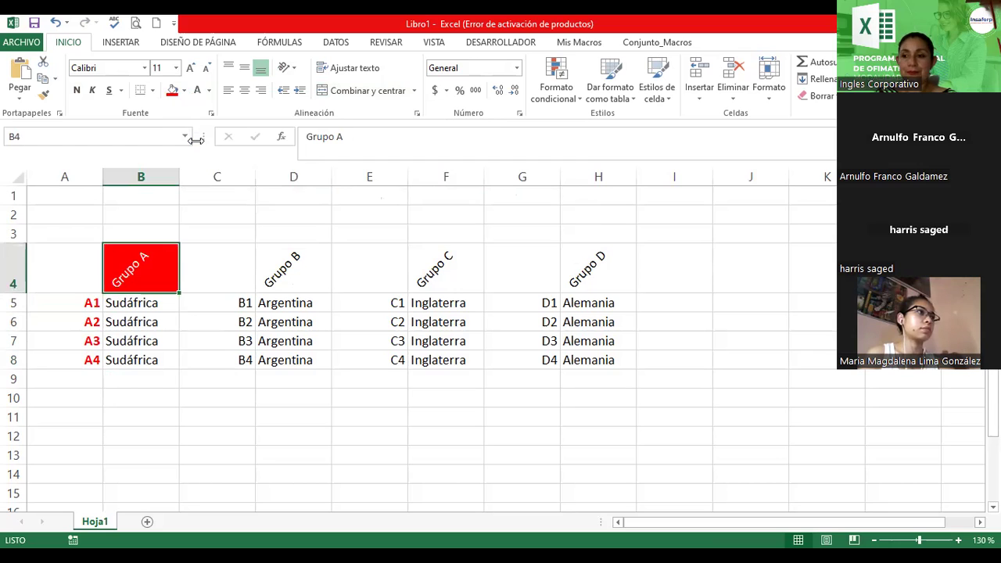
pyautogui.click(152, 302)
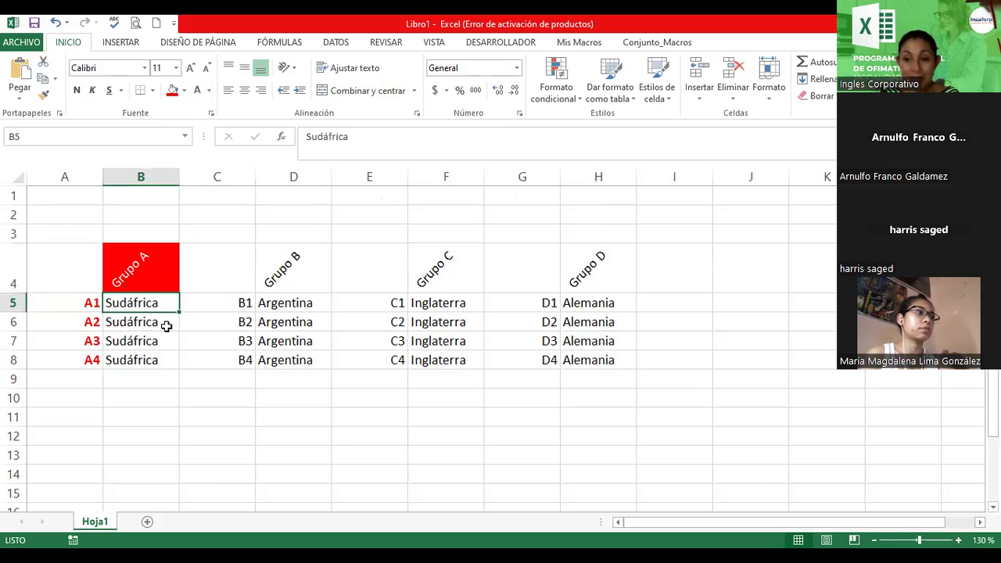
# Zoom to 220%, bold the Grupo A header in B4, then select B4:B8.
pyautogui.keyDown('ctrl'); pyautogui.scroll(6, 167, 326); pyautogui.keyUp('ctrl')
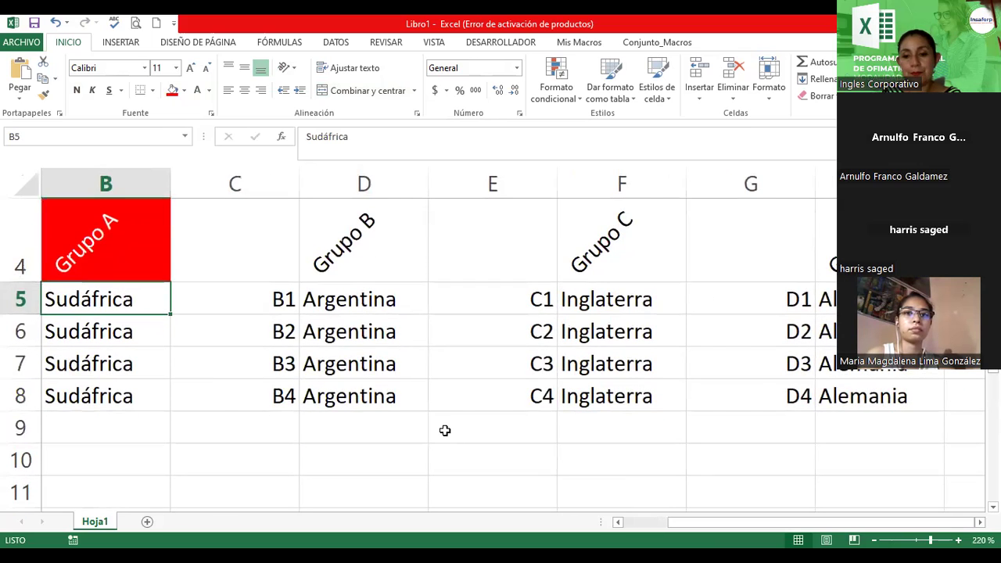
pyautogui.moveTo(782, 522); pyautogui.dragTo(731, 522)
pyautogui.click(197, 231)
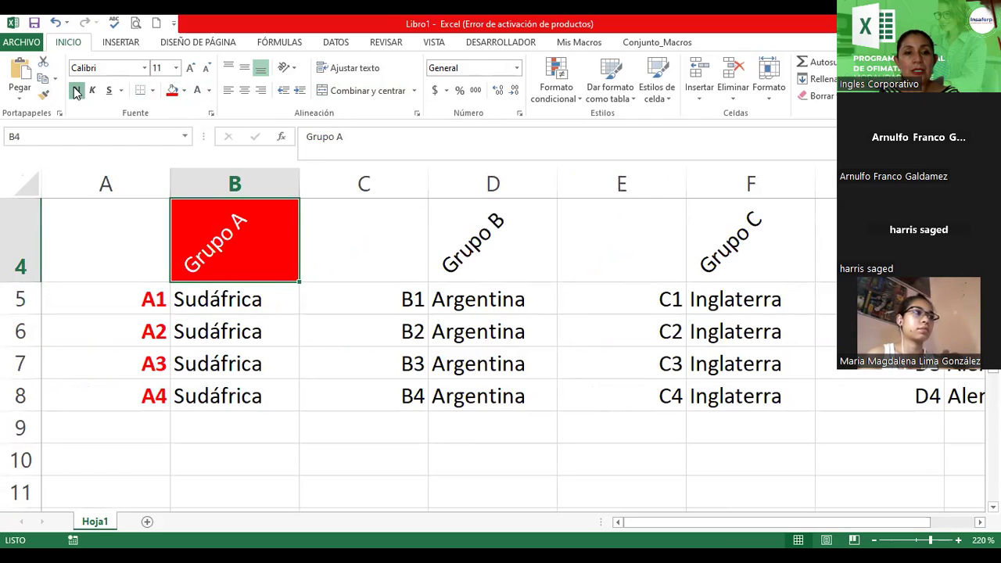
pyautogui.click(234, 307)
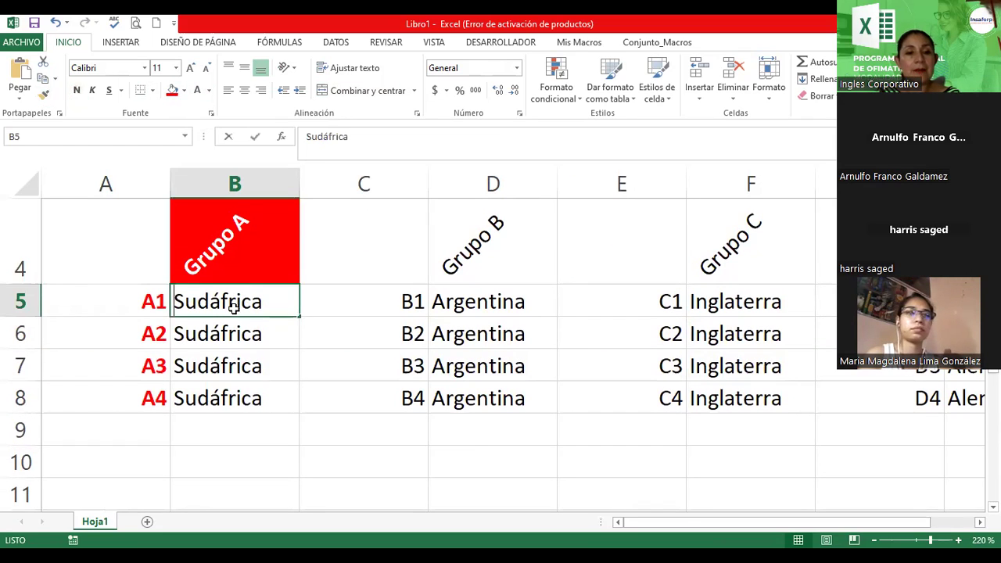
pyautogui.click(239, 354)
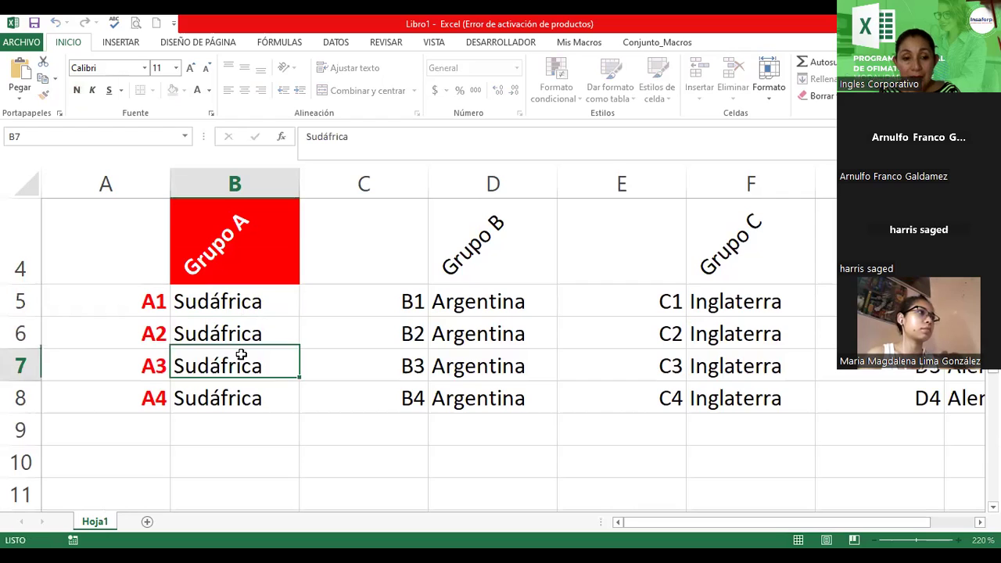
pyautogui.click(253, 248)
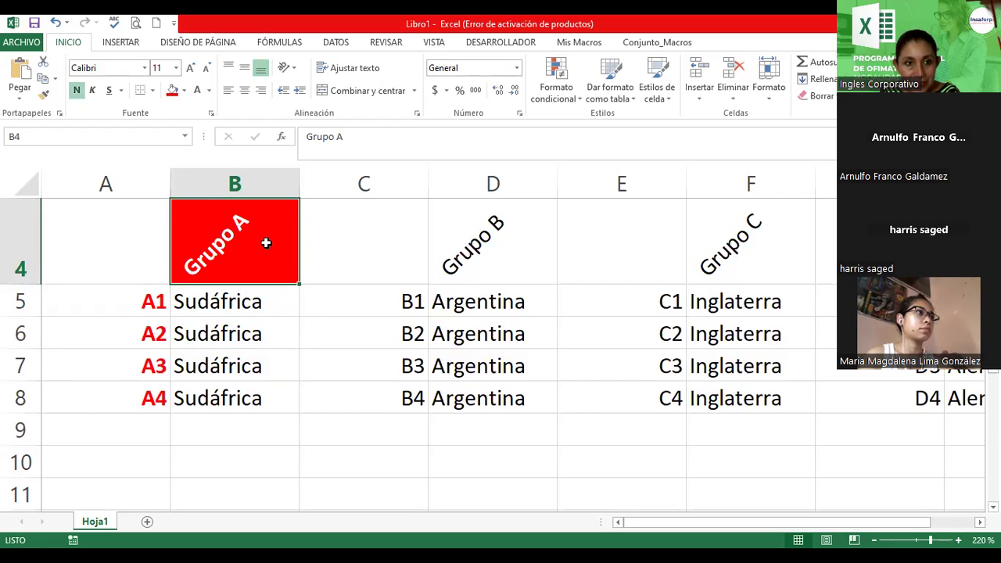
pyautogui.moveTo(266, 275); pyautogui.dragTo(266, 394)
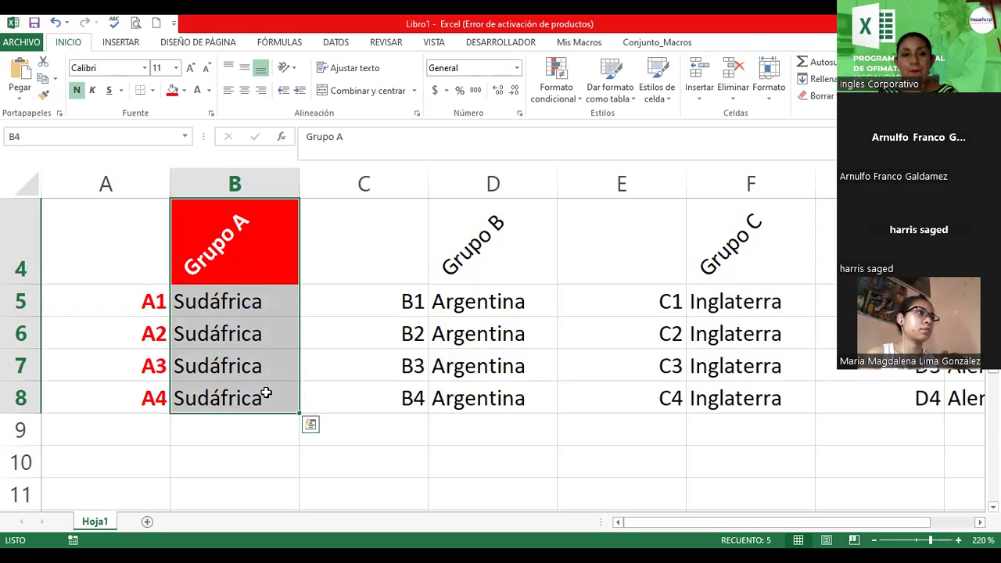
pyautogui.click(212, 114)
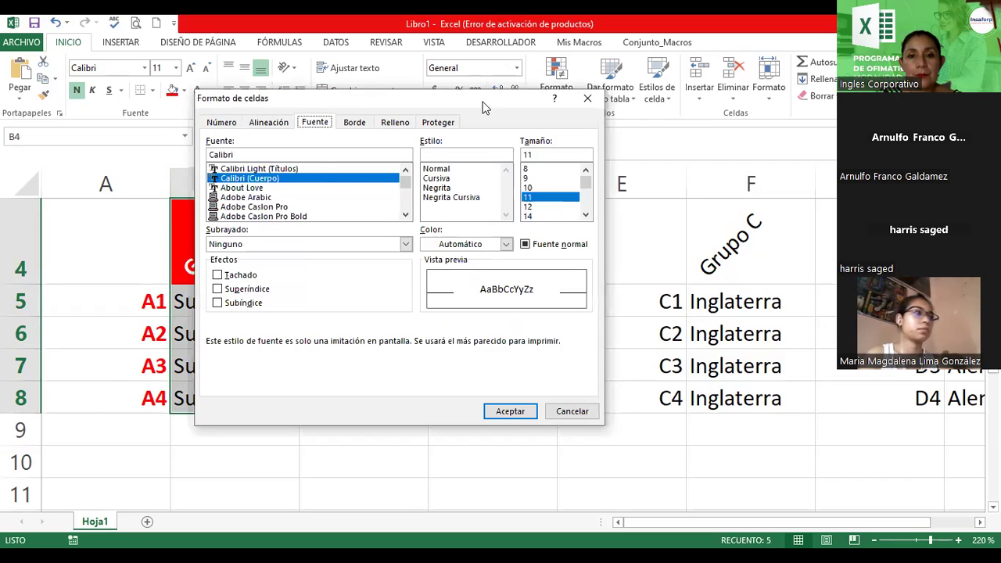
pyautogui.moveTo(483, 107); pyautogui.dragTo(591, 107)
pyautogui.click(465, 122)
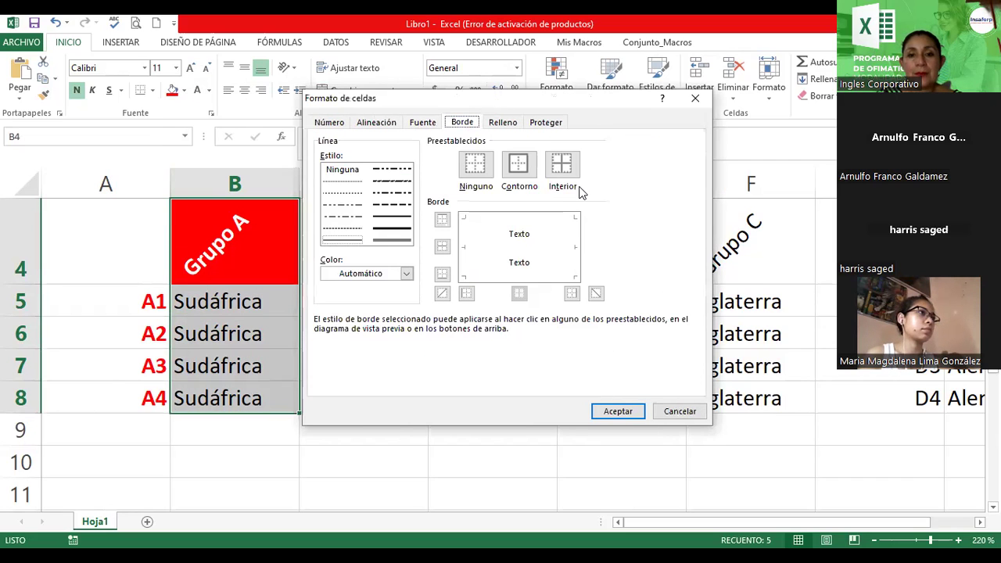
pyautogui.moveTo(500, 99); pyautogui.dragTo(601, 101)
pyautogui.click(507, 275)
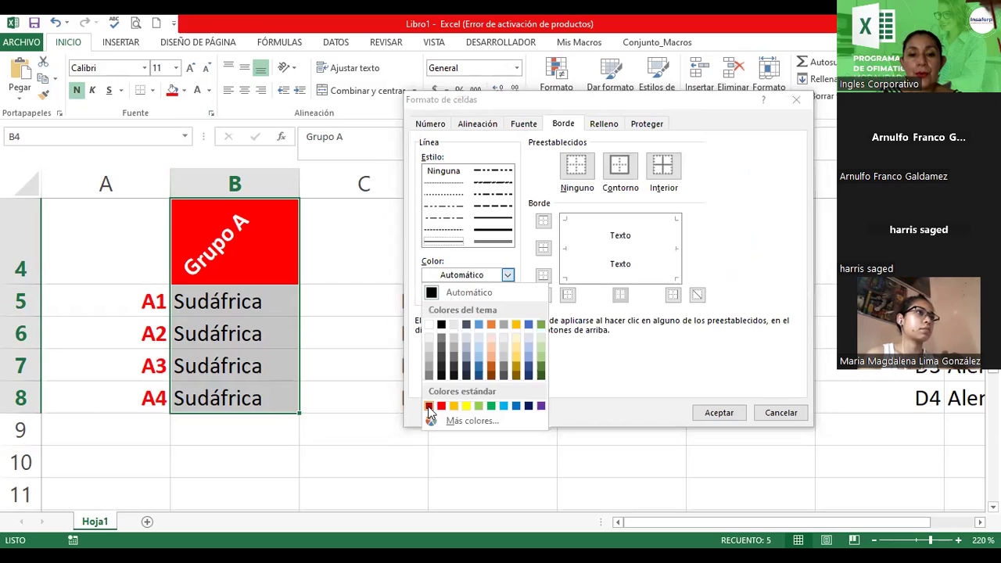
pyautogui.click(430, 408)
pyautogui.click(620, 165)
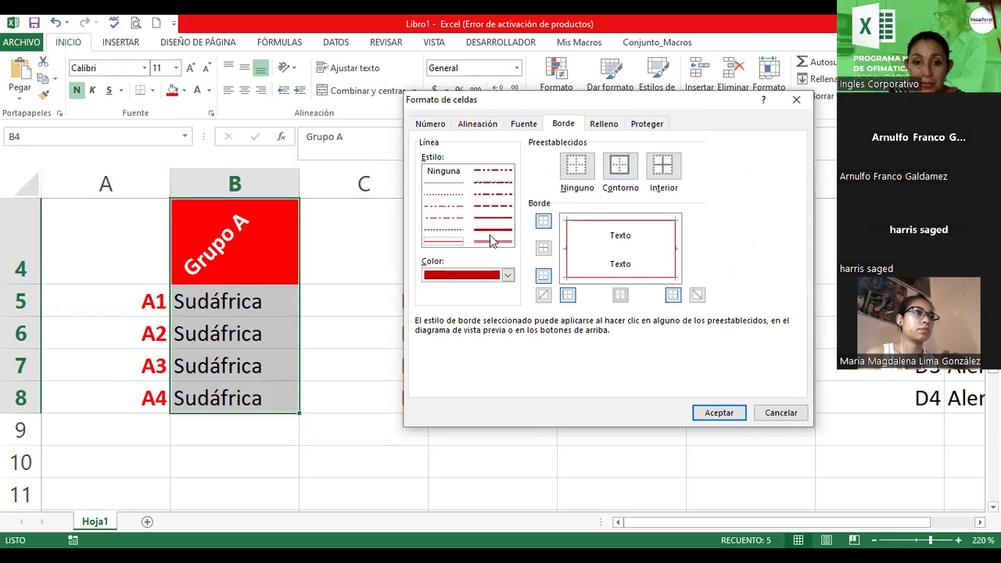
pyautogui.click(492, 231)
pyautogui.click(615, 168)
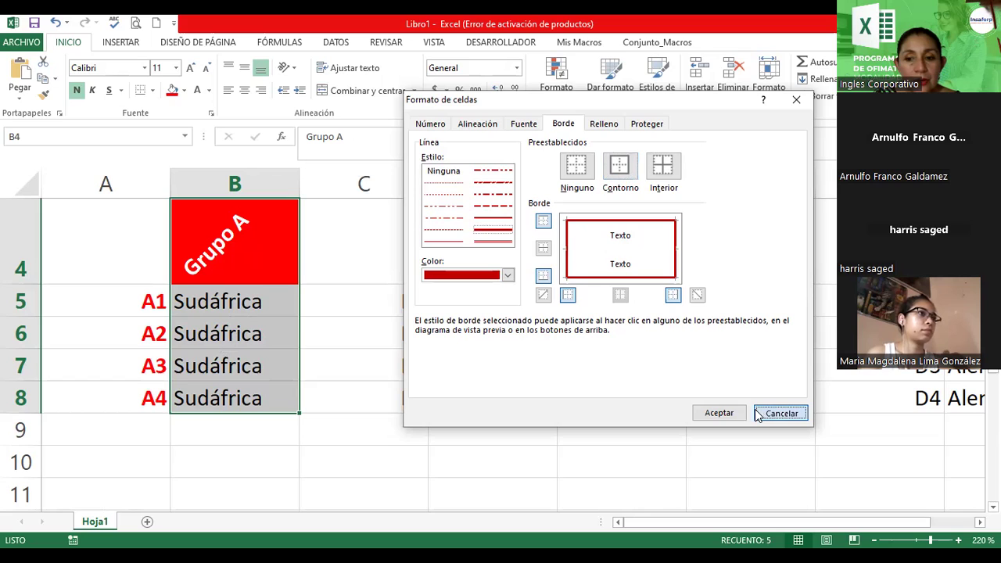
pyautogui.click(781, 412)
pyautogui.click(335, 264)
# Select B4:B8, the Grupo A header with its four countries.
pyautogui.moveTo(225, 243); pyautogui.dragTo(219, 388)
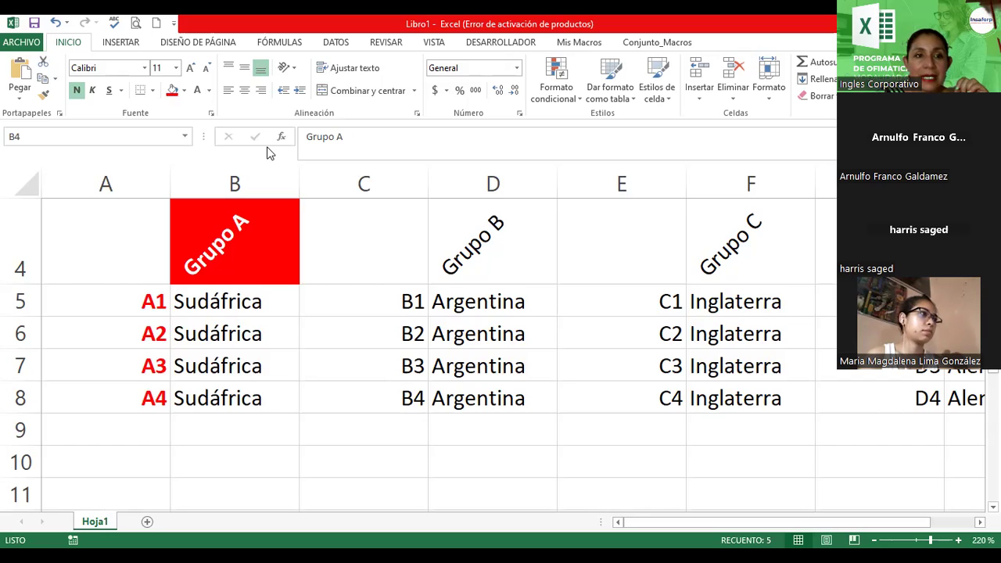
pyautogui.click(418, 114)
pyautogui.click(418, 115)
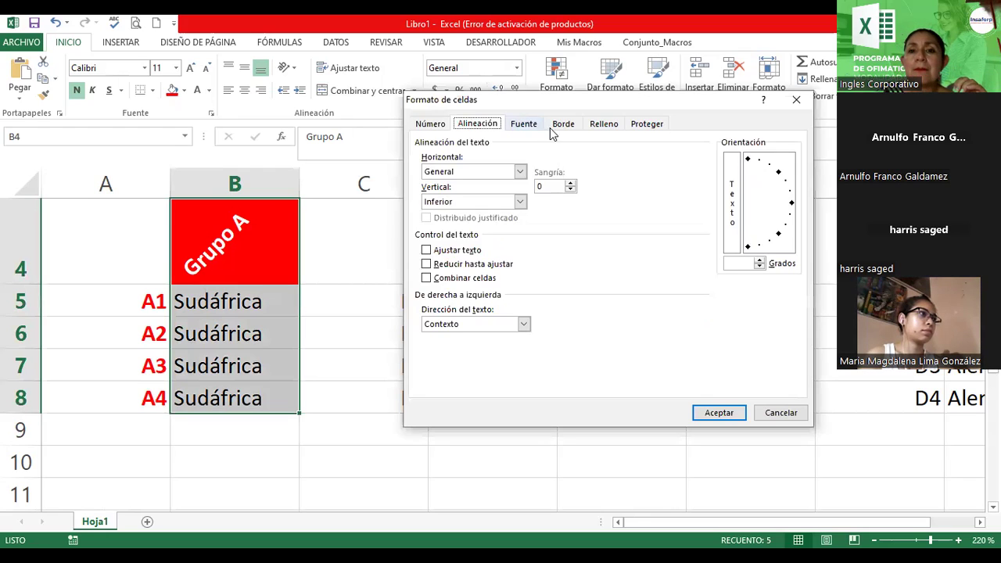
pyautogui.click(561, 125)
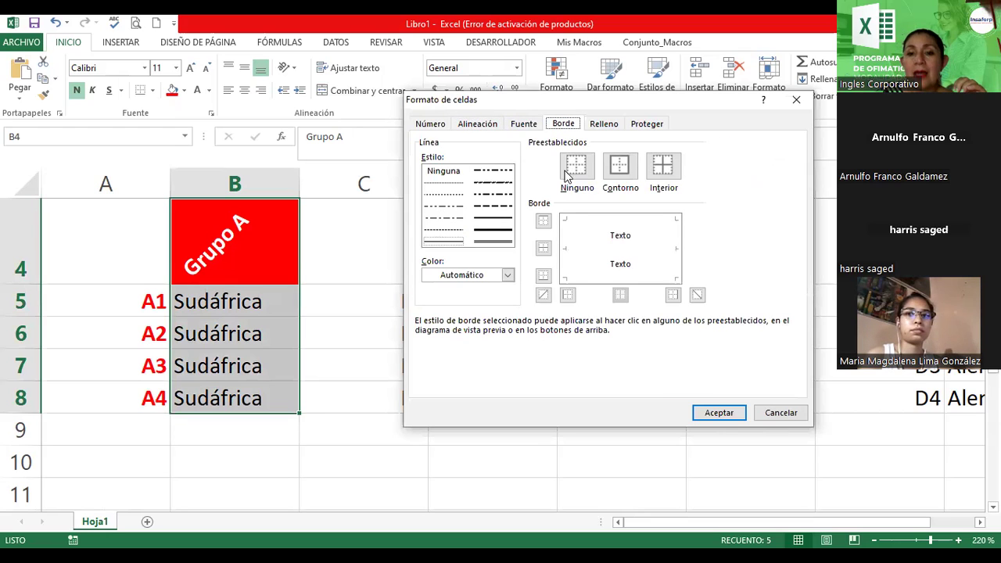
pyautogui.click(501, 231)
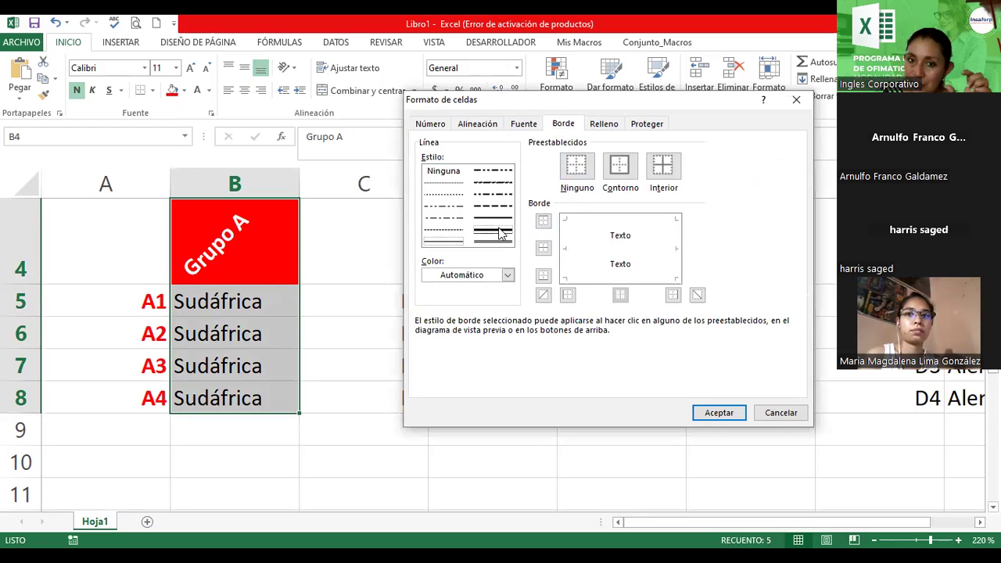
pyautogui.click(506, 278)
pyautogui.click(506, 278)
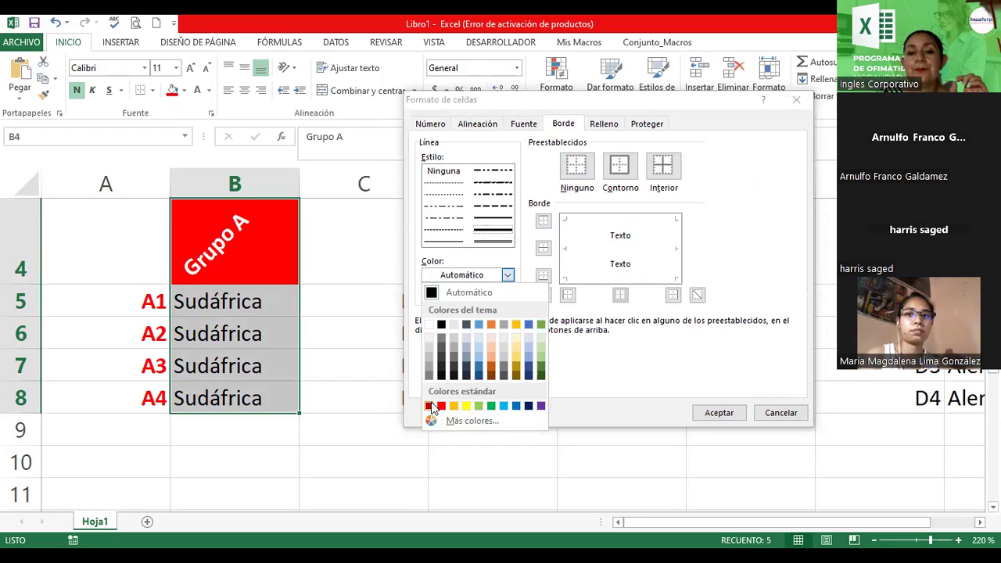
pyautogui.click(430, 405)
pyautogui.click(623, 165)
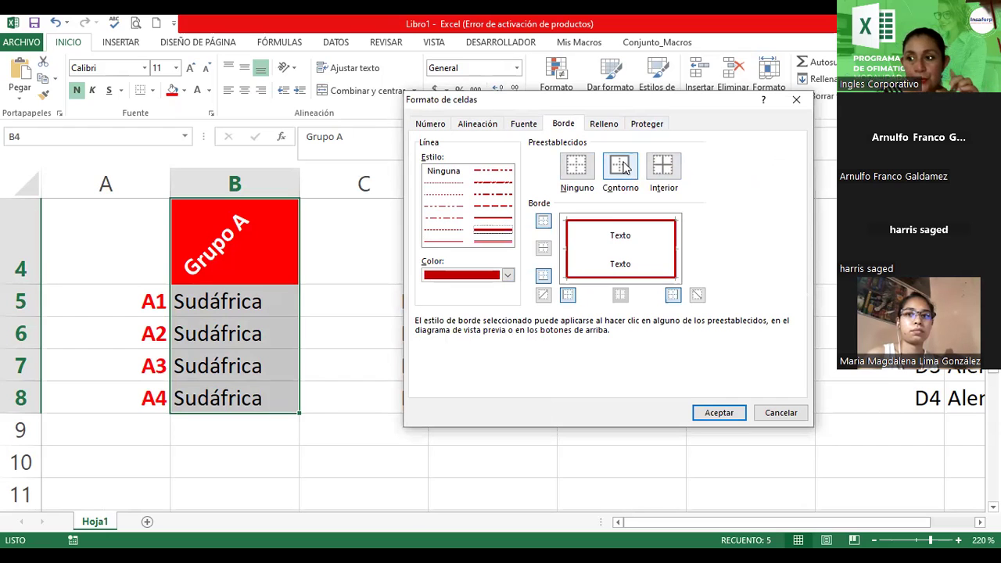
pyautogui.click(721, 413)
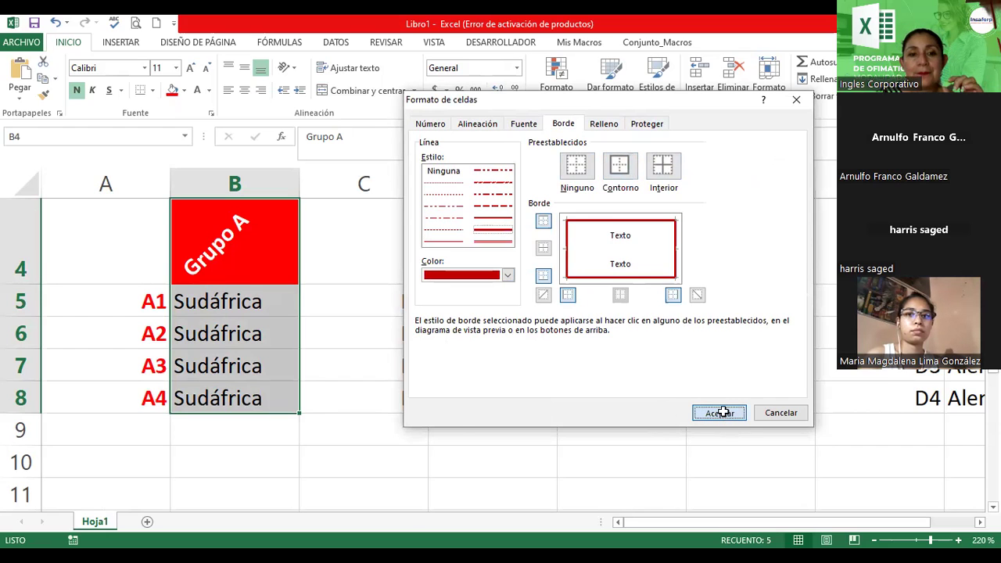
pyautogui.click(335, 322)
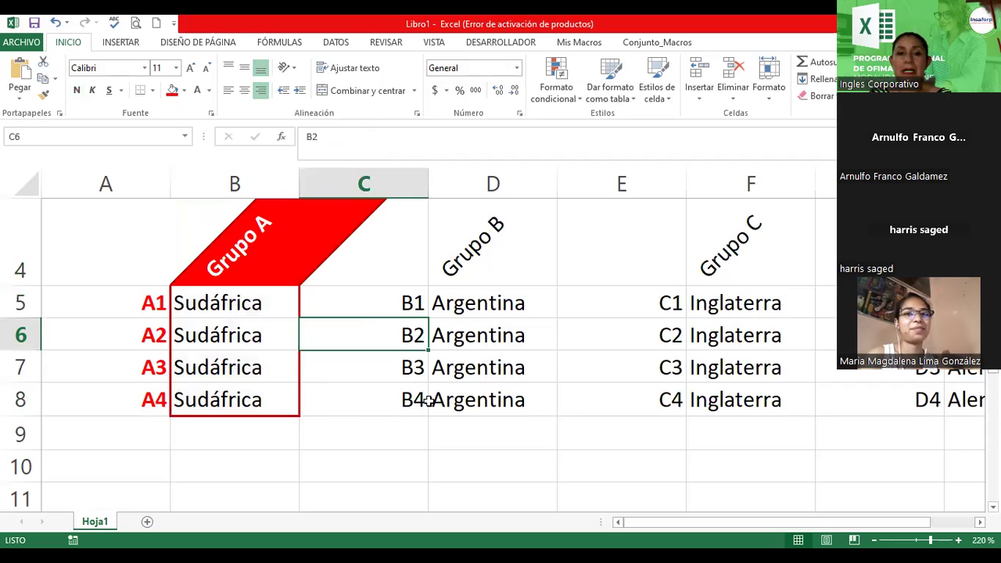
# Narrow column C and make the B1–B4 codes in C5:C8 bold Oro, Énfasis 4, Oscuro 50%.
pyautogui.moveTo(426, 175); pyautogui.dragTo(403, 179)
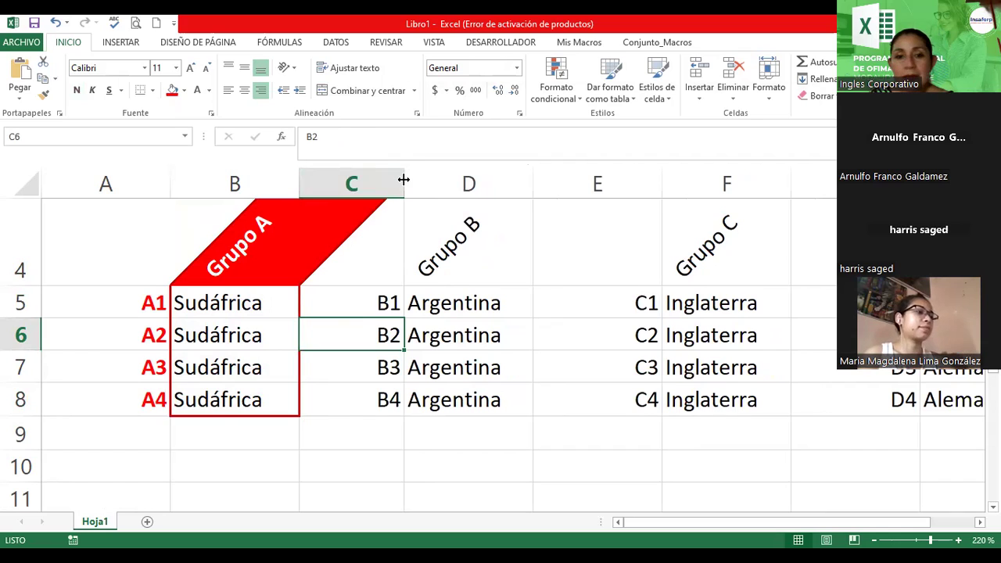
pyautogui.moveTo(402, 182); pyautogui.dragTo(380, 184)
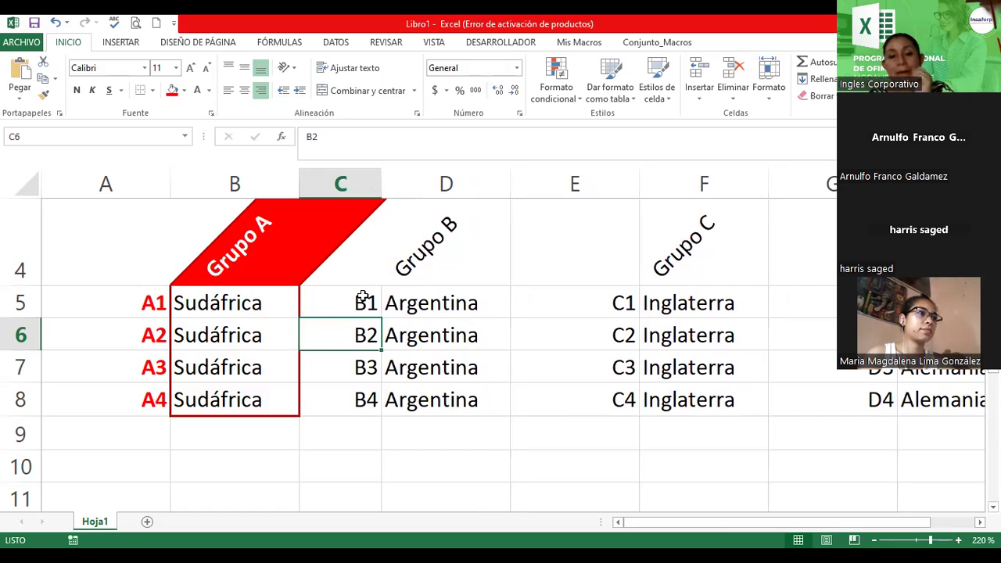
pyautogui.moveTo(363, 300); pyautogui.dragTo(363, 399)
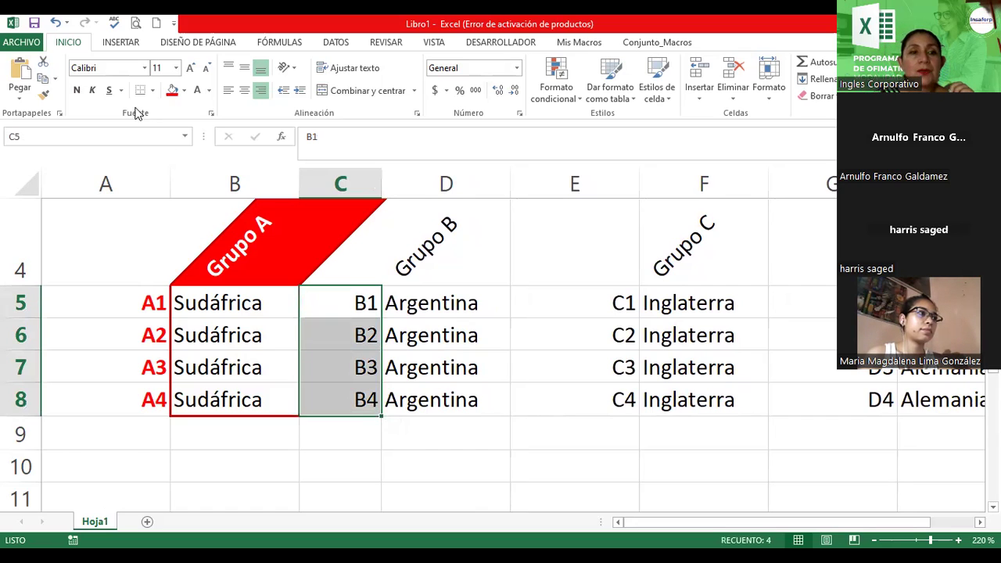
pyautogui.click(76, 90)
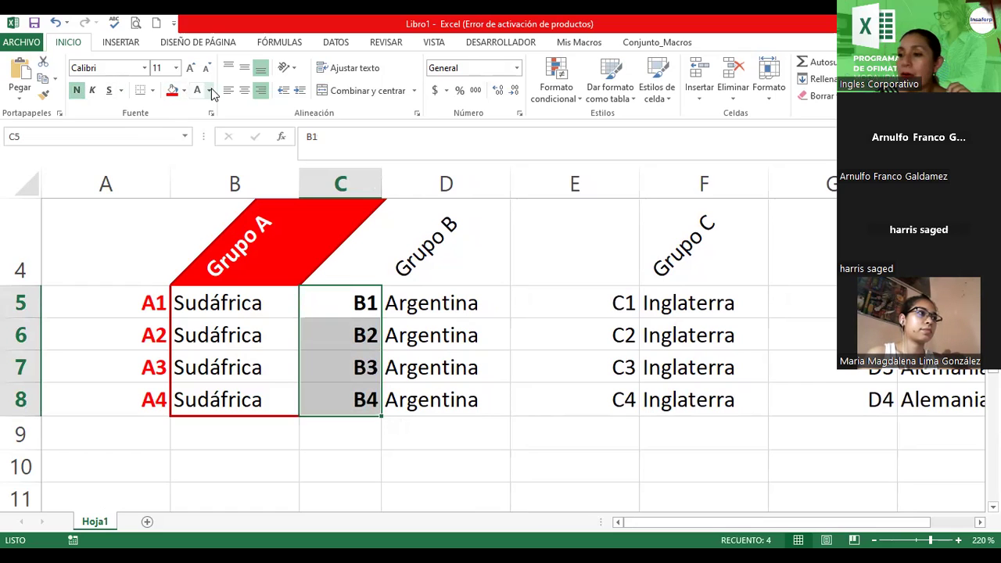
pyautogui.click(208, 90)
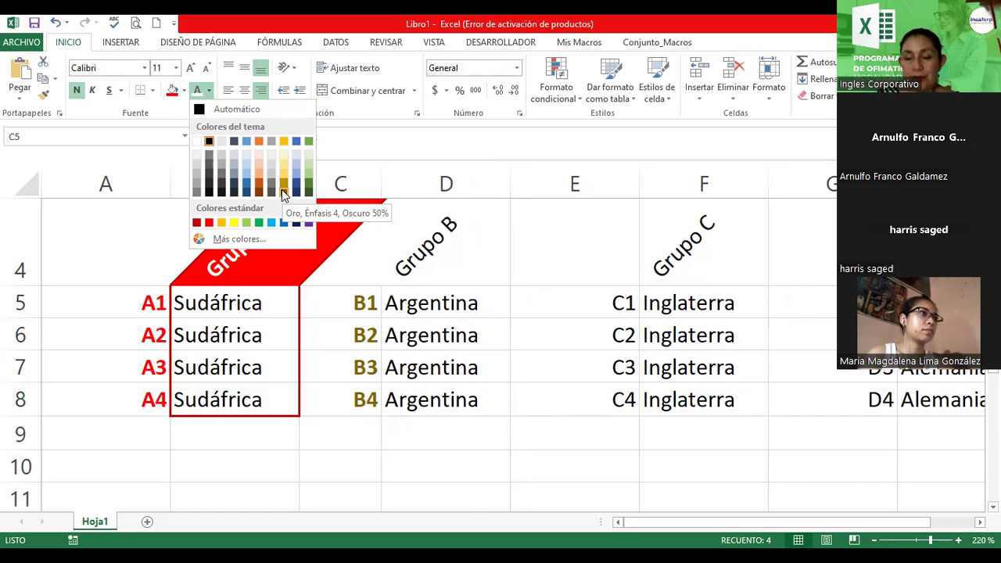
pyautogui.click(283, 193)
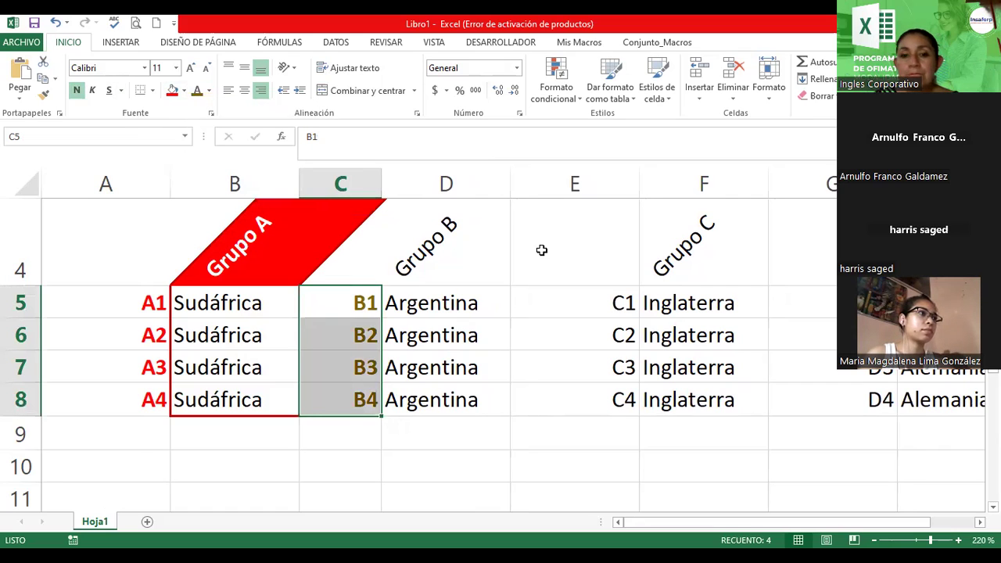
# Give the Grupo B header in D4 a gold fill with bold, centred white text.
pyautogui.click(441, 240)
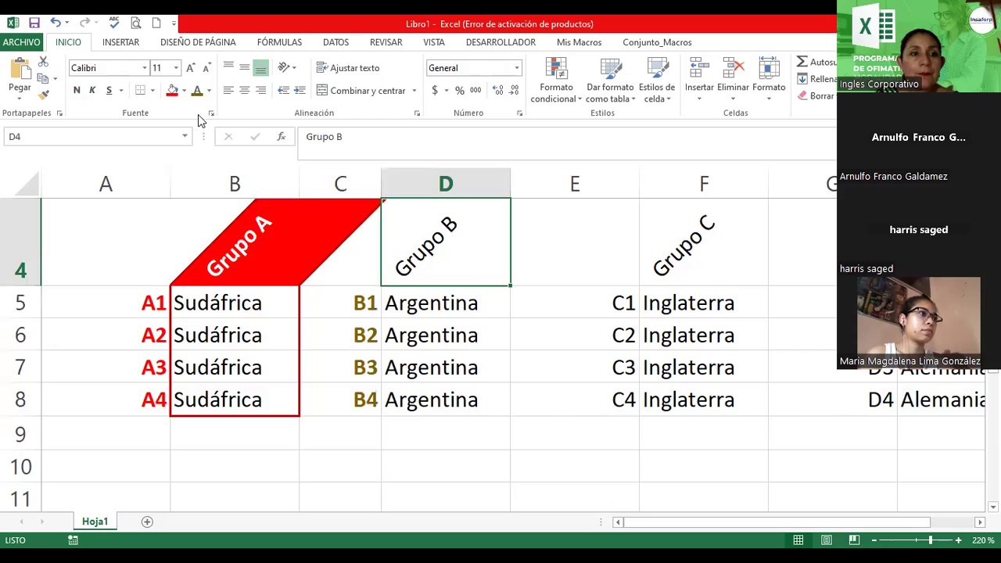
pyautogui.click(183, 91)
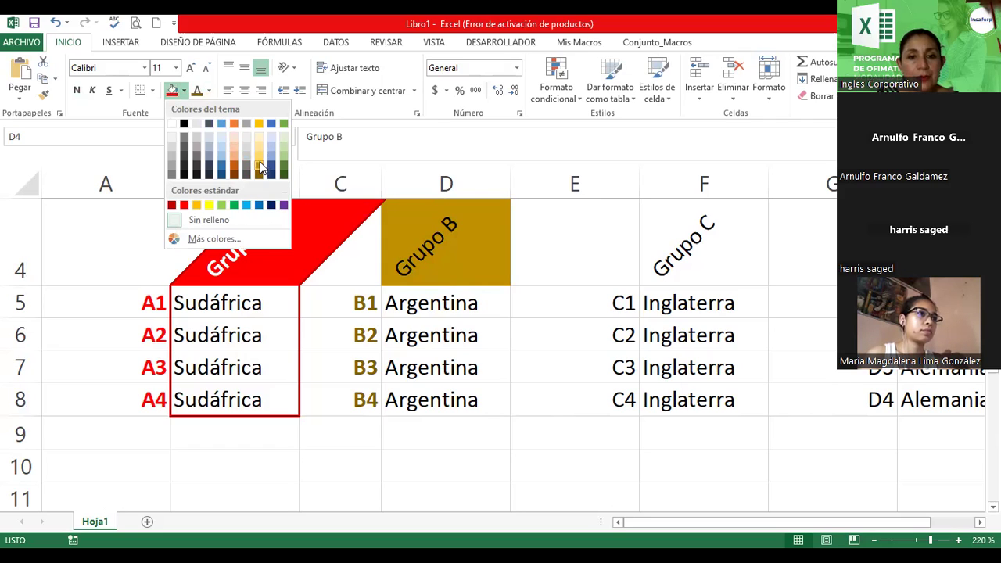
pyautogui.click(261, 166)
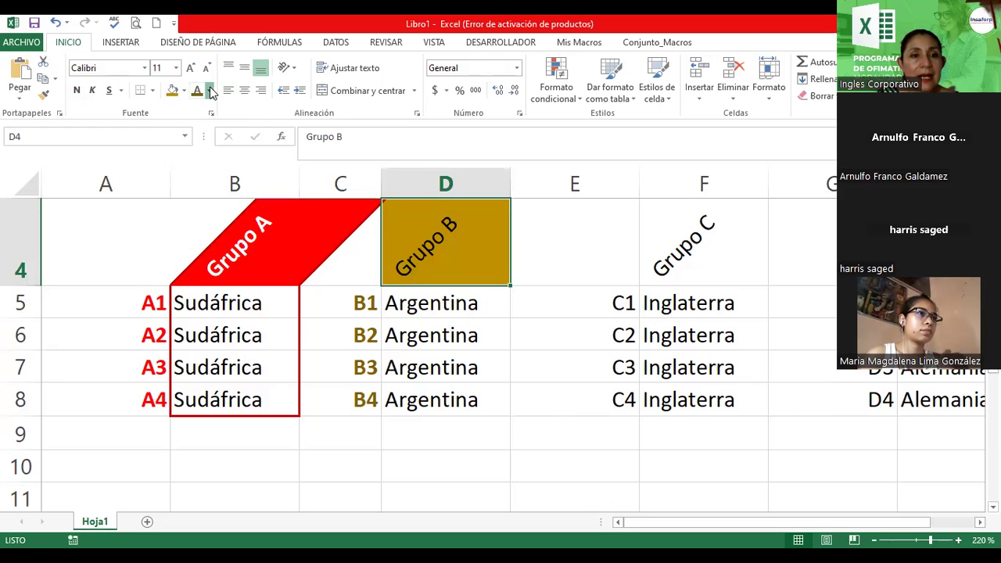
pyautogui.click(211, 91)
pyautogui.click(201, 197)
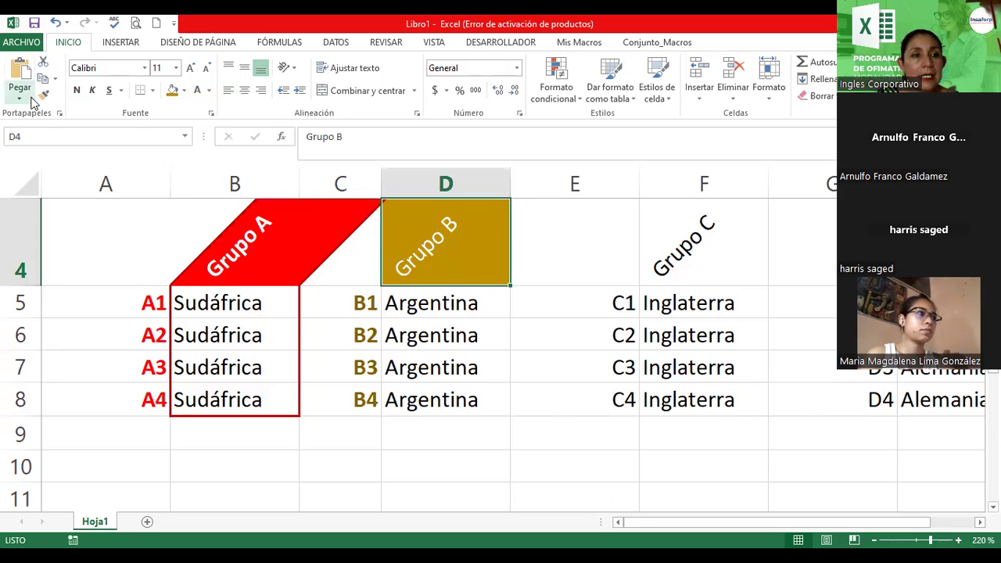
pyautogui.click(78, 91)
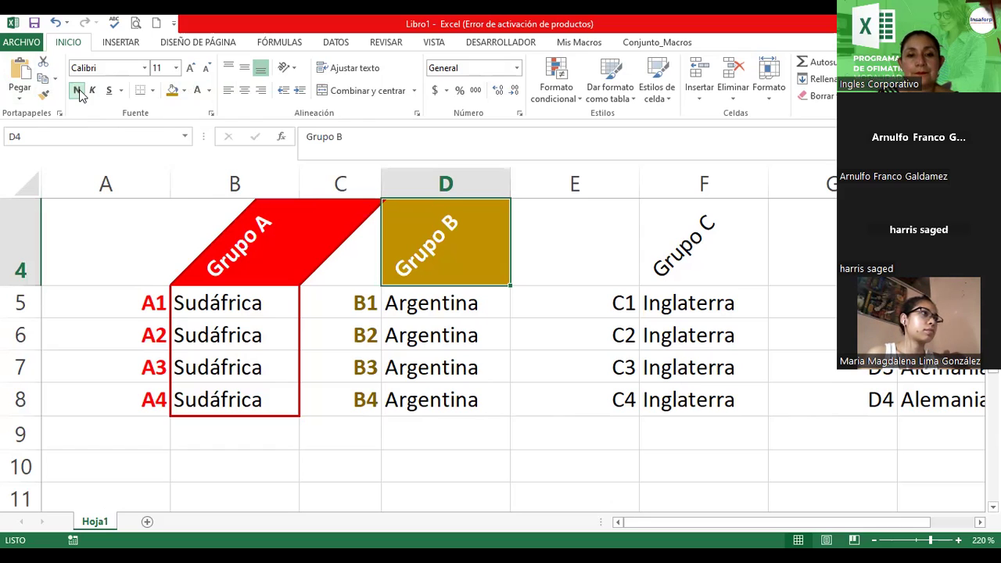
pyautogui.click(245, 91)
# Centre the Grupo A header text in B4.
pyautogui.click(244, 235)
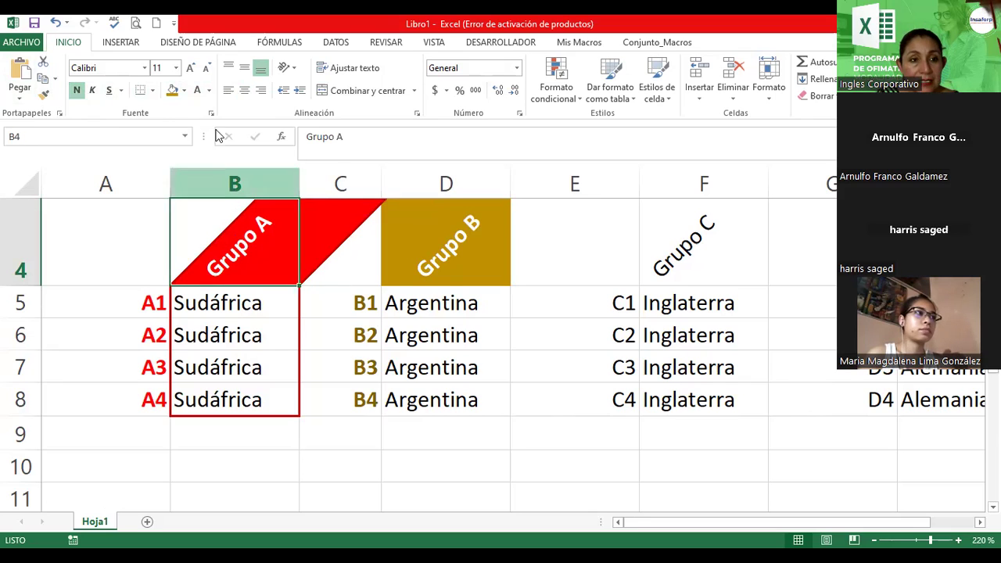
pyautogui.click(244, 91)
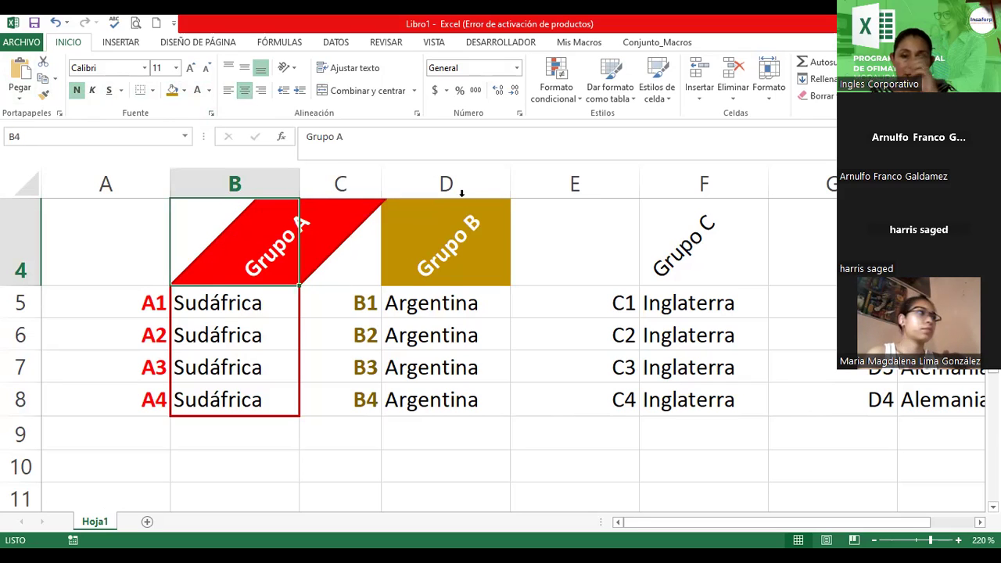
pyautogui.click(462, 254)
pyautogui.click(253, 231)
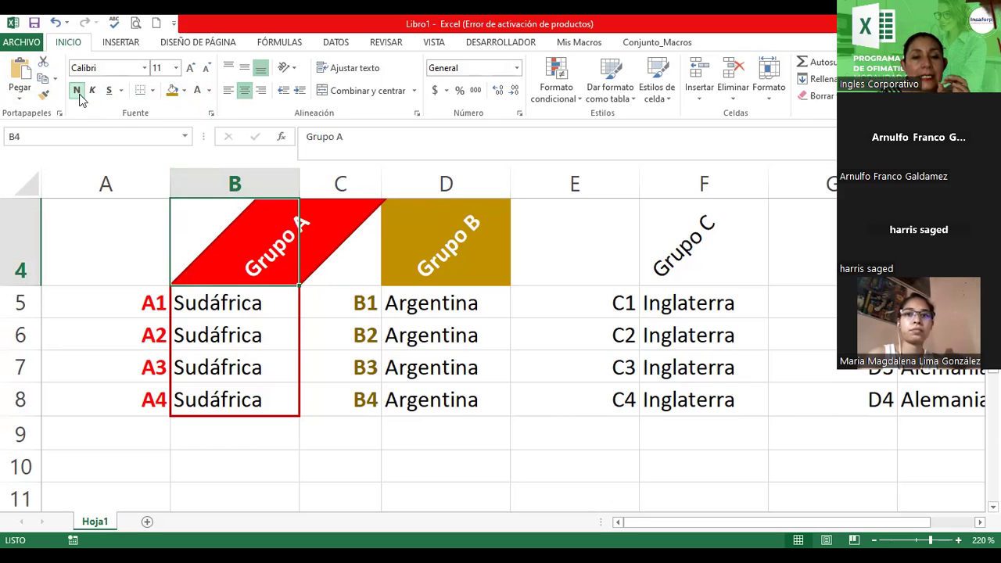
pyautogui.click(459, 251)
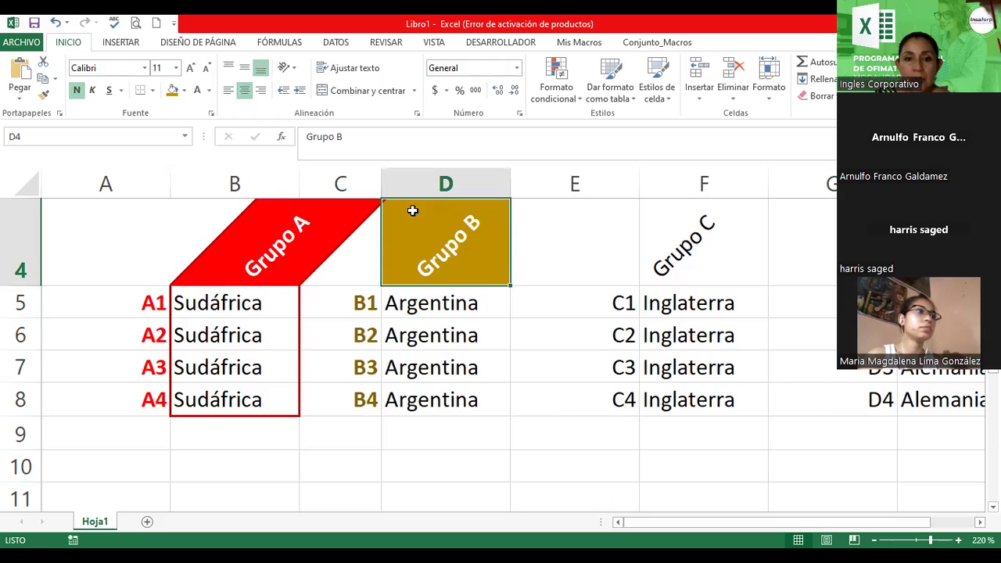
# Add a gold Contorno outline border around Grupo B's range D4:D8.
pyautogui.moveTo(415, 214); pyautogui.dragTo(422, 394)
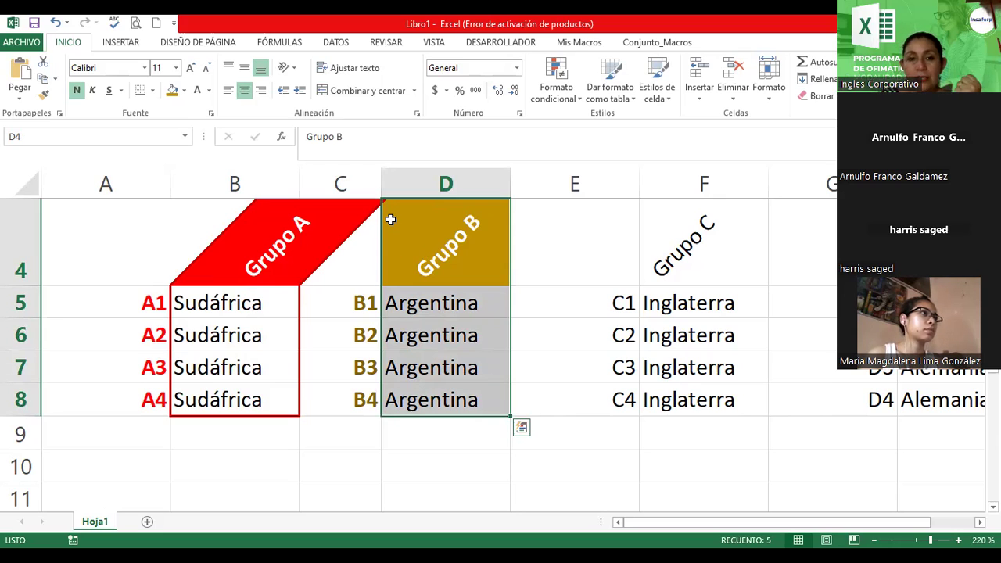
pyautogui.click(416, 115)
pyautogui.click(565, 123)
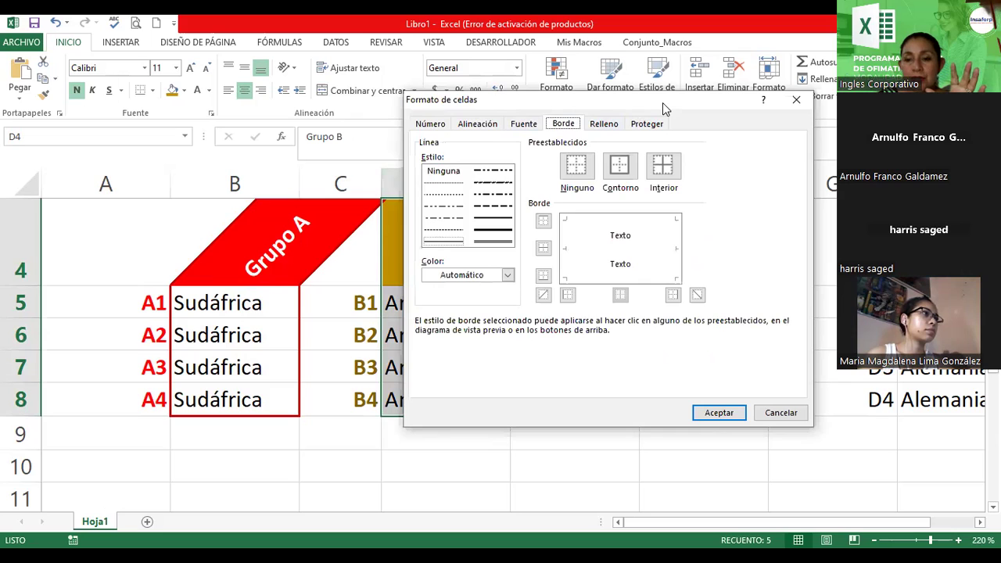
pyautogui.moveTo(662, 103); pyautogui.dragTo(788, 112)
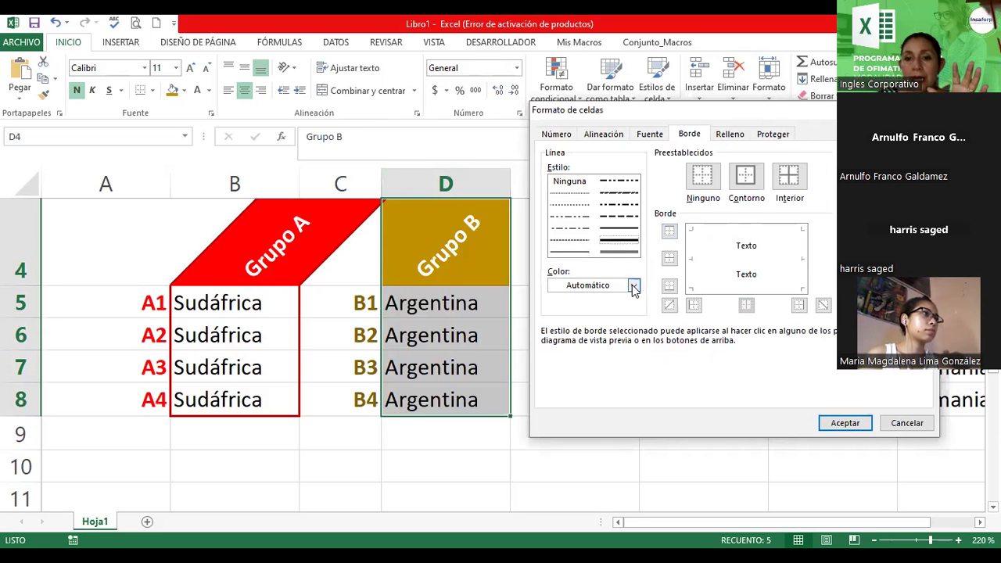
pyautogui.click(633, 286)
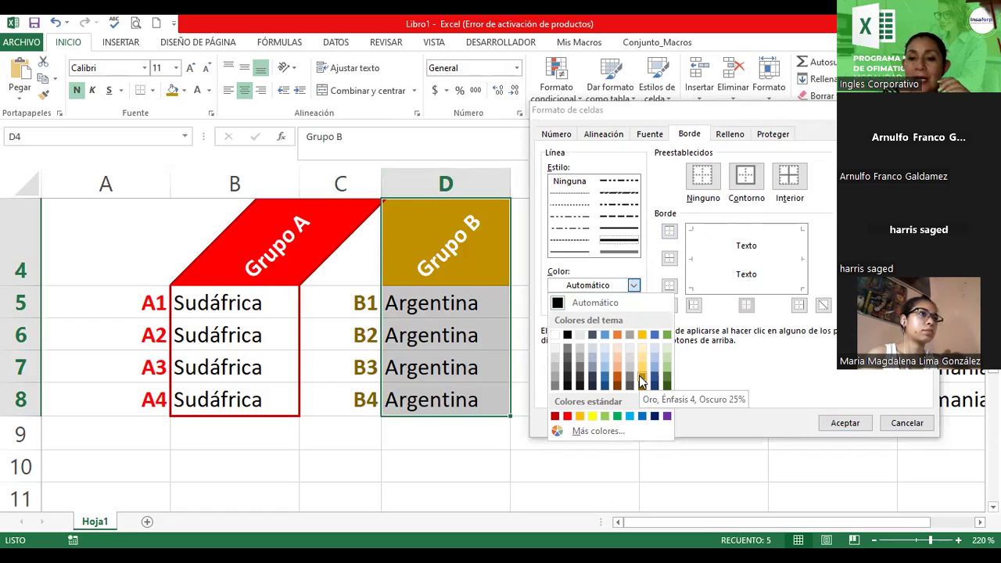
pyautogui.click(639, 381)
pyautogui.click(745, 176)
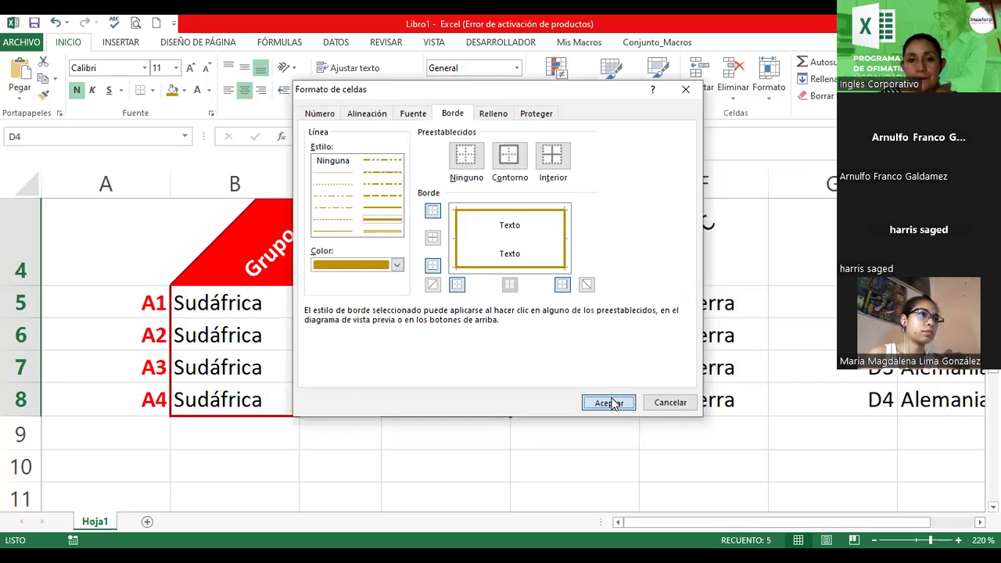
pyautogui.click(614, 403)
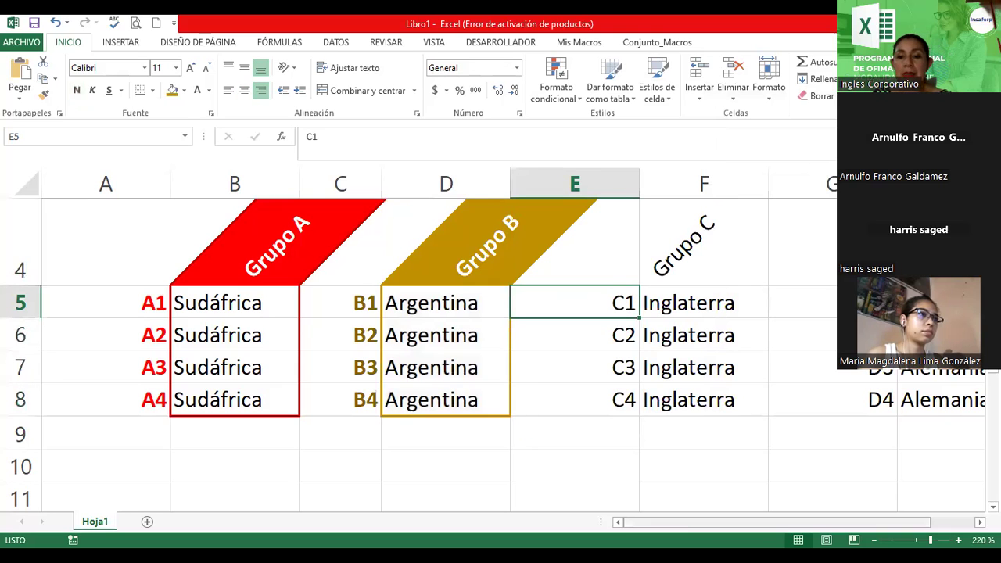
# Zoom out to 175% with row 4 at top and select the C1–C4 codes in E5:E8.
pyautogui.keyDown('ctrl'); pyautogui.scroll(-1, 559, 286); pyautogui.keyUp('ctrl')
pyautogui.keyDown('ctrl'); pyautogui.scroll(-1, 623, 291); pyautogui.keyUp('ctrl')
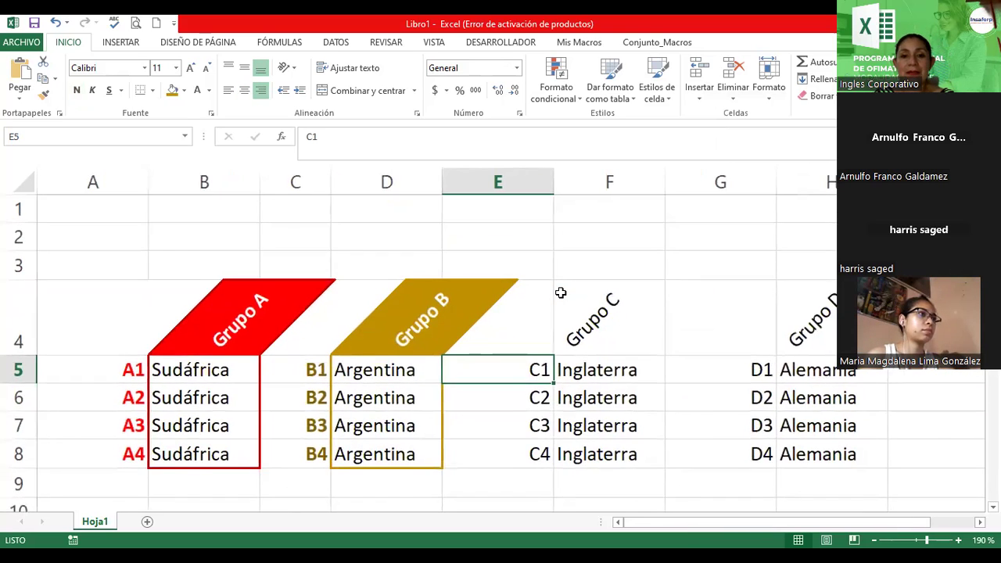
pyautogui.keyDown('ctrl'); pyautogui.scroll(-1, 599, 323); pyautogui.keyUp('ctrl')
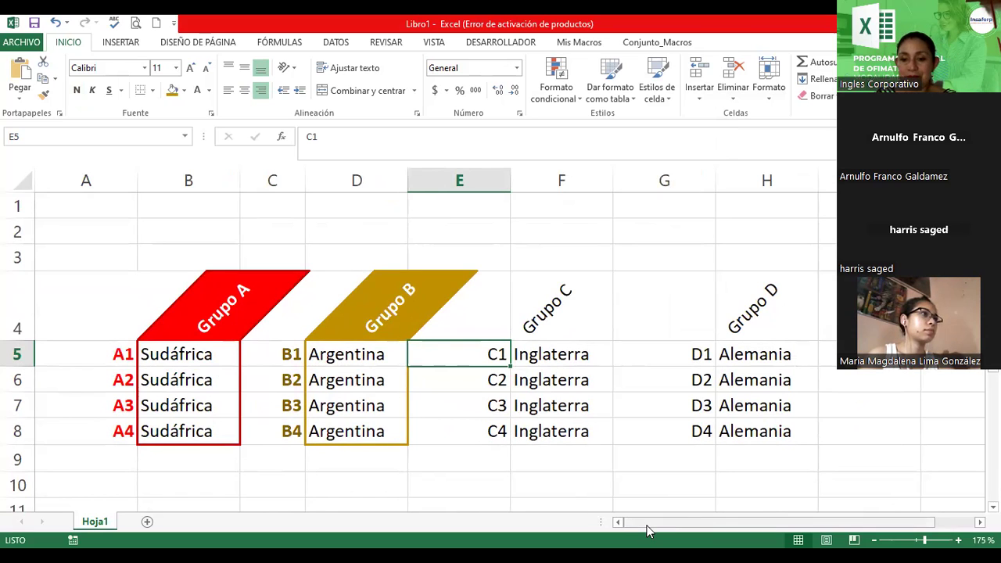
pyautogui.moveTo(647, 531); pyautogui.dragTo(683, 531)
pyautogui.scroll(-1, 516, 275)
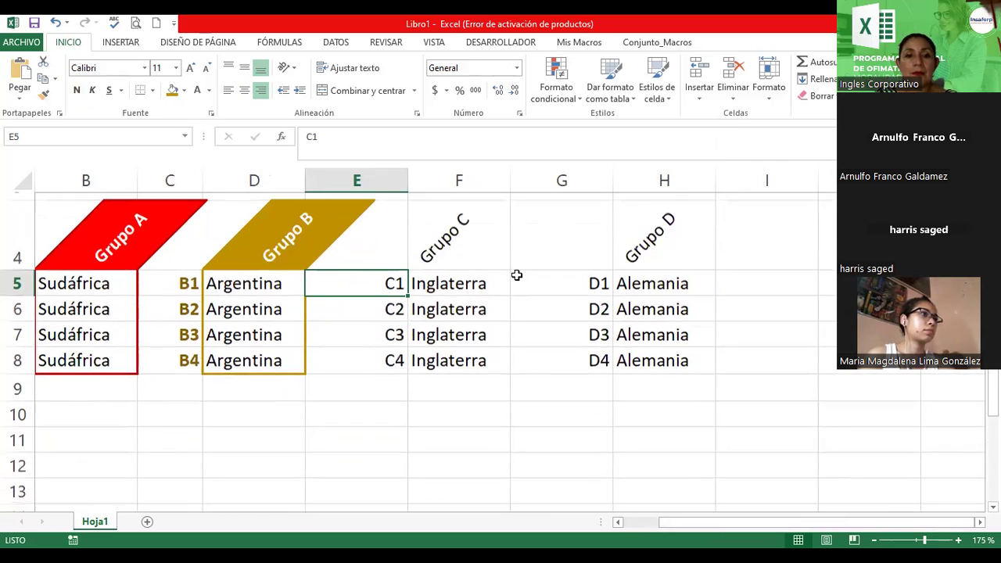
pyautogui.scroll(1, 531, 281)
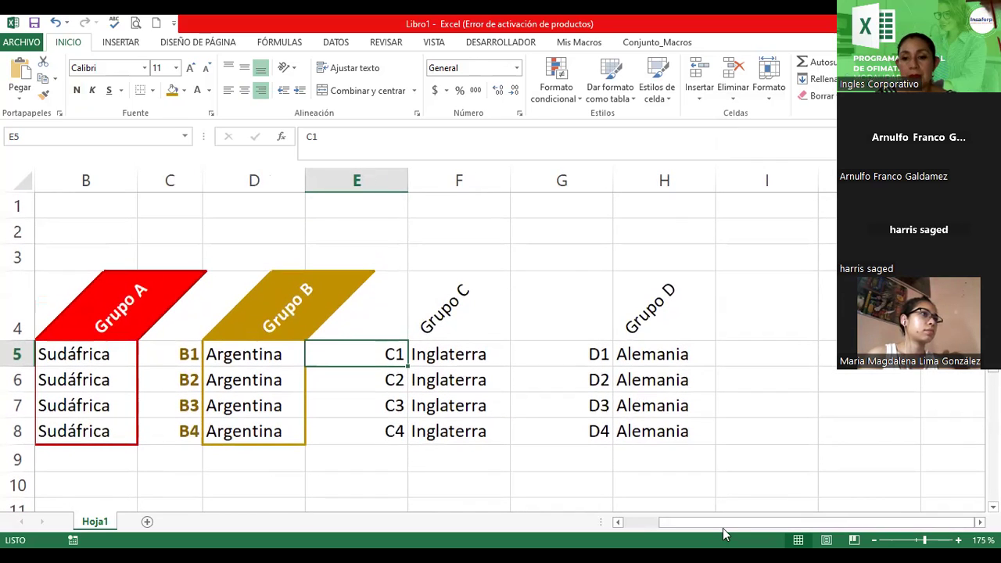
pyautogui.moveTo(724, 529); pyautogui.dragTo(715, 529)
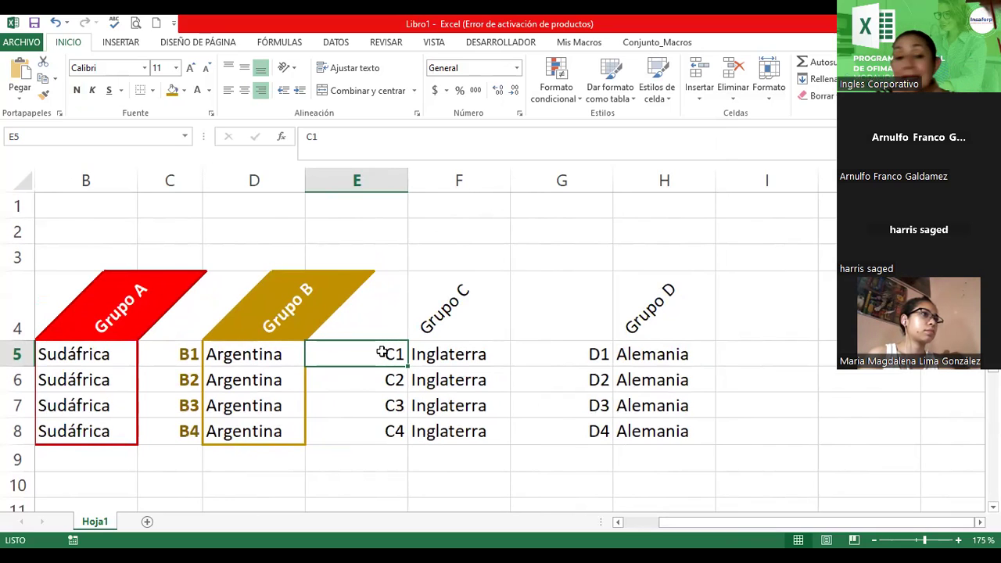
pyautogui.scroll(-1, 391, 344)
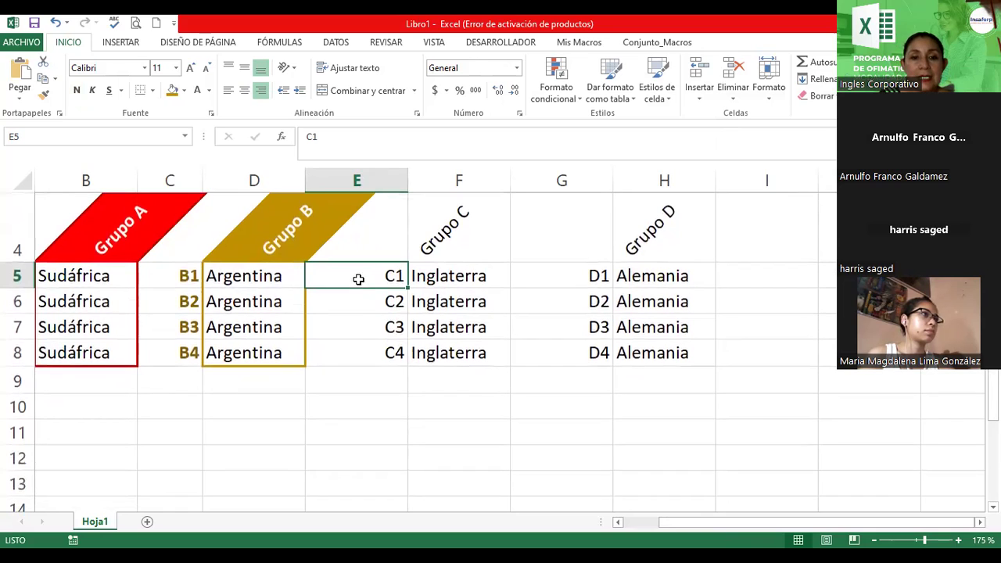
pyautogui.moveTo(358, 279); pyautogui.dragTo(358, 353)
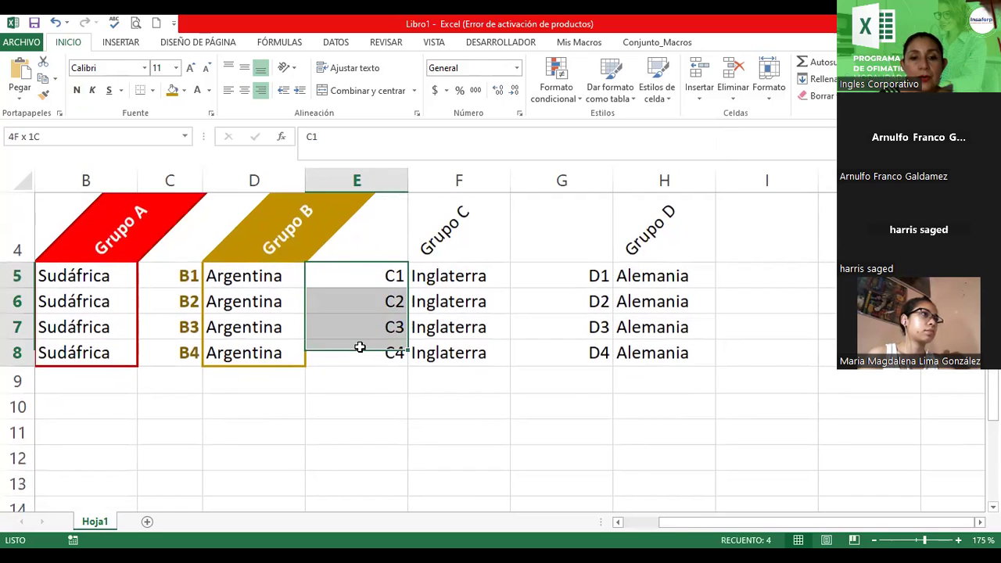
# Colour the C1–C4 codes in E5:E8 dark green.
pyautogui.click(208, 90)
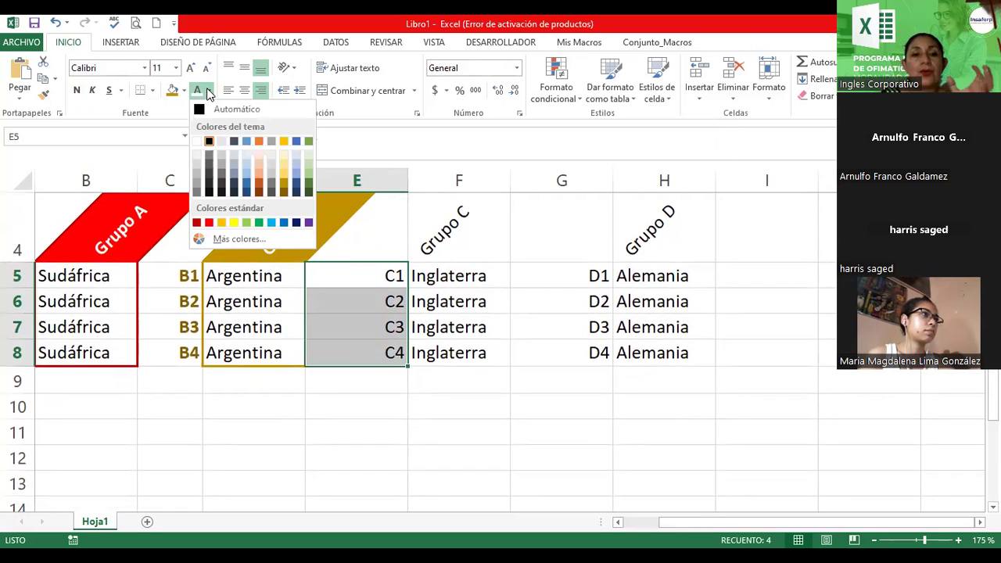
pyautogui.click(308, 196)
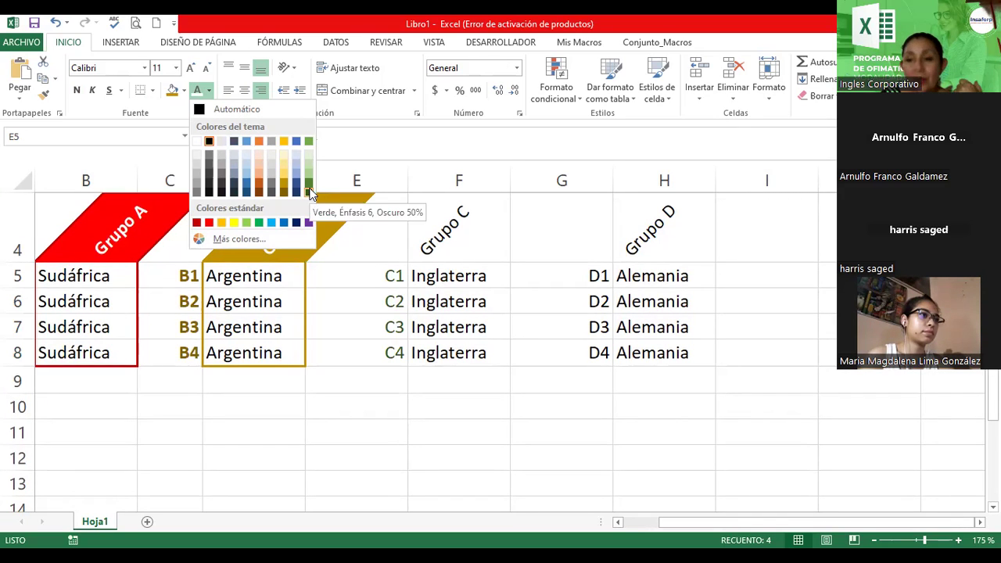
pyautogui.click(308, 191)
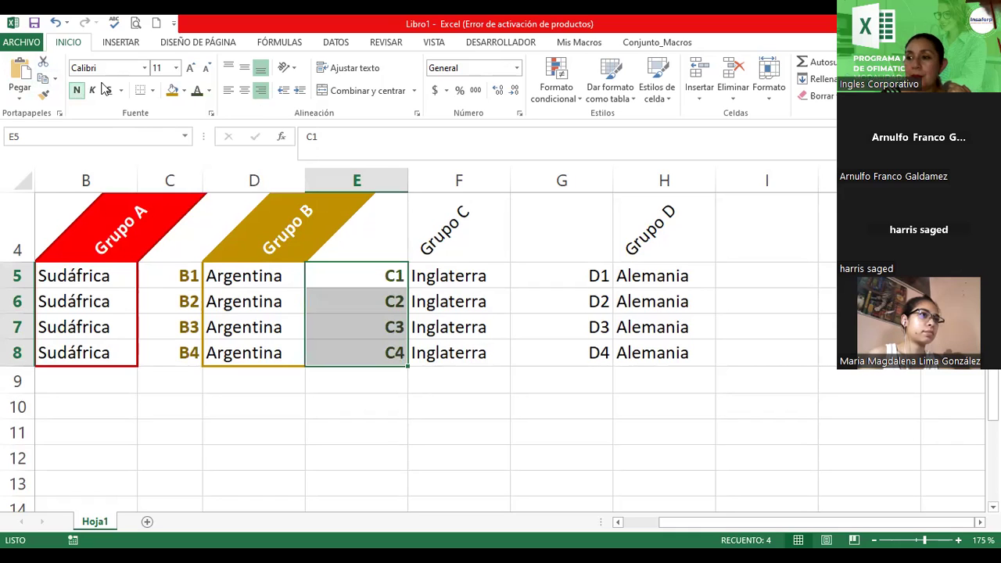
pyautogui.click(445, 232)
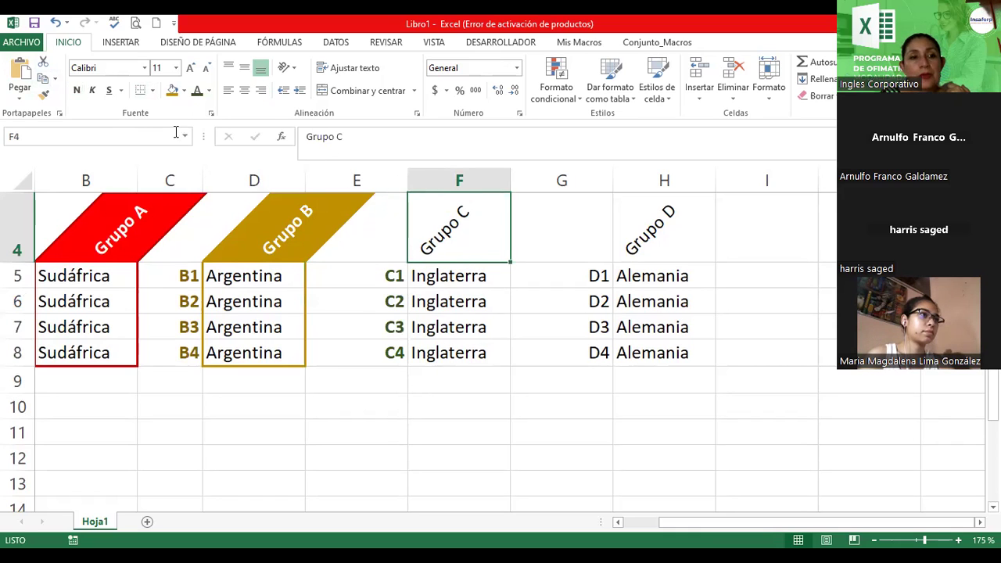
# Make the Grupo C heading in F4 bold, centred white text on a dark green fill.
pyautogui.click(76, 90)
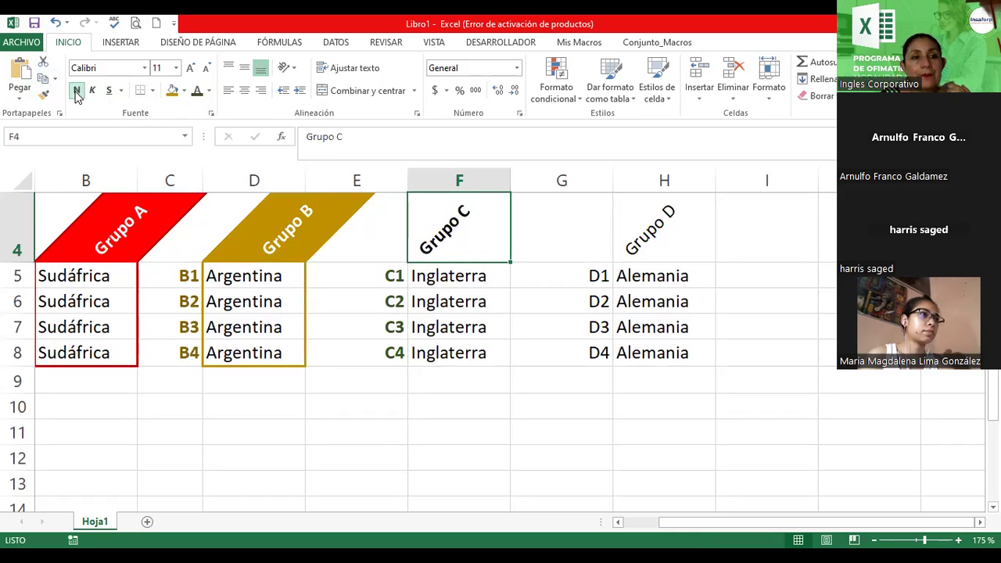
pyautogui.click(184, 91)
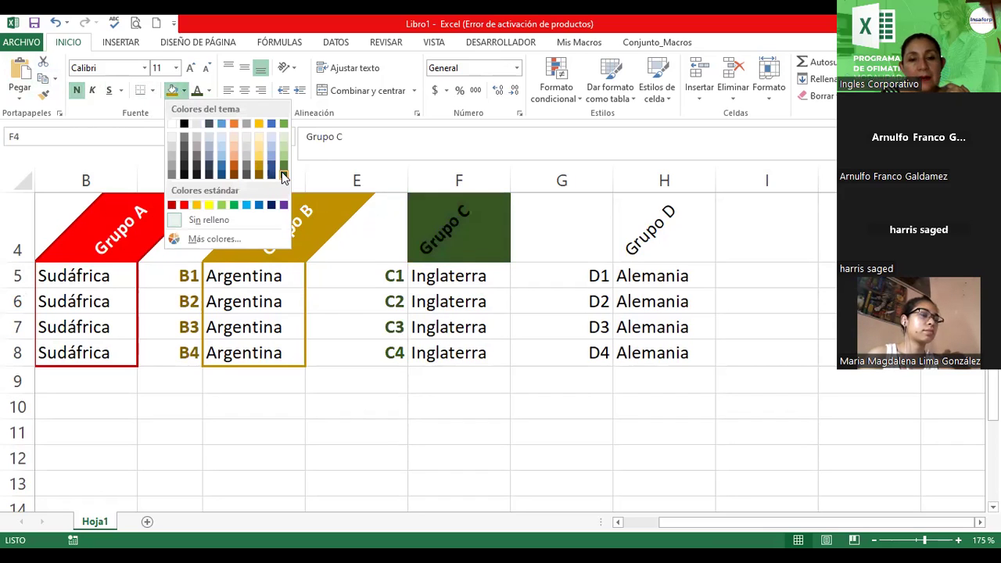
pyautogui.click(283, 177)
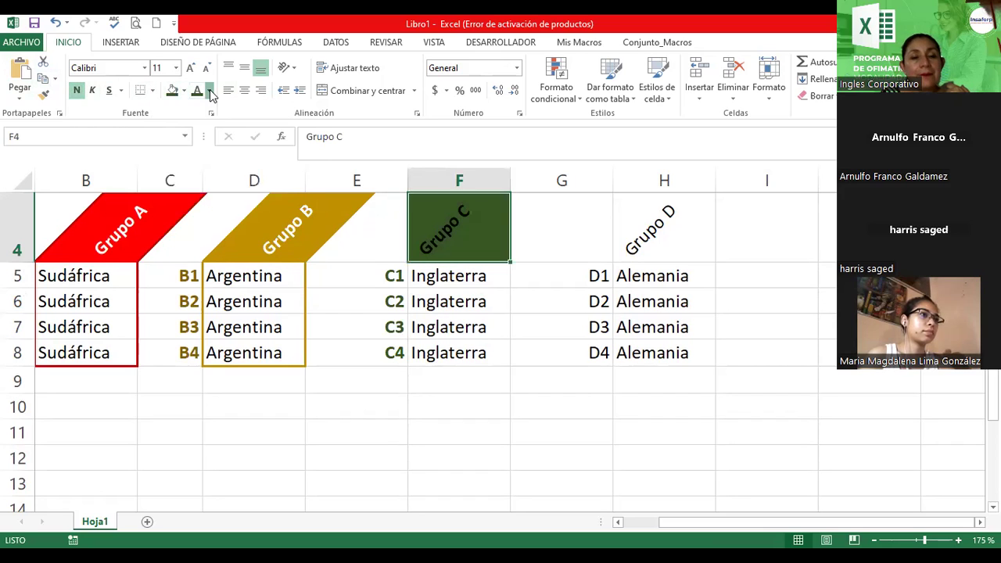
pyautogui.click(209, 91)
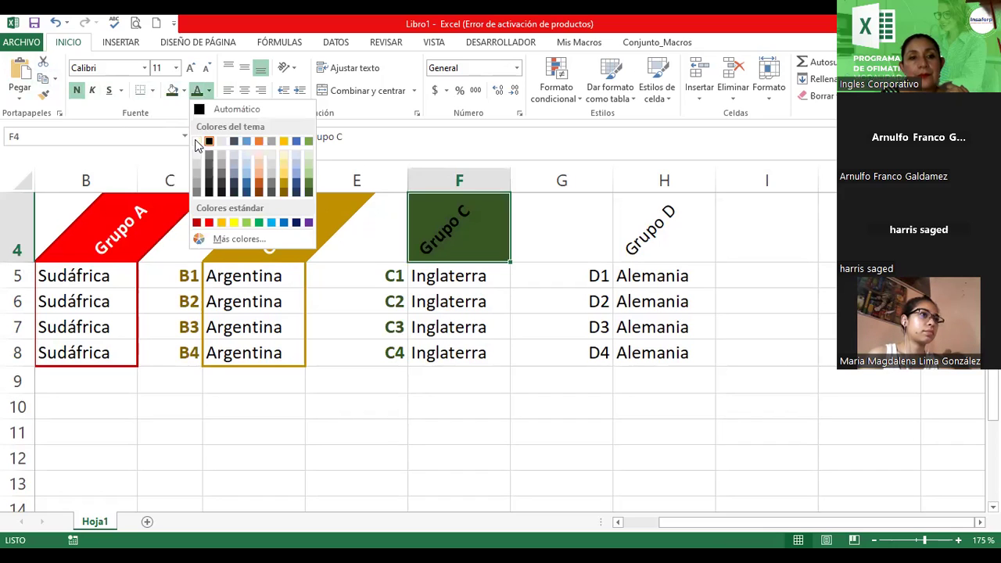
pyautogui.click(196, 141)
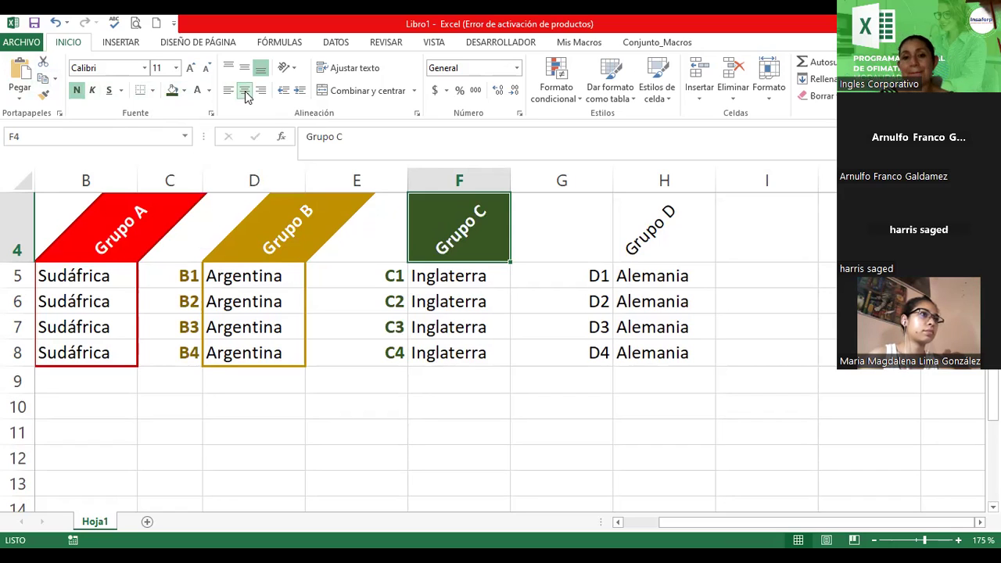
pyautogui.click(245, 93)
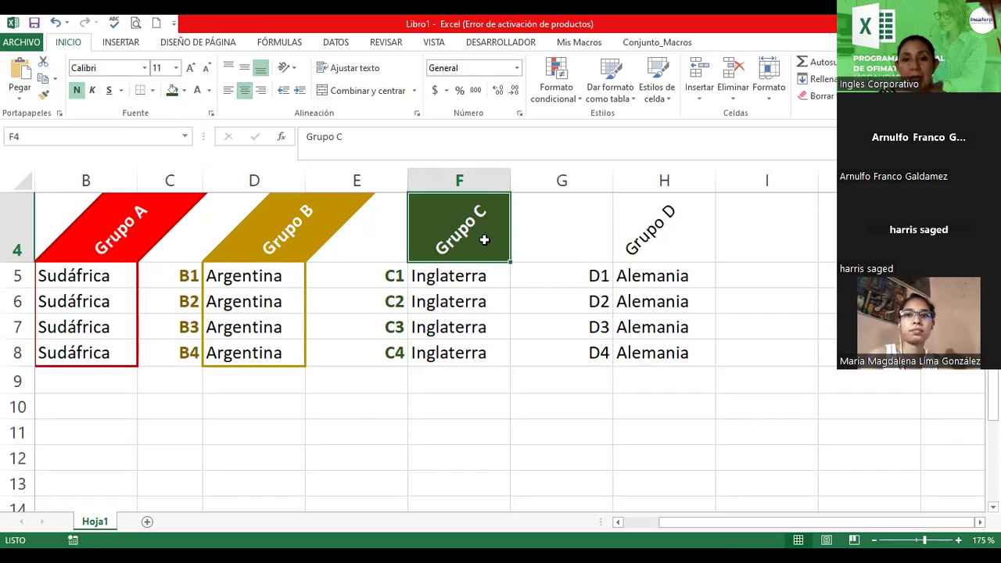
pyautogui.moveTo(484, 240); pyautogui.dragTo(480, 264)
pyautogui.click(480, 209)
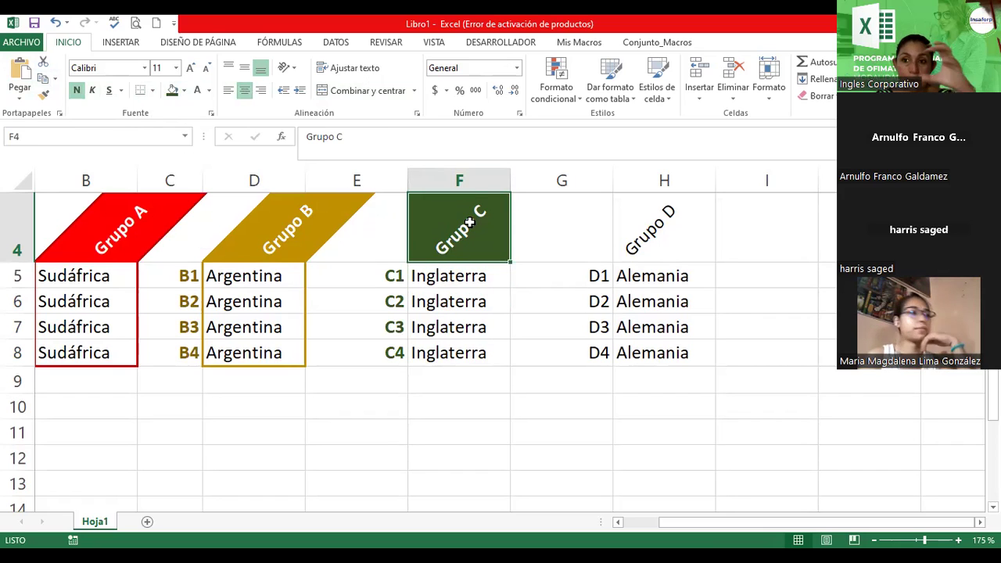
# Select F4:F8 and set a thick dark green border line in Format Cells.
pyautogui.moveTo(467, 221); pyautogui.dragTo(465, 353)
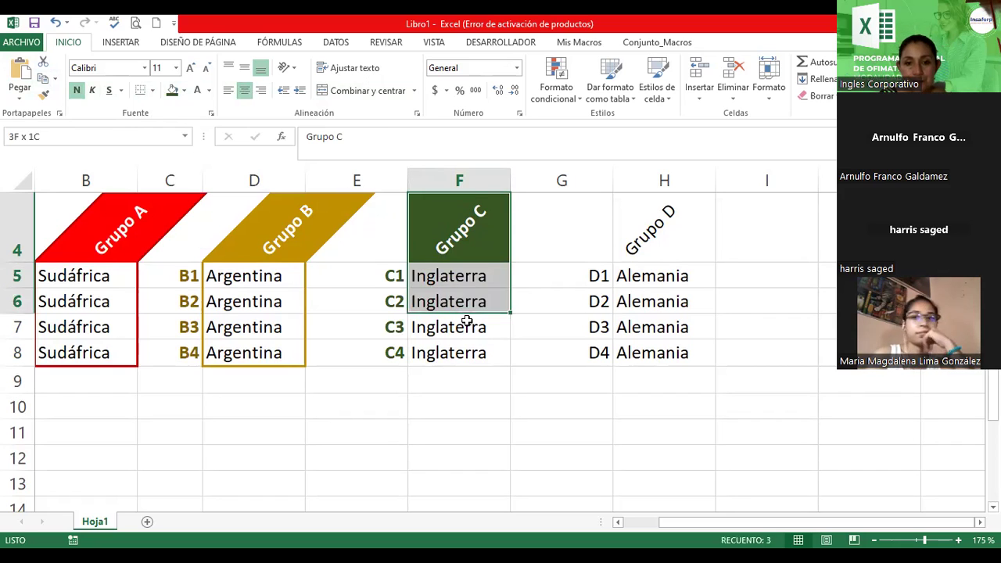
pyautogui.click(418, 114)
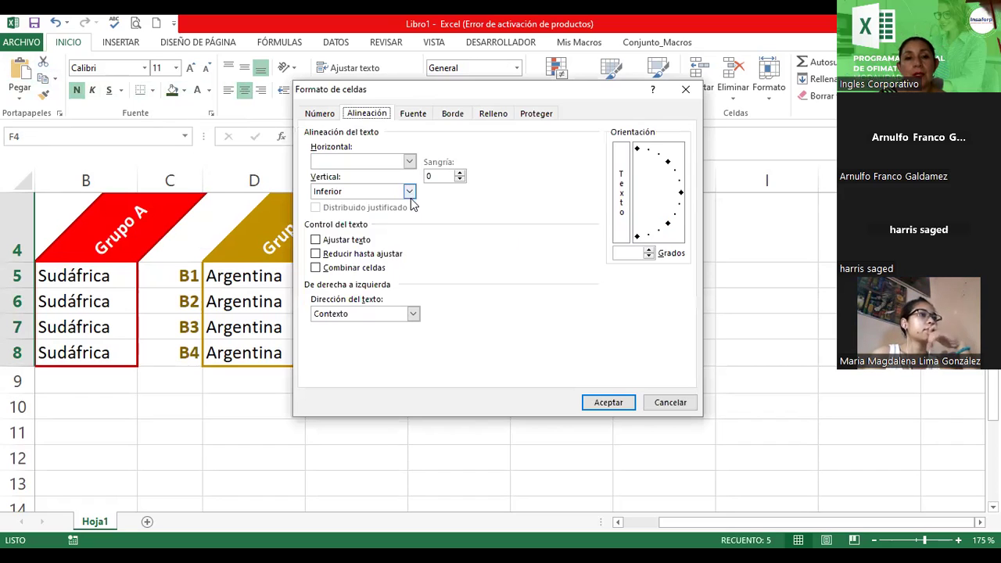
pyautogui.click(455, 115)
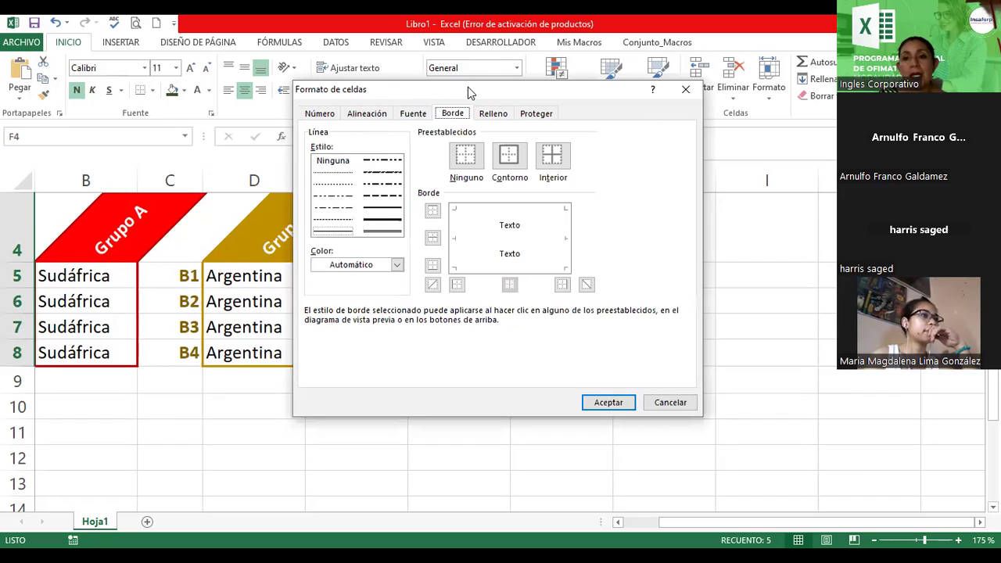
pyautogui.moveTo(387, 89); pyautogui.dragTo(598, 91)
pyautogui.click(597, 222)
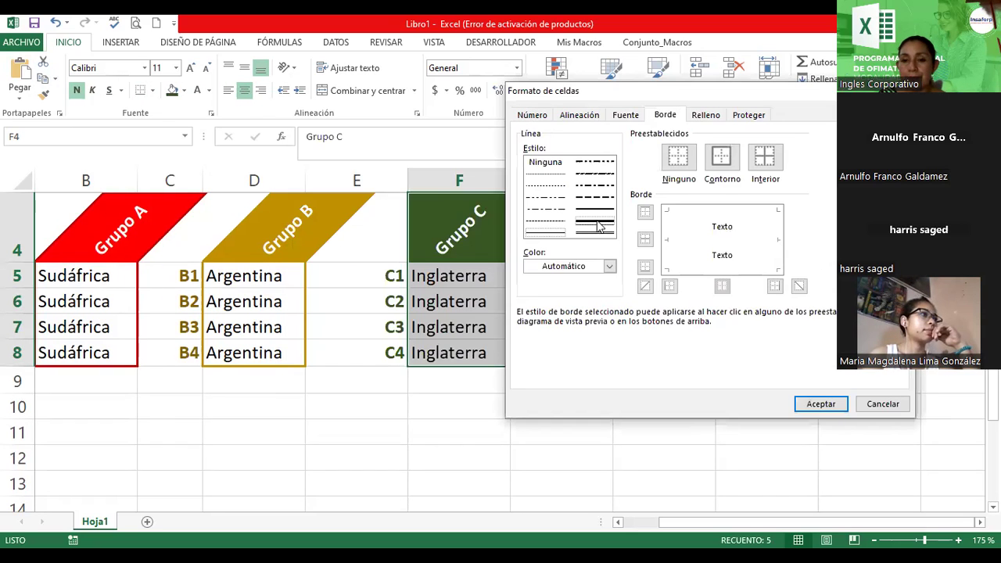
pyautogui.click(609, 266)
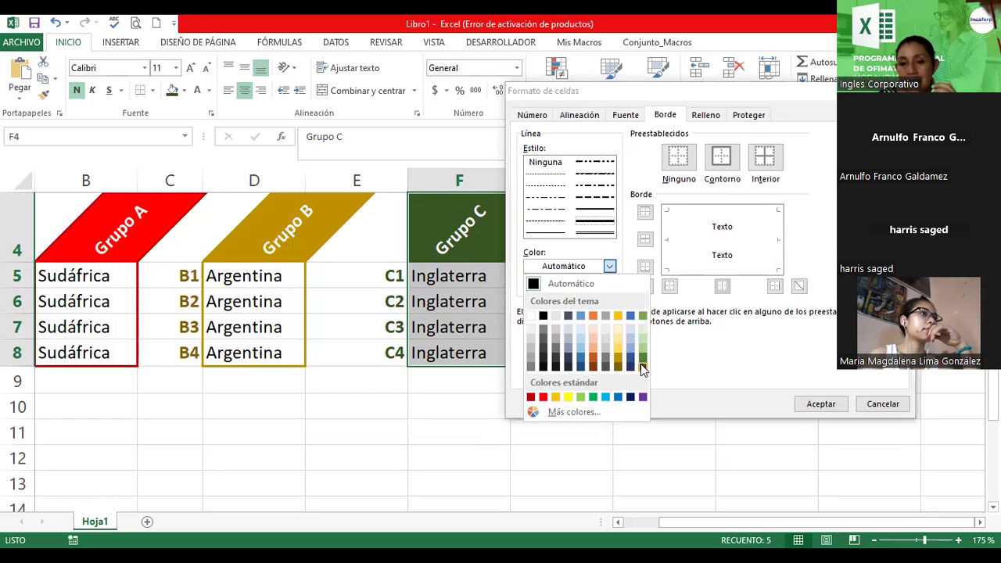
pyautogui.click(641, 366)
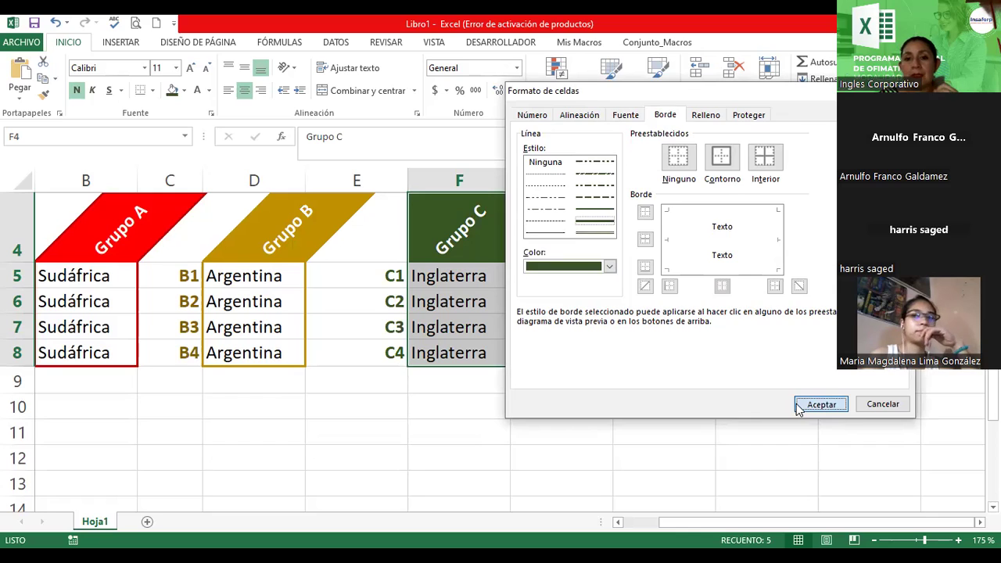
pyautogui.click(794, 402)
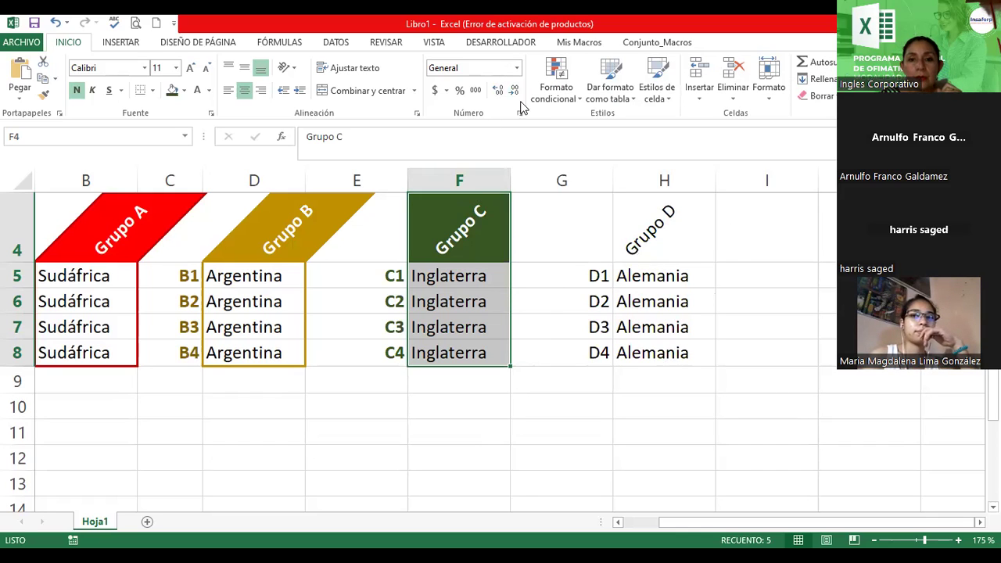
# Apply the thick dark green line as an outline around F4:F8.
pyautogui.click(519, 115)
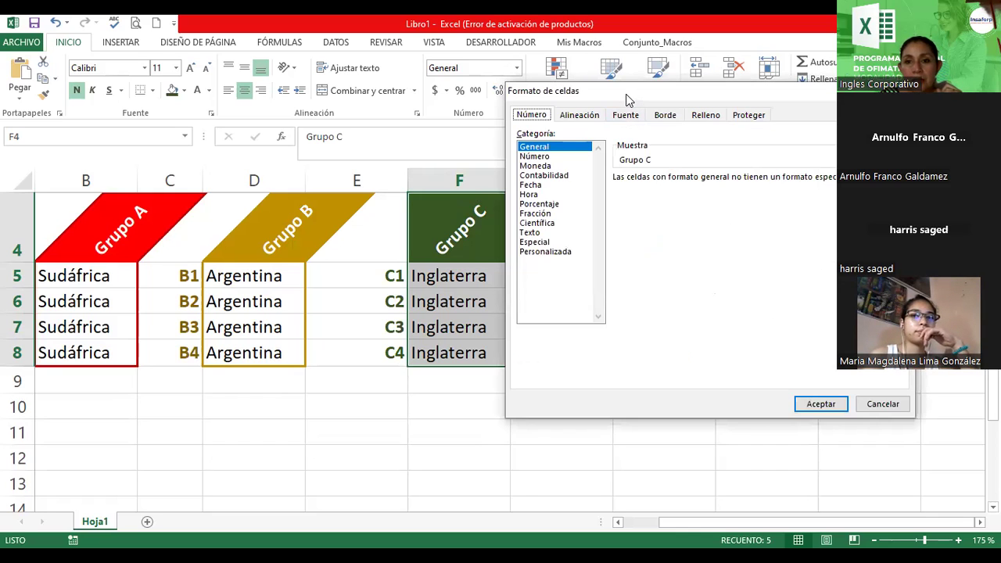
pyautogui.moveTo(625, 100); pyautogui.dragTo(432, 93)
pyautogui.click(471, 108)
pyautogui.click(401, 215)
pyautogui.click(415, 261)
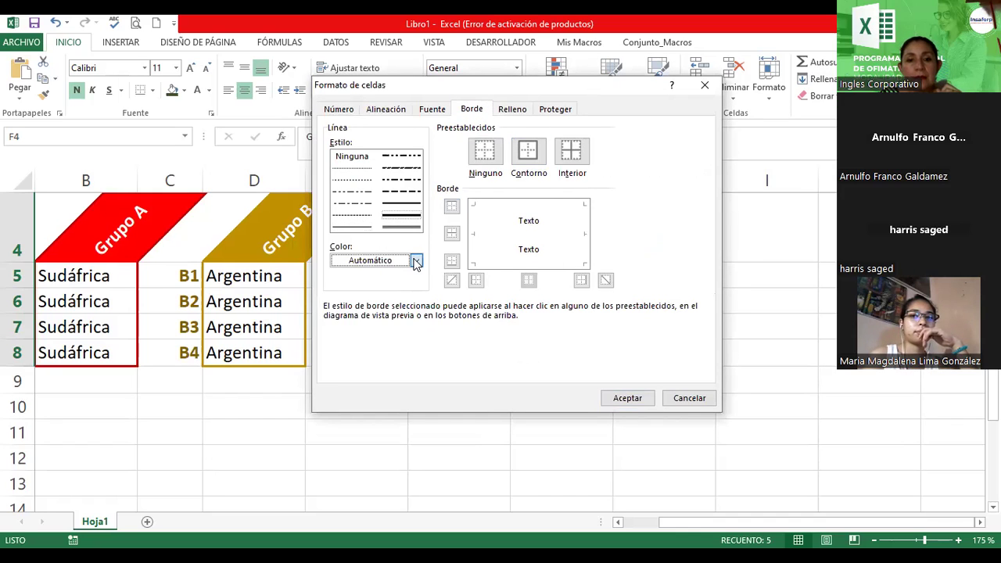
pyautogui.click(449, 362)
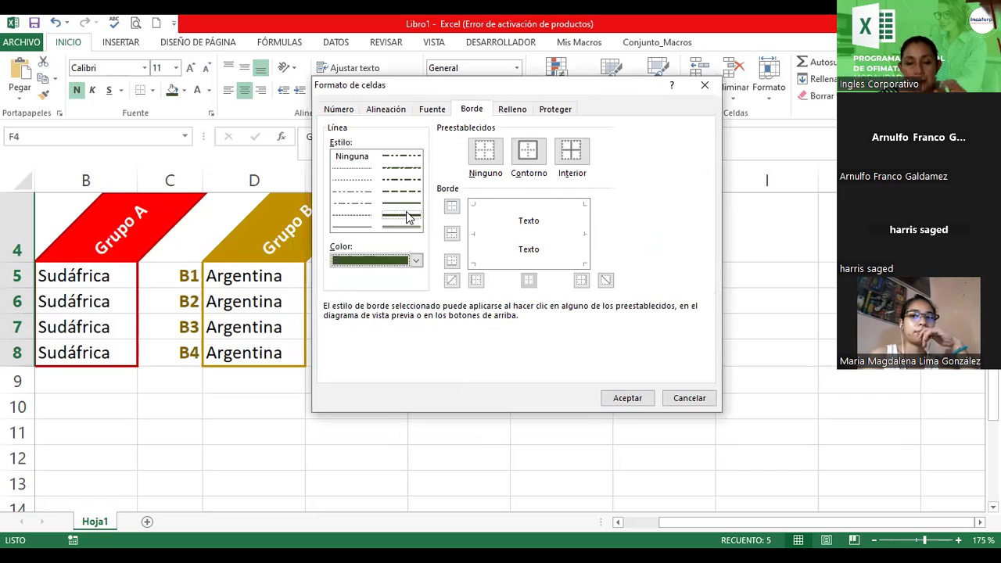
pyautogui.click(529, 151)
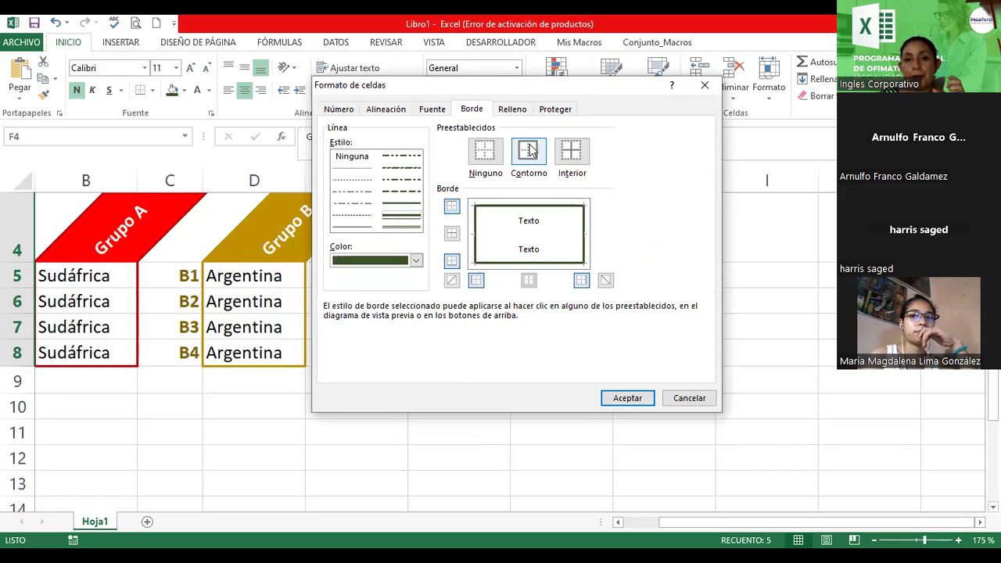
pyautogui.click(625, 398)
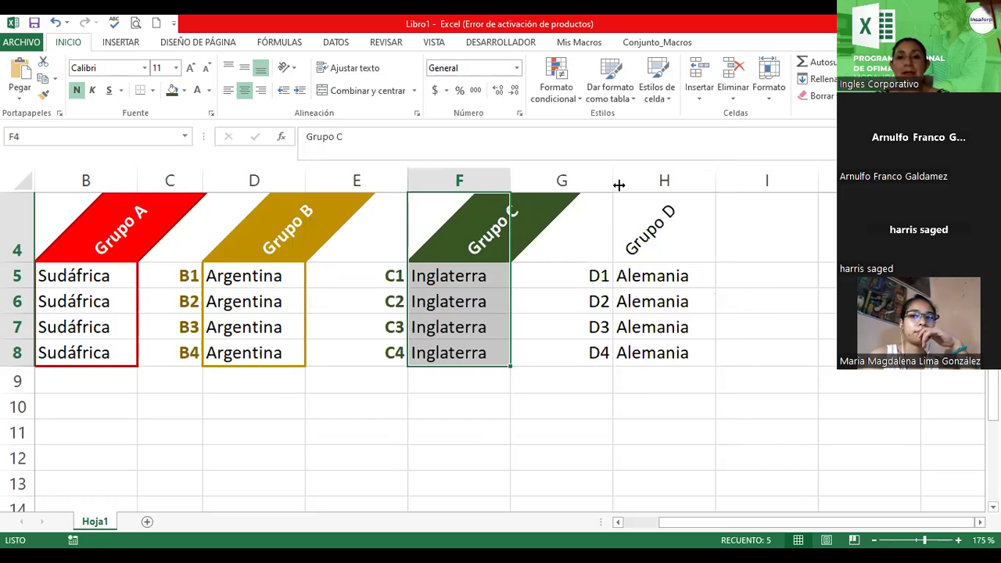
# Narrow columns G, E and C, leaving E at 7.00 and C at 6.43 width.
pyautogui.moveTo(608, 177); pyautogui.dragTo(587, 179)
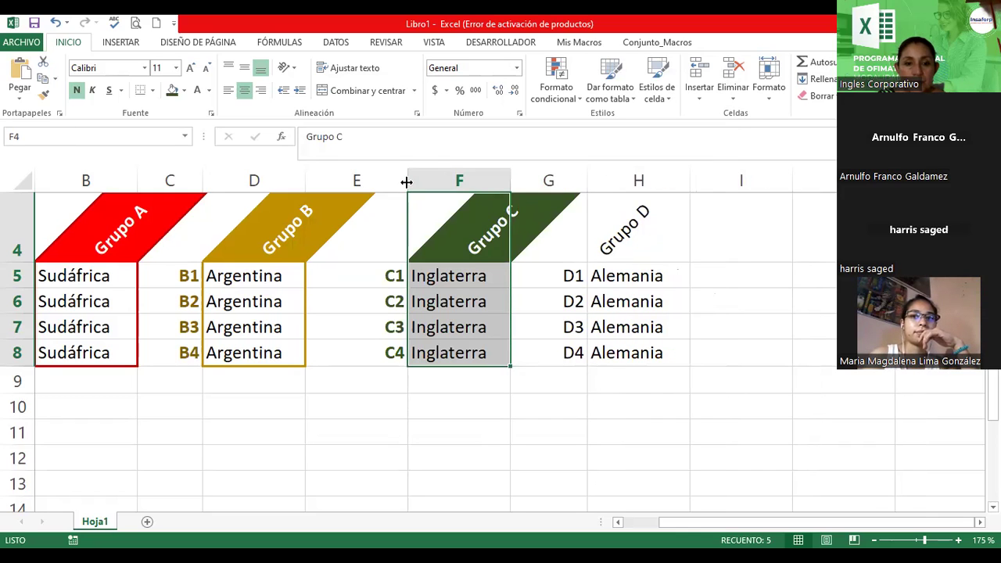
pyautogui.moveTo(407, 182); pyautogui.dragTo(385, 184)
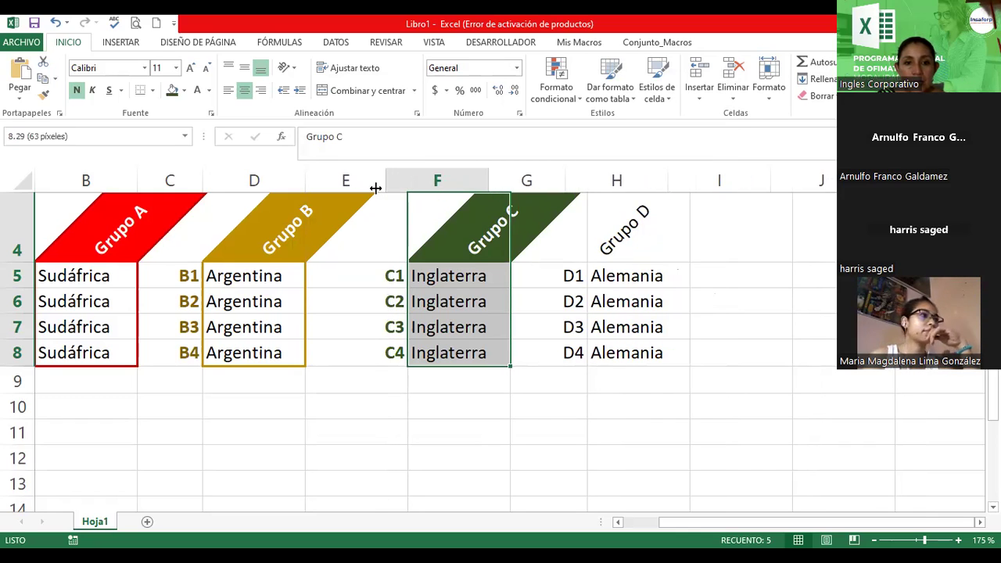
pyautogui.moveTo(375, 188); pyautogui.dragTo(374, 179)
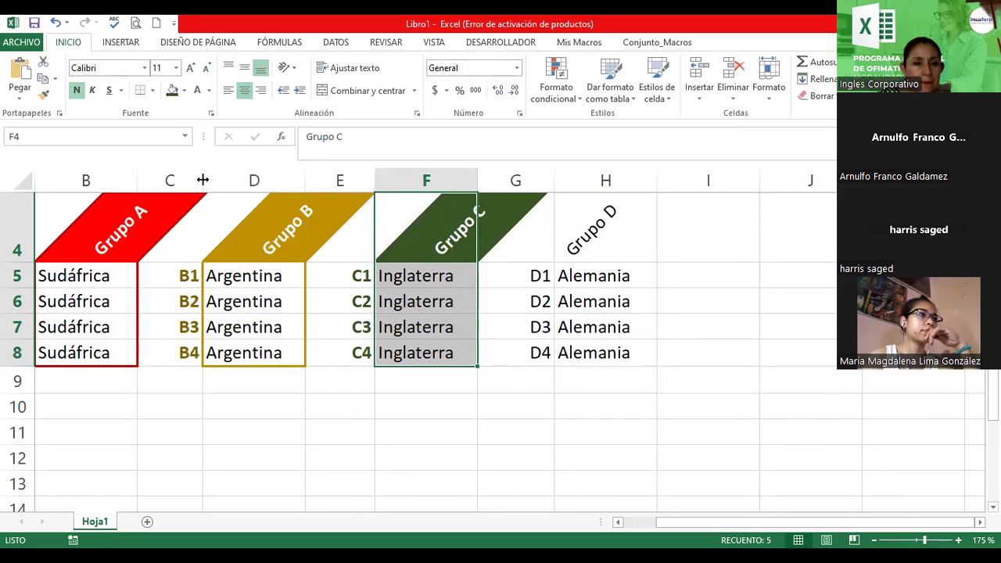
pyautogui.moveTo(199, 180); pyautogui.dragTo(206, 177)
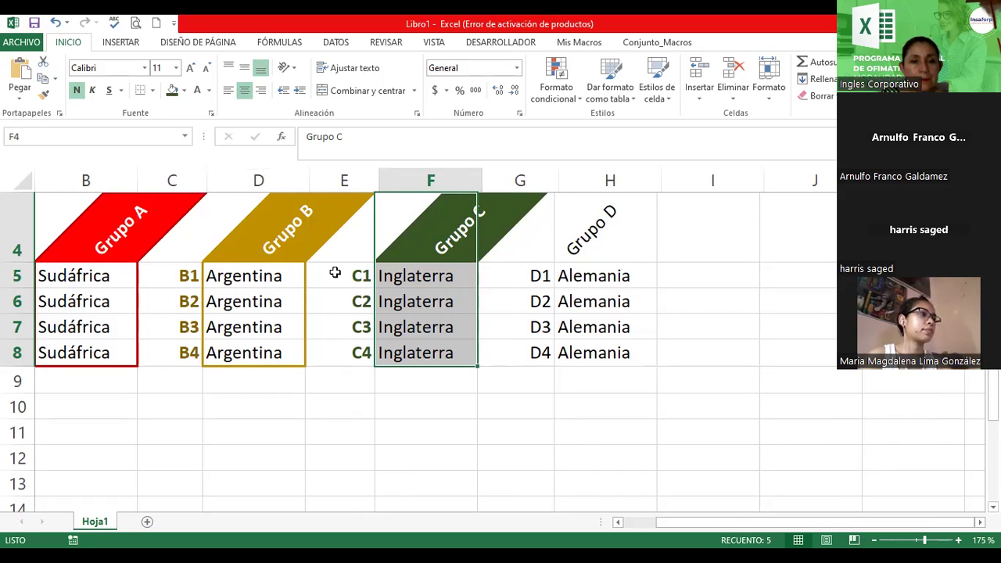
pyautogui.click(519, 320)
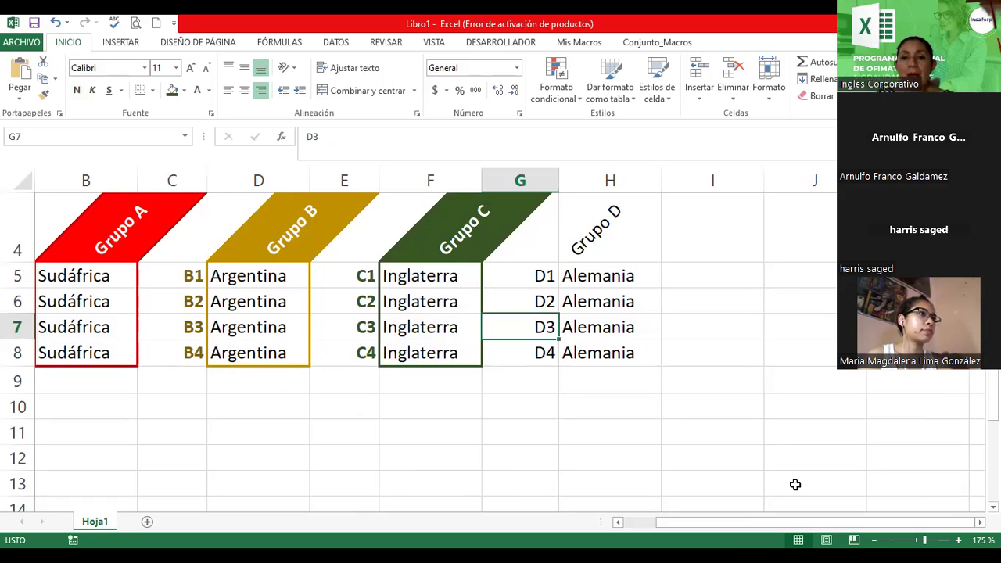
# Make the D1–D4 codes in G5:G8 bold and blue.
pyautogui.moveTo(536, 275); pyautogui.dragTo(543, 353)
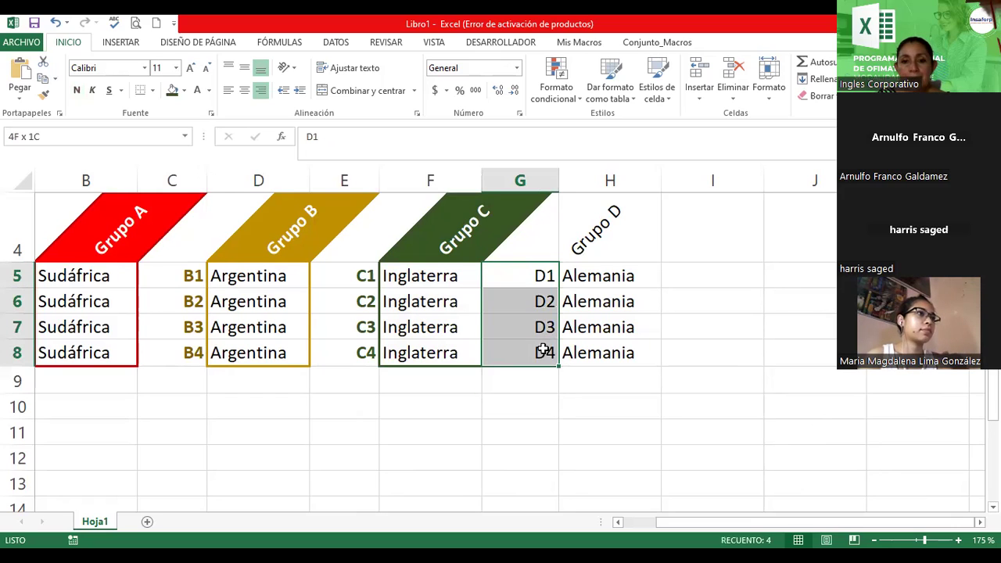
pyautogui.click(76, 90)
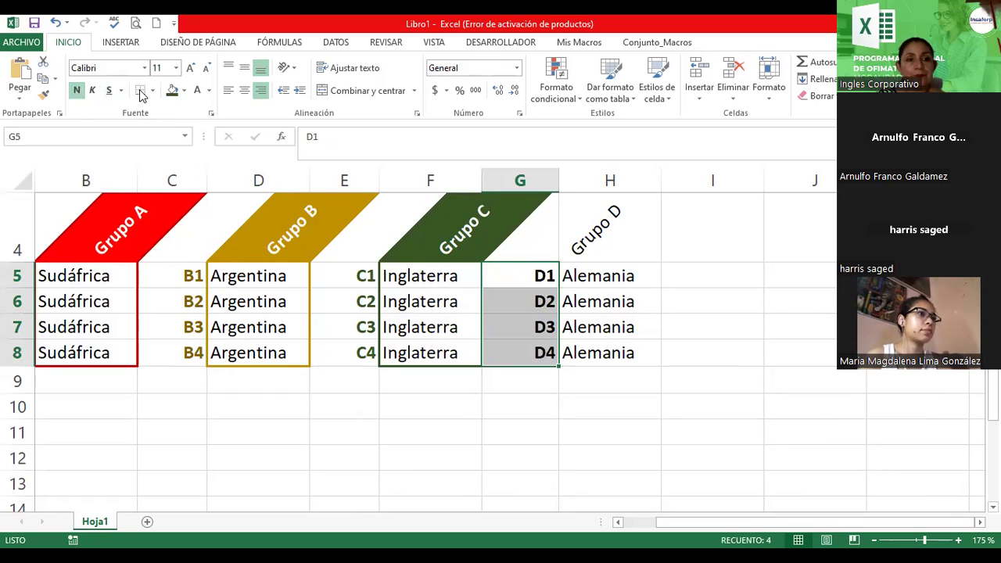
pyautogui.click(208, 90)
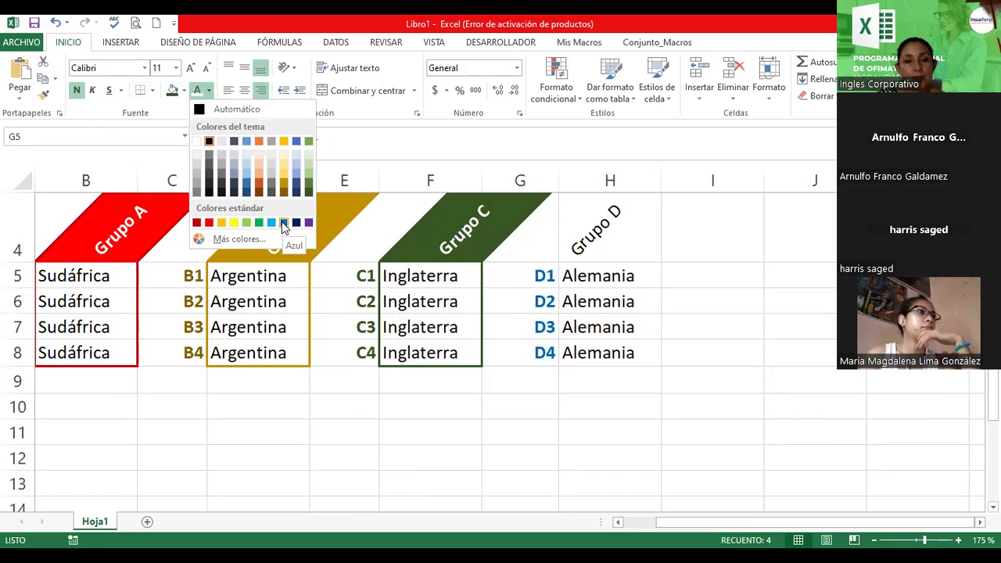
pyautogui.click(283, 224)
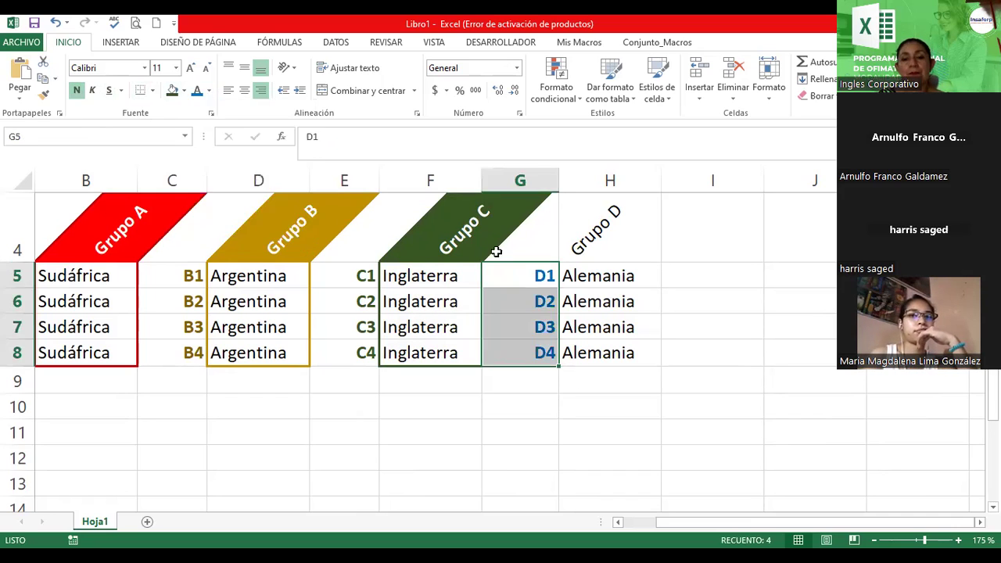
# Give the Grupo D header in H4 a blue fill and white centred text, then select H4:H8.
pyautogui.click(652, 231)
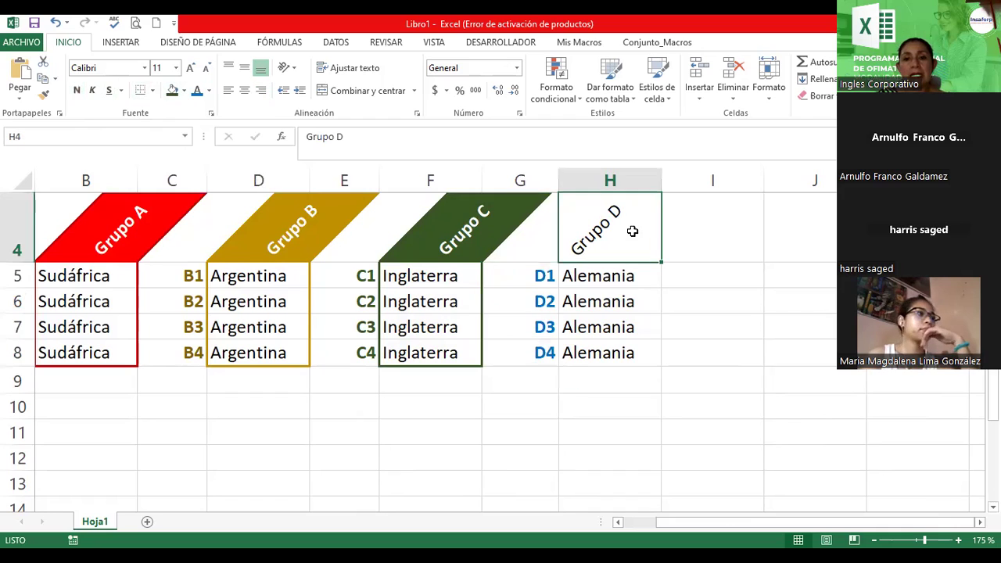
pyautogui.click(186, 92)
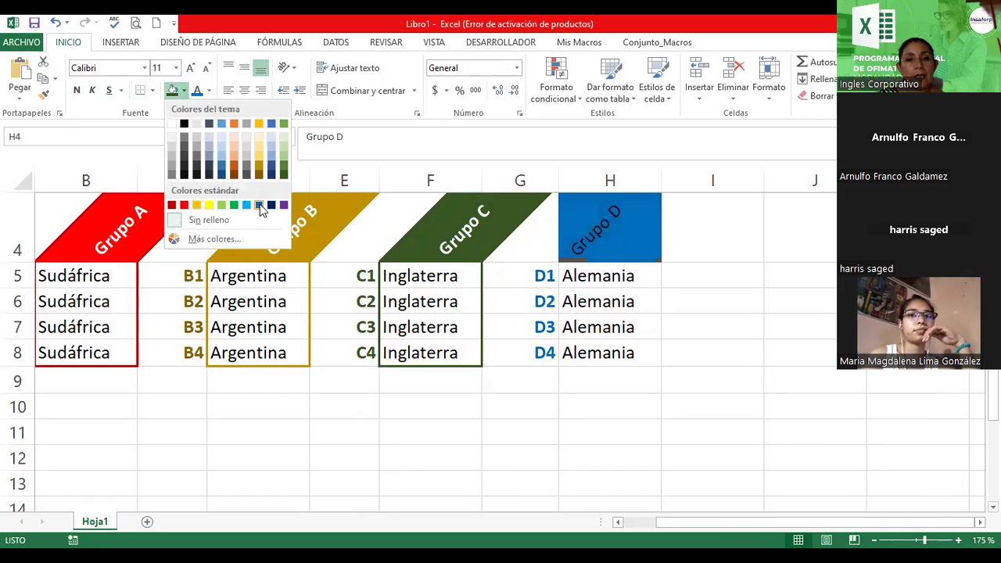
pyautogui.click(259, 204)
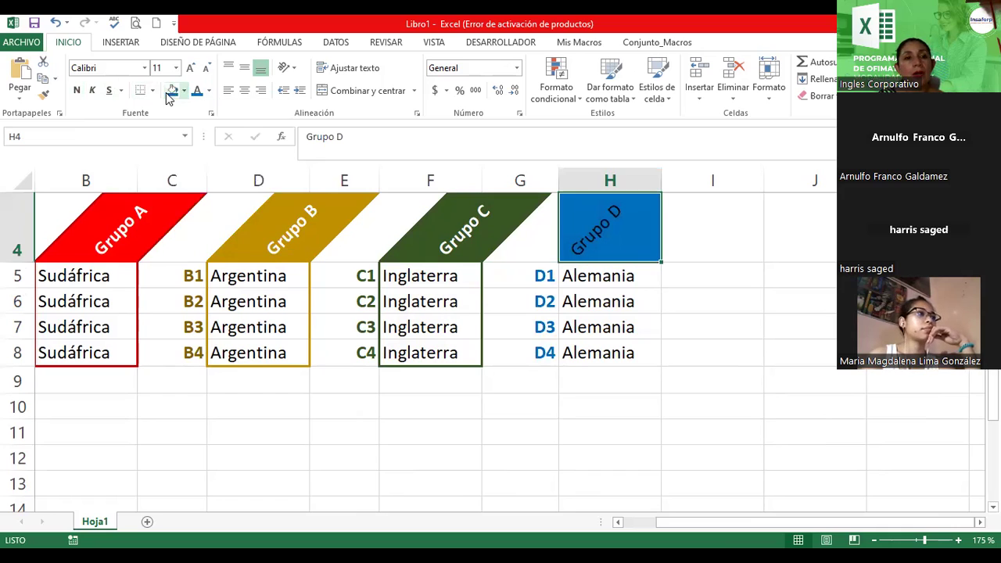
pyautogui.click(208, 91)
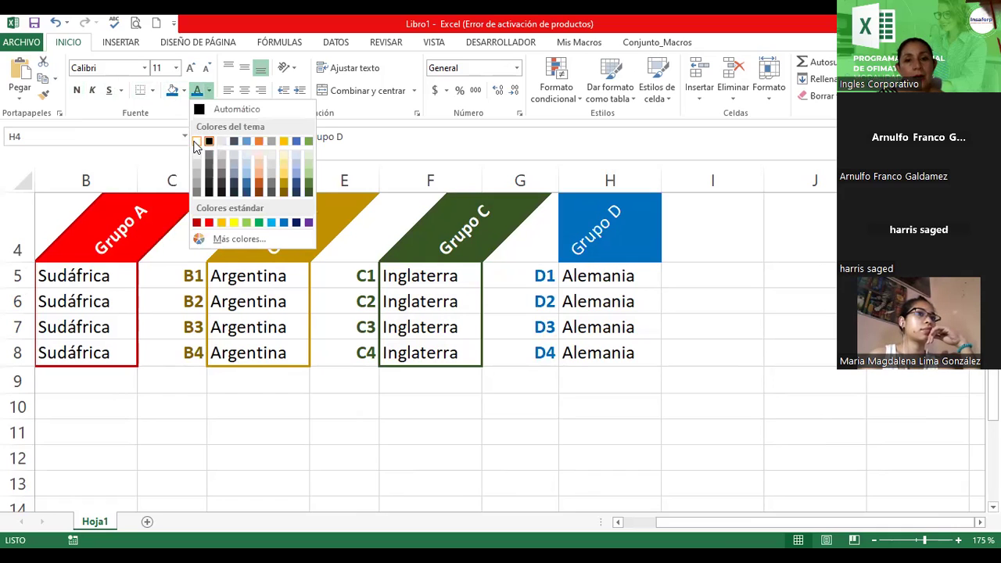
pyautogui.click(196, 141)
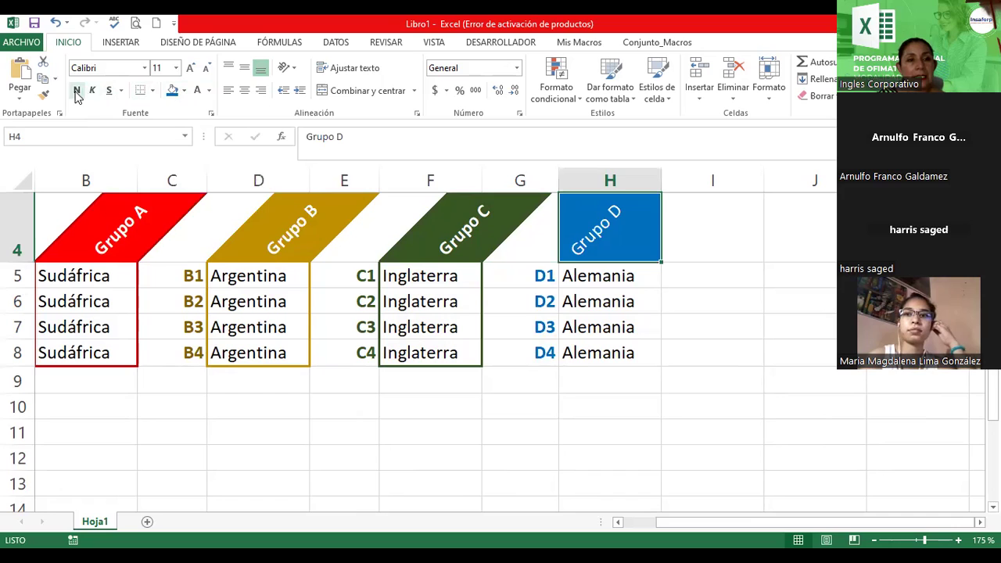
pyautogui.click(244, 90)
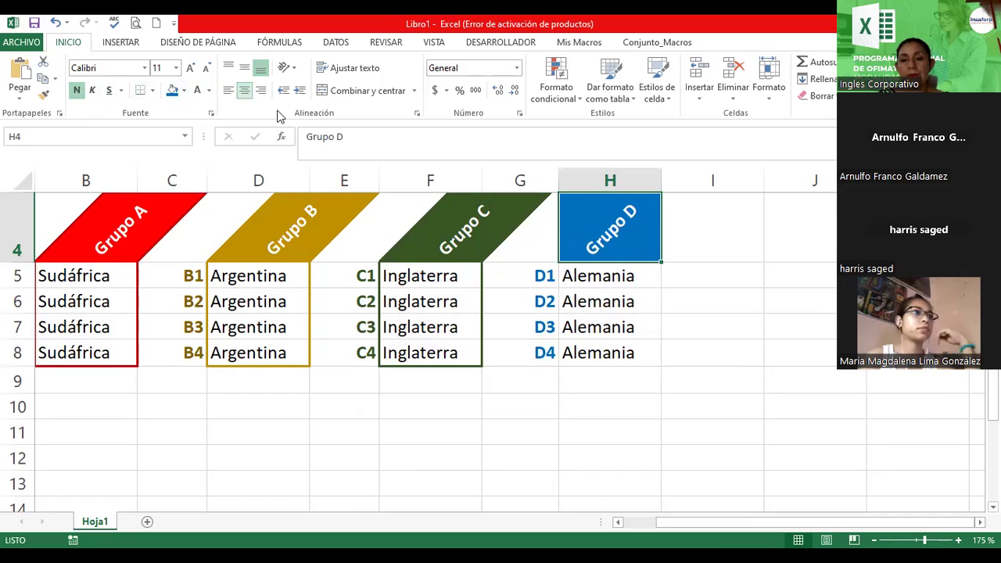
pyautogui.moveTo(617, 240); pyautogui.dragTo(618, 353)
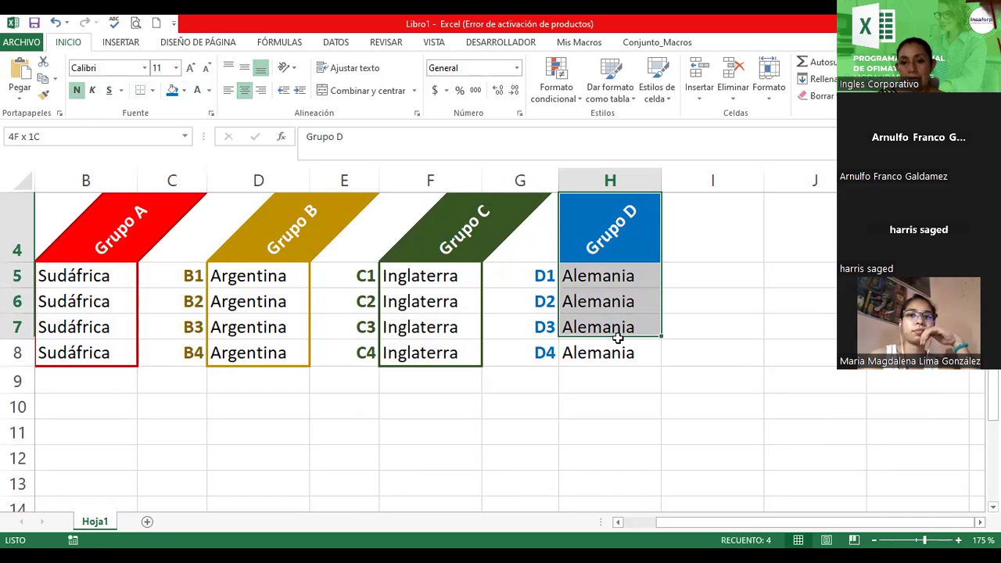
# In Format Cells, choose a line style and blue colour and outline H4:H8.
pyautogui.click(417, 116)
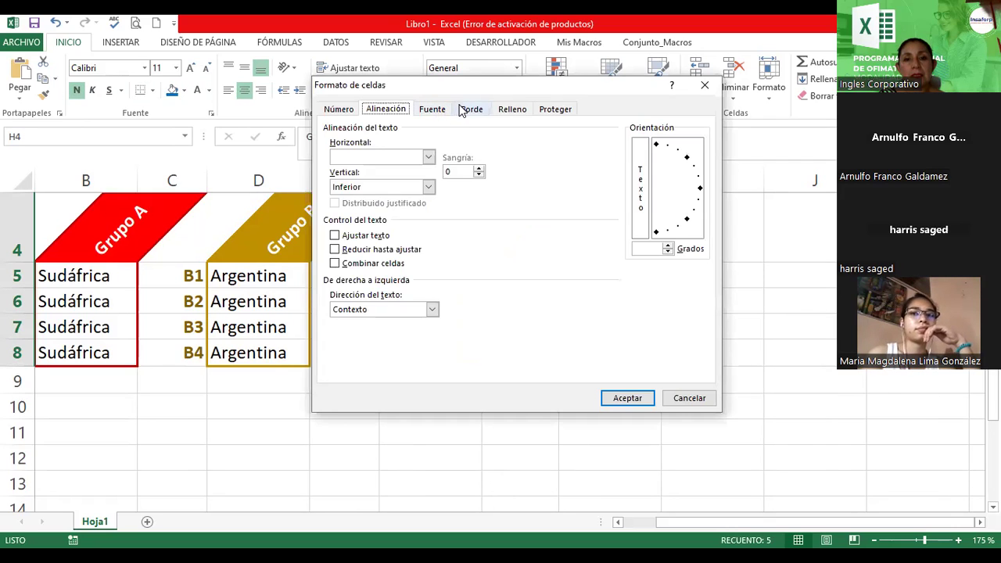
pyautogui.click(471, 109)
pyautogui.click(416, 220)
pyautogui.click(415, 261)
pyautogui.click(415, 262)
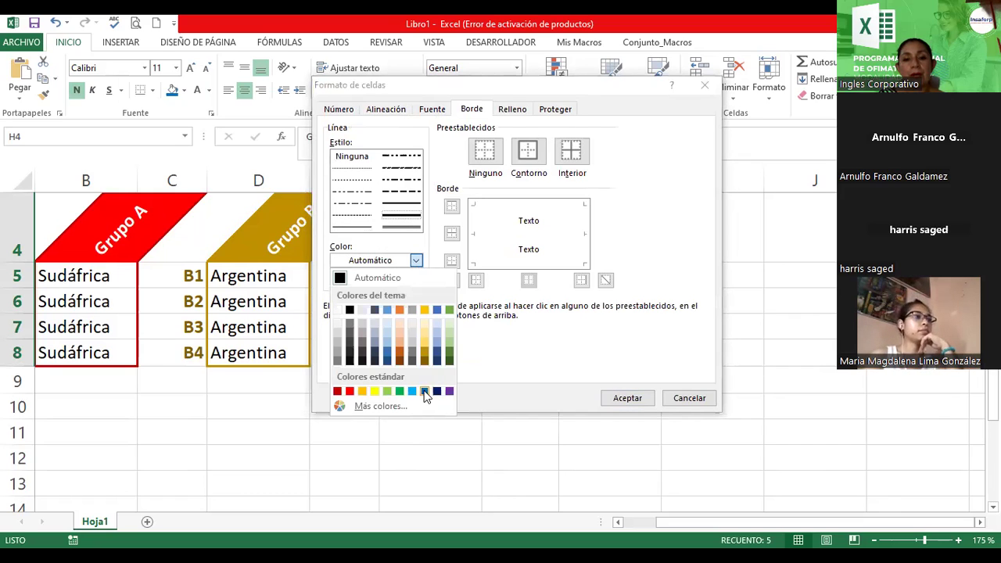
pyautogui.click(425, 391)
pyautogui.click(529, 152)
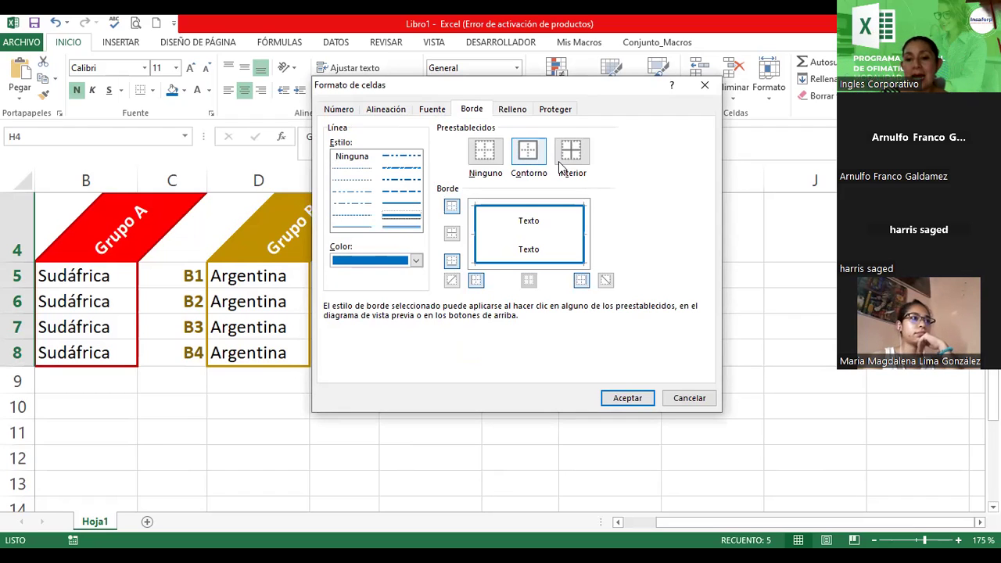
# Apply the blue outline, then narrow columns H and G to pull Grupo D toward Grupo C.
pyautogui.click(628, 399)
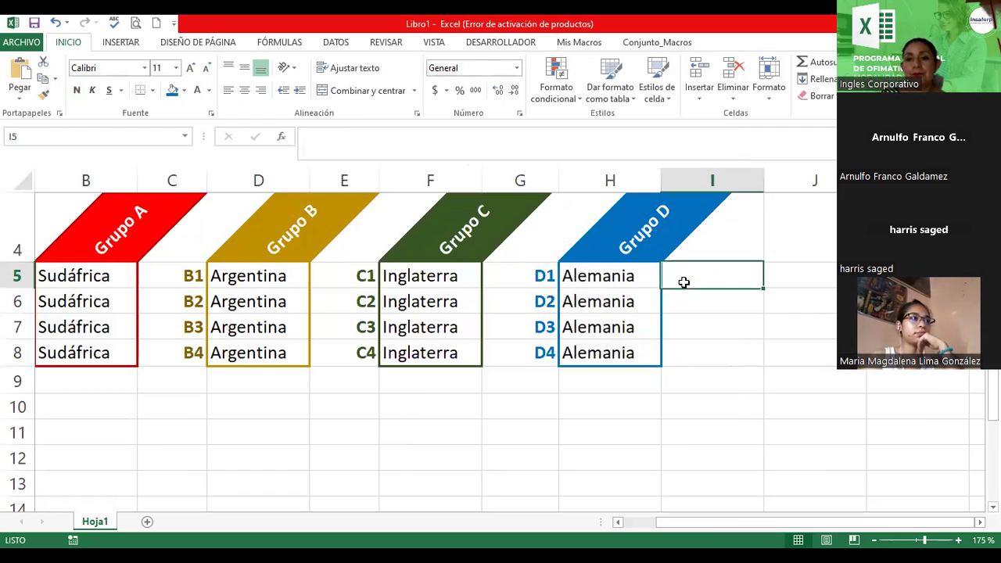
pyautogui.moveTo(658, 178)
pyautogui.mouseDown()
pyautogui.moveTo(638, 182)
pyautogui.moveTo(664, 178)
pyautogui.mouseUp()
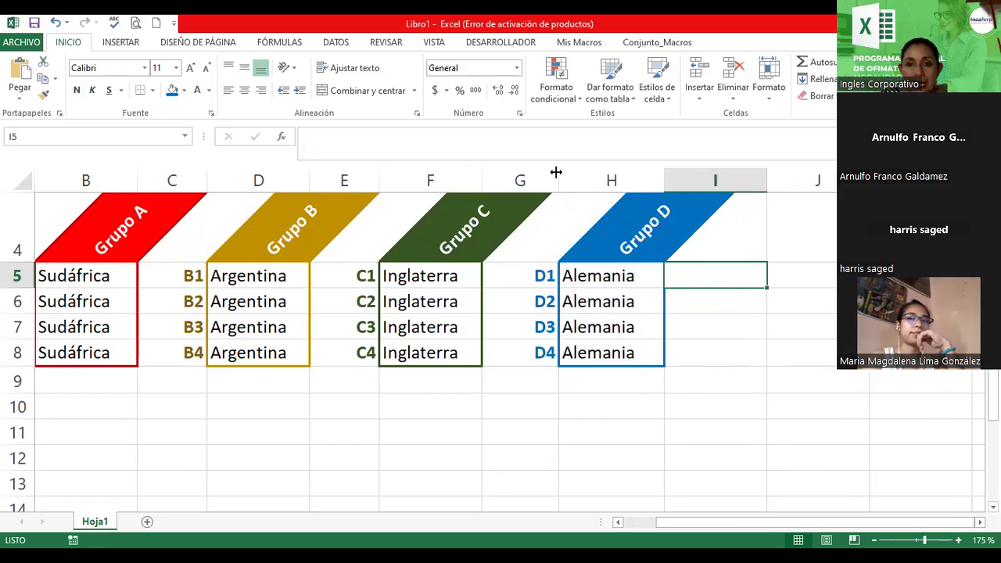
pyautogui.moveTo(555, 172); pyautogui.dragTo(548, 177)
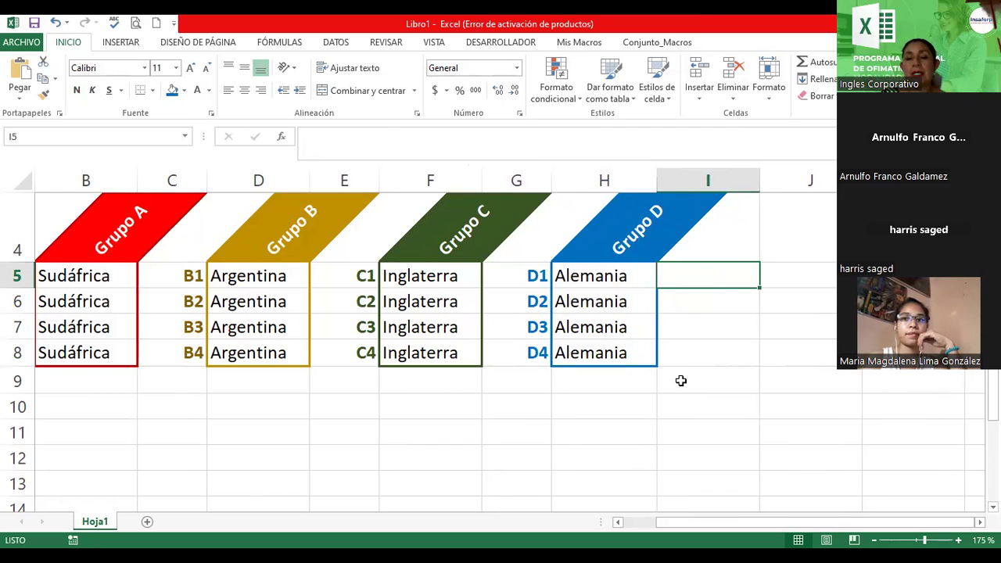
pyautogui.scroll(-1, 654, 386)
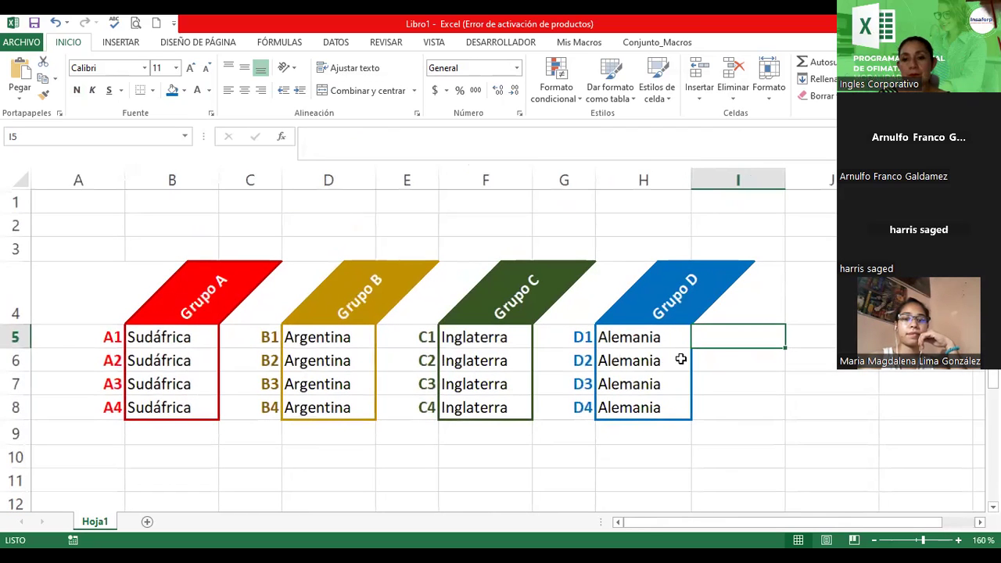
pyautogui.scroll(-1, 677, 355)
pyautogui.scroll(1, 679, 356)
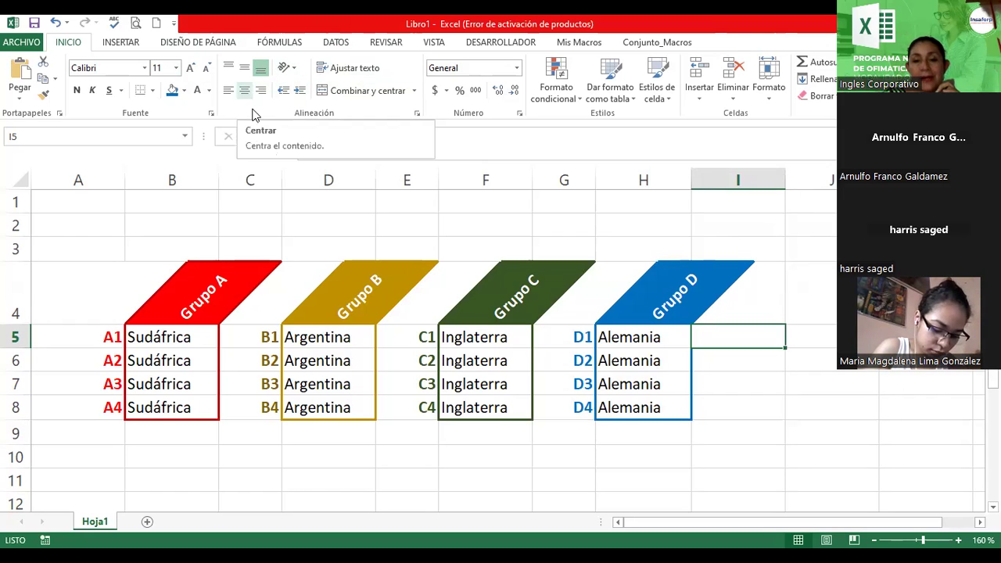
pyautogui.click(455, 282)
pyautogui.click(730, 313)
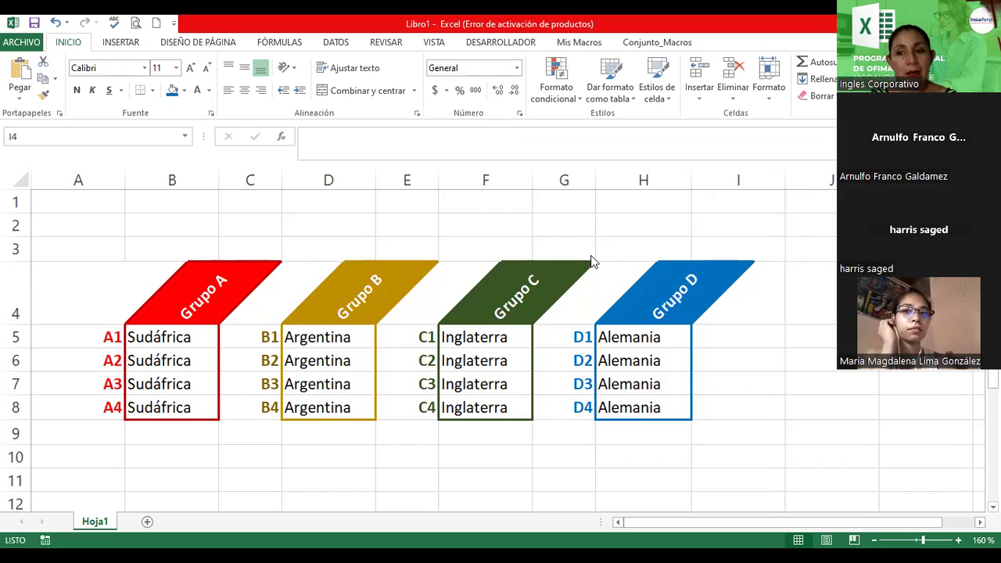
# Switch to the Ejercicios_Sesión4 workbook window.
pyautogui.click(200, 301)
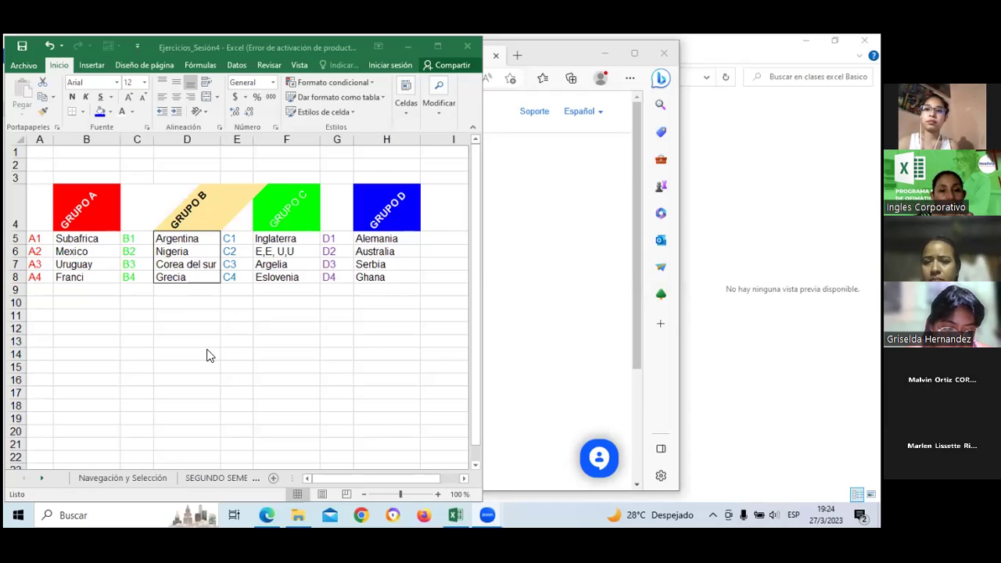
# Select the GRUPO C header and its countries, Inglaterra through Eslovenia, in F4:F8.
pyautogui.doubleClick(265, 210)
pyautogui.click(287, 302)
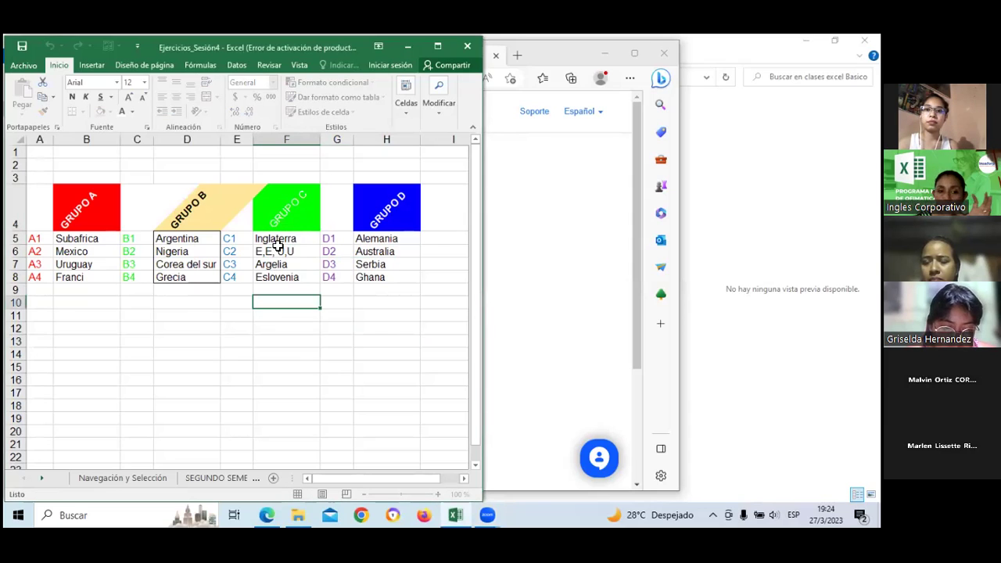
pyautogui.click(281, 214)
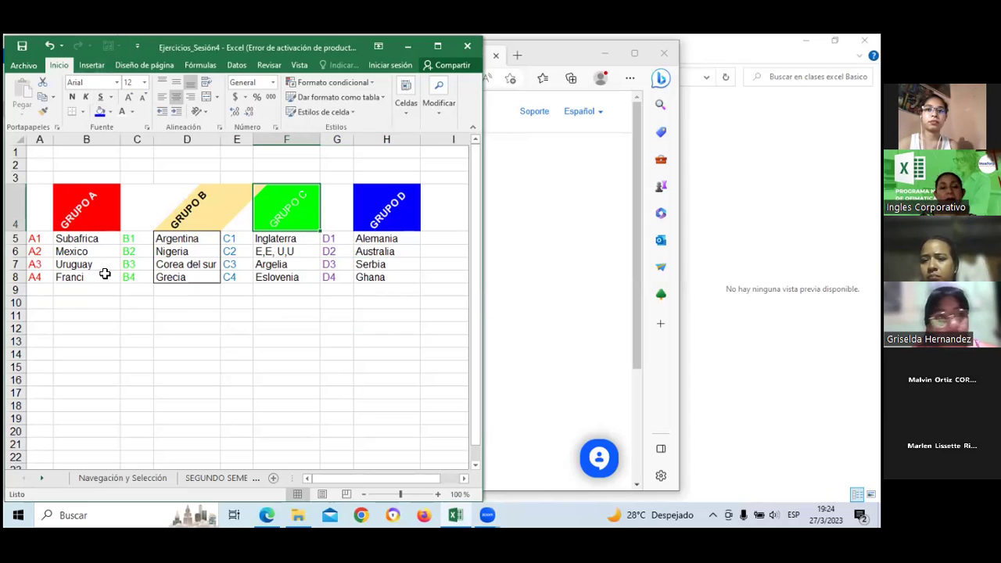
pyautogui.click(266, 239)
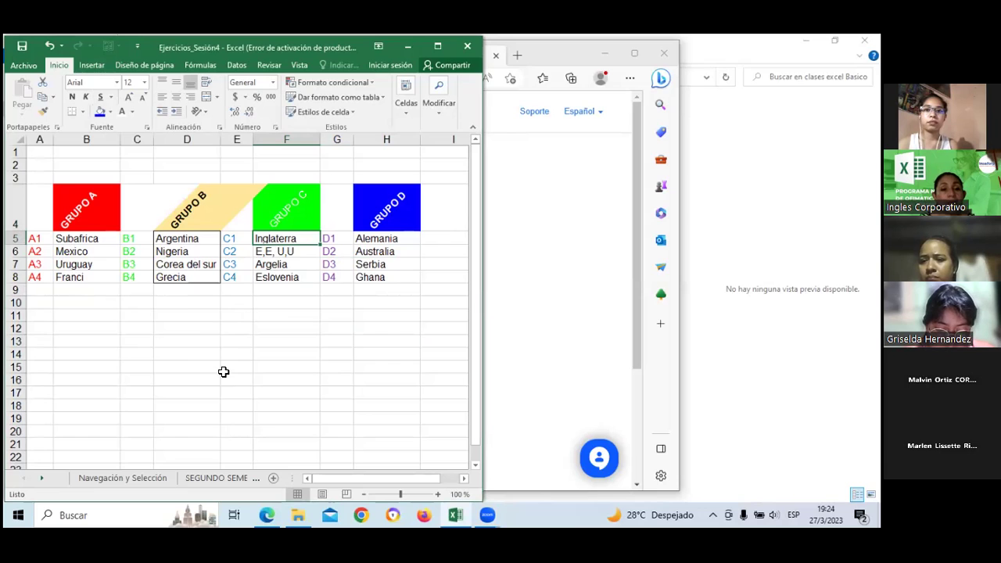
pyautogui.moveTo(301, 152); pyautogui.dragTo(285, 199)
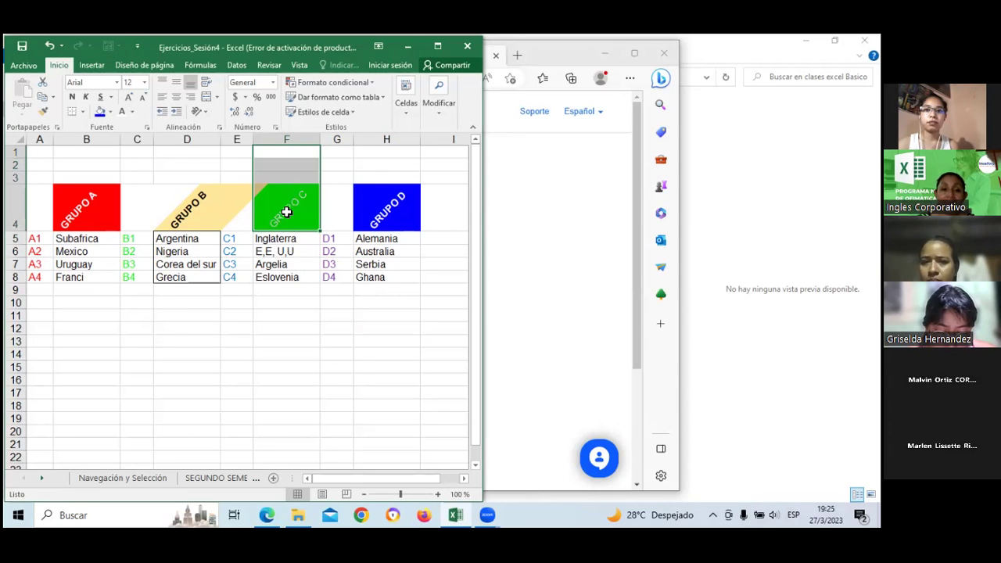
pyautogui.moveTo(285, 205); pyautogui.dragTo(270, 275)
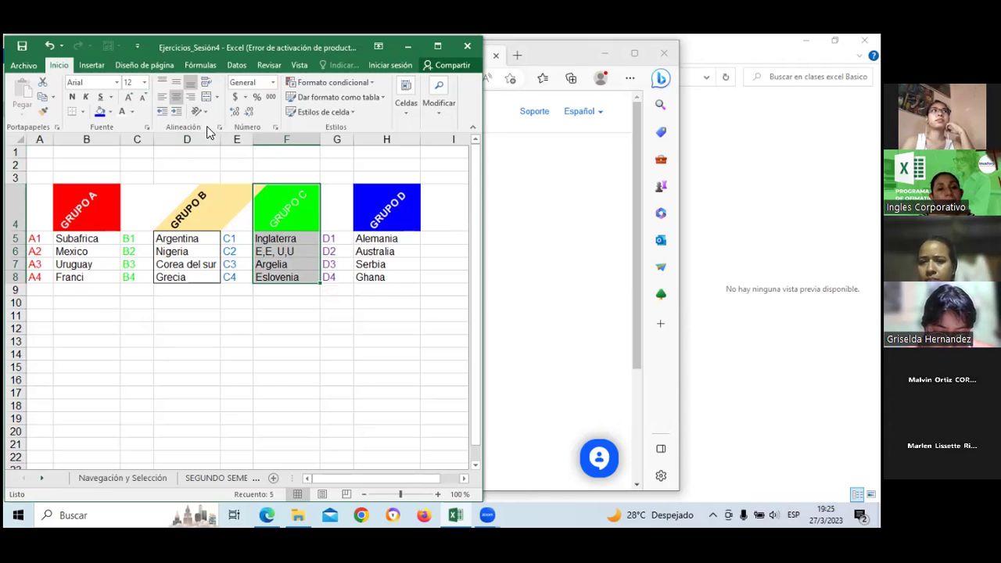
# Apply a thick bright green outline border to F4:F8 through Format Cells.
pyautogui.click(221, 127)
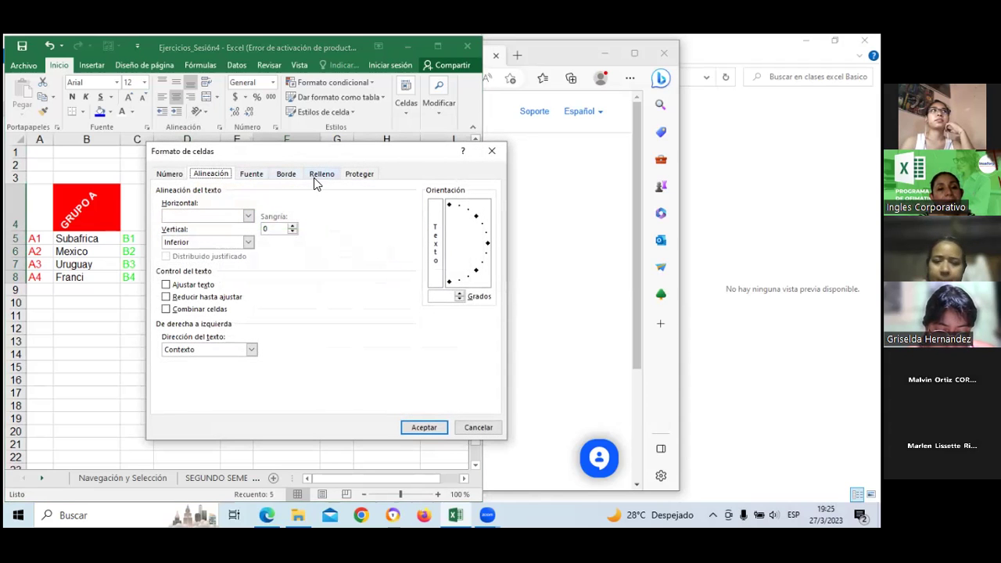
pyautogui.click(286, 174)
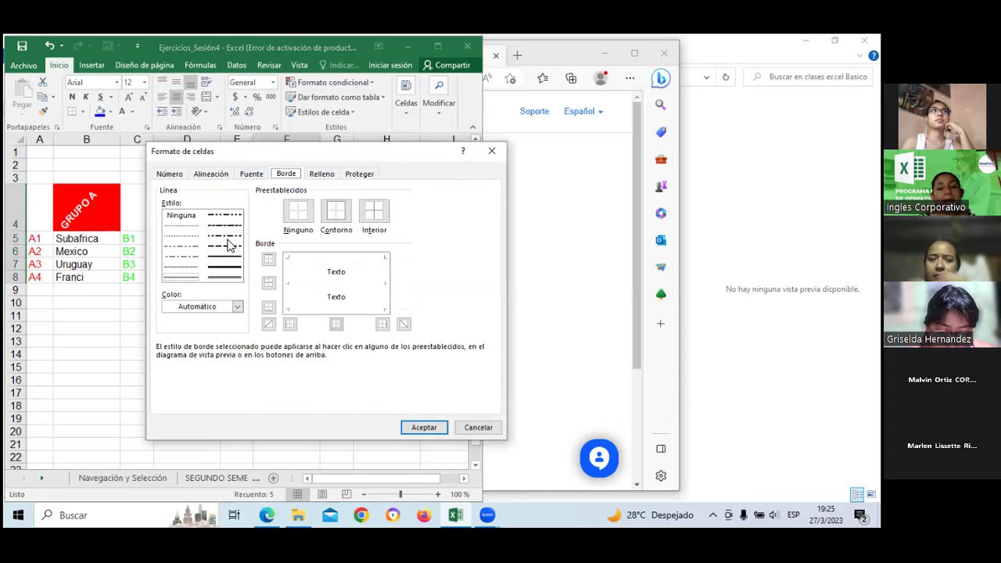
pyautogui.click(224, 271)
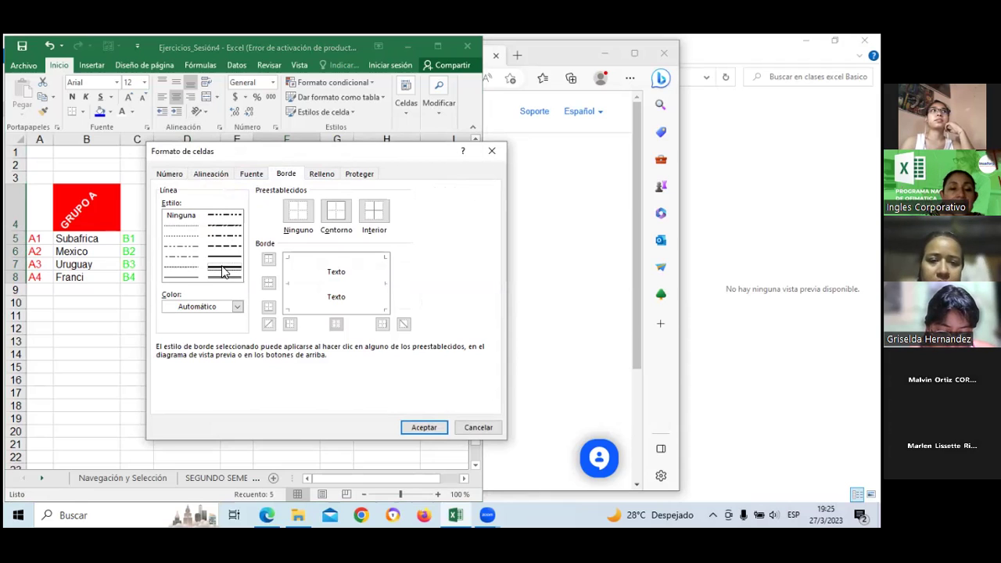
pyautogui.click(238, 307)
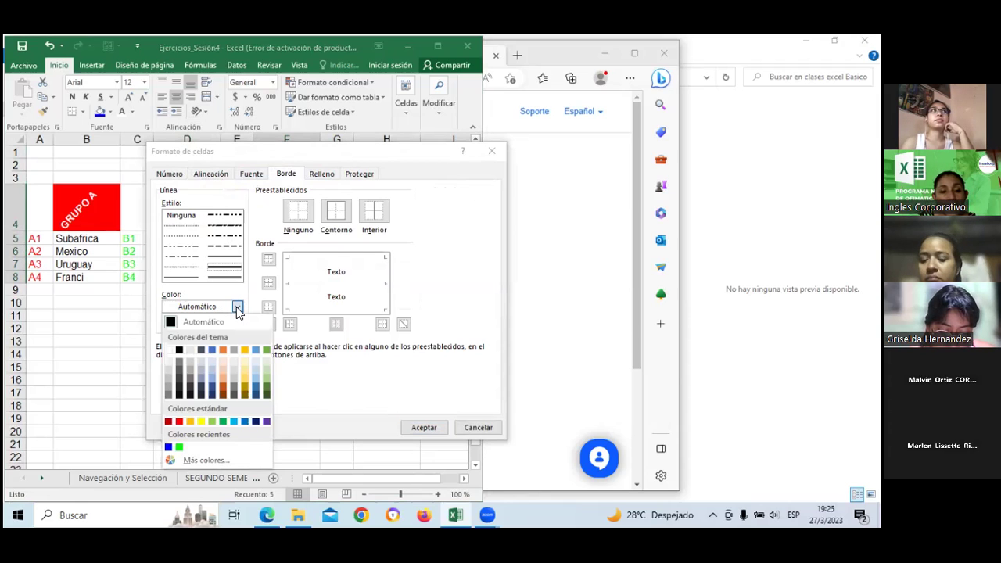
pyautogui.click(179, 446)
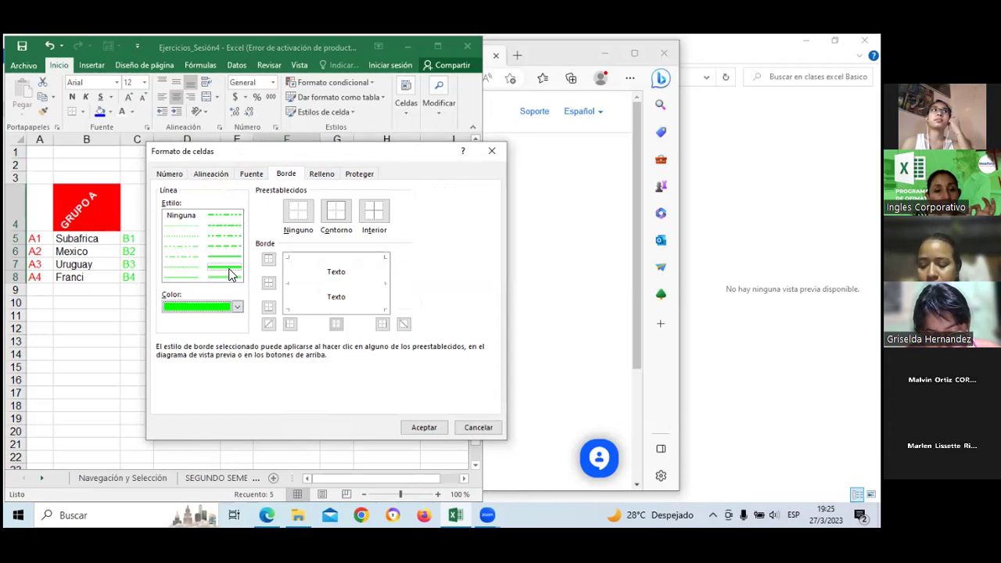
pyautogui.press('Tab')
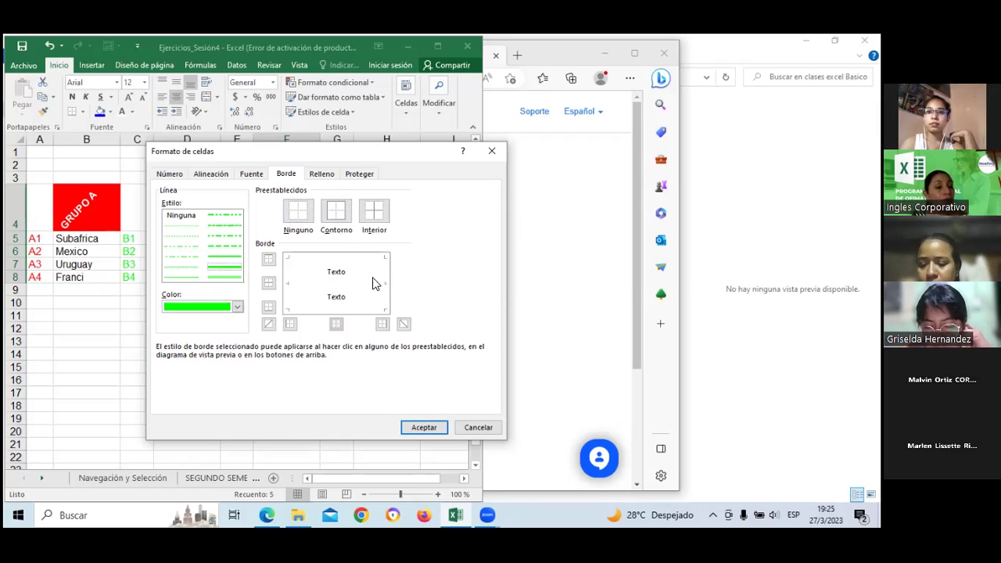
pyautogui.click(332, 219)
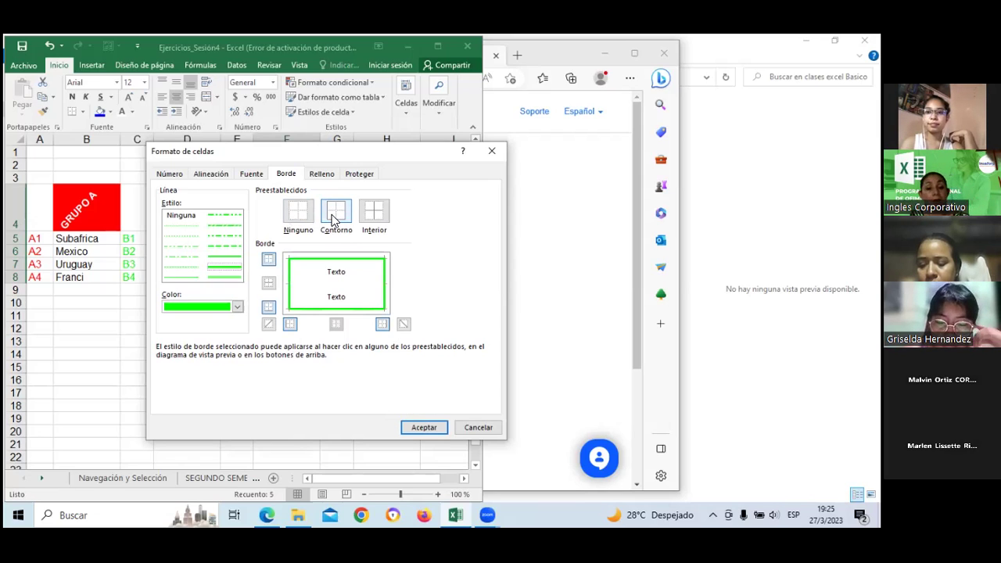
pyautogui.click(423, 431)
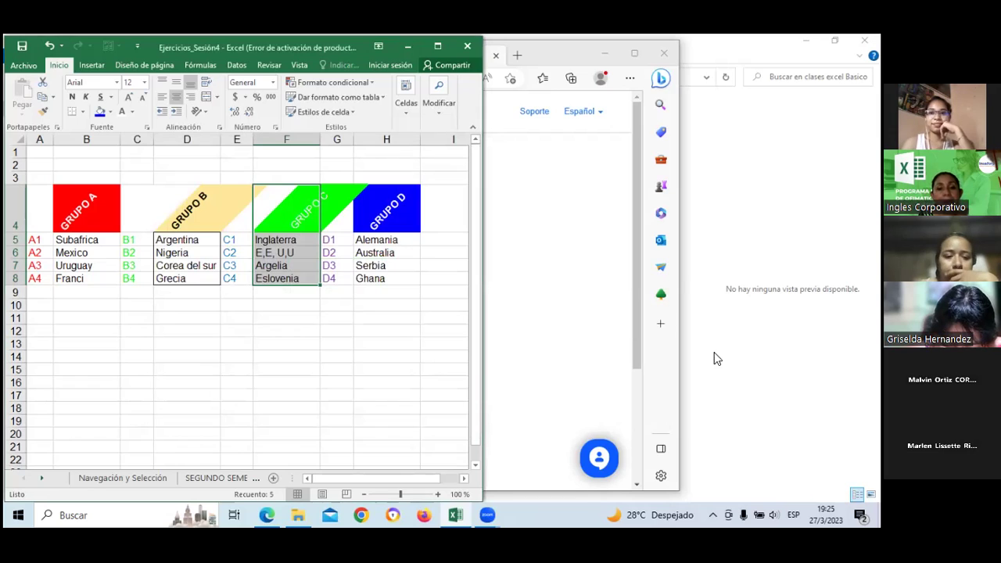
# Select the GRUPO A header and its countries in B4:B8.
pyautogui.click(331, 374)
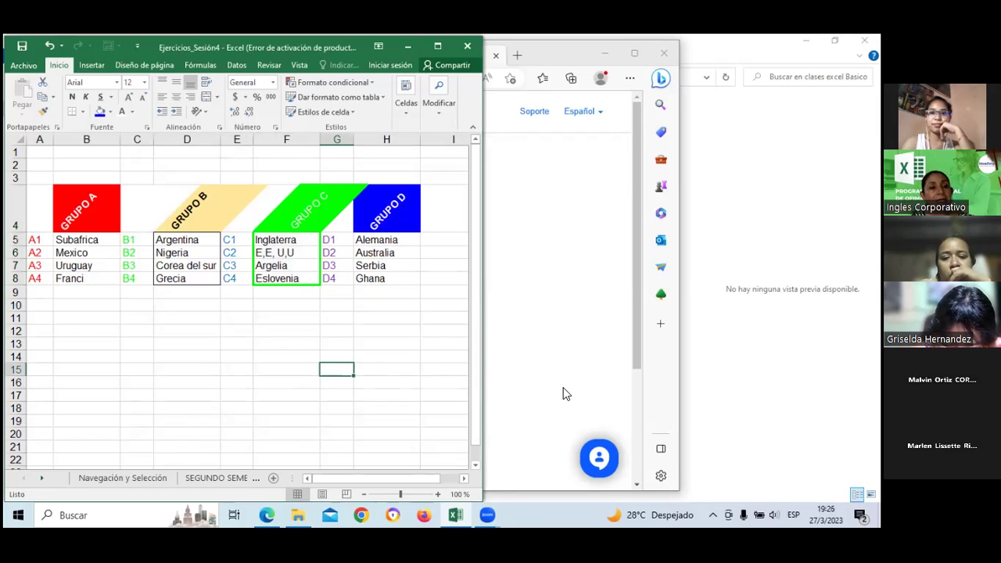
pyautogui.click(79, 197)
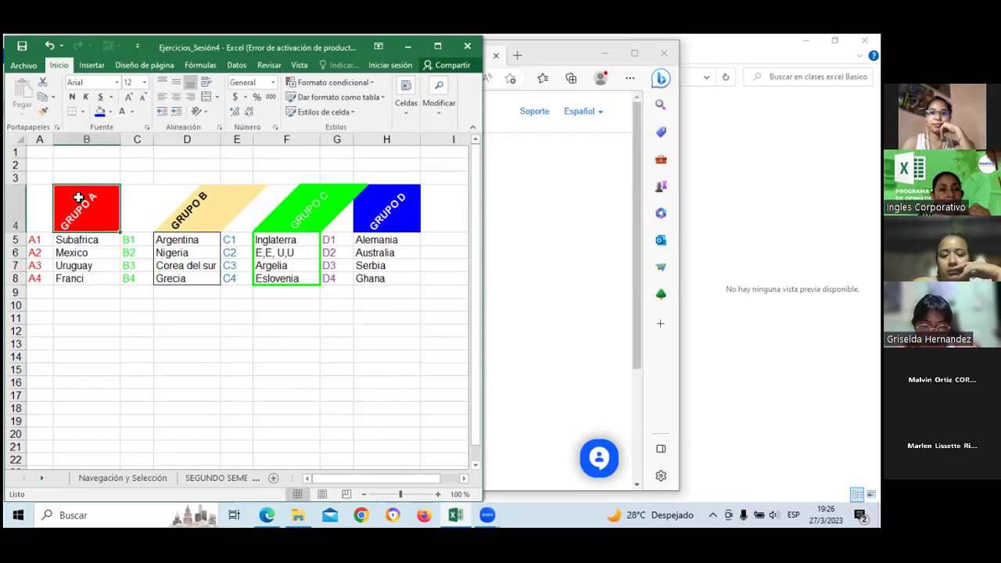
pyautogui.moveTo(79, 197); pyautogui.dragTo(85, 268)
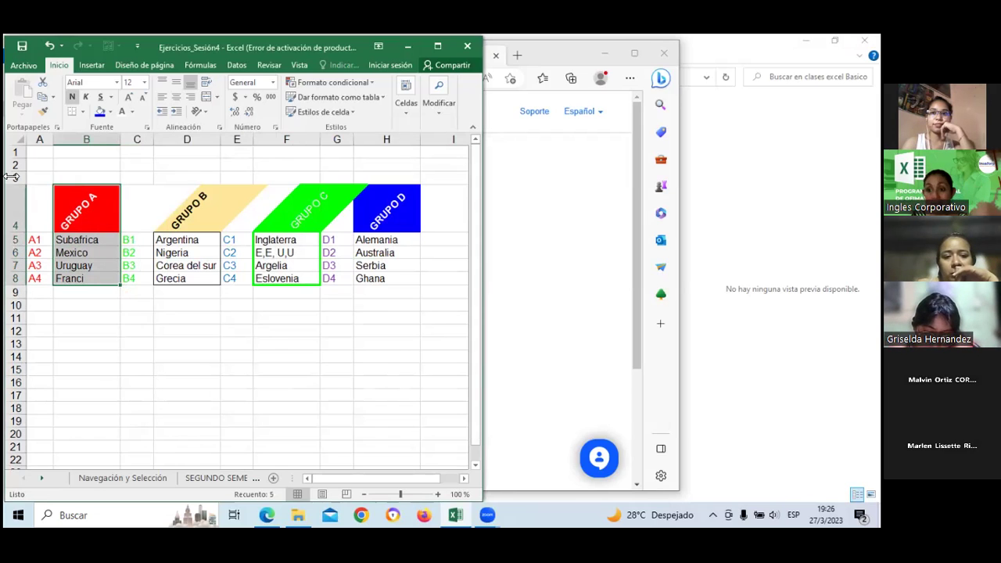
# Apply a thick red outline border to B4:B8.
pyautogui.click(220, 128)
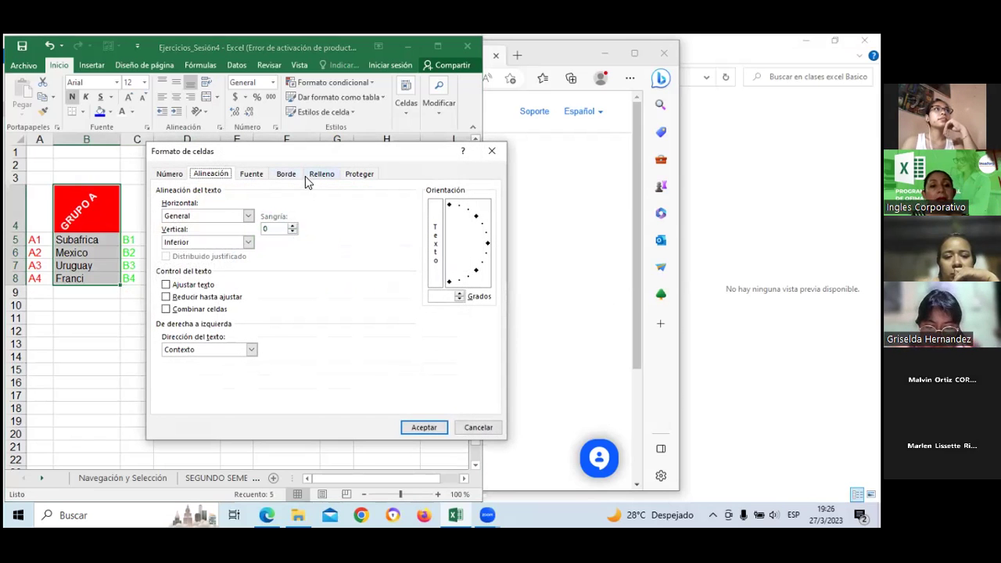
pyautogui.click(290, 174)
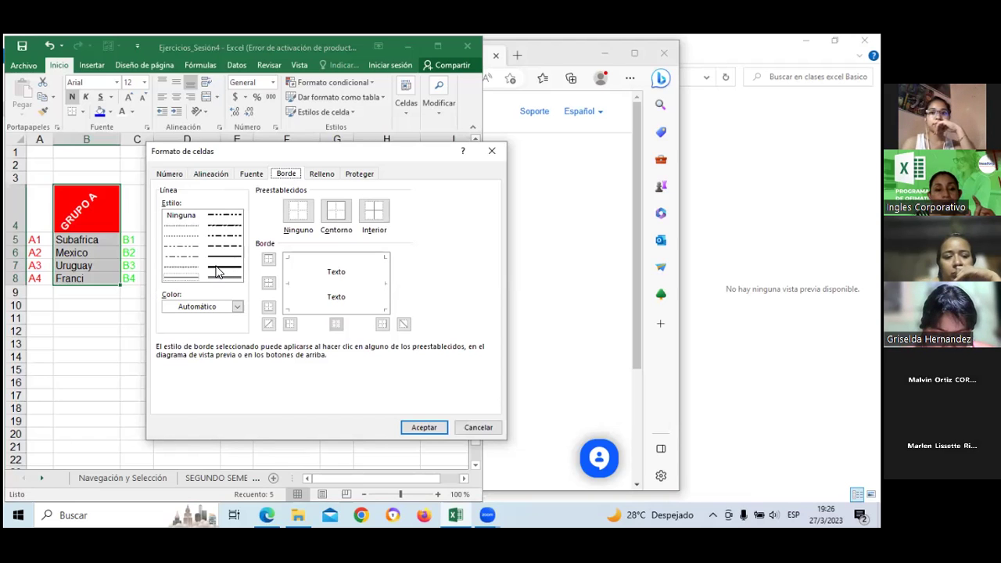
pyautogui.click(237, 307)
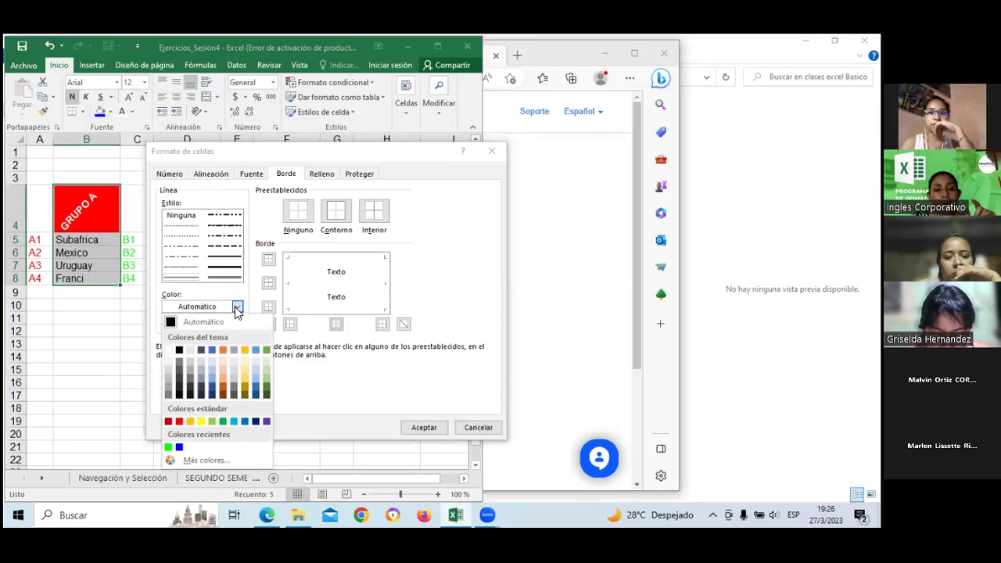
pyautogui.click(179, 421)
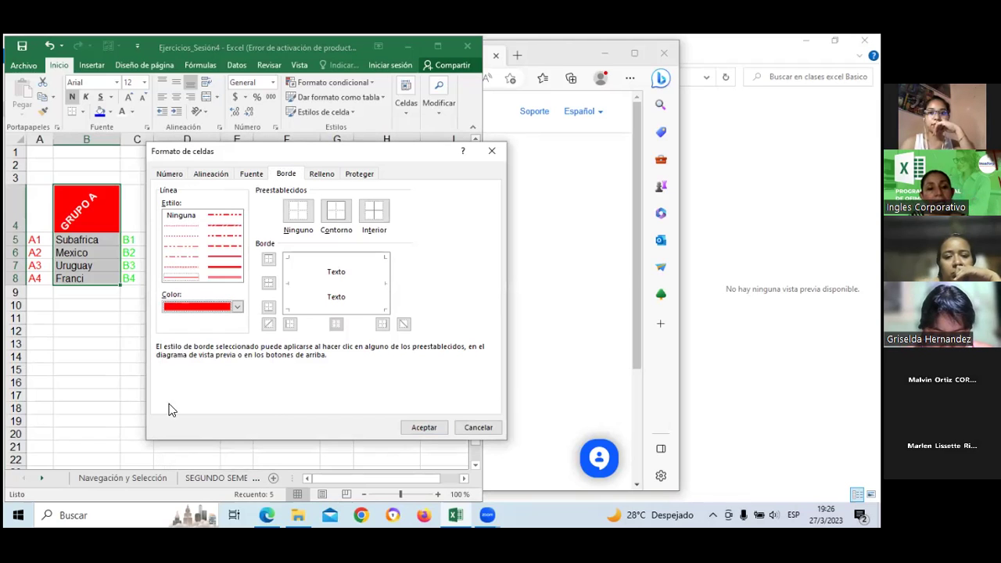
pyautogui.click(213, 266)
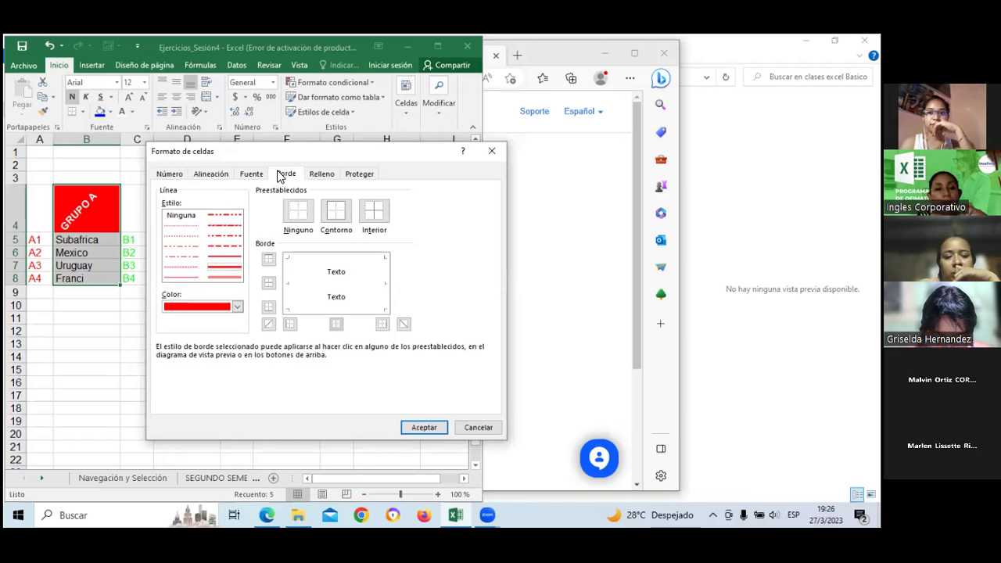
pyautogui.click(331, 217)
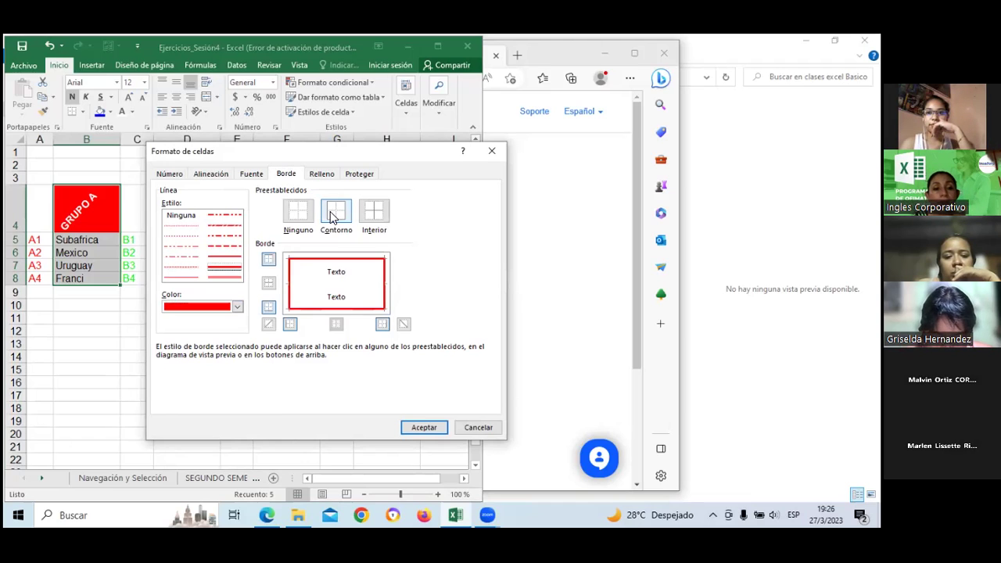
pyautogui.click(420, 428)
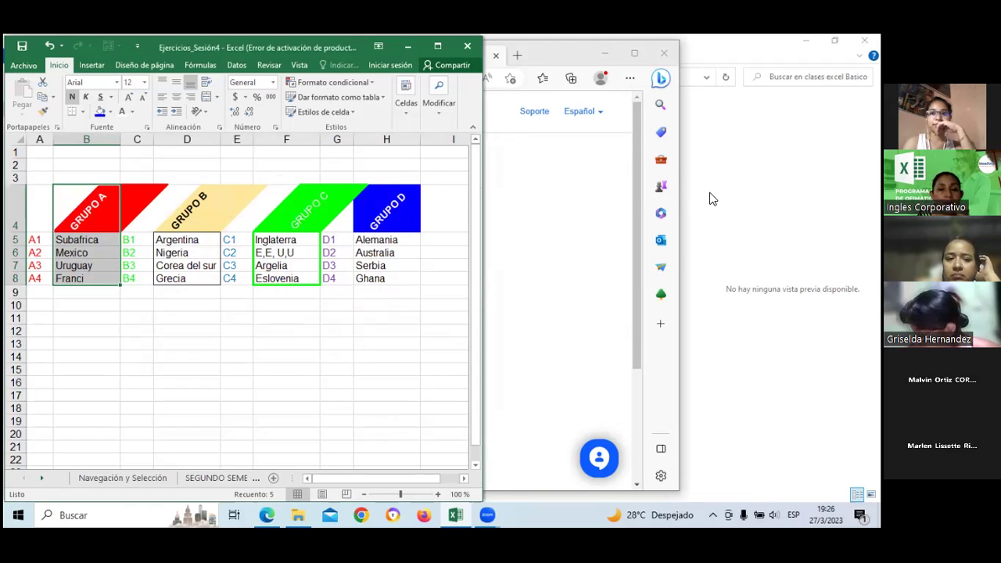
# Select the GRUPO D header and its countries in H4:H8.
pyautogui.click(345, 348)
pyautogui.click(377, 198)
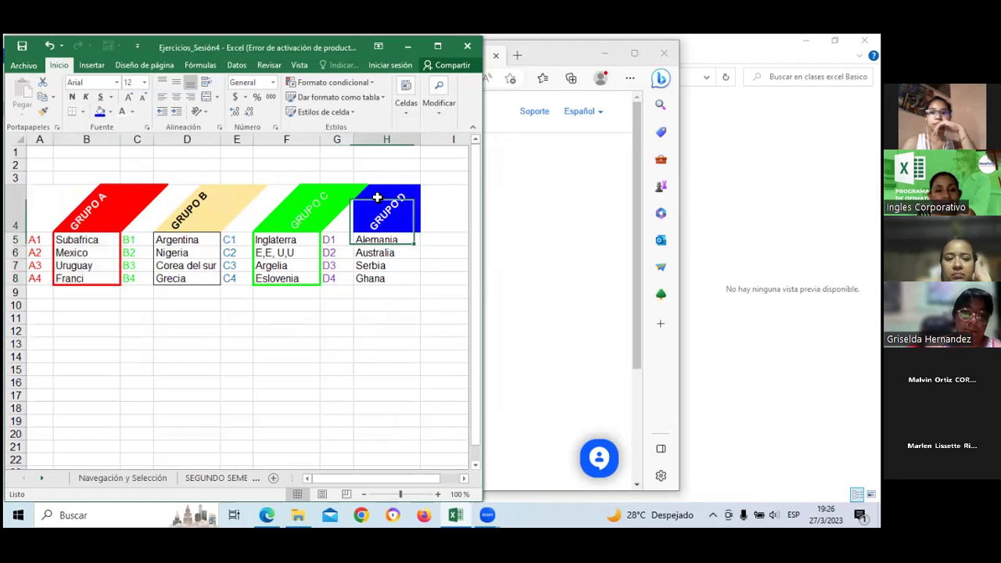
pyautogui.moveTo(377, 198); pyautogui.dragTo(372, 283)
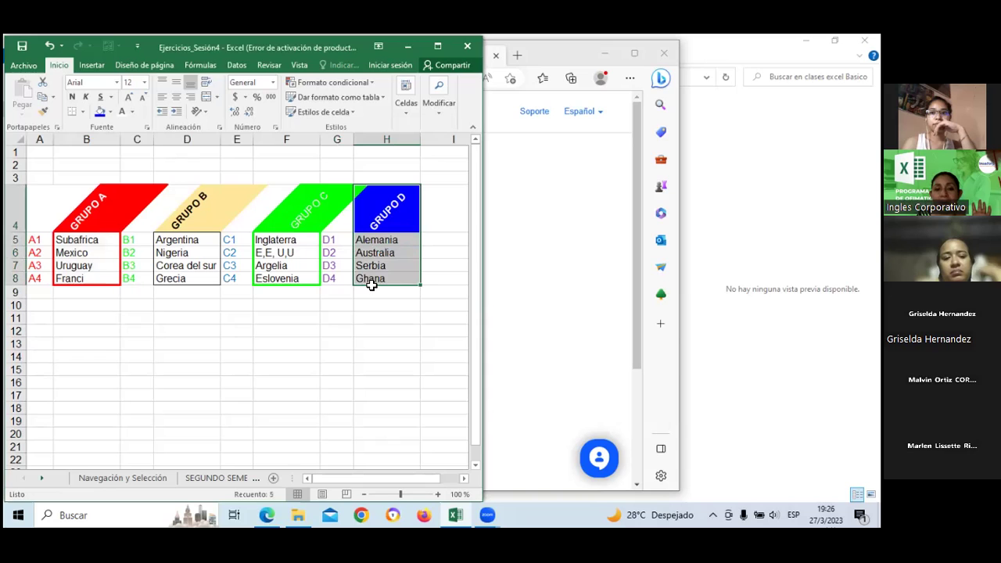
# Apply a blue double-line outline border to H4:H8.
pyautogui.click(219, 127)
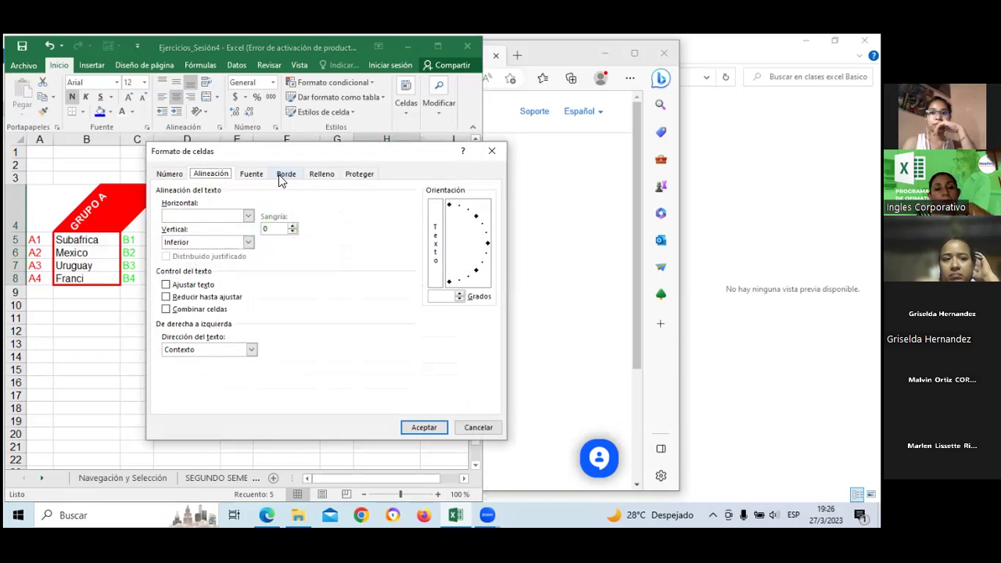
pyautogui.click(283, 174)
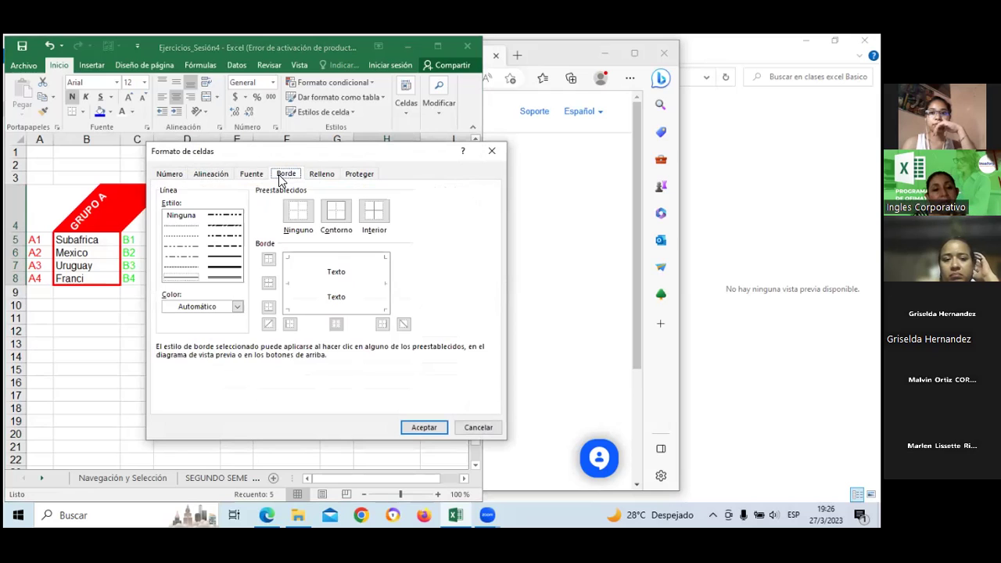
pyautogui.click(236, 307)
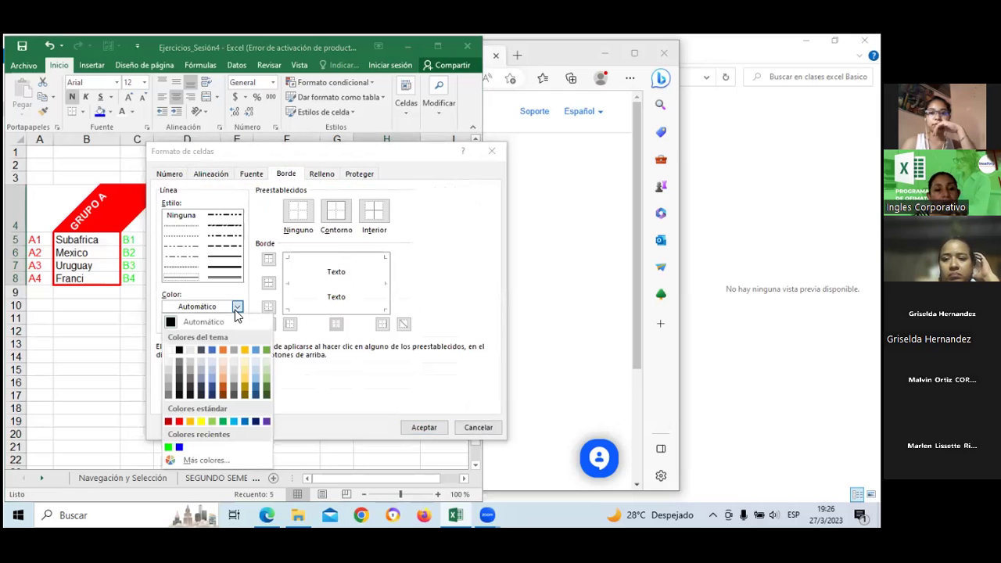
pyautogui.click(179, 448)
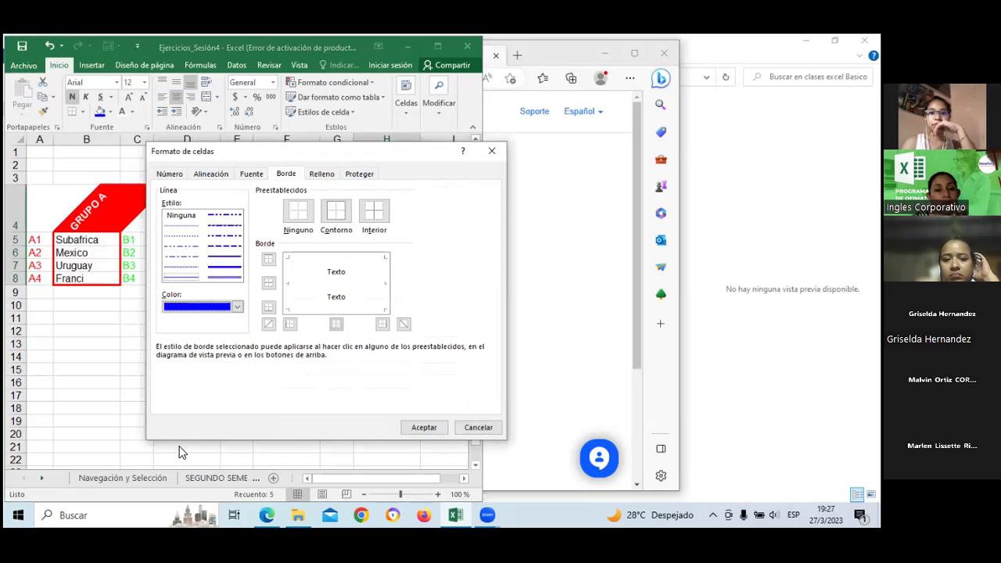
pyautogui.click(227, 269)
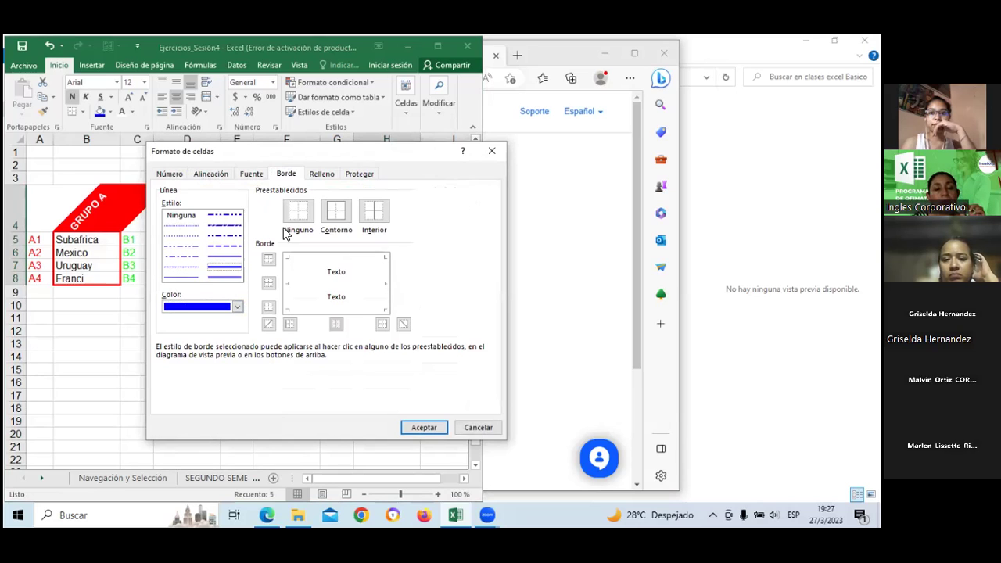
pyautogui.click(336, 213)
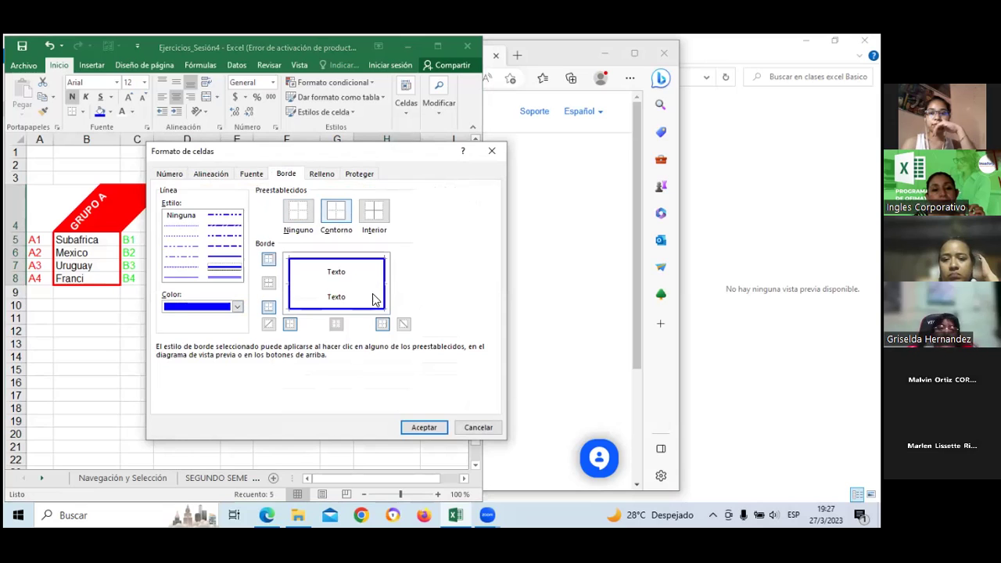
pyautogui.click(420, 427)
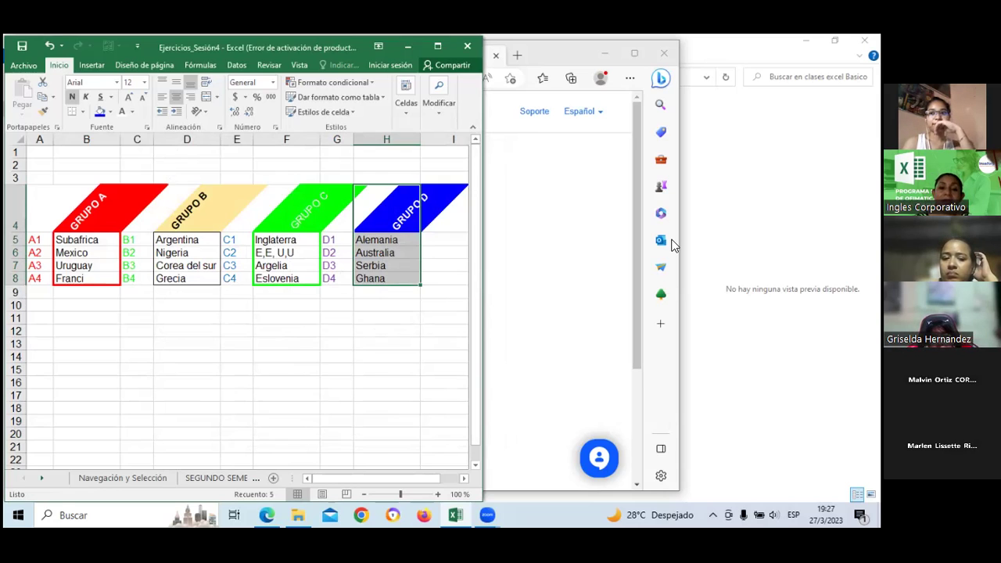
pyautogui.click(174, 419)
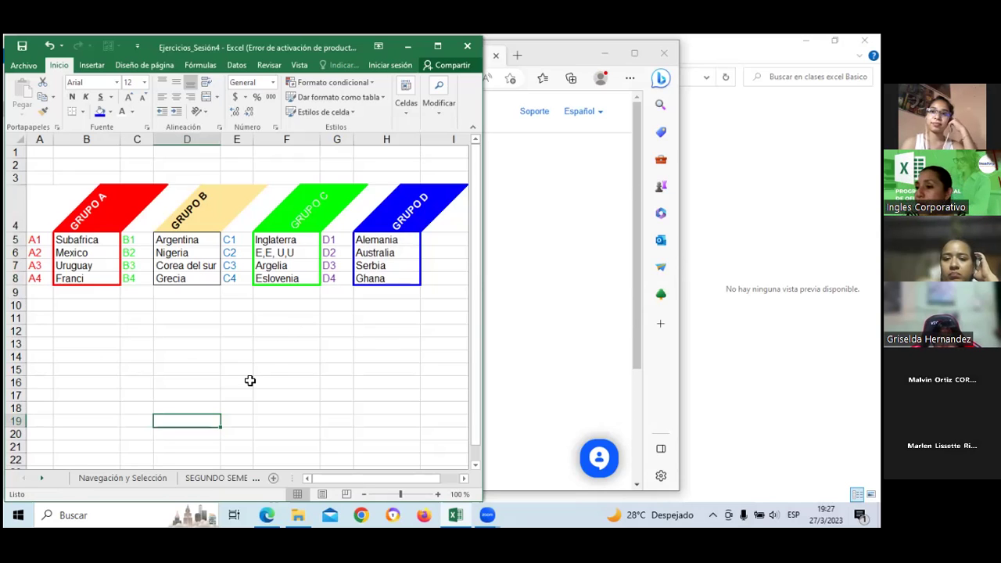
pyautogui.click(274, 358)
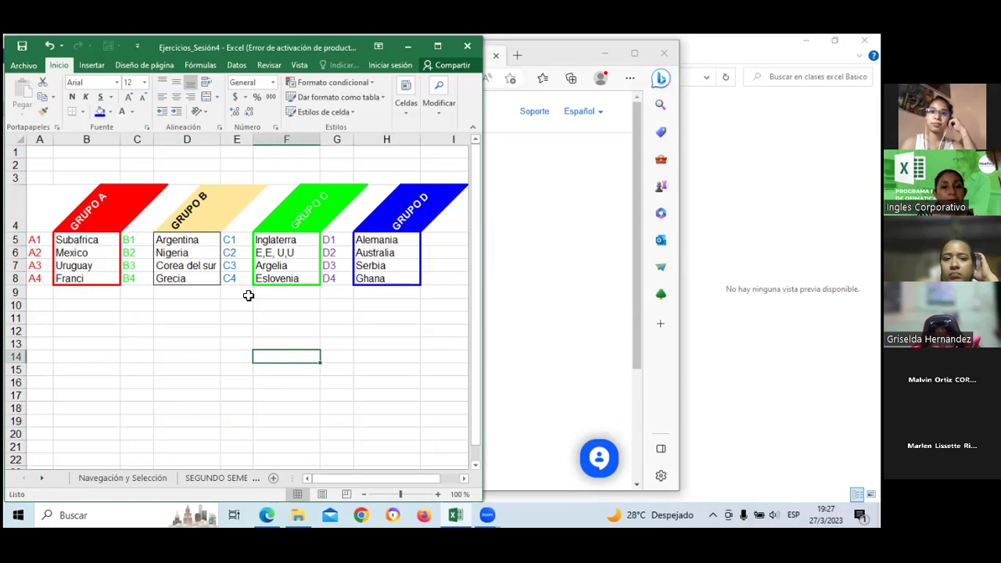
# Select the GRUPO B header and its countries in D4:D8.
pyautogui.click(212, 219)
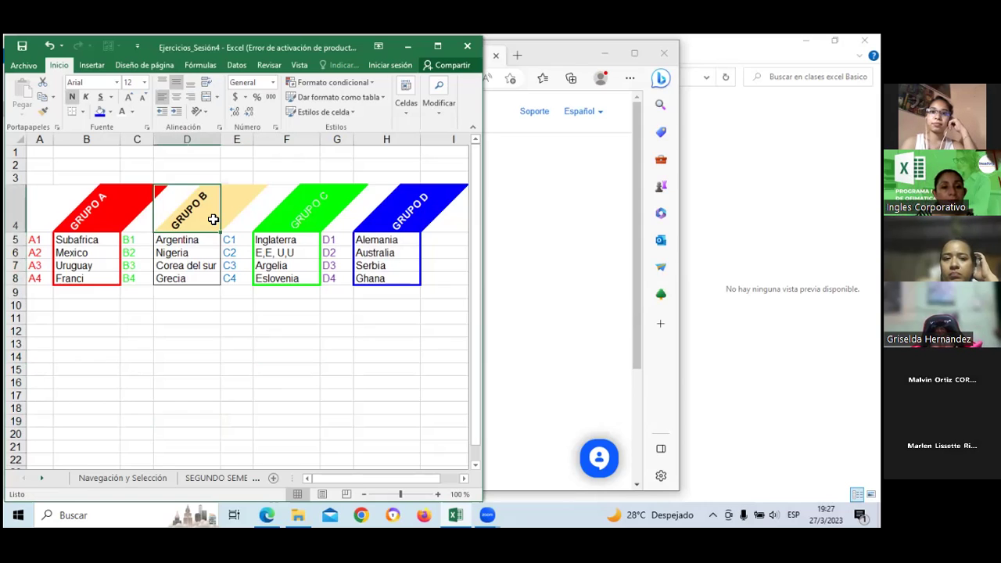
pyautogui.click(224, 342)
pyautogui.moveTo(199, 193); pyautogui.dragTo(189, 275)
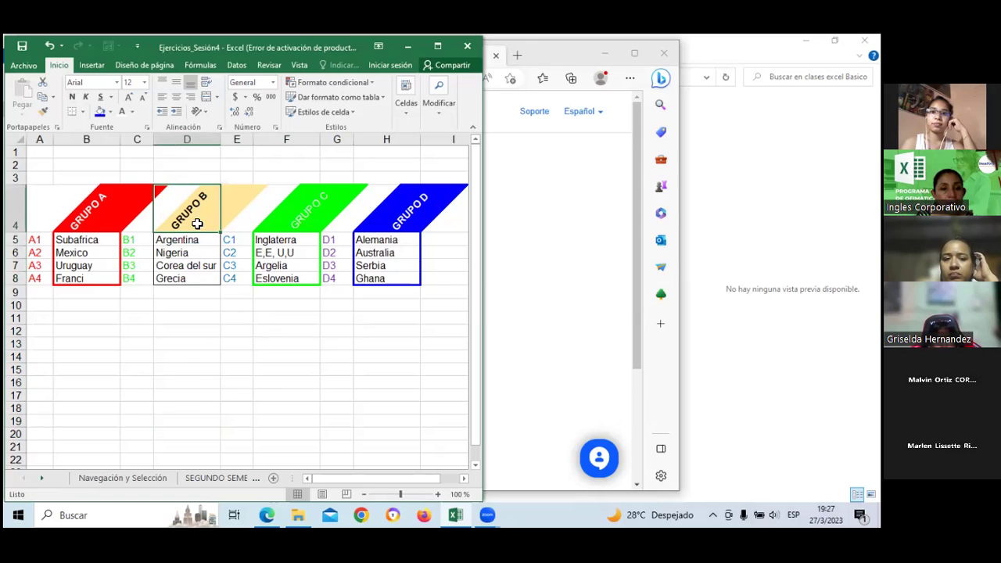
# Apply a dark orange double-line outline border to D4:D8.
pyautogui.click(220, 128)
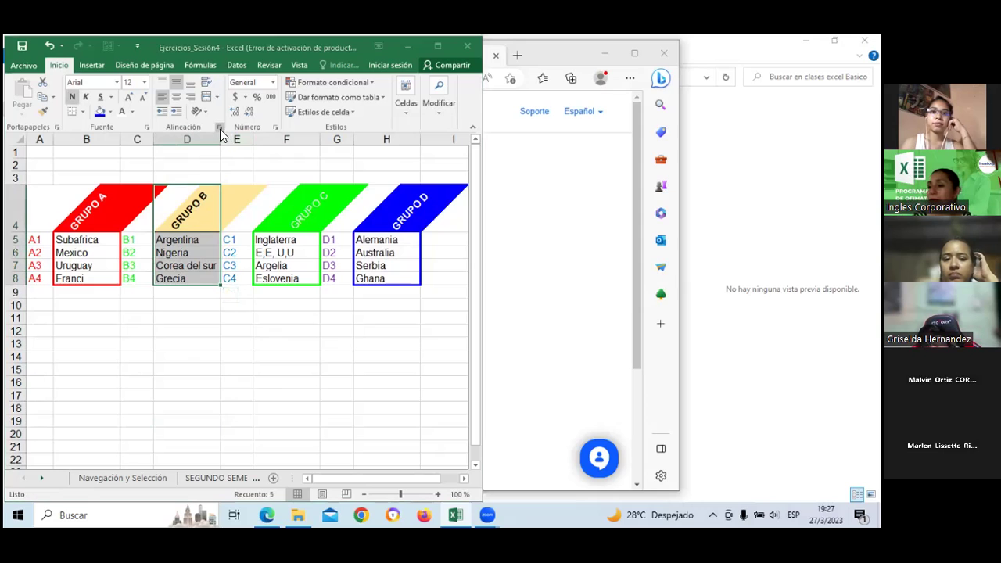
pyautogui.click(286, 175)
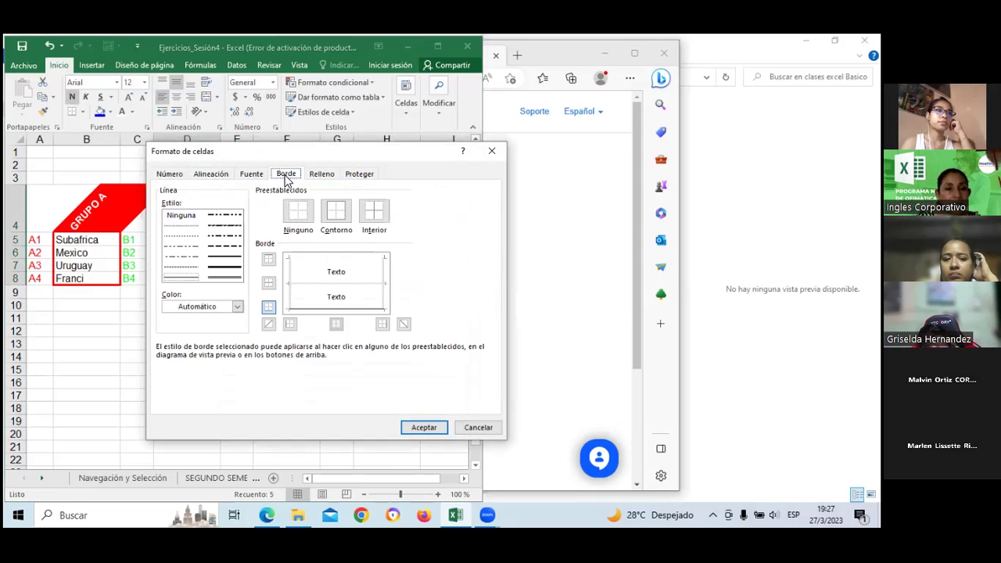
pyautogui.click(238, 307)
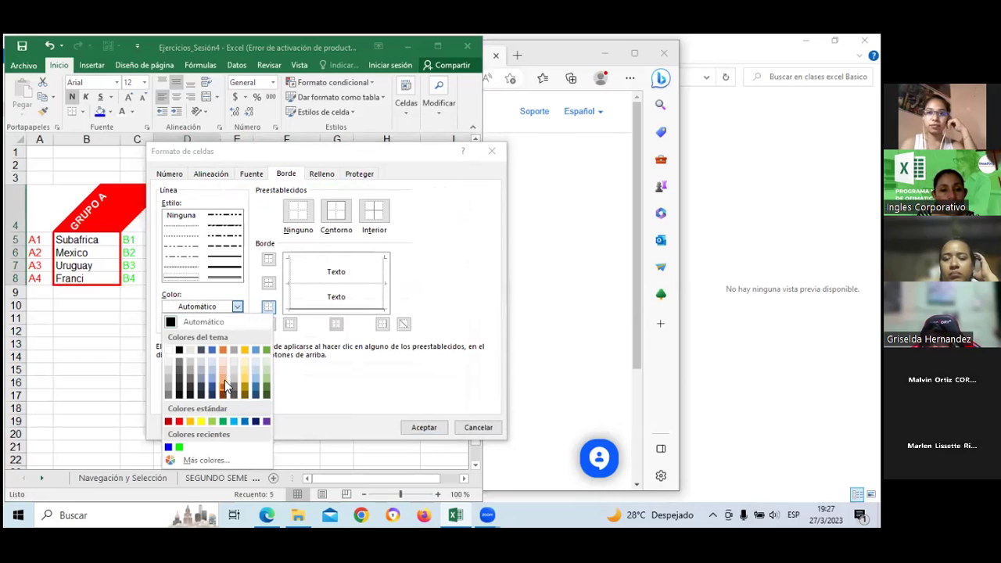
pyautogui.click(225, 388)
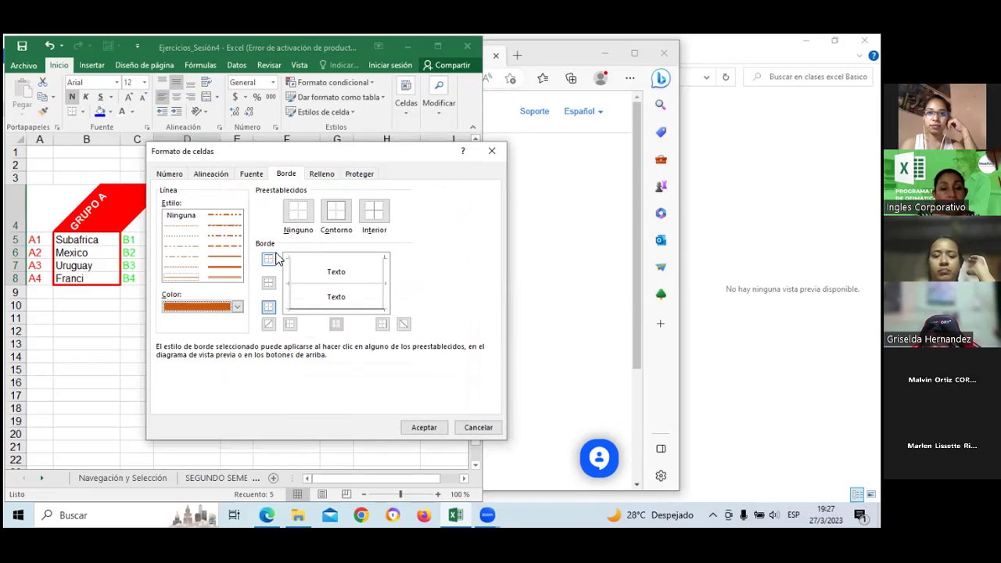
pyautogui.click(234, 267)
pyautogui.click(336, 211)
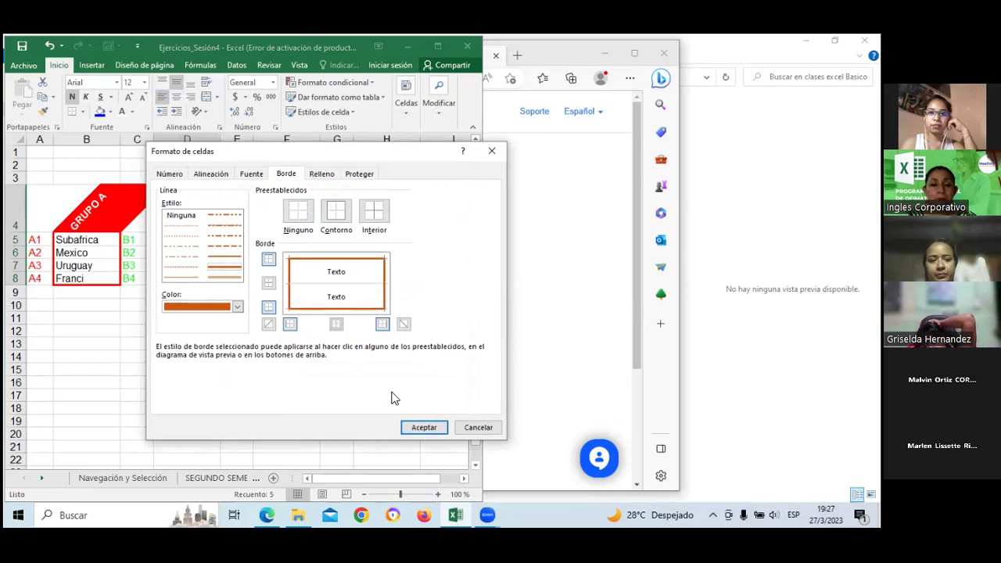
pyautogui.click(423, 428)
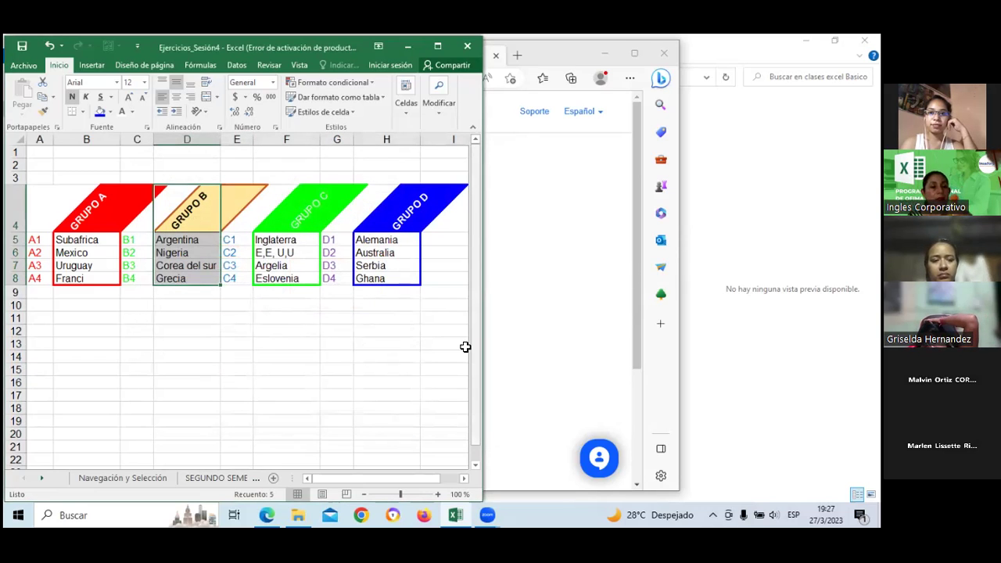
pyautogui.click(387, 381)
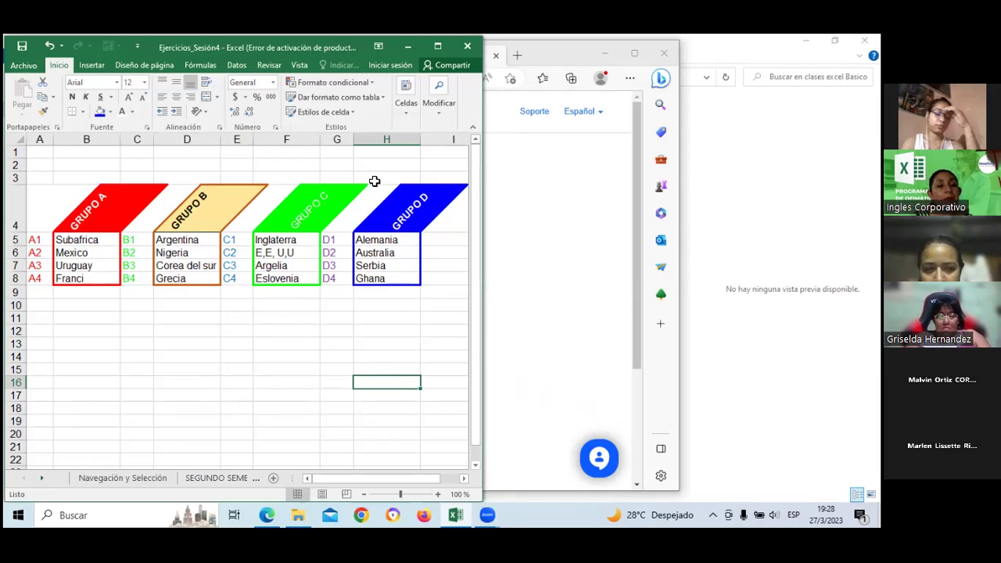
# Centre the four GRUPO headings across row 4, A4:I4.
pyautogui.moveTo(42, 185); pyautogui.dragTo(436, 213)
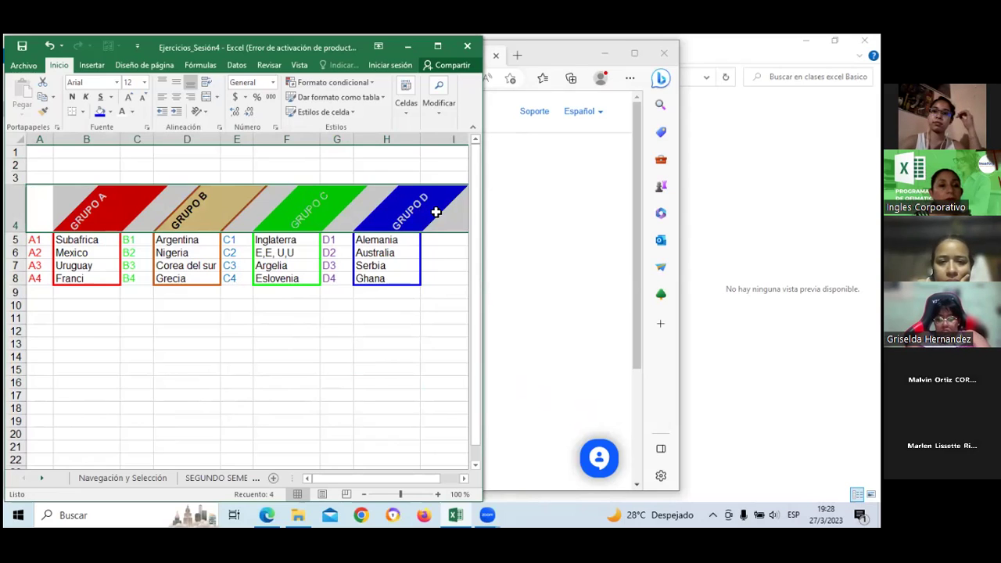
pyautogui.click(176, 95)
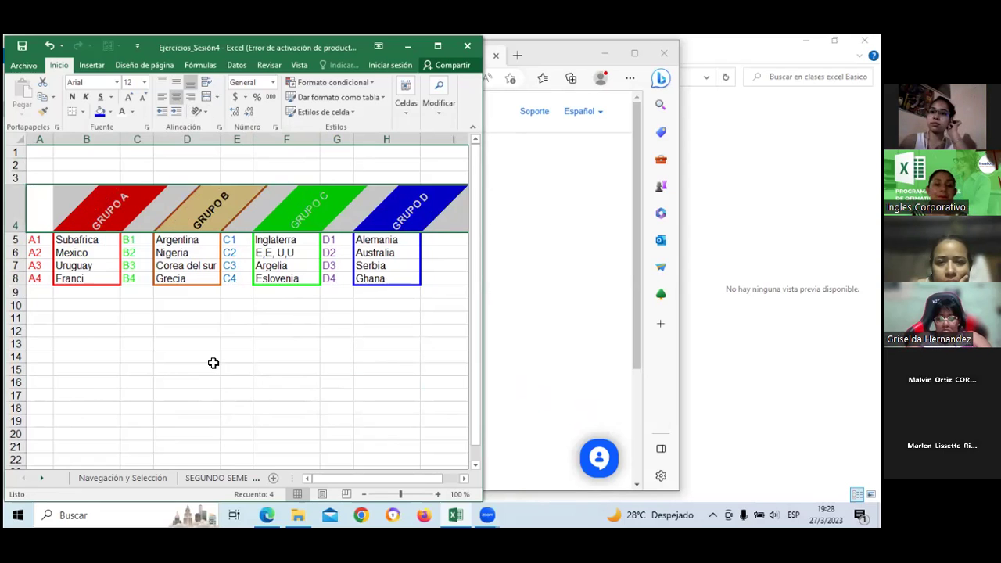
pyautogui.moveTo(212, 362); pyautogui.dragTo(214, 364)
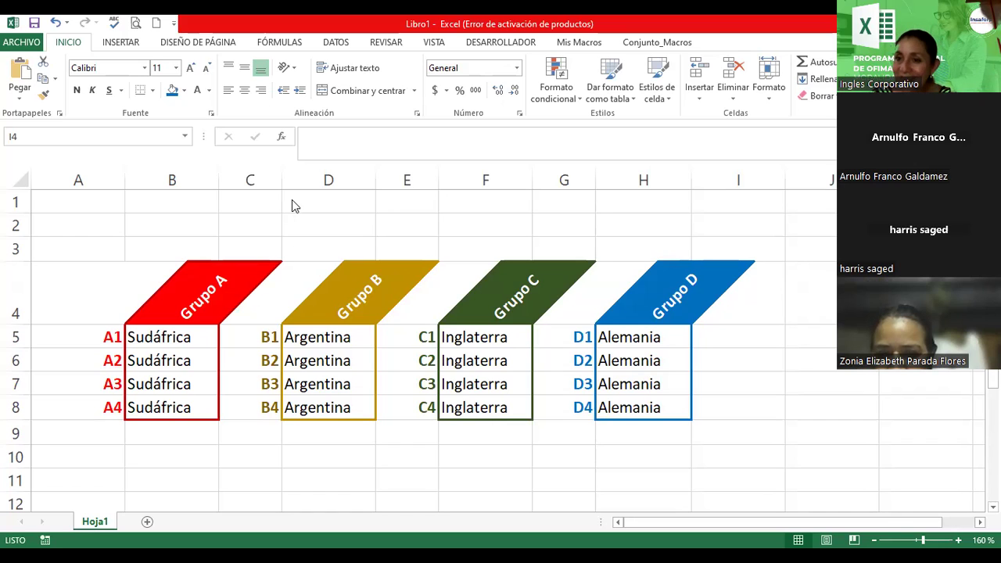
# From the INSERTAR tab, bring up the WordArt style gallery for the sheet title.
pyautogui.click(182, 217)
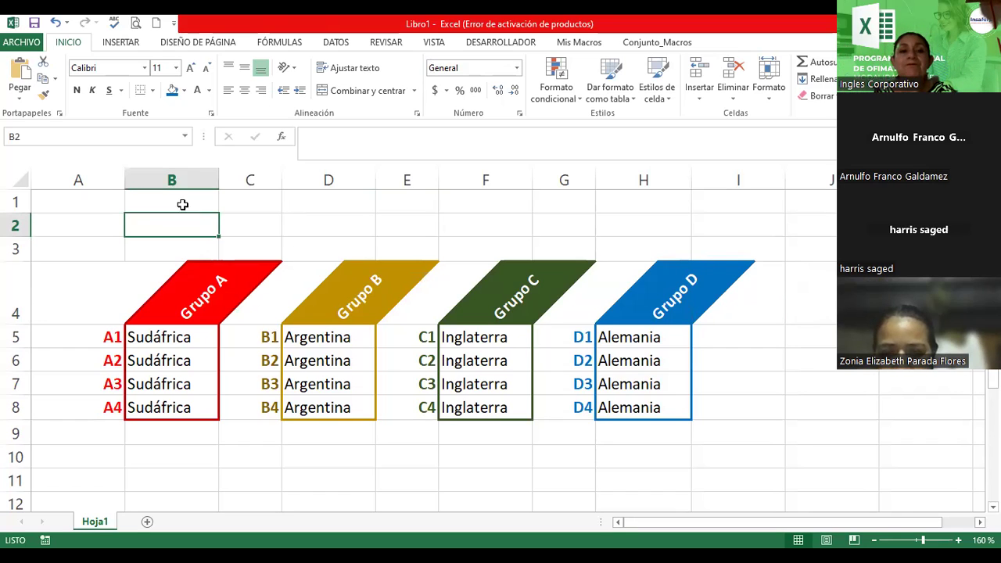
pyautogui.click(121, 43)
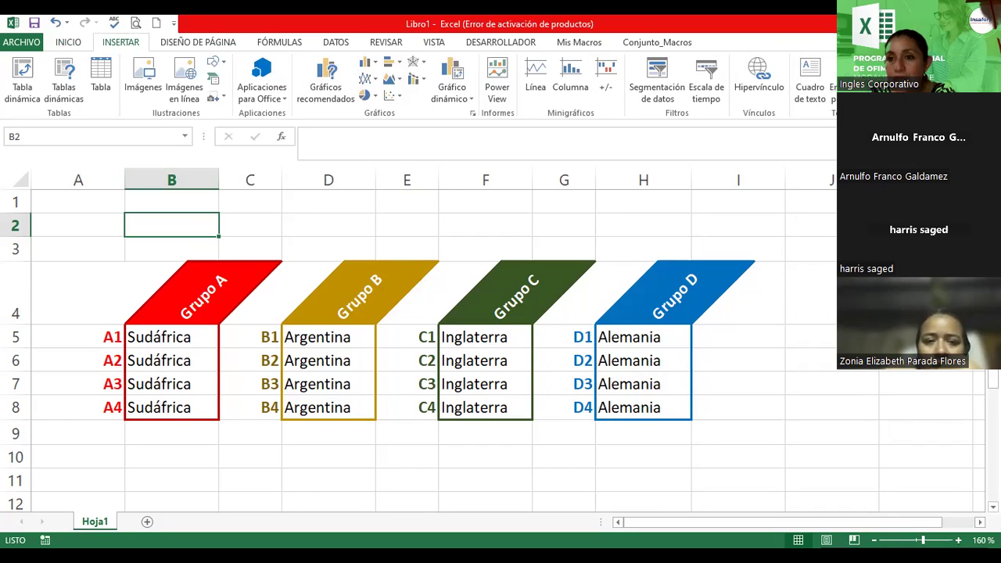
pyautogui.click(864, 86)
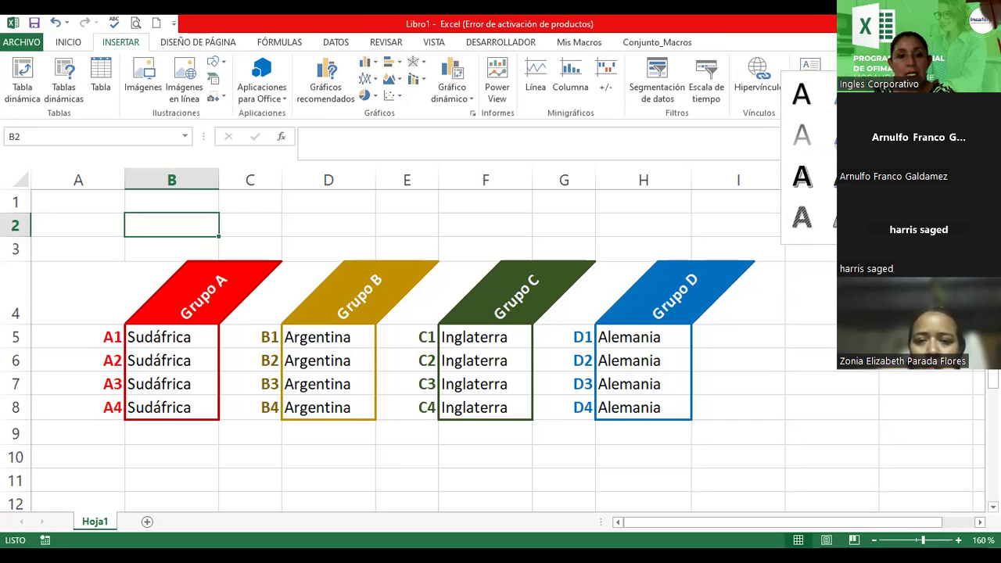
# Add an orange outlined WordArt reading 'Eliminatoria 2023' and move it up and left.
pyautogui.click(843, 176)
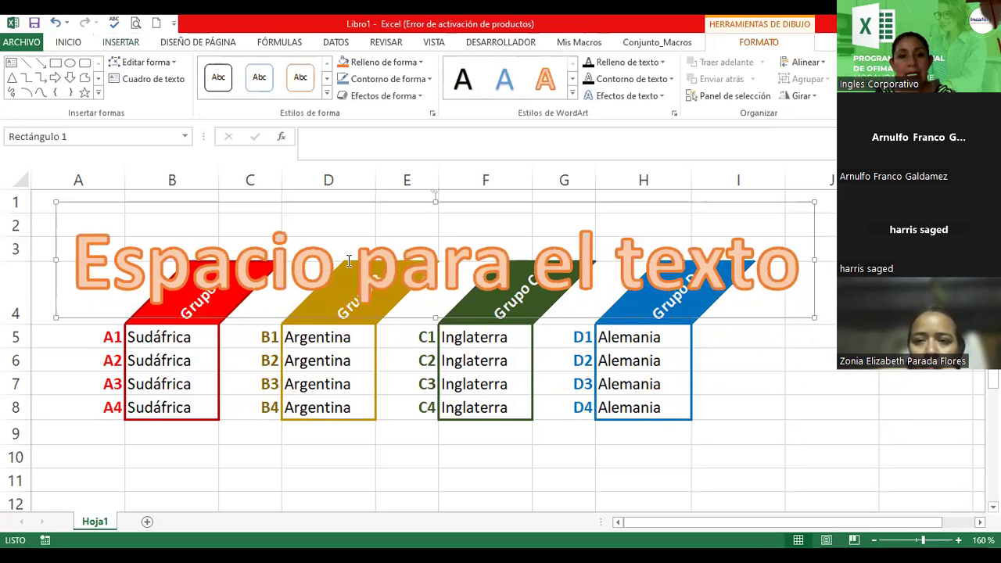
pyautogui.tripleClick(349, 262)
pyautogui.write('Eliminatori')
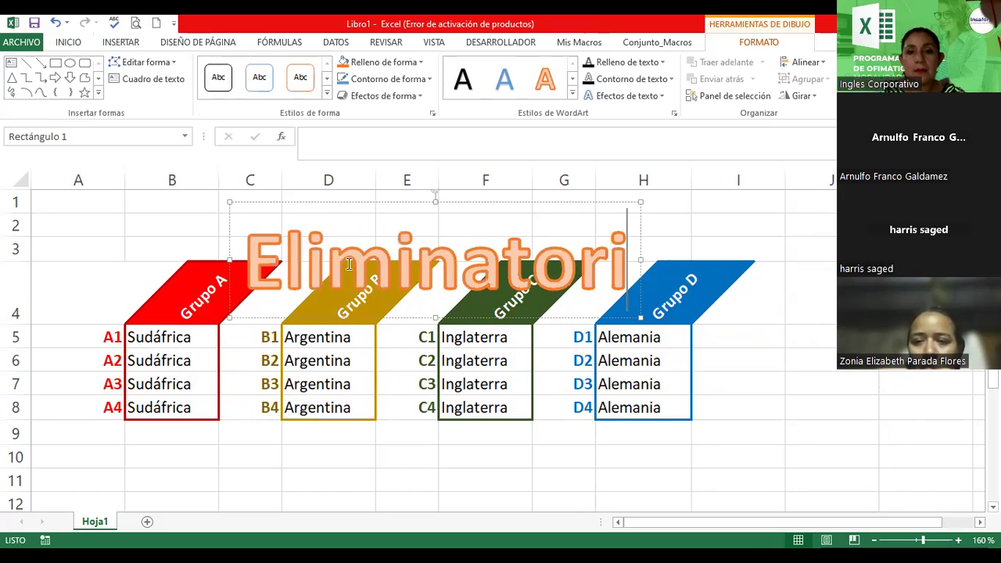
pyautogui.write('a 20')
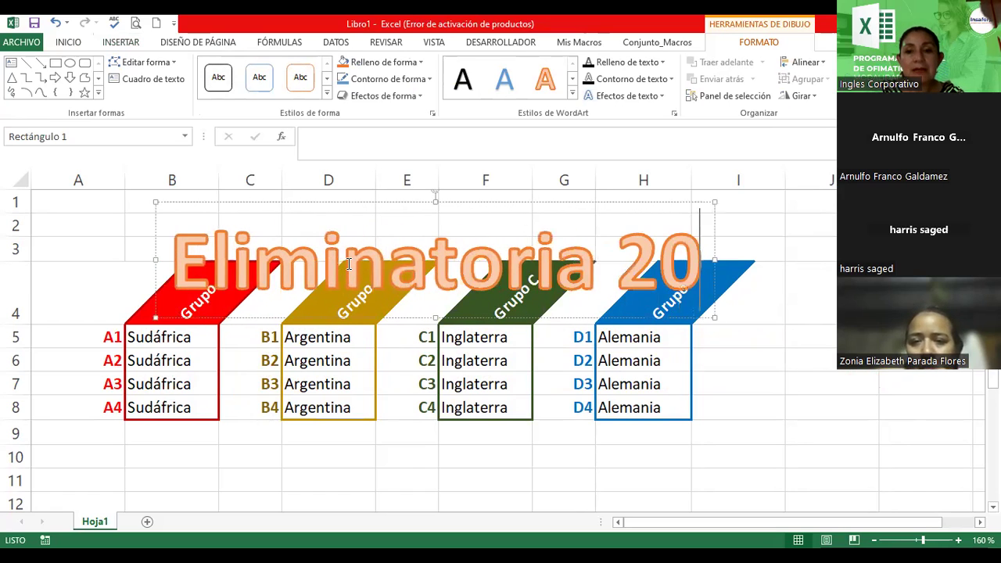
pyautogui.write('23')
pyautogui.moveTo(333, 203)
pyautogui.mouseDown()
pyautogui.moveTo(303, 179)
pyautogui.moveTo(323, 207)
pyautogui.mouseUp()
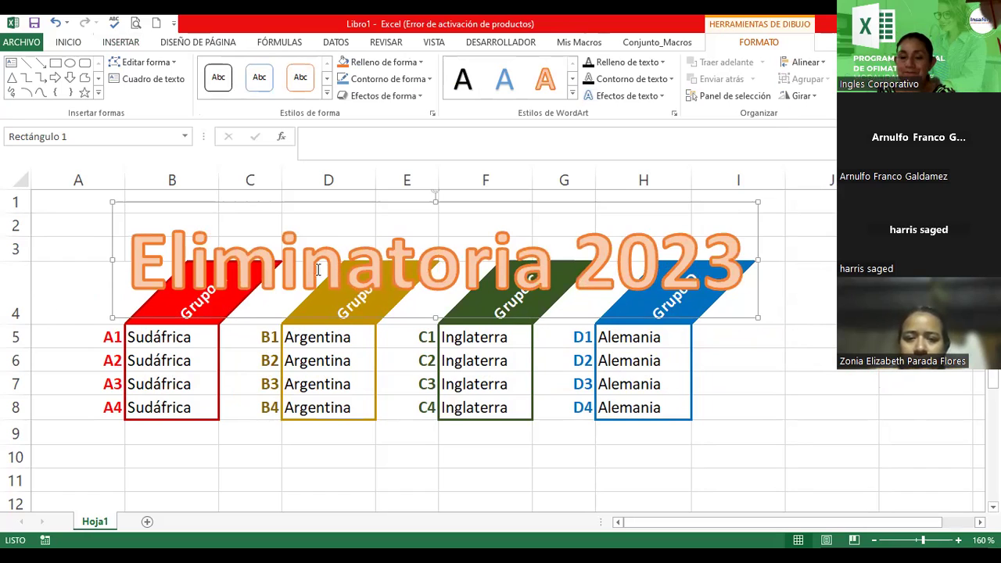
# Shrink the 'Eliminatoria 2023' title text to 24 pt.
pyautogui.moveTo(133, 254); pyautogui.dragTo(692, 235)
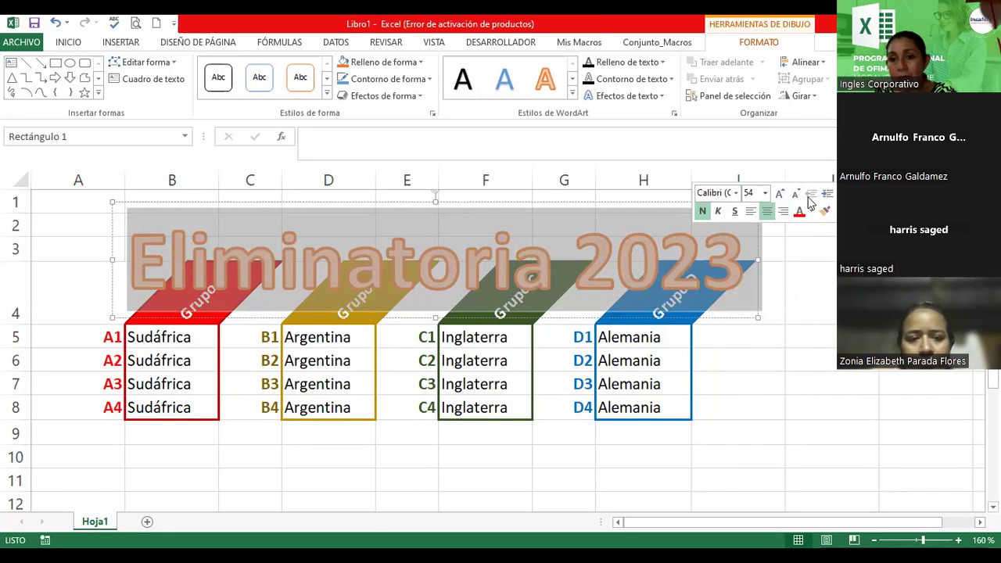
pyautogui.click(795, 194)
pyautogui.click(795, 194)
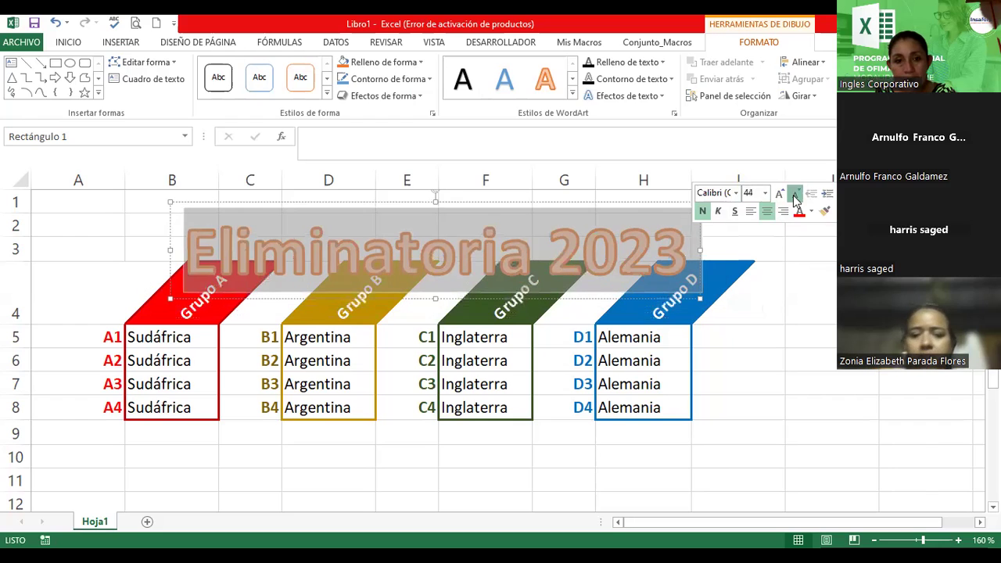
pyautogui.click(795, 194)
pyautogui.click(795, 194)
pyautogui.click(795, 193)
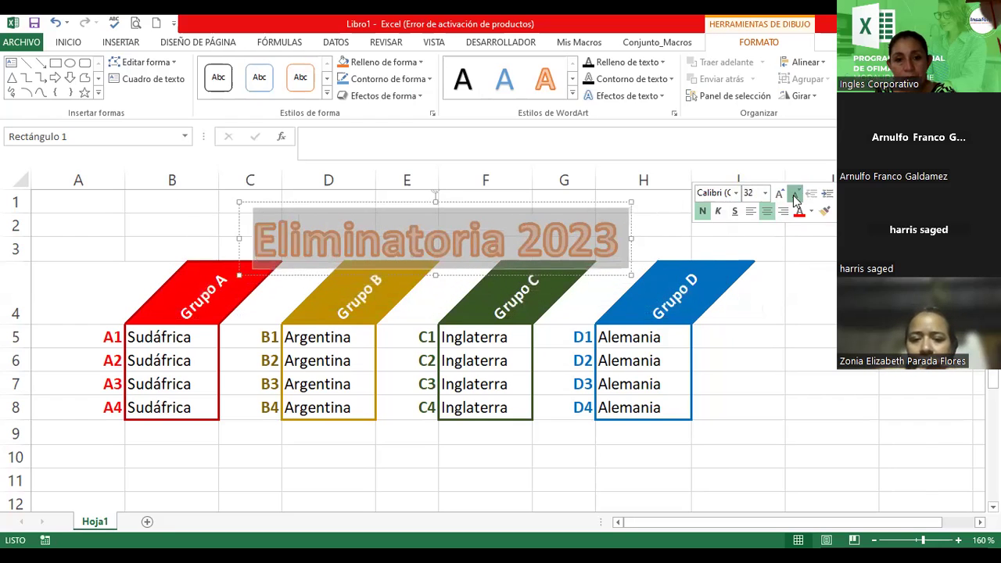
pyautogui.click(795, 194)
pyautogui.click(795, 194)
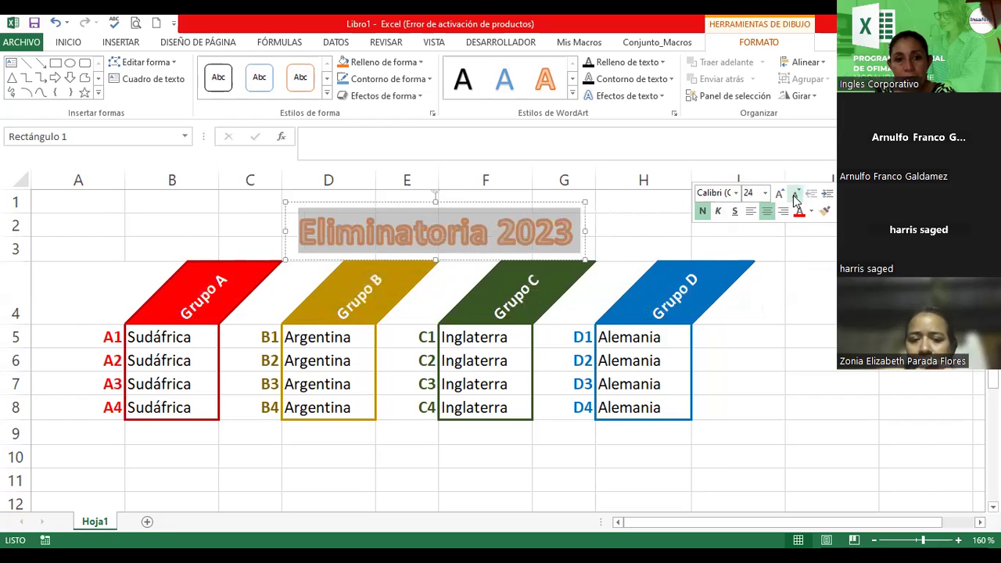
pyautogui.click(490, 252)
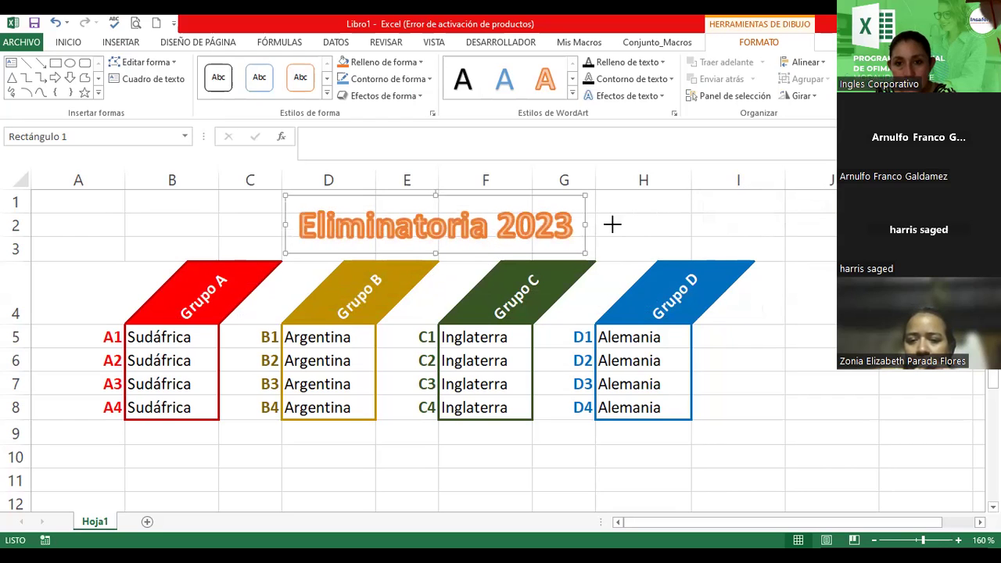
# Widen the title box from column B rightward and nudge it slightly down.
pyautogui.moveTo(612, 225)
pyautogui.mouseDown()
pyautogui.moveTo(781, 225)
pyautogui.moveTo(771, 223)
pyautogui.mouseUp()
pyautogui.moveTo(286, 225); pyautogui.dragTo(104, 232)
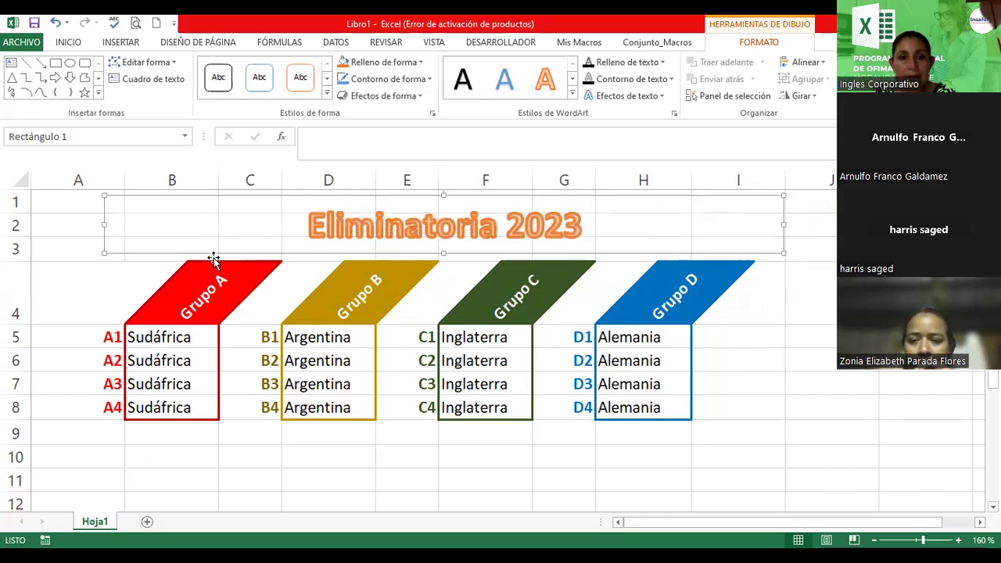
pyautogui.moveTo(219, 251); pyautogui.dragTo(219, 260)
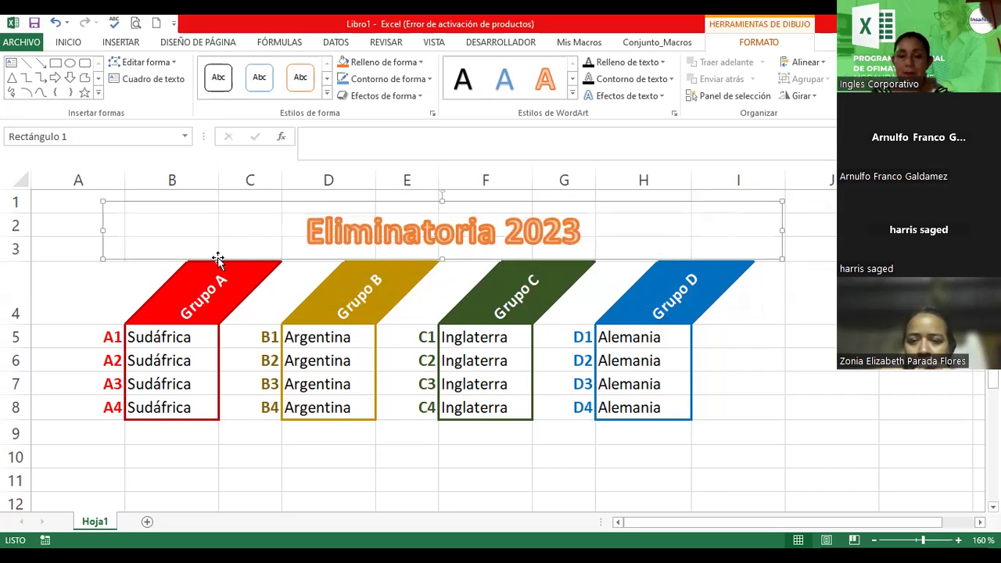
pyautogui.click(758, 339)
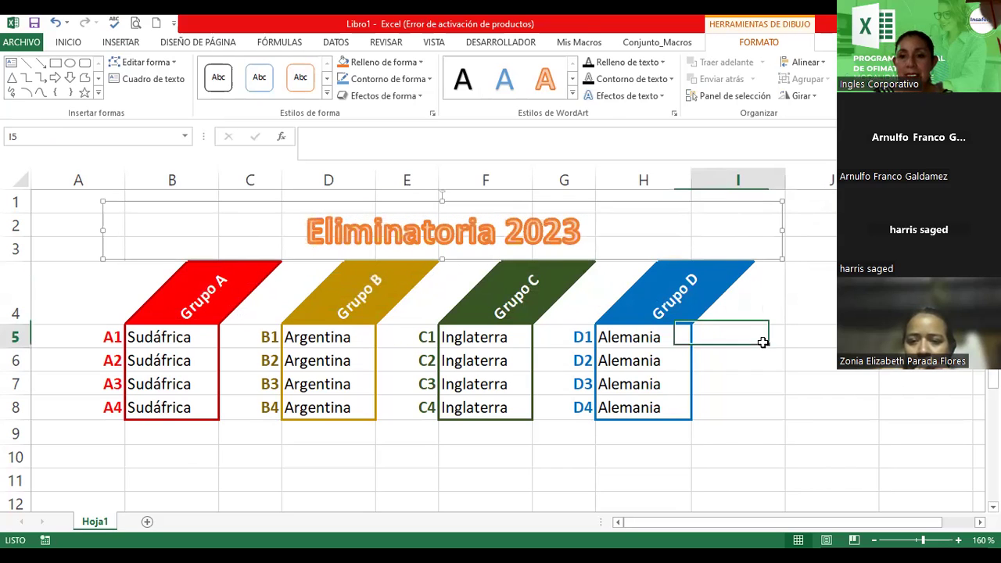
pyautogui.click(115, 43)
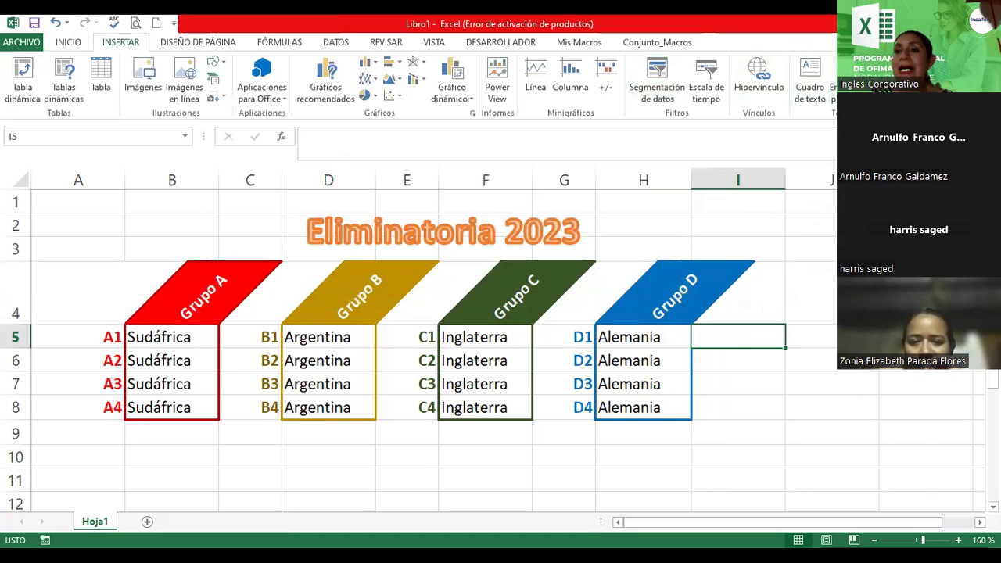
pyautogui.click(860, 79)
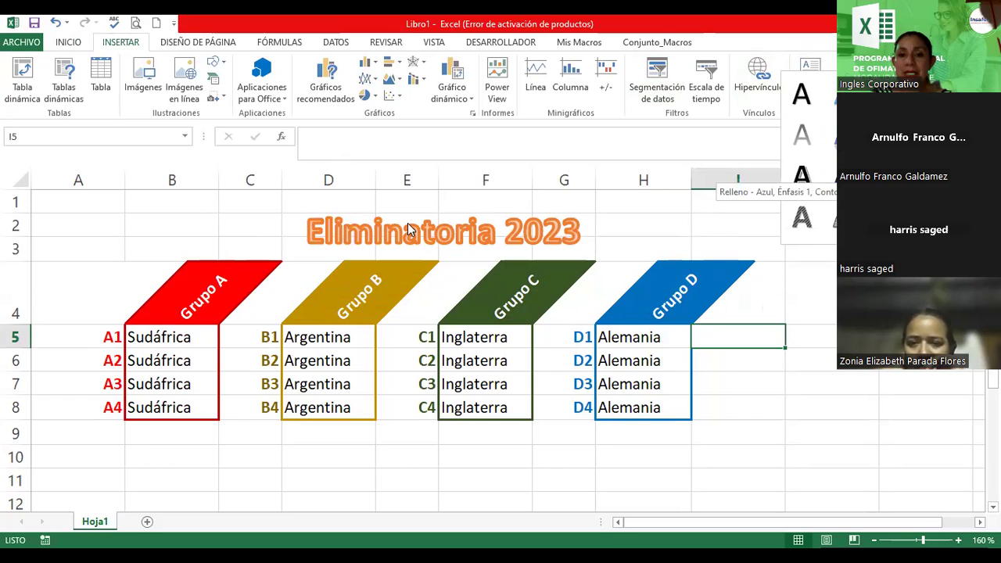
pyautogui.click(514, 231)
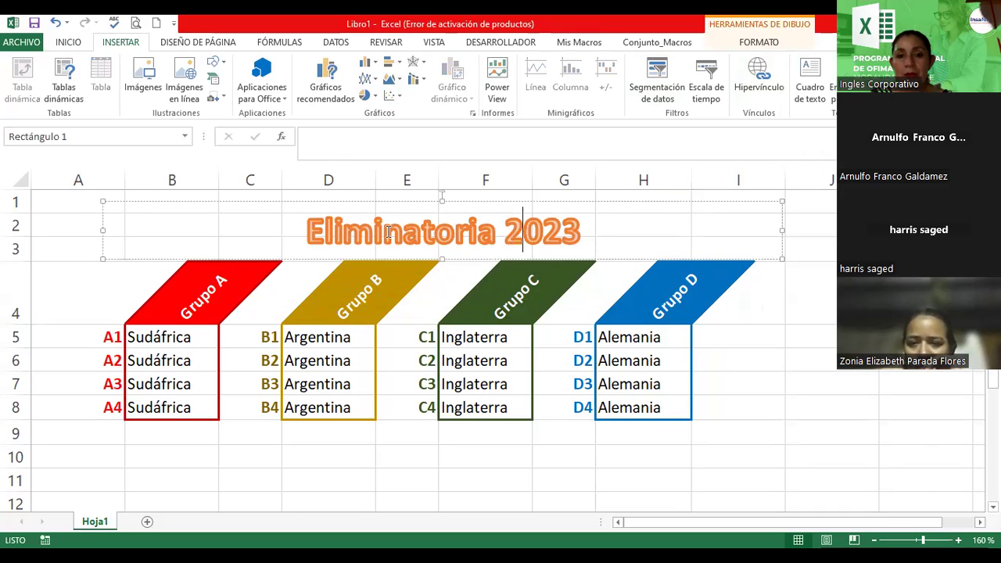
pyautogui.moveTo(306, 231); pyautogui.dragTo(573, 228)
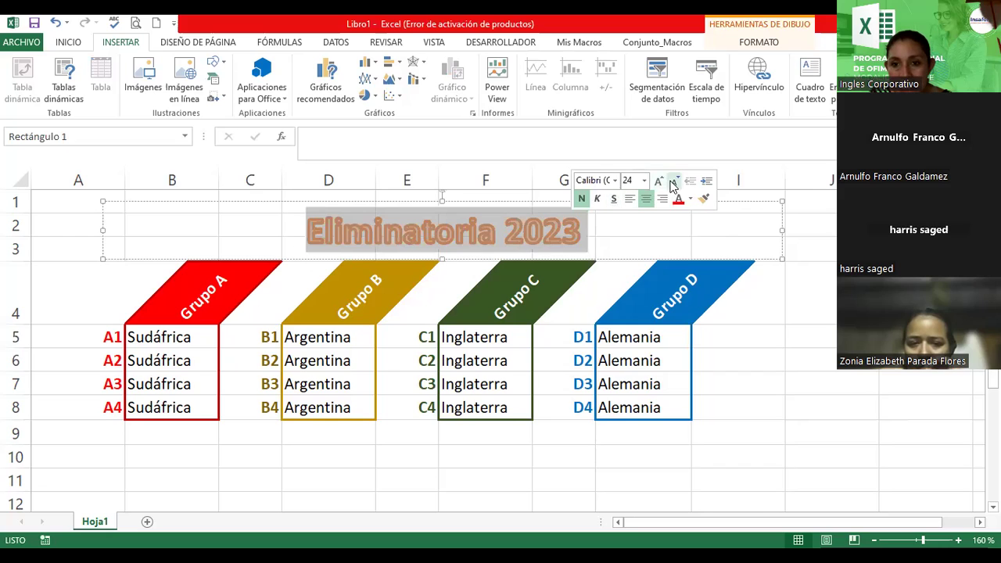
# Enlarge the 'Eliminatoria 2023' text to 28 pt and nudge the title shape slightly right.
pyautogui.click(672, 180)
pyautogui.click(659, 181)
pyautogui.click(659, 181)
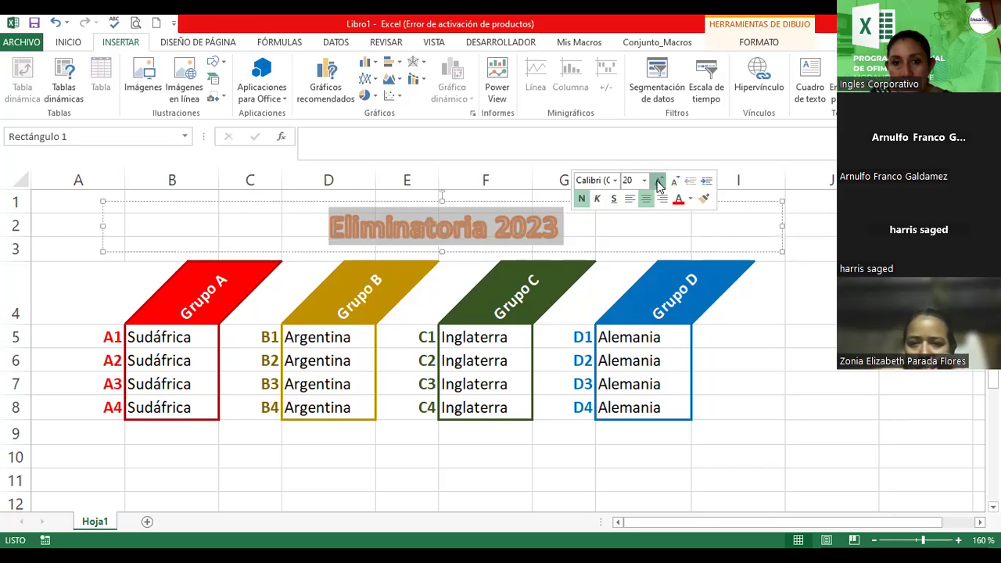
pyautogui.click(659, 180)
pyautogui.click(659, 181)
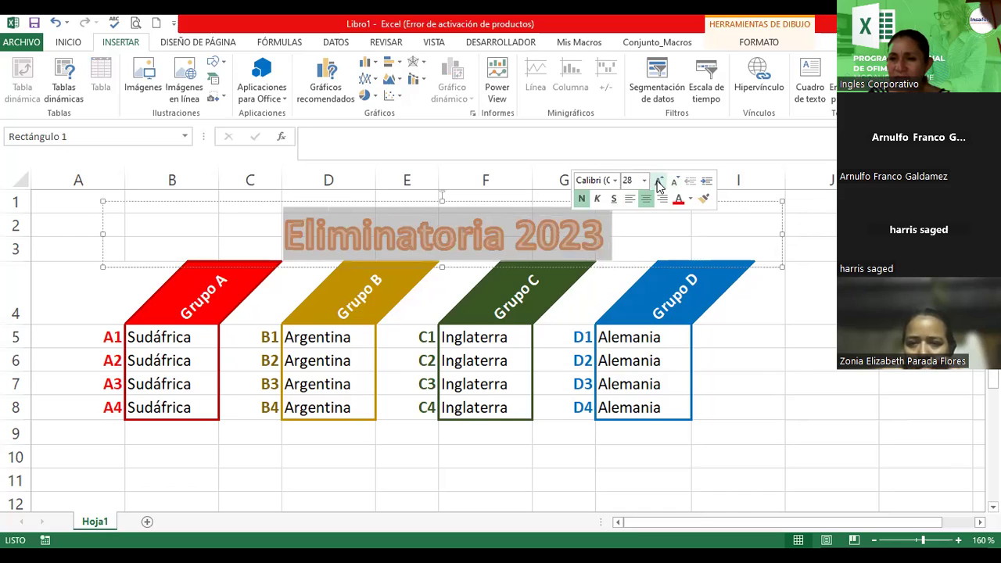
pyautogui.click(628, 262)
pyautogui.moveTo(628, 262); pyautogui.dragTo(626, 260)
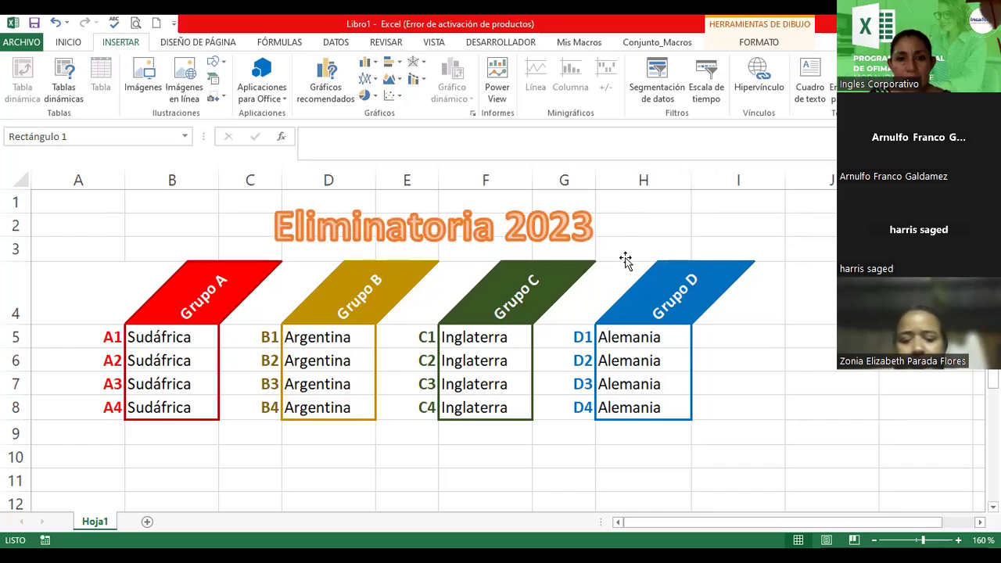
pyautogui.moveTo(626, 260); pyautogui.dragTo(631, 261)
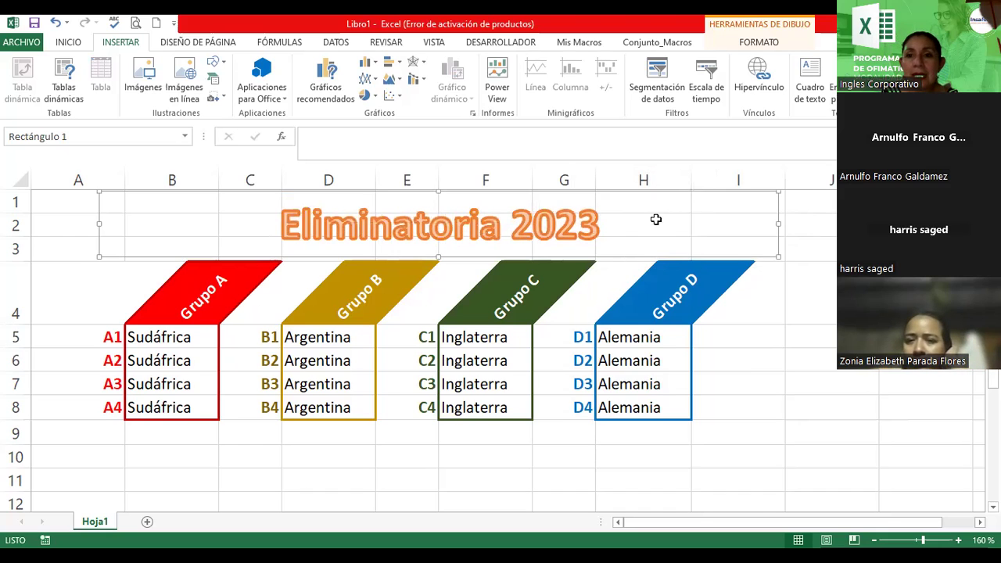
# Give the title banner a subtle light blue shape style fill.
pyautogui.click(759, 42)
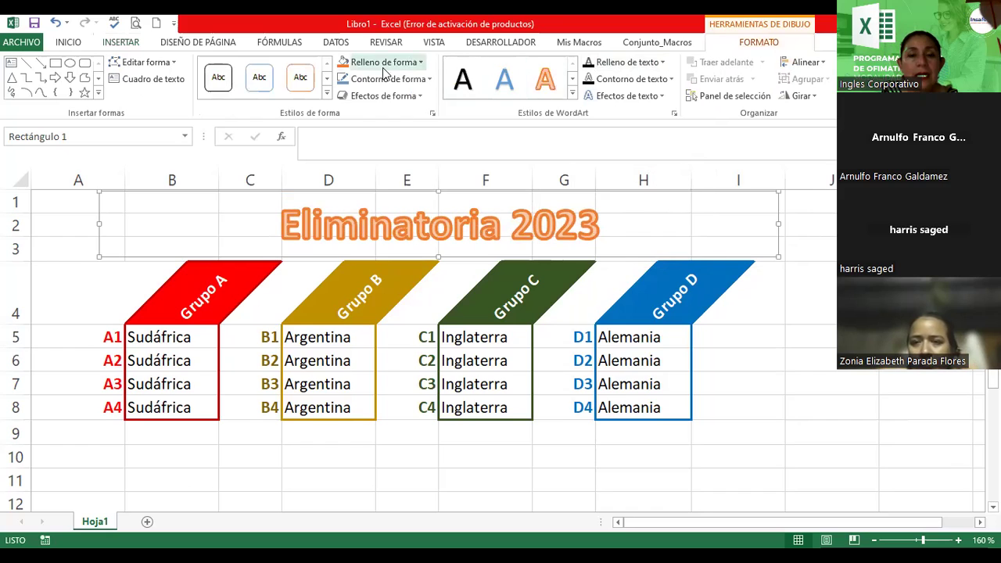
pyautogui.click(327, 95)
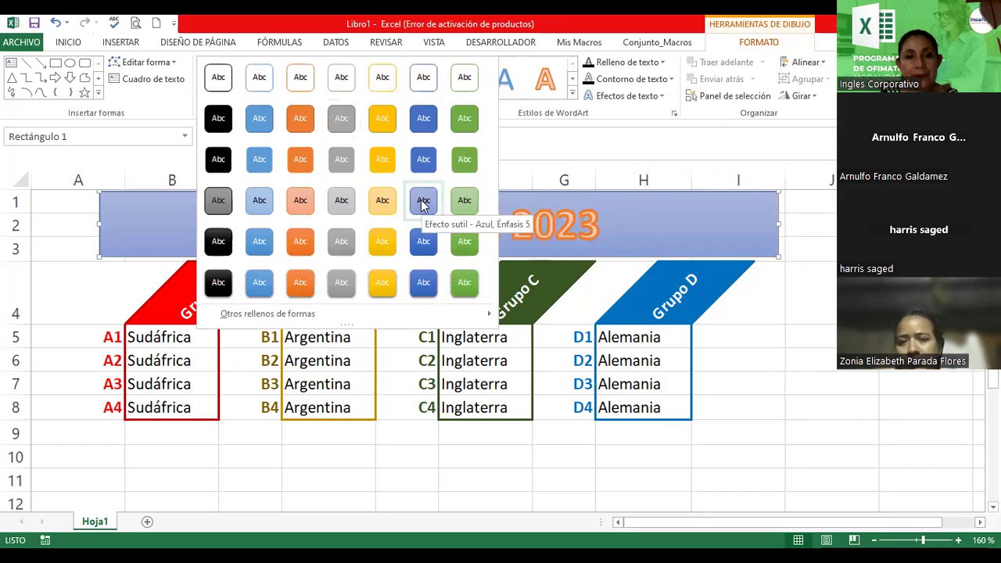
pyautogui.click(730, 376)
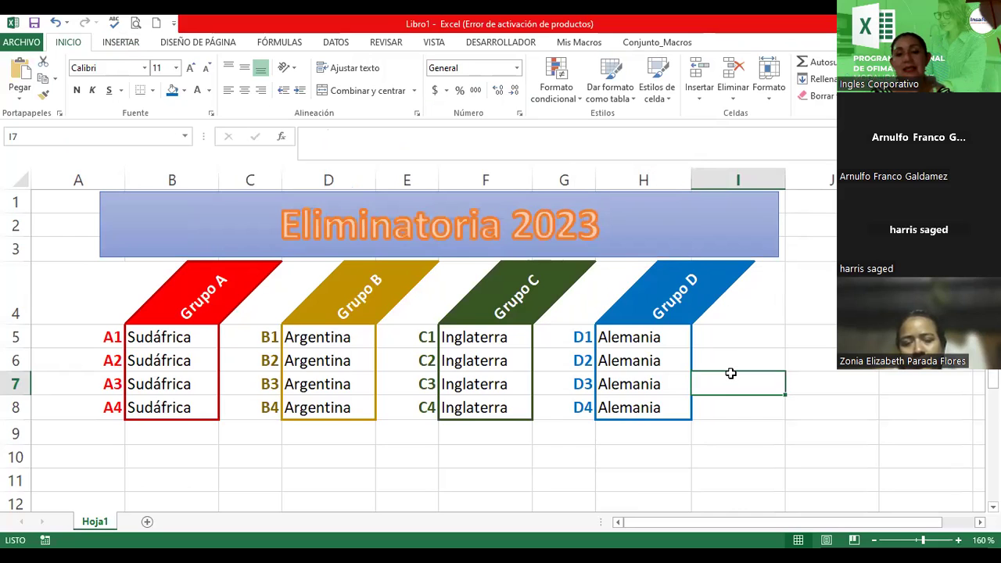
# Resize the banner to span columns B–I across rows 1–3.
pyautogui.scroll(-2, 728, 376)
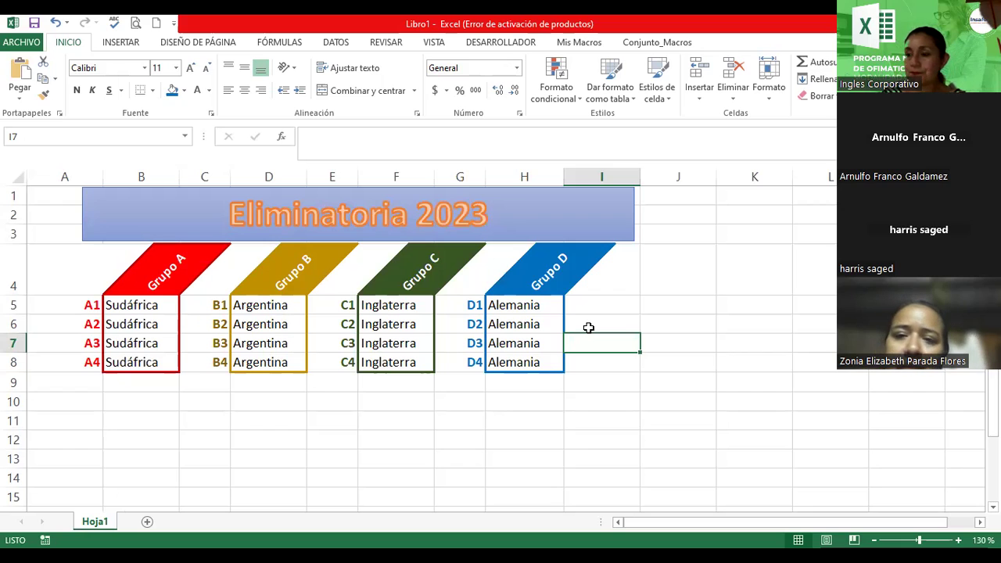
pyautogui.click(567, 209)
pyautogui.moveTo(634, 212)
pyautogui.mouseDown()
pyautogui.moveTo(543, 217)
pyautogui.moveTo(639, 214)
pyautogui.mouseUp()
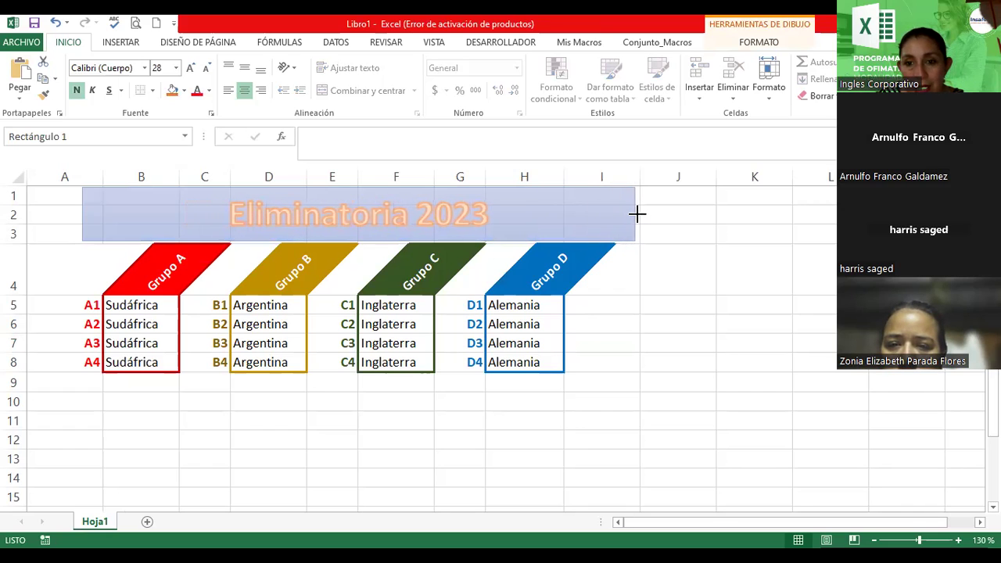
pyautogui.moveTo(80, 210); pyautogui.dragTo(101, 203)
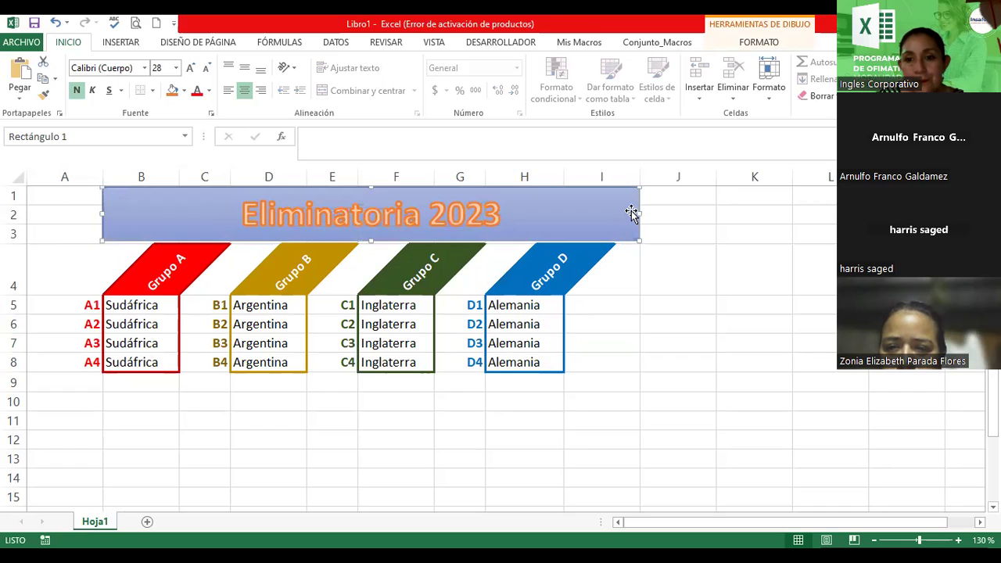
pyautogui.moveTo(639, 212); pyautogui.dragTo(639, 212)
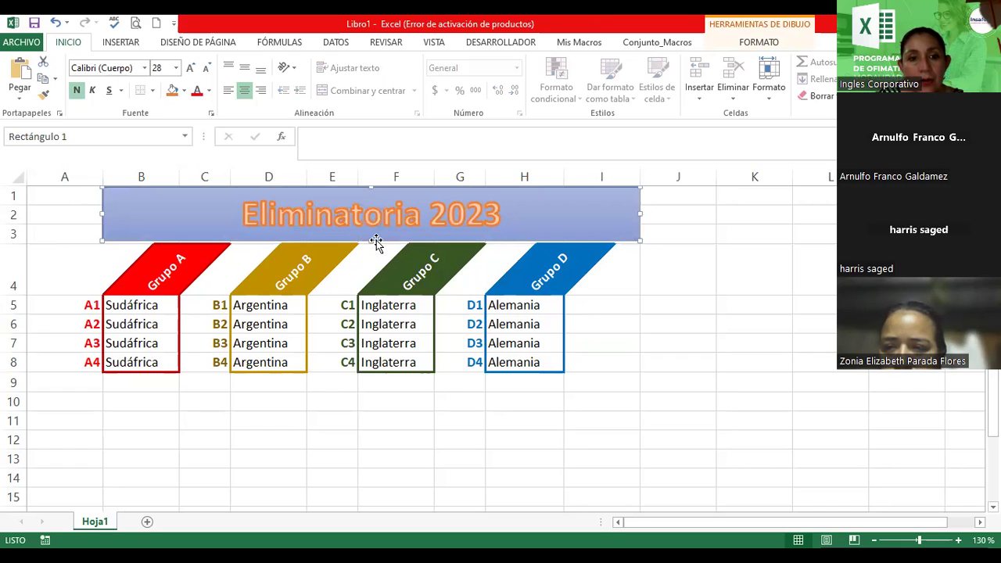
pyautogui.moveTo(371, 240); pyautogui.dragTo(368, 235)
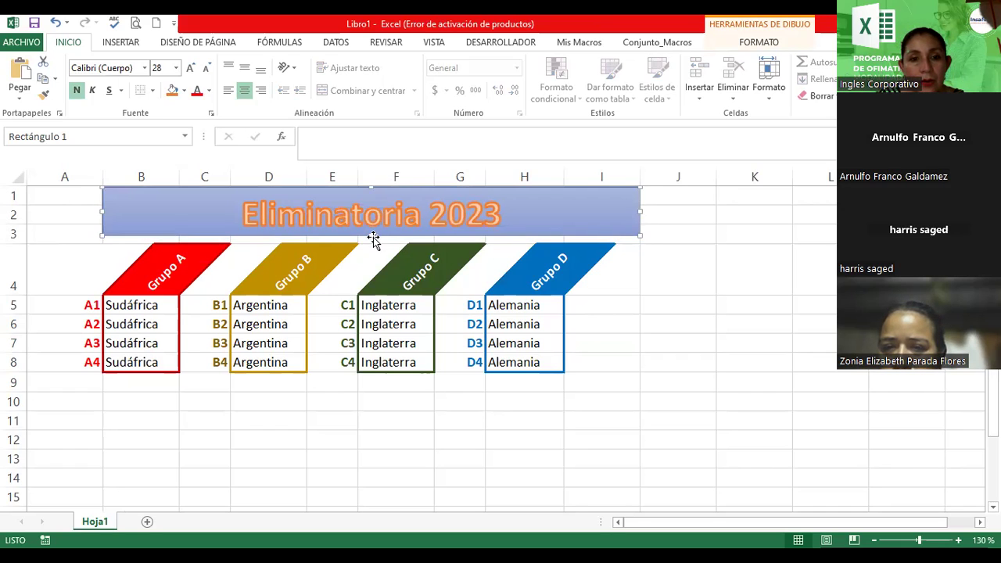
pyautogui.moveTo(372, 235); pyautogui.dragTo(373, 243)
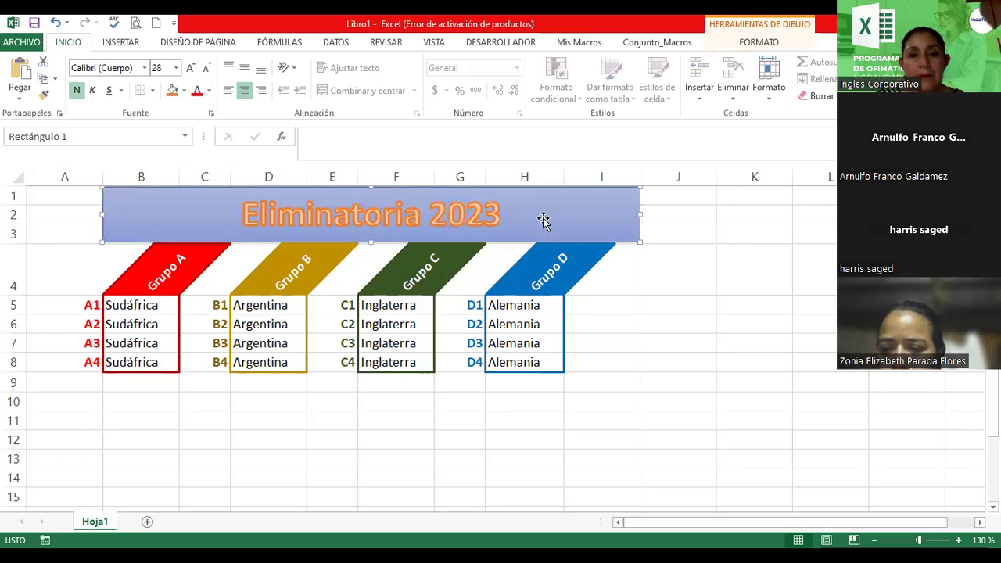
# Apply the orange shape style to the title banner.
pyautogui.click(738, 47)
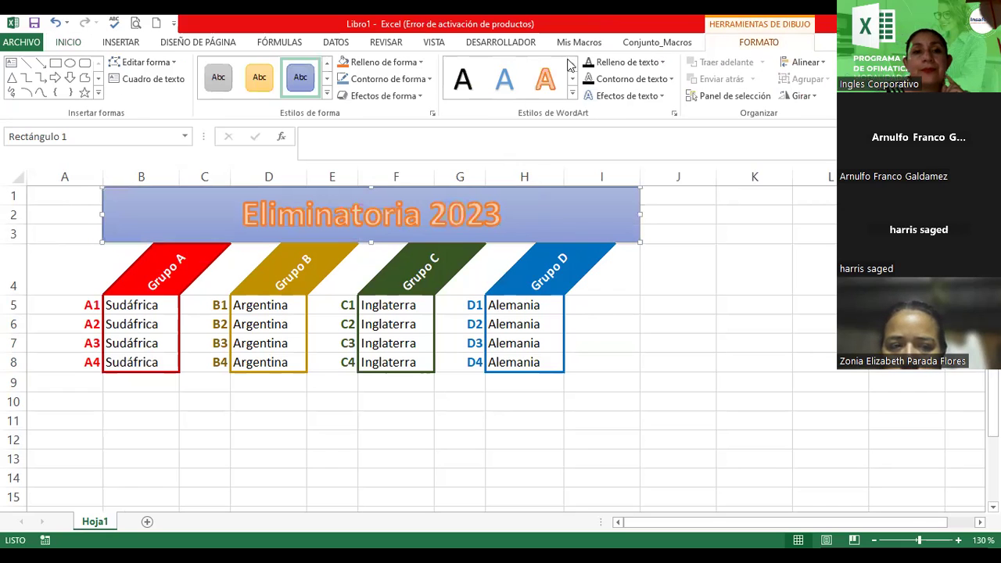
pyautogui.click(326, 93)
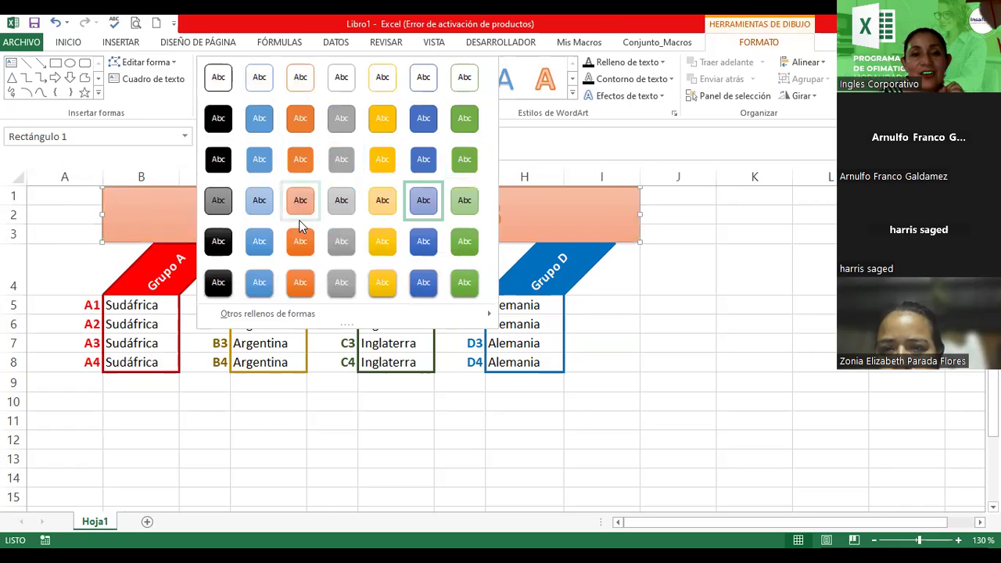
pyautogui.click(300, 241)
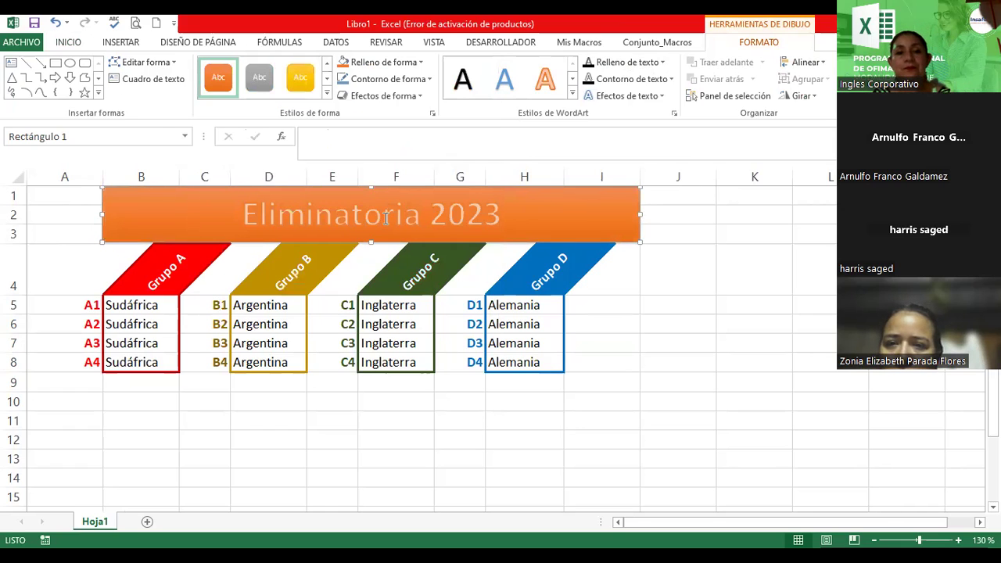
# Give the 'Eliminatoria 2023' text a dark WordArt style.
pyautogui.moveTo(242, 214); pyautogui.dragTo(507, 215)
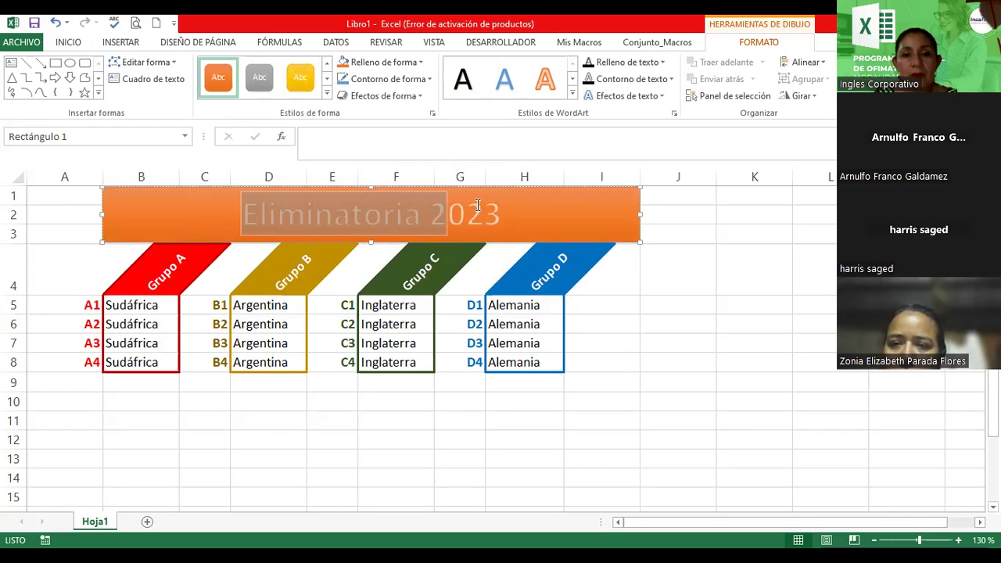
pyautogui.click(515, 181)
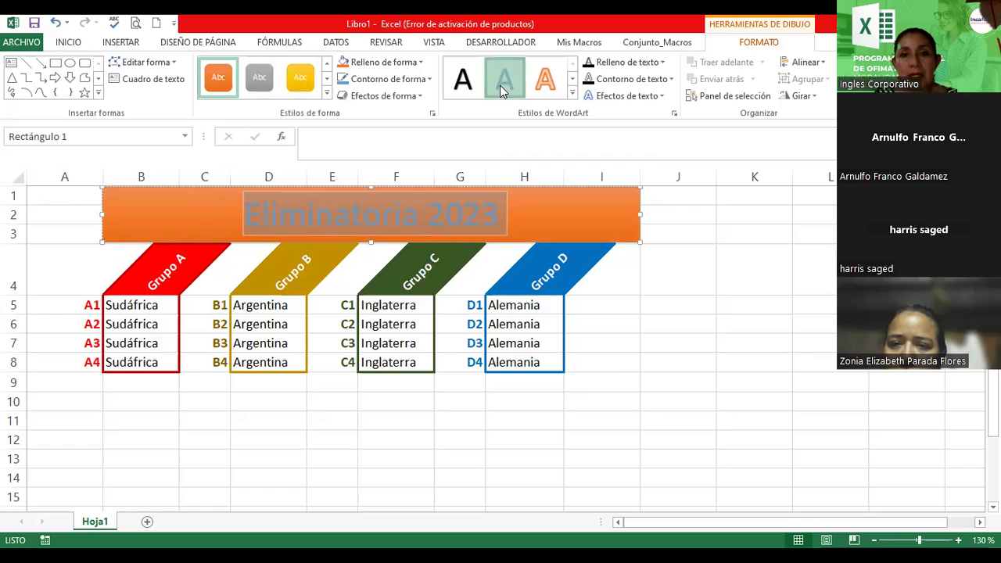
pyautogui.click(680, 234)
pyautogui.tripleClick(481, 207)
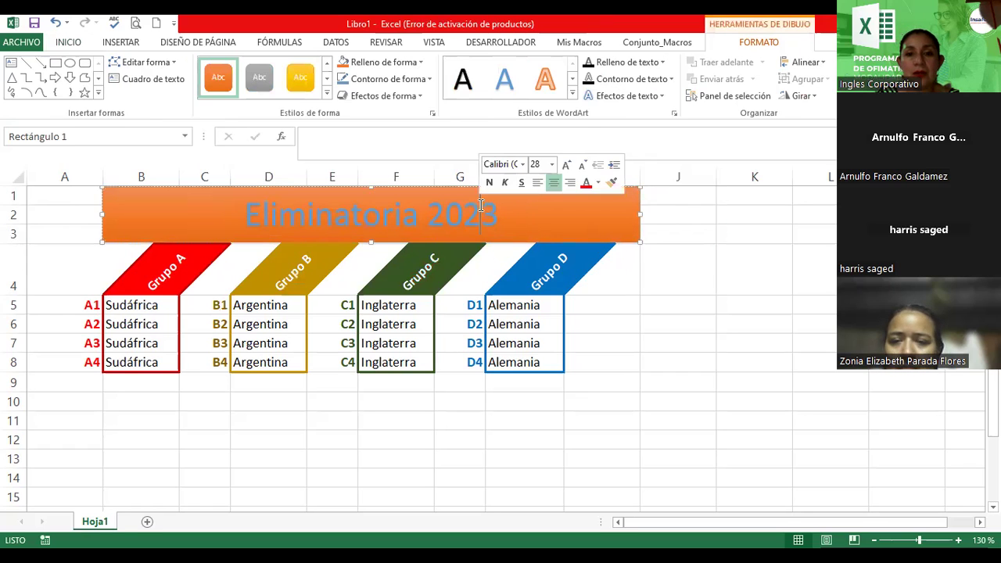
pyautogui.click(462, 78)
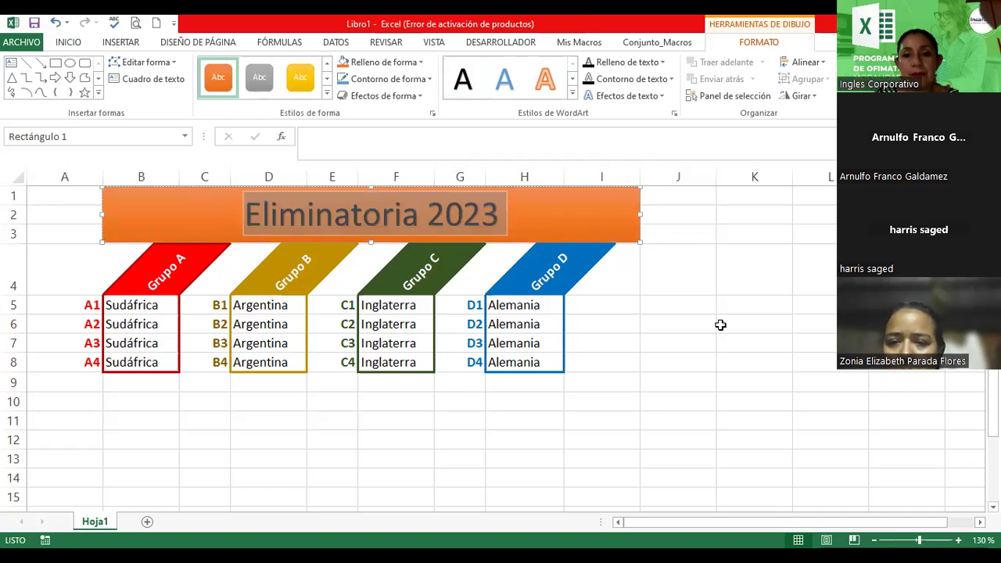
pyautogui.click(718, 324)
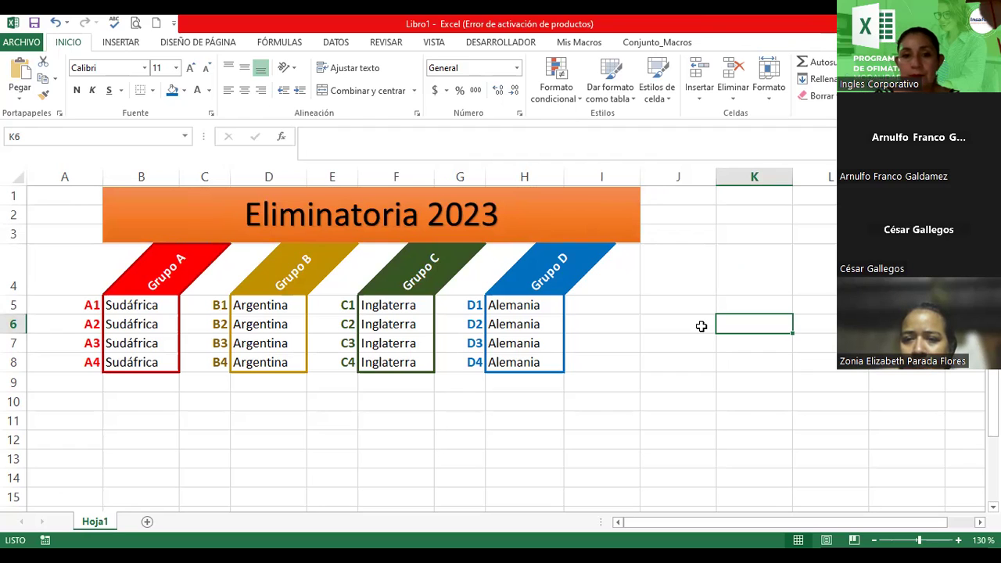
pyautogui.click(447, 211)
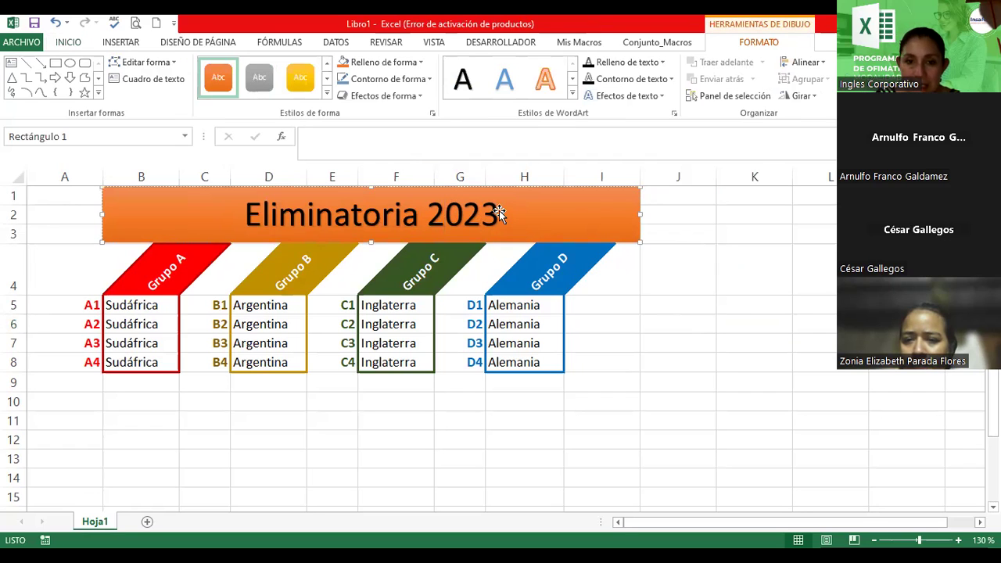
pyautogui.moveTo(494, 214); pyautogui.dragTo(244, 214)
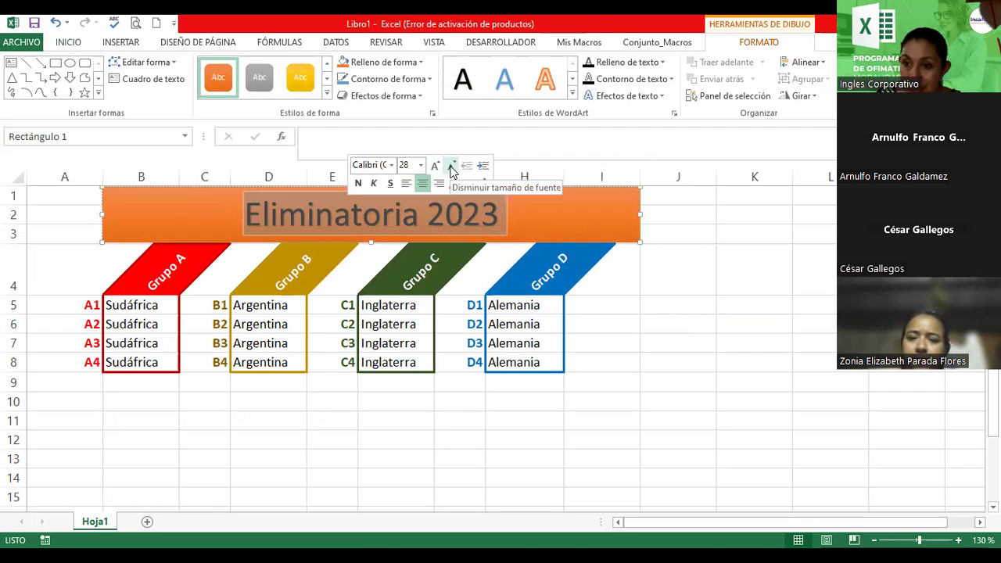
pyautogui.click(69, 42)
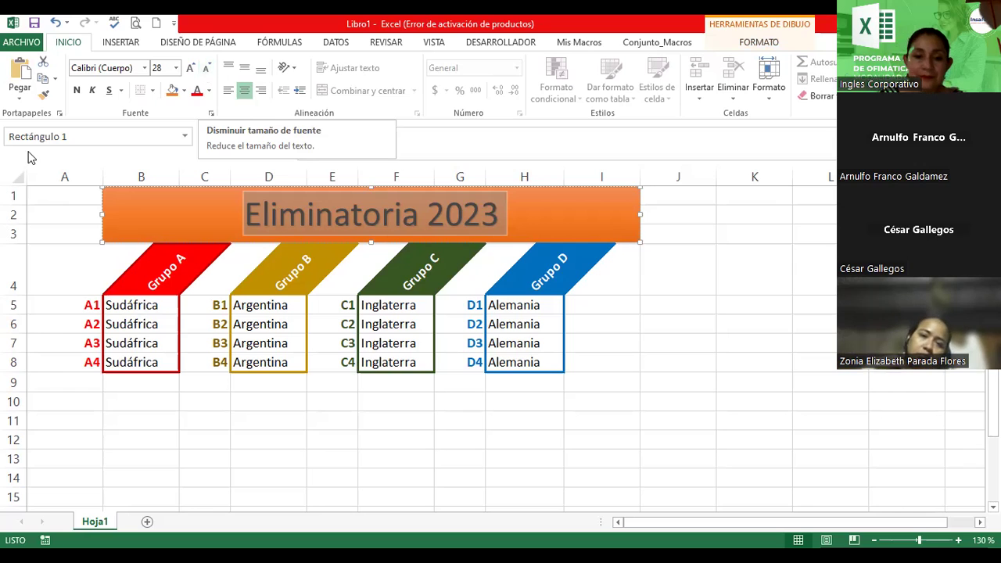
pyautogui.click(677, 348)
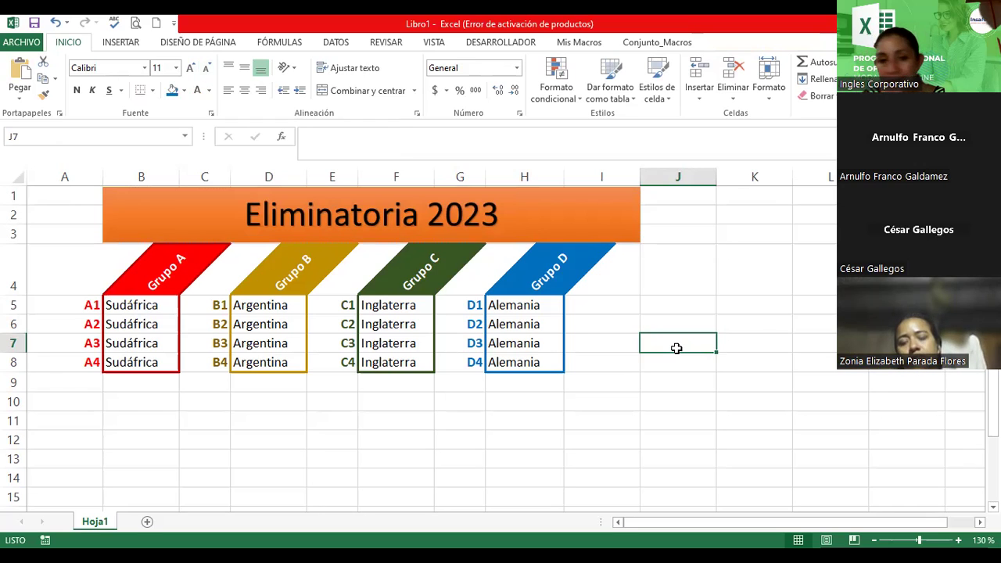
pyautogui.click(156, 268)
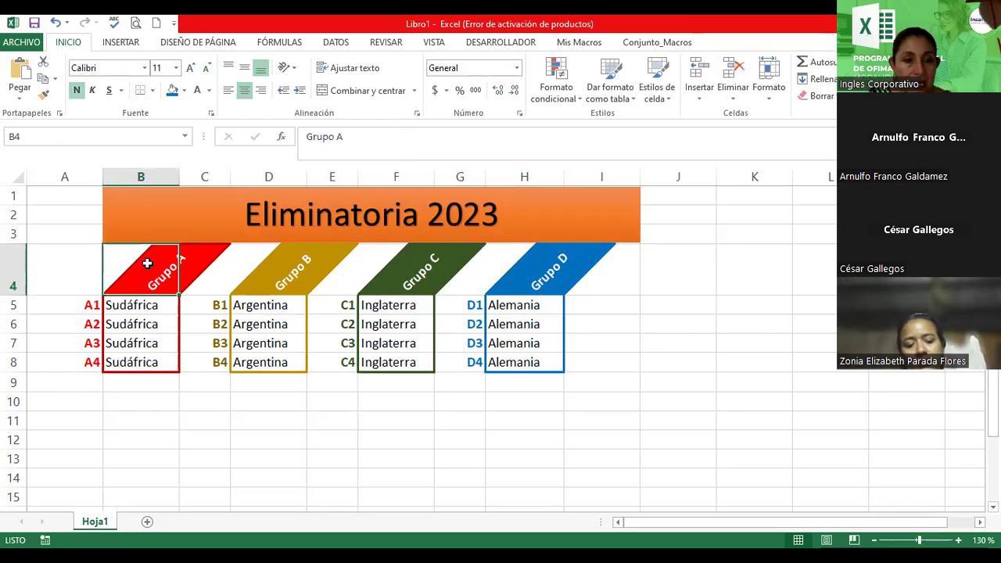
pyautogui.moveTo(147, 263); pyautogui.dragTo(530, 267)
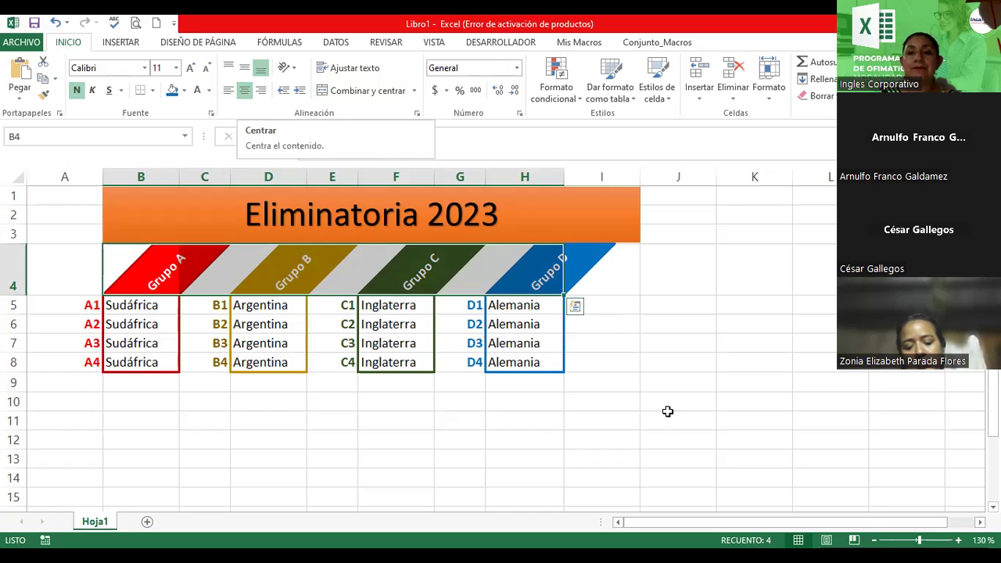
pyautogui.click(645, 348)
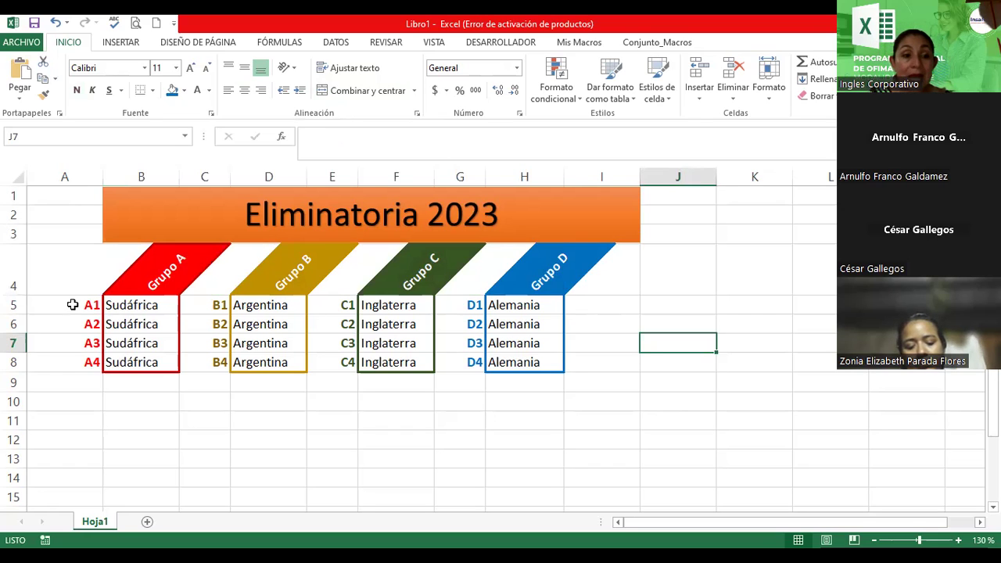
pyautogui.moveTo(72, 305); pyautogui.dragTo(76, 362)
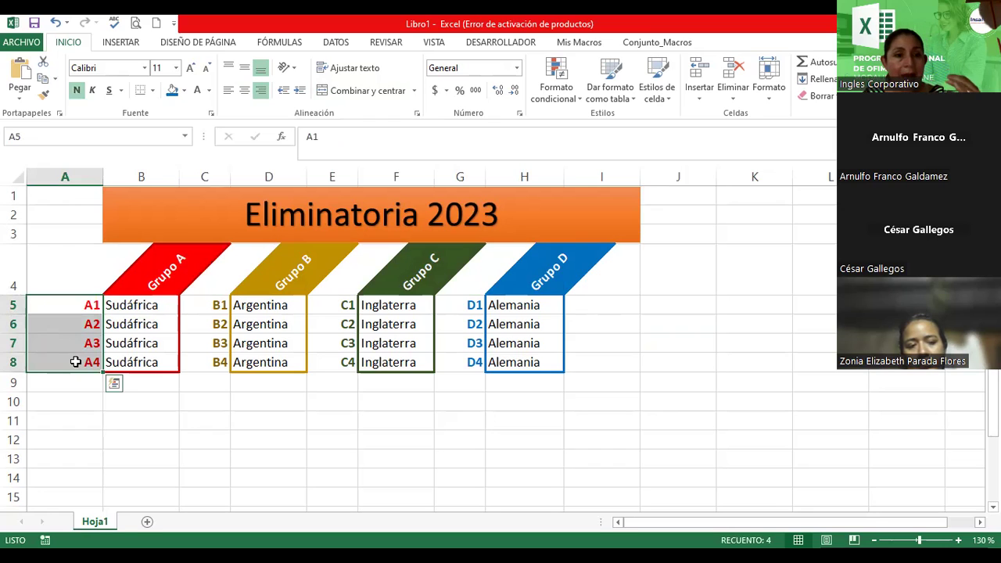
pyautogui.moveTo(208, 307); pyautogui.dragTo(210, 356)
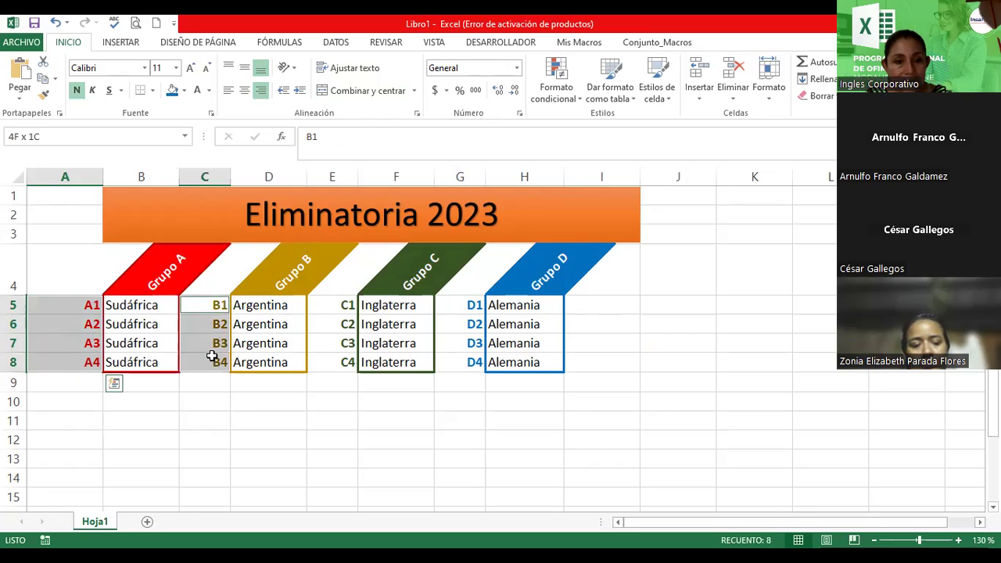
pyautogui.moveTo(341, 305); pyautogui.dragTo(344, 362)
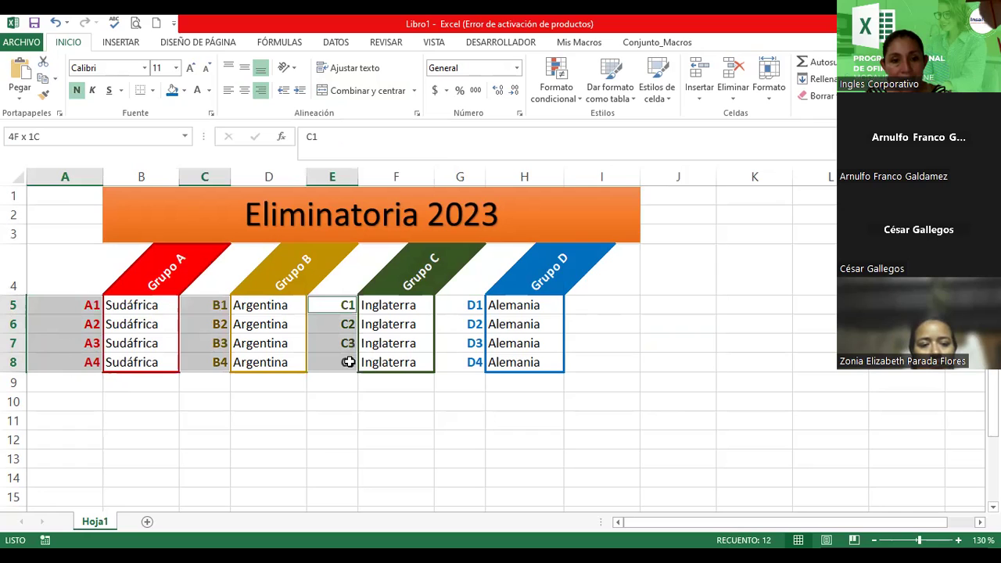
pyautogui.keyDown('ctrl'); pyautogui.click(460, 313); pyautogui.keyUp('ctrl')
pyautogui.moveTo(460, 313); pyautogui.dragTo(462, 363)
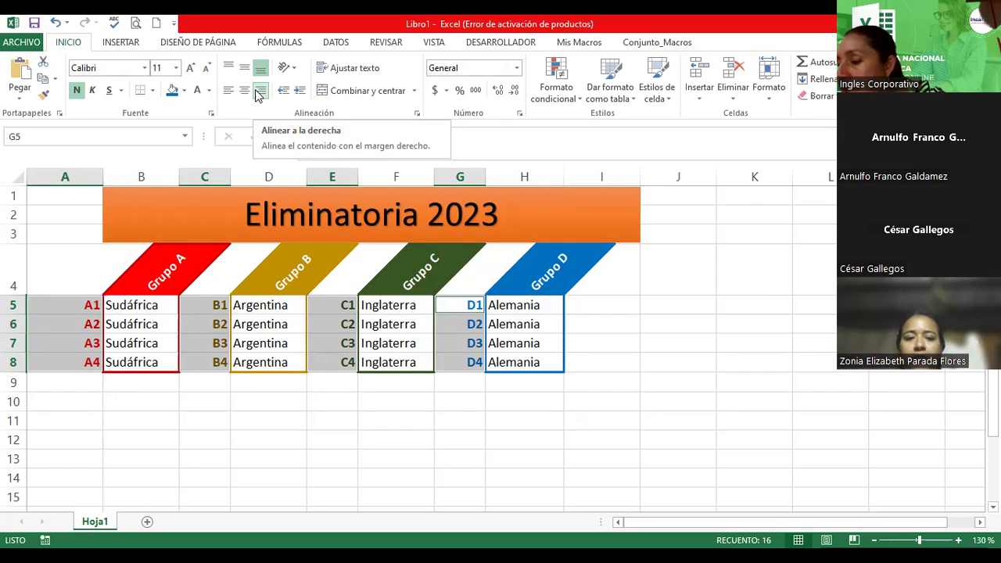
pyautogui.click(685, 315)
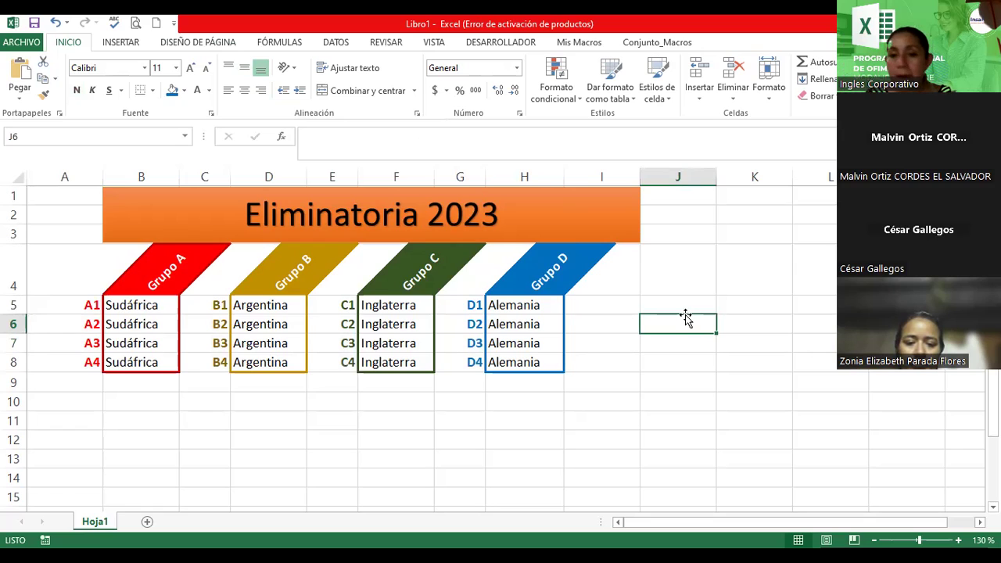
pyautogui.click(630, 303)
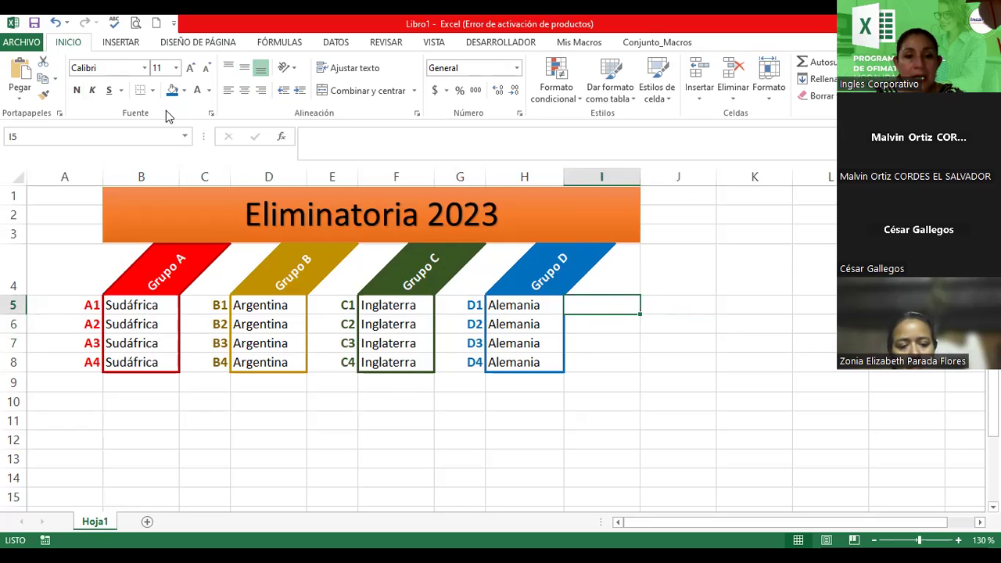
# Draw a curved left-pointing block arrow beside the Grupo D list in column J.
pyautogui.click(119, 44)
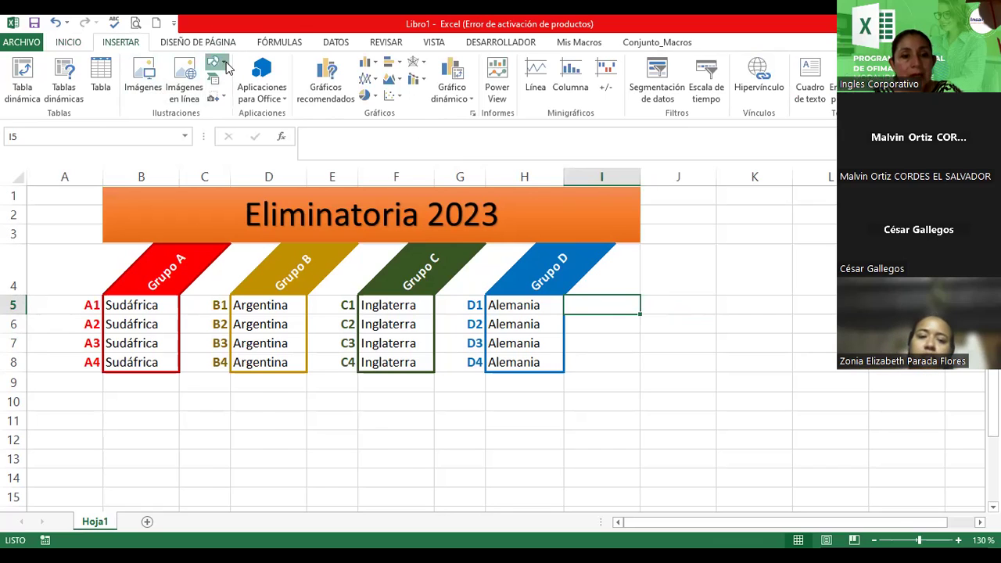
pyautogui.click(223, 63)
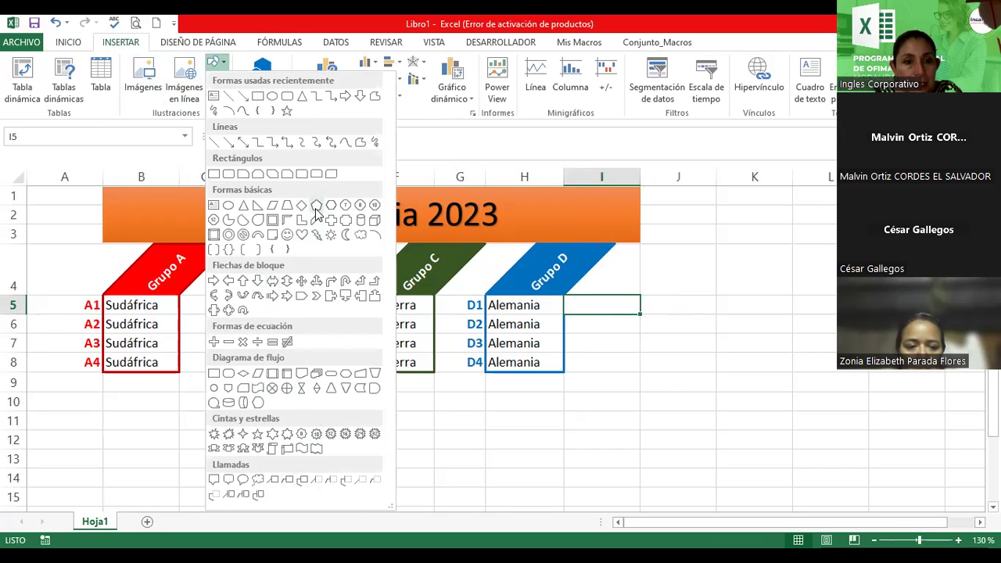
pyautogui.click(227, 298)
pyautogui.moveTo(625, 300)
pyautogui.mouseDown()
pyautogui.moveTo(691, 393)
pyautogui.moveTo(626, 364)
pyautogui.mouseUp()
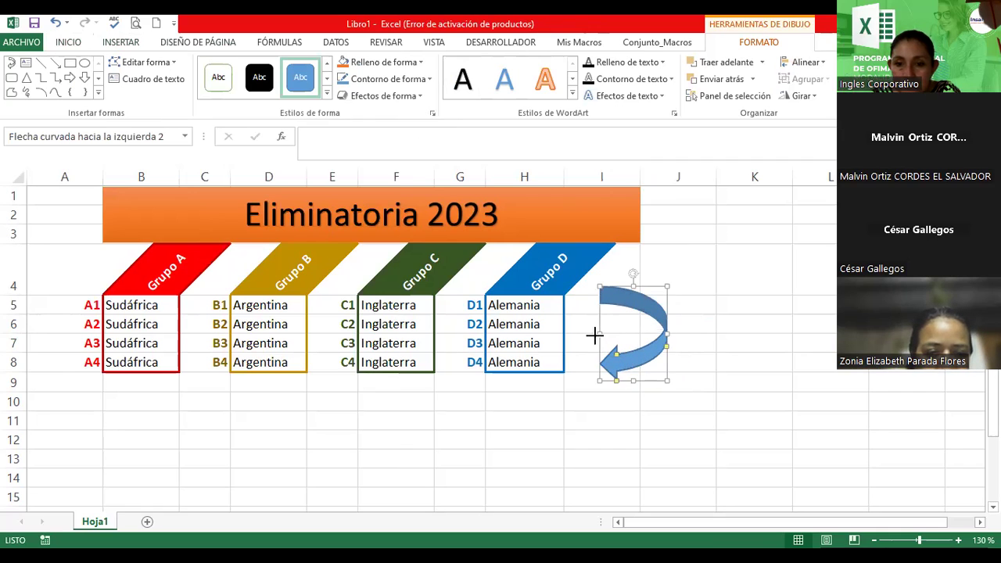
pyautogui.moveTo(655, 297); pyautogui.dragTo(698, 297)
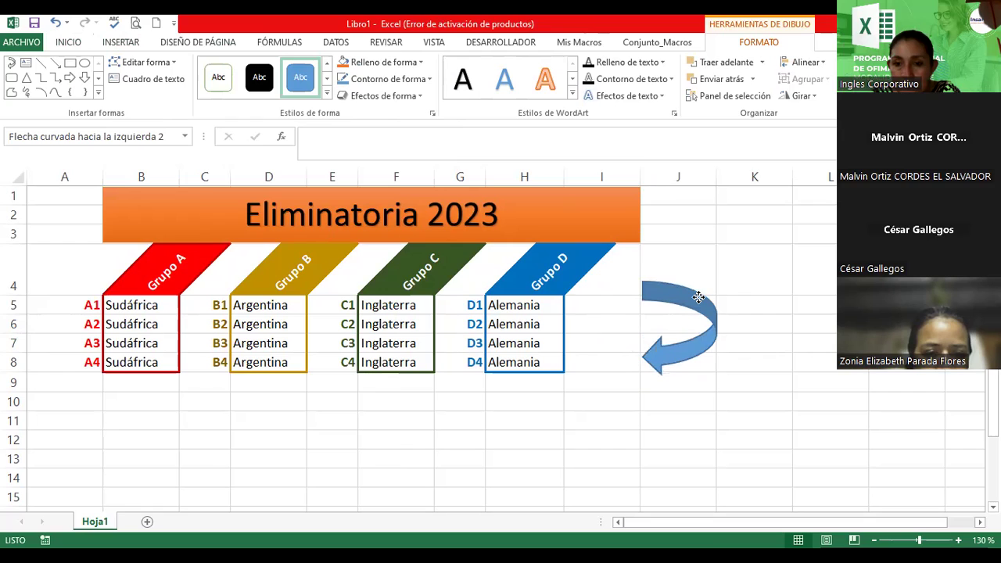
pyautogui.press('Escape')
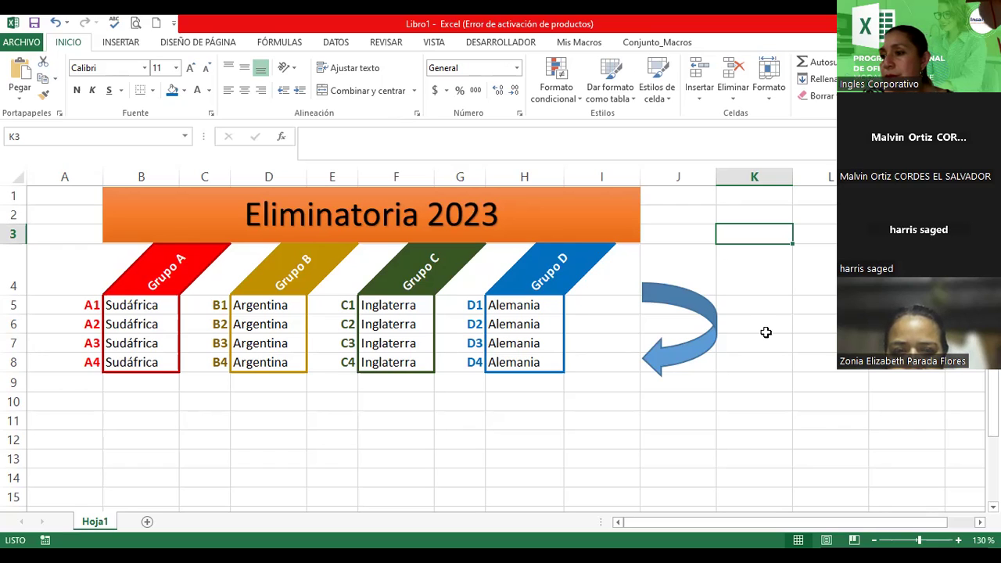
pyautogui.click(426, 208)
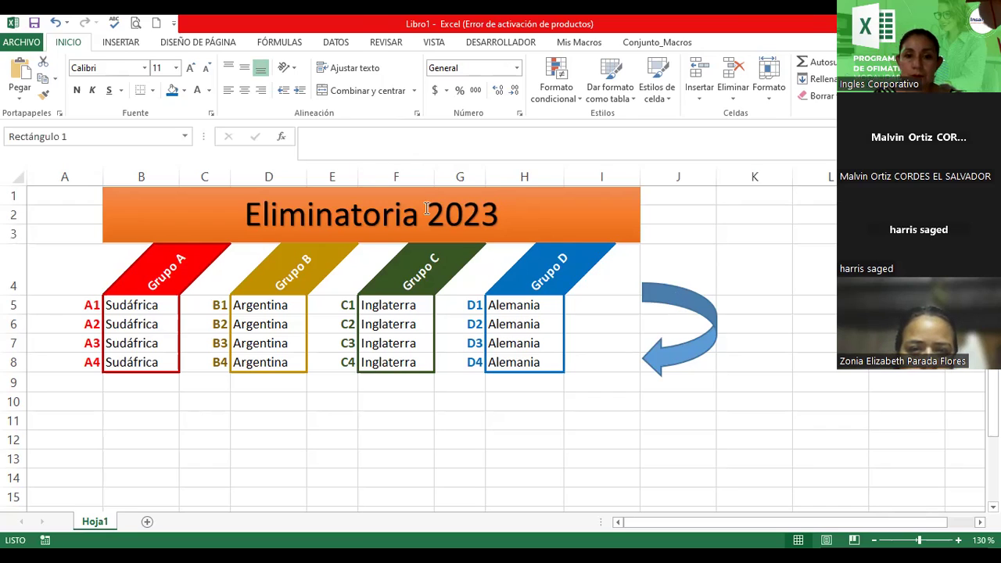
pyautogui.click(497, 214)
pyautogui.moveTo(497, 215); pyautogui.dragTo(277, 218)
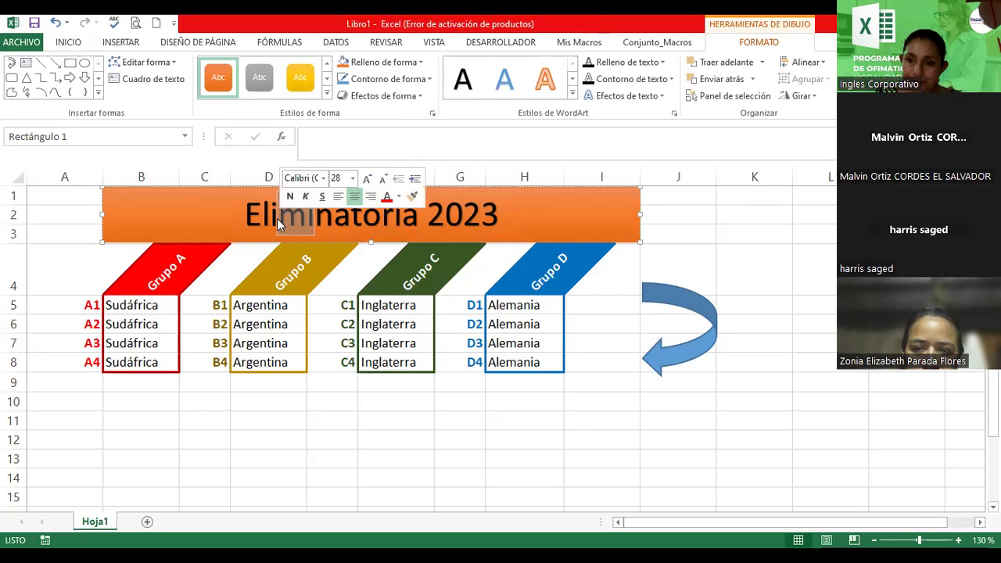
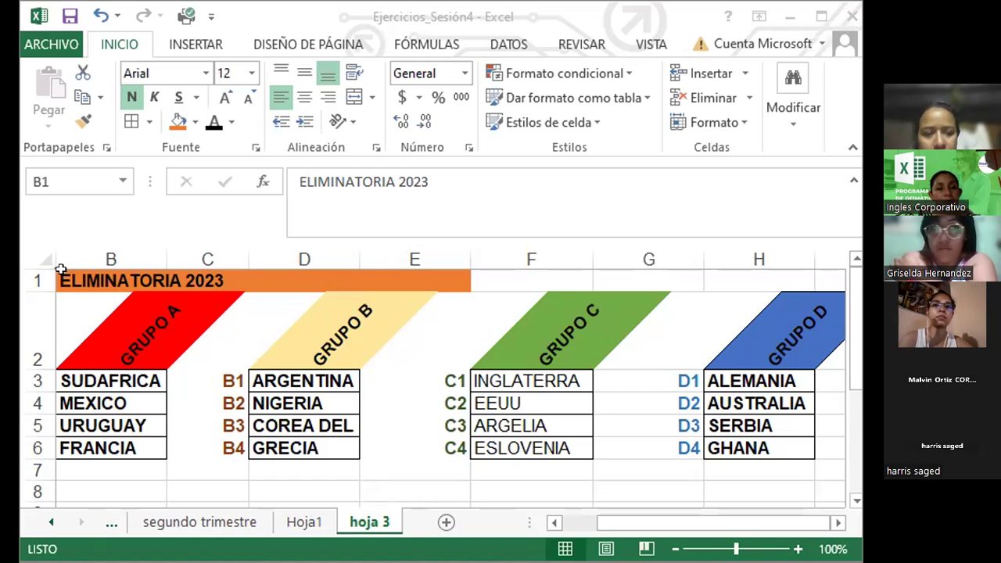
# Unmerge the ELIMINATORIA 2023 title cell and select cells B1 through H1.
pyautogui.click(61, 270)
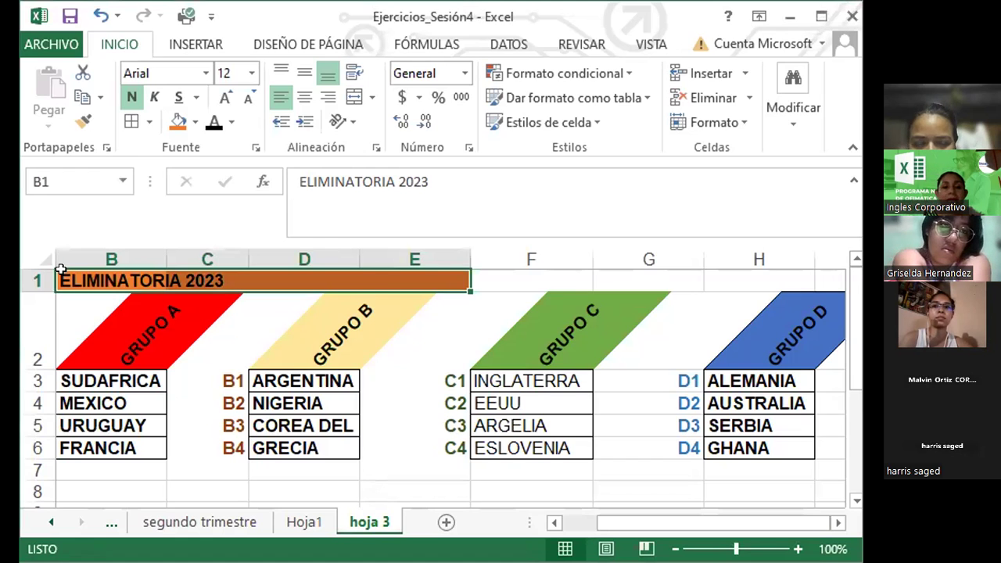
pyautogui.hotkey('ctrl', 'z')
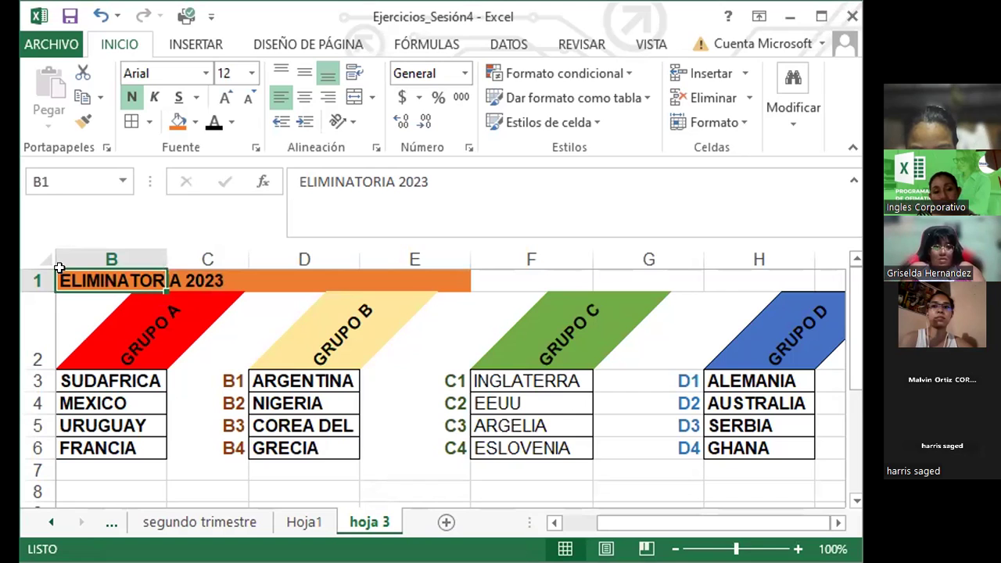
pyautogui.moveTo(66, 268); pyautogui.dragTo(368, 283)
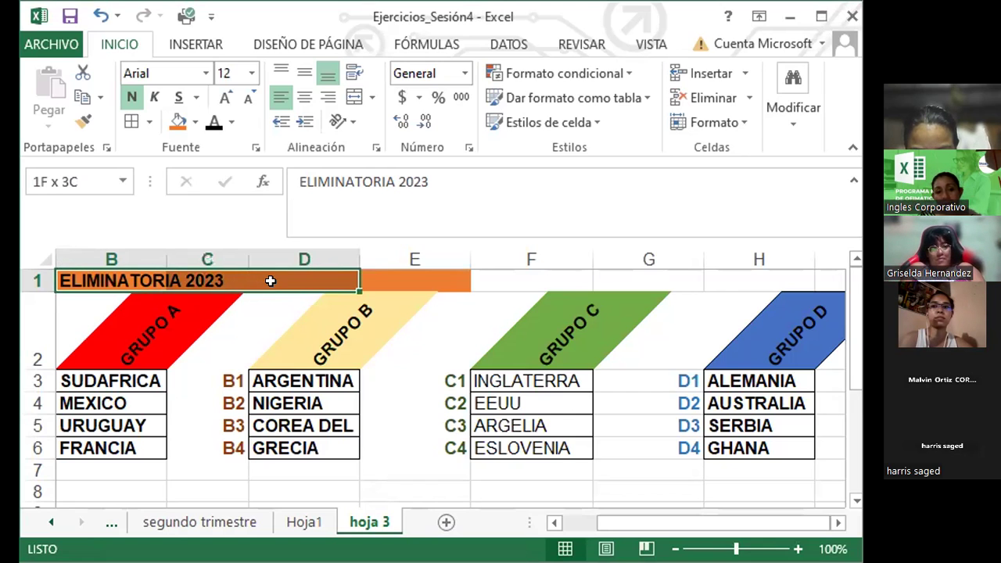
pyautogui.moveTo(368, 283)
pyautogui.mouseDown()
pyautogui.moveTo(486, 269)
pyautogui.moveTo(625, 270)
pyautogui.mouseUp()
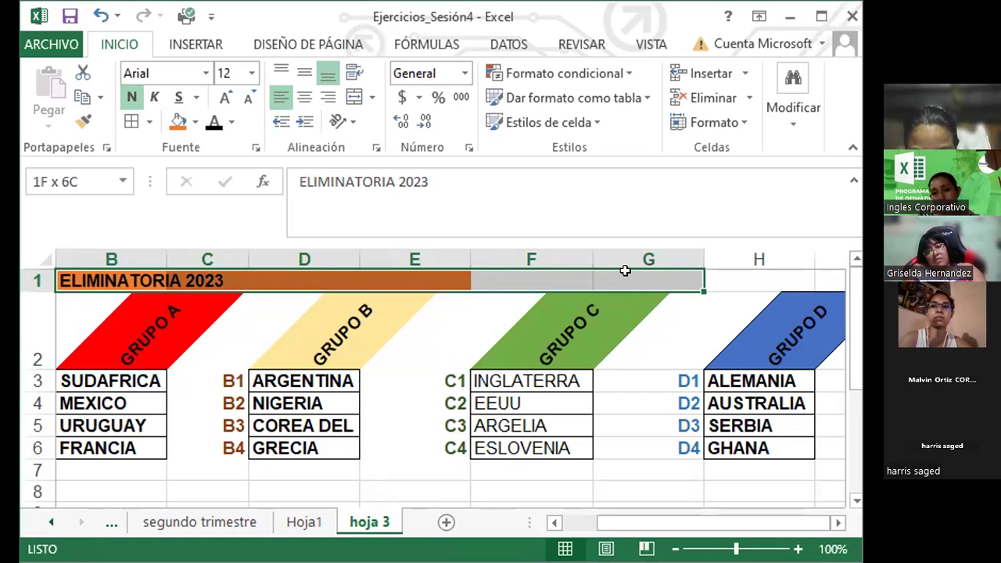
pyautogui.moveTo(681, 279); pyautogui.dragTo(721, 279)
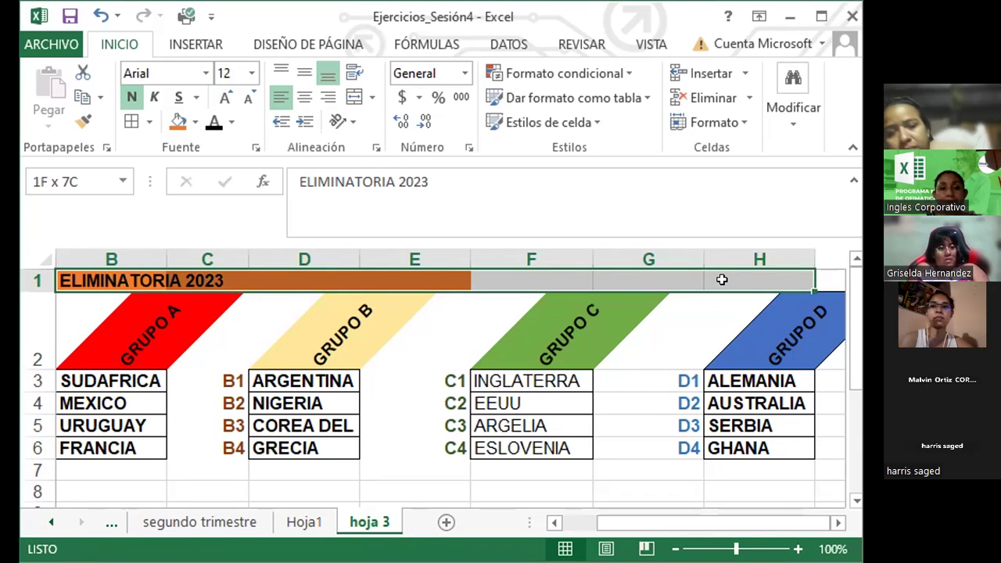
pyautogui.moveTo(714, 279)
pyautogui.mouseDown()
pyautogui.moveTo(547, 281)
pyautogui.moveTo(787, 293)
pyautogui.moveTo(780, 284)
pyautogui.moveTo(790, 269)
pyautogui.moveTo(762, 269)
pyautogui.mouseUp()
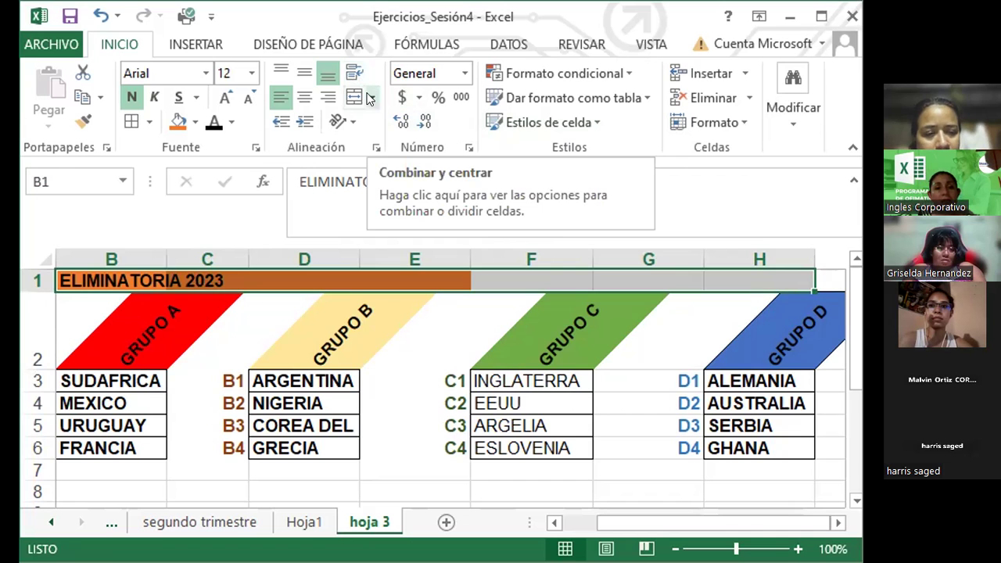
# Merge and centre the ELIMINATORIA 2023 title across B1:H1 at font size 26.
pyautogui.click(370, 97)
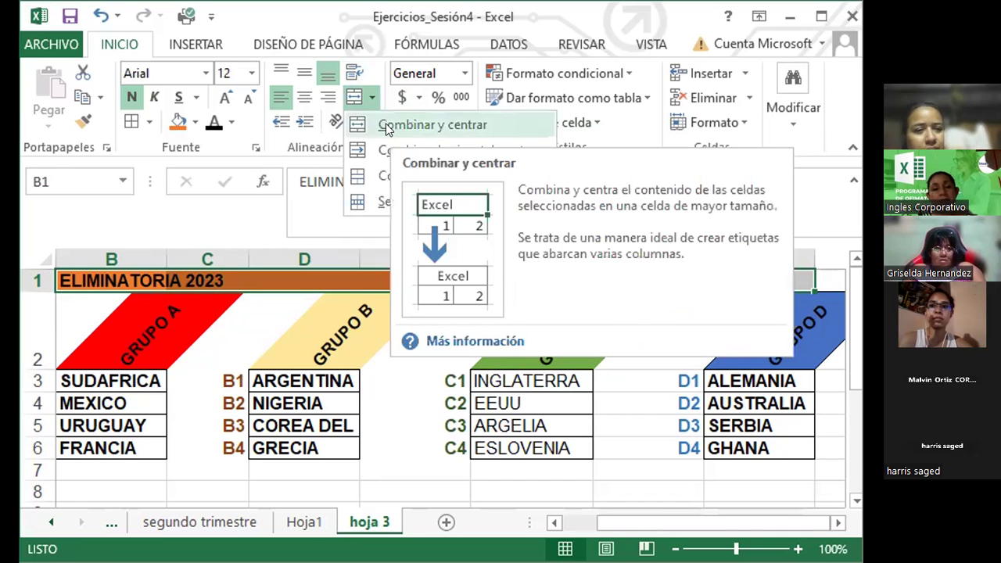
pyautogui.click(387, 129)
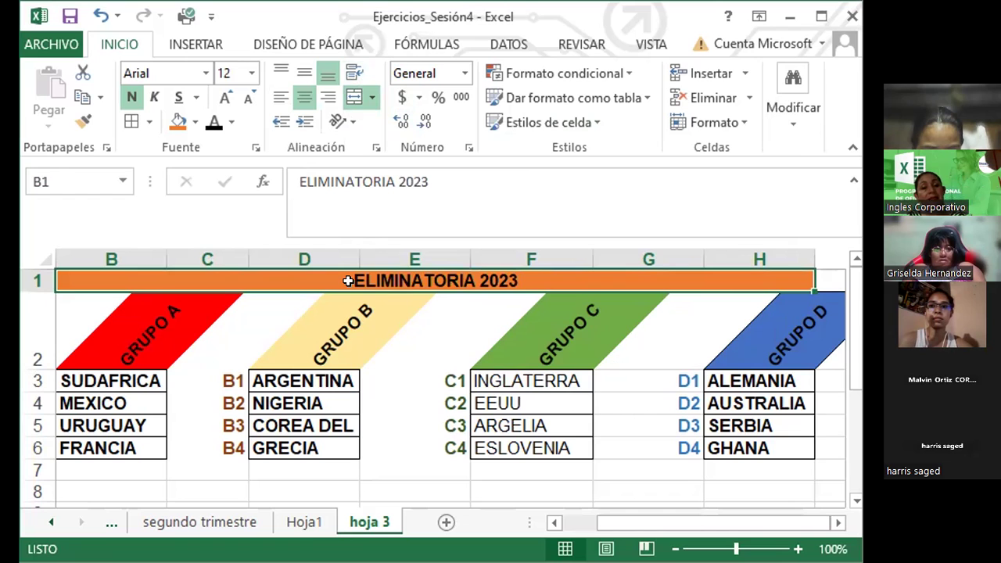
pyautogui.click(248, 74)
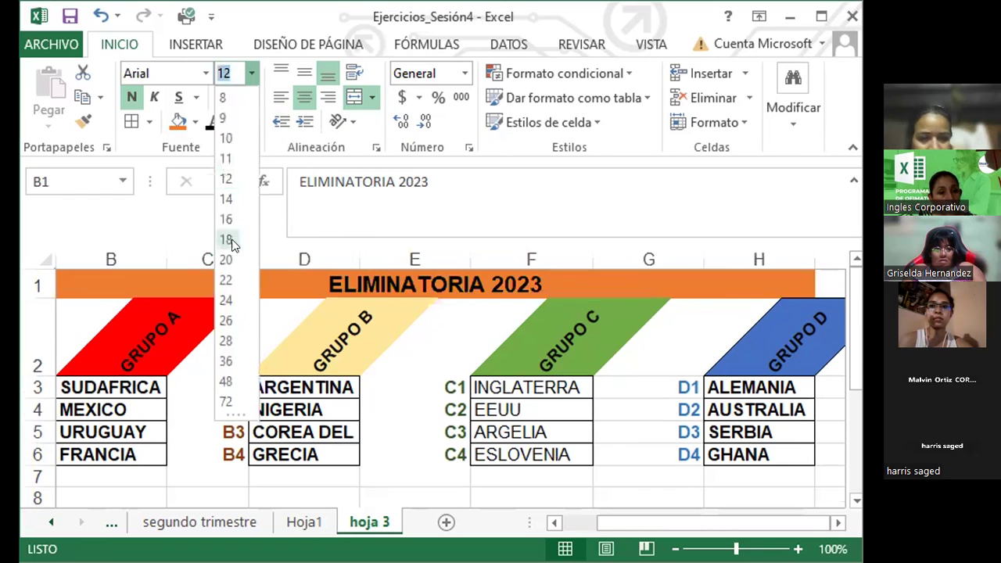
pyautogui.click(225, 319)
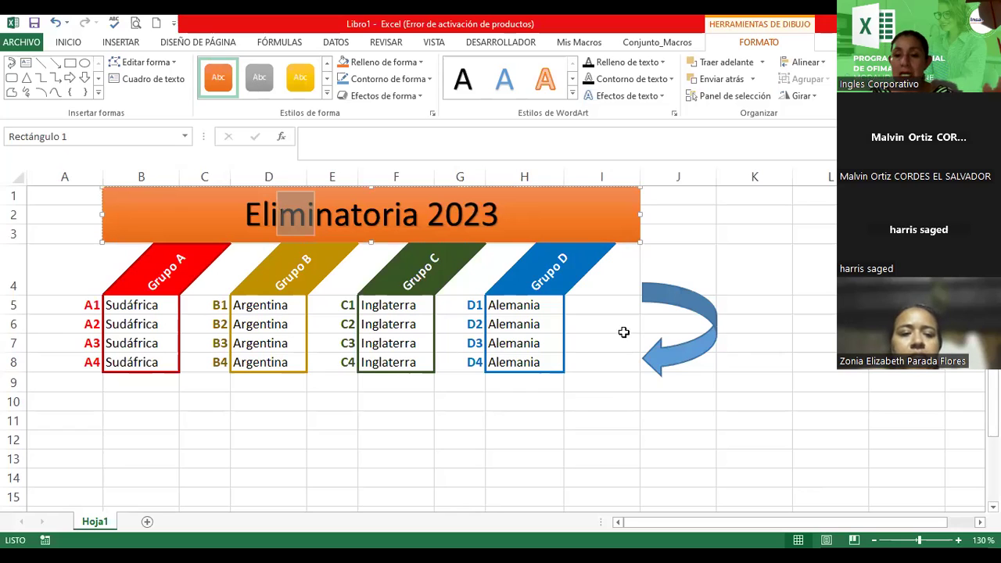
# Add a new blank sheet and rename the first sheet to 'Grupos'.
pyautogui.click(698, 222)
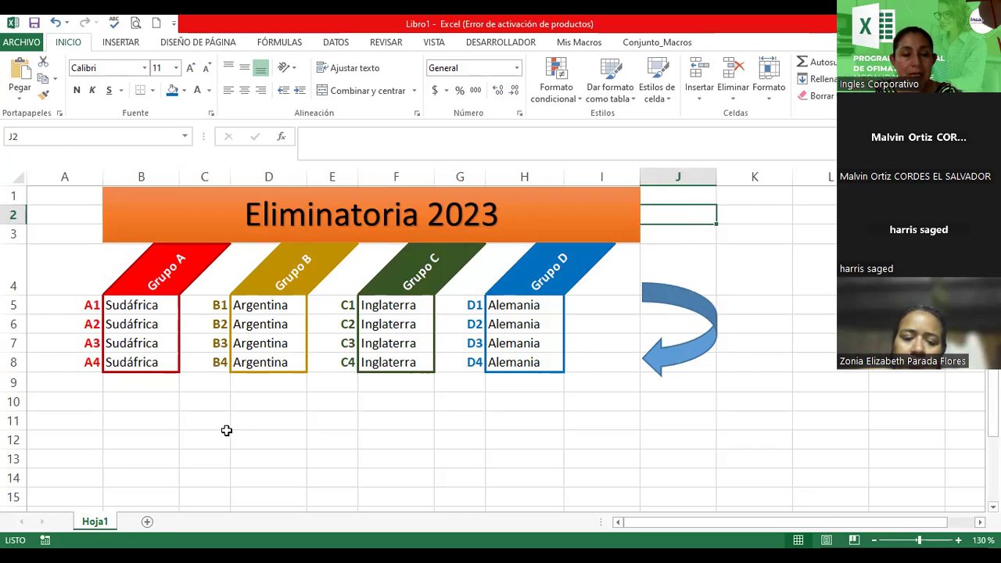
pyautogui.click(146, 522)
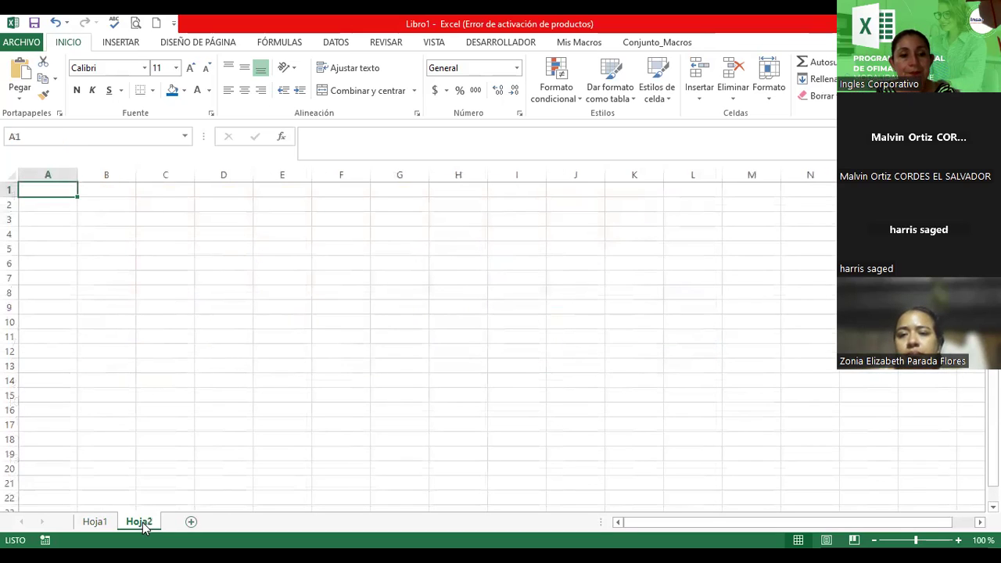
pyautogui.click(91, 521)
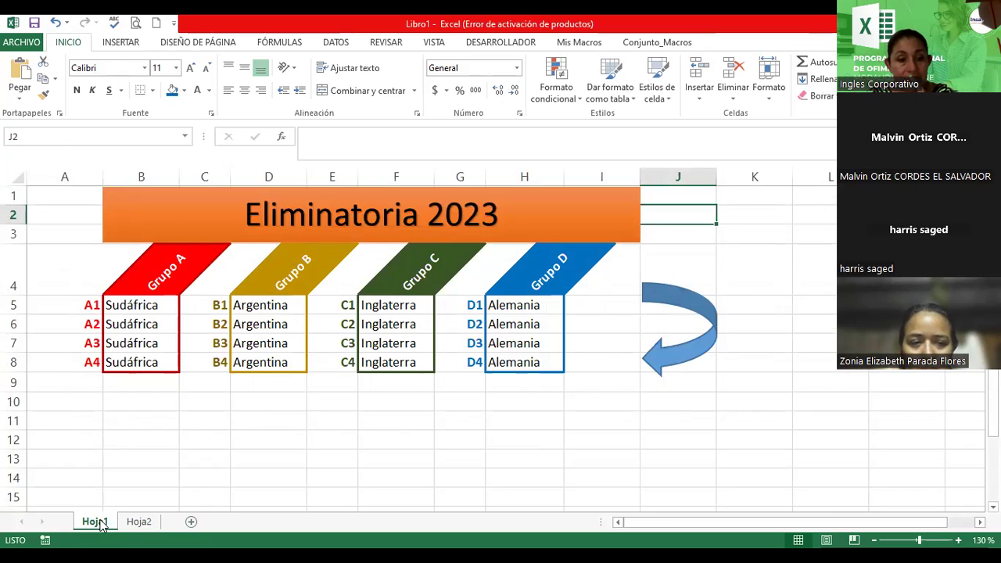
pyautogui.doubleClick(102, 521)
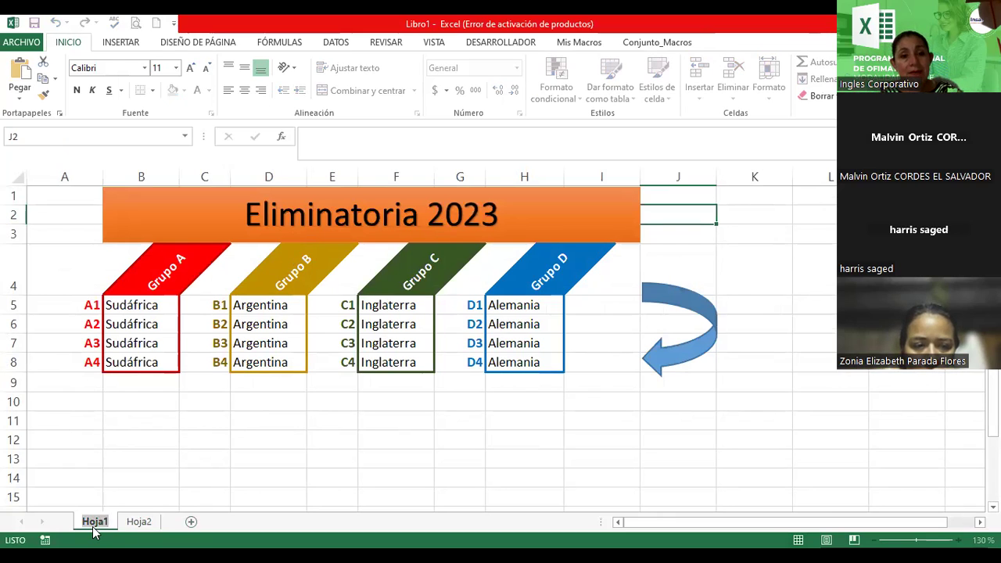
pyautogui.write('Grupos')
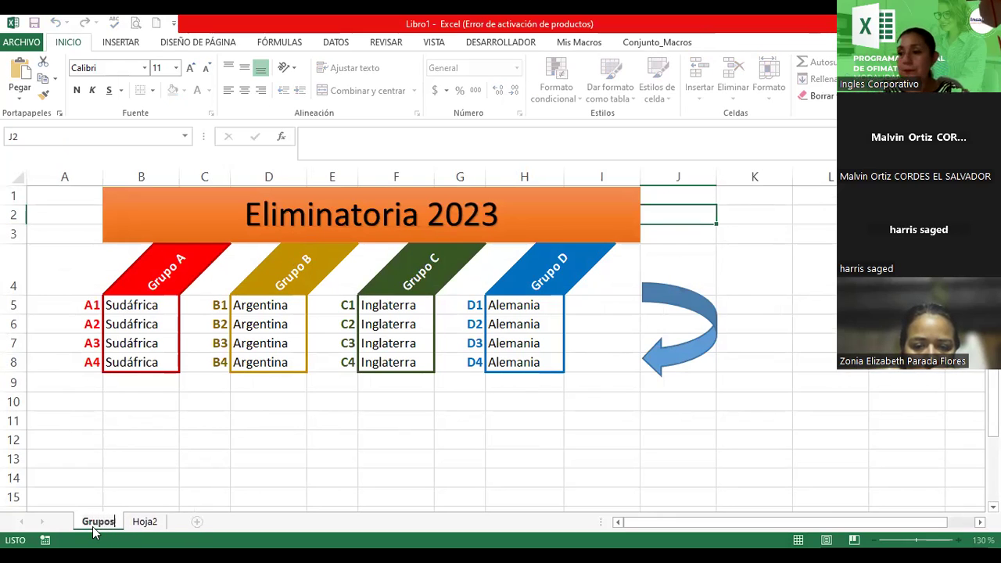
pyautogui.press('Return')
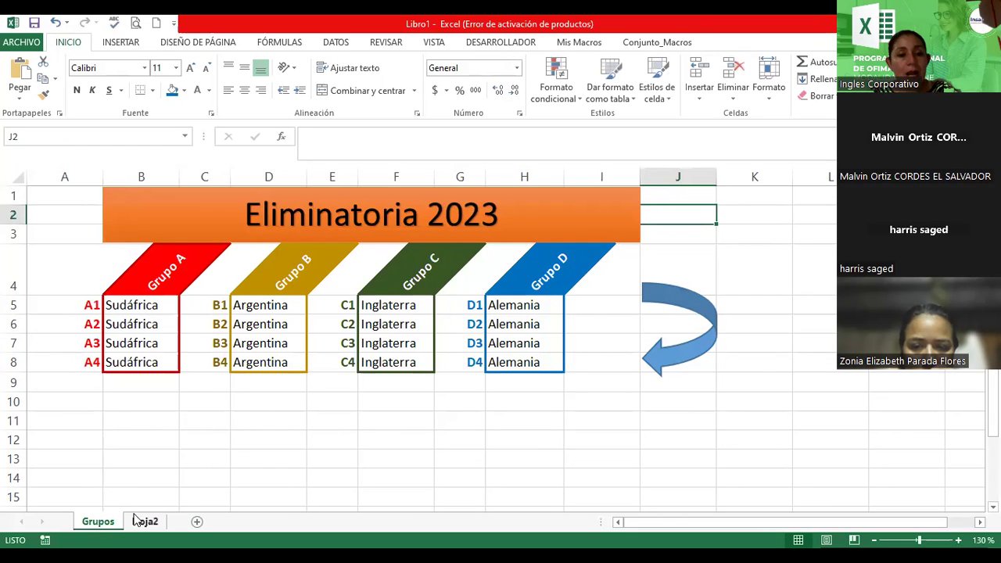
# Rename the new second sheet to 'Datos'.
pyautogui.click(153, 521)
pyautogui.doubleClick(146, 522)
pyautogui.write('Datos')
pyautogui.press('Return')
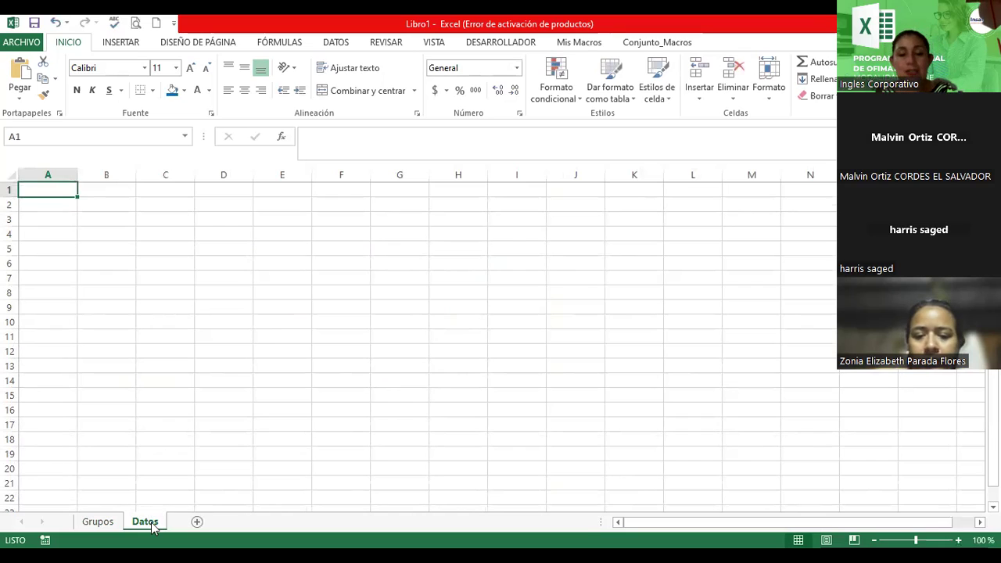
# Colour the Grupos sheet tab red.
pyautogui.rightClick(152, 523)
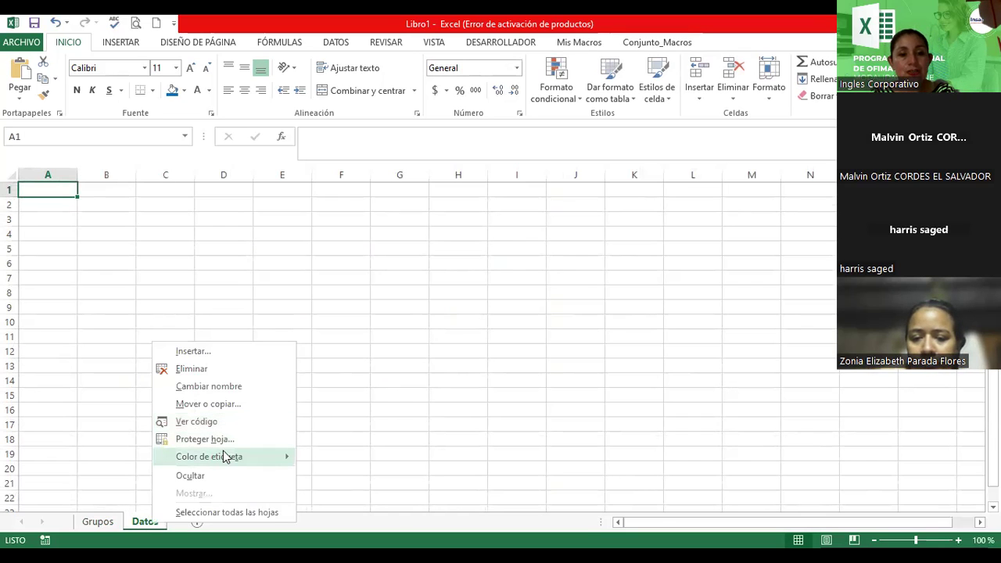
pyautogui.moveTo(209, 457)
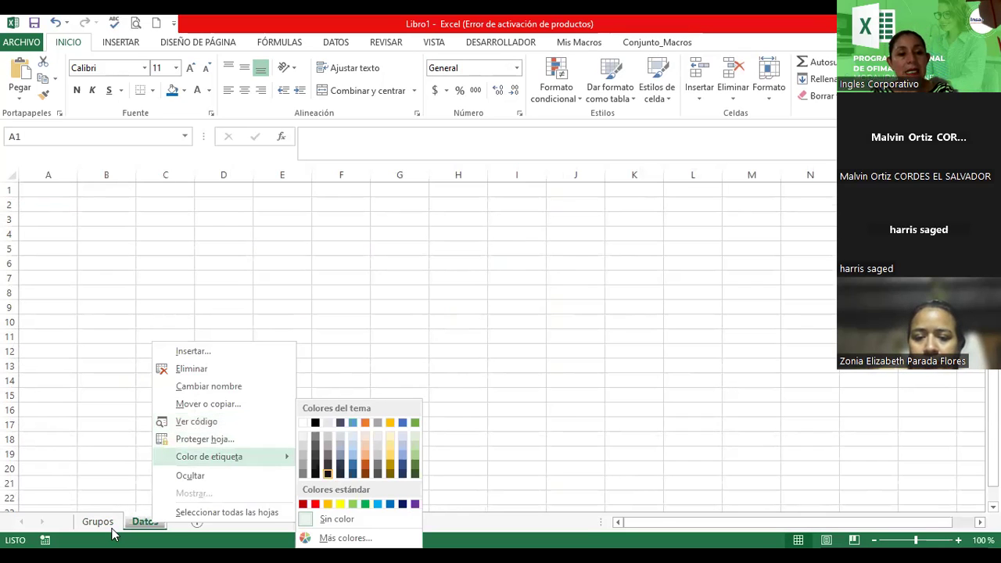
pyautogui.click(92, 525)
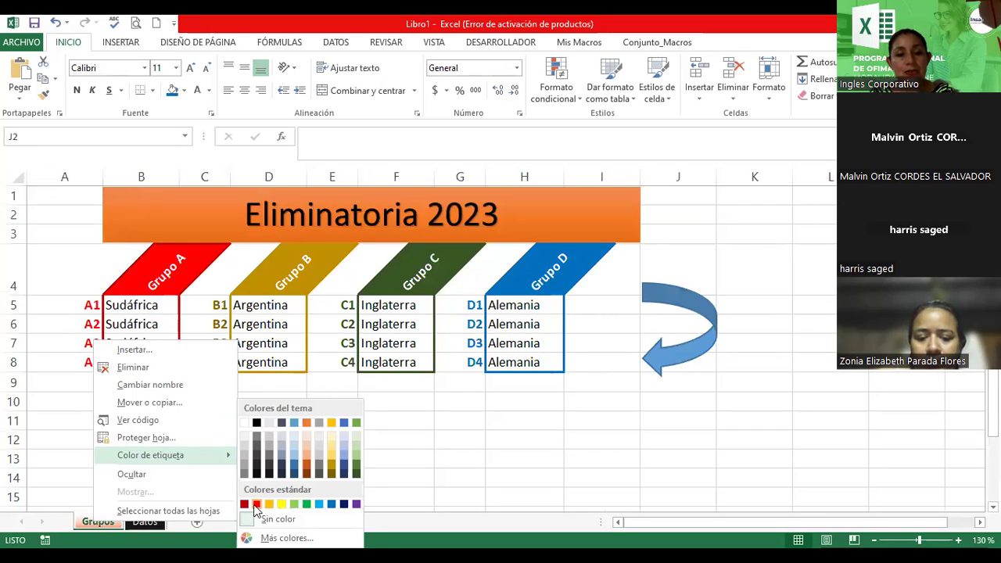
pyautogui.click(252, 505)
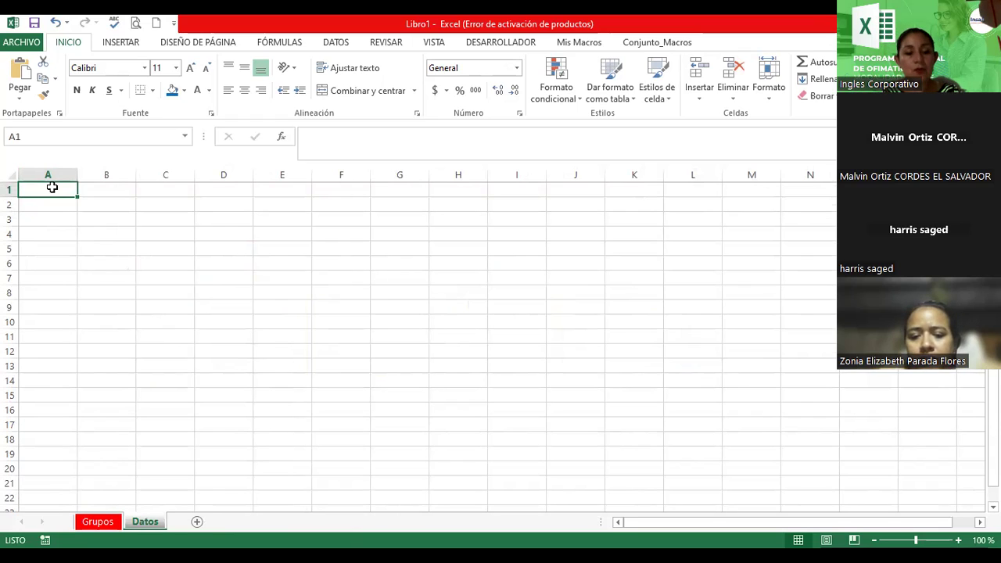
# Enter the heading 'Datos de Usuario' in cell A1 and return to the Datos sheet.
pyautogui.write('Datos de Usuario')
pyautogui.press('Return')
pyautogui.click(52, 187)
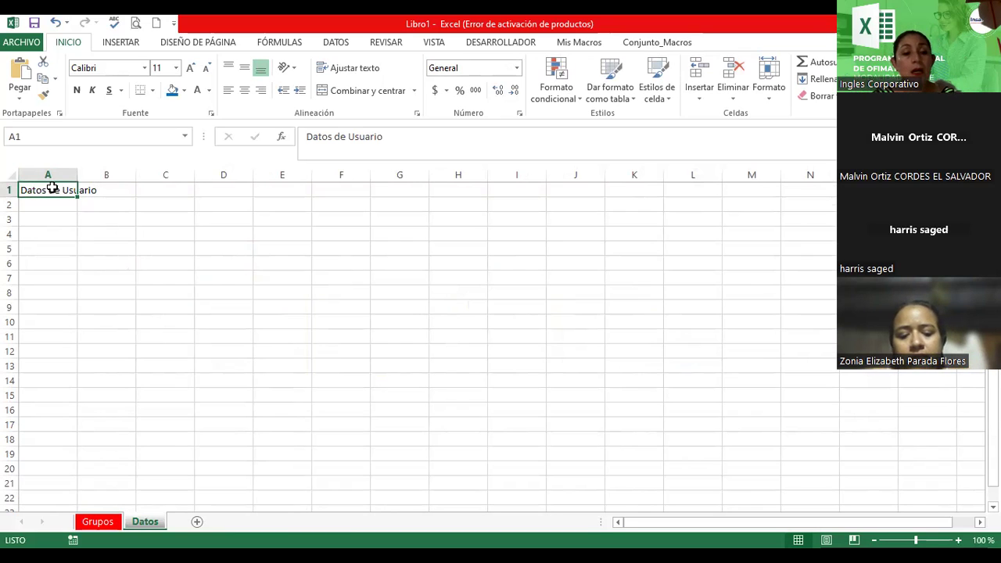
pyautogui.click(104, 525)
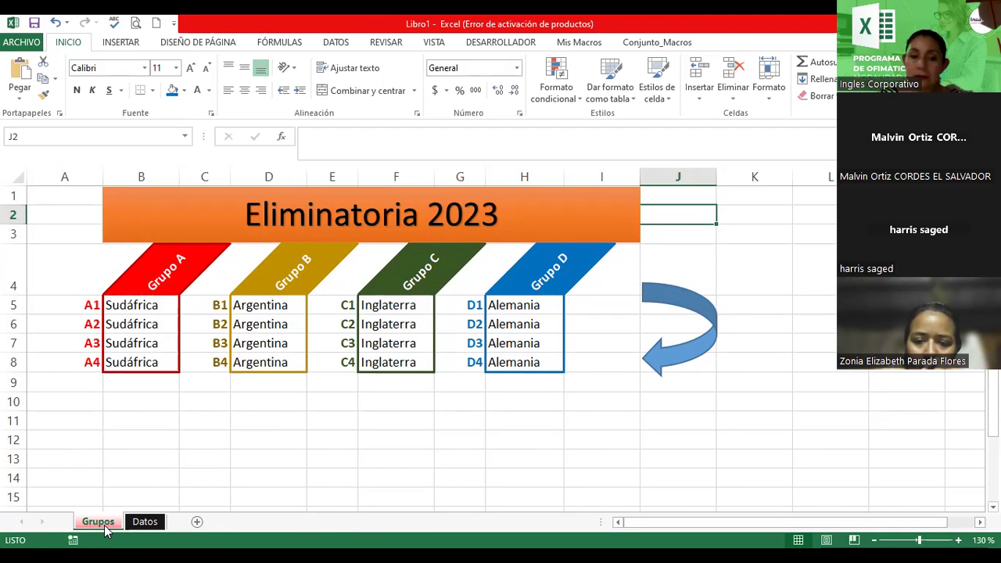
pyautogui.rightClick(107, 531)
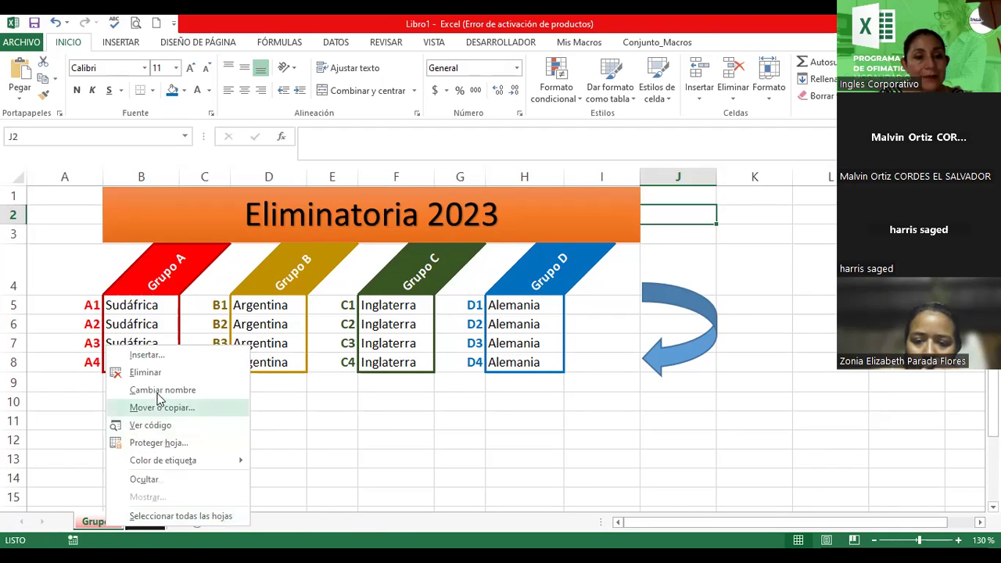
pyautogui.moveTo(163, 460)
pyautogui.click(455, 413)
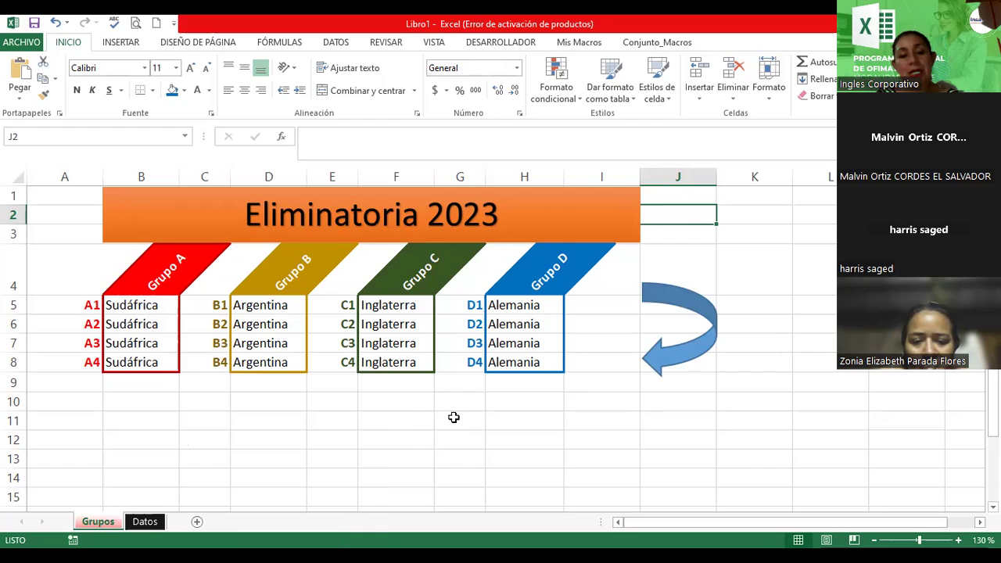
pyautogui.click(149, 522)
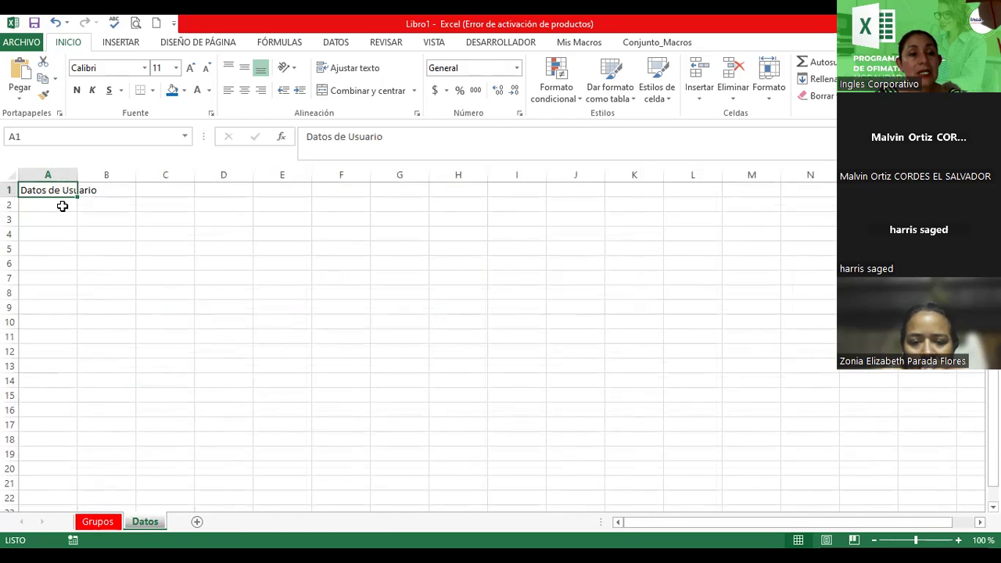
# Replace the partial text in A2 with 'TOTAL DE IMPULSOS TRIMESTRALES' in capitals.
pyautogui.scroll(5, 62, 207)
pyautogui.scroll(2, 67, 227)
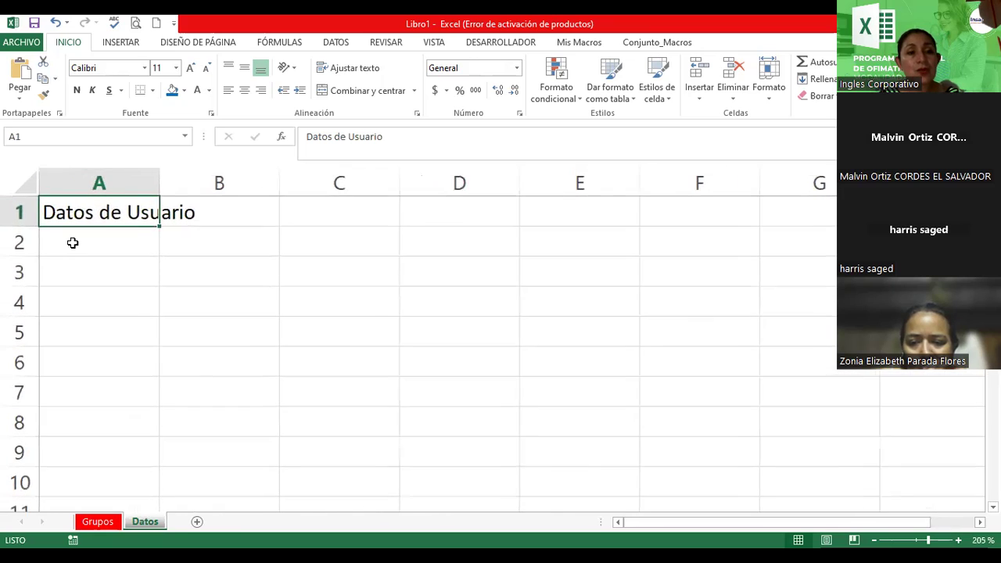
pyautogui.click(72, 243)
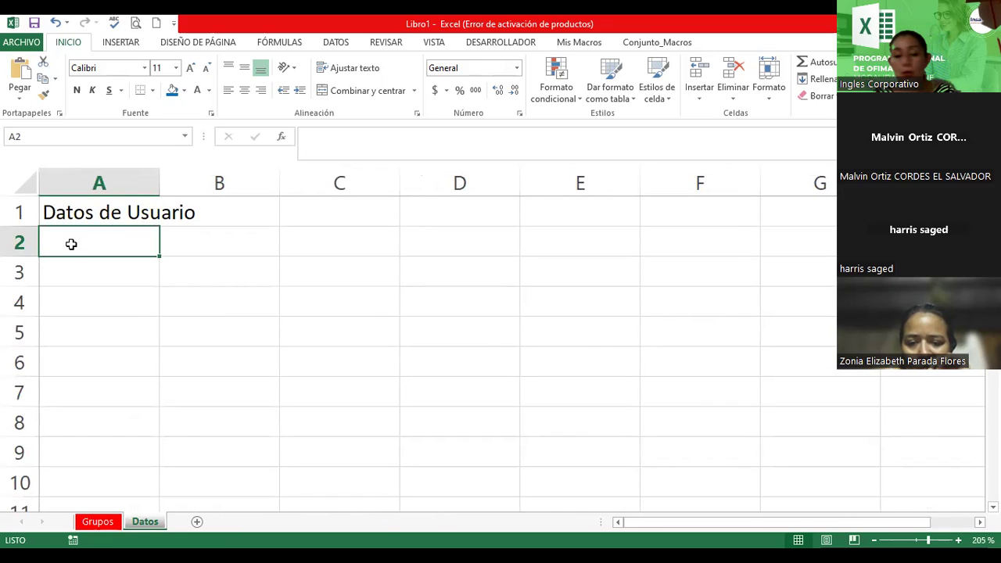
pyautogui.write('Total')
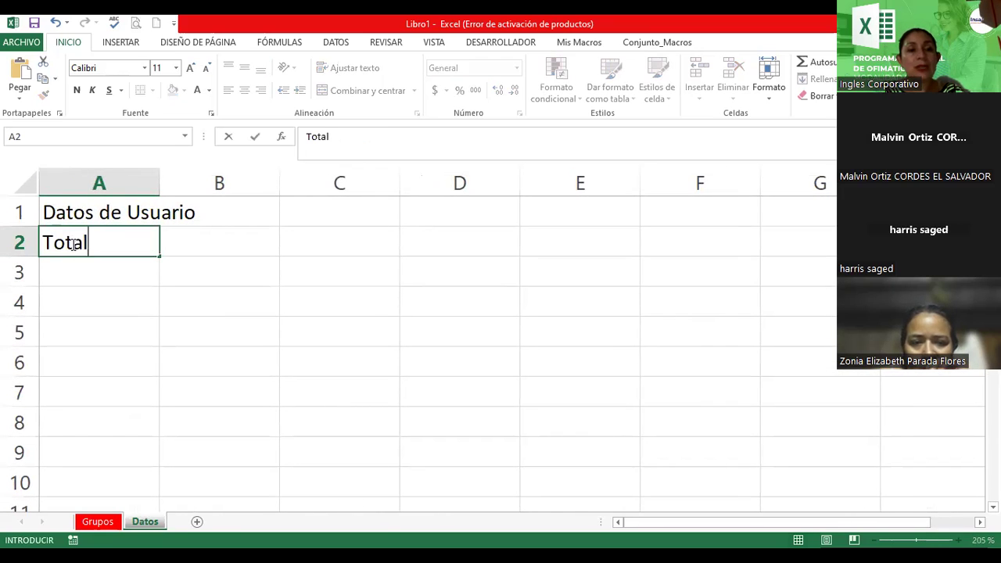
pyautogui.write(' de imp')
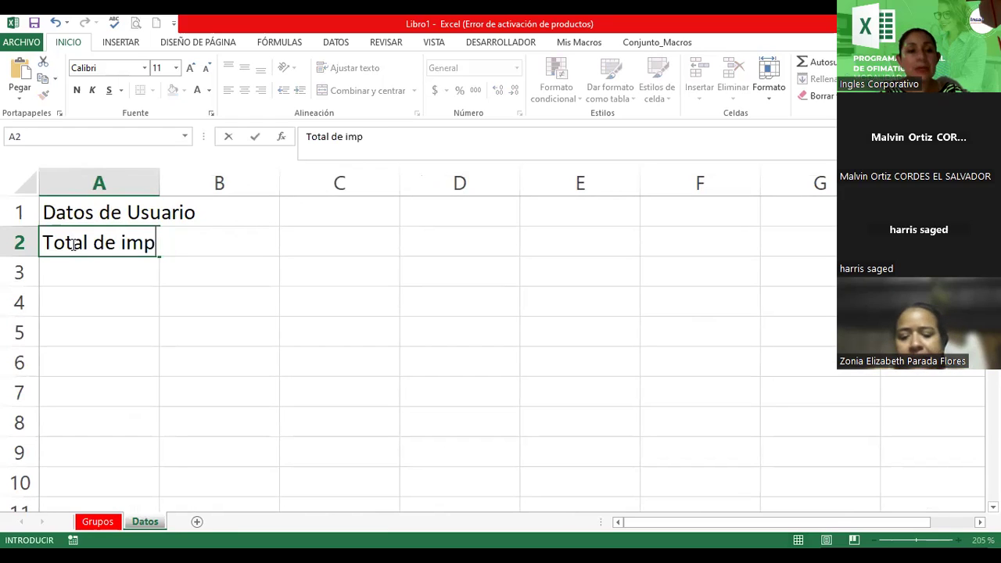
pyautogui.press('BackSpace')
pyautogui.press('BackSpace')
pyautogui.press('BackSpace')
pyautogui.press('BackSpace')
pyautogui.press('BackSpace')
pyautogui.press('BackSpace')
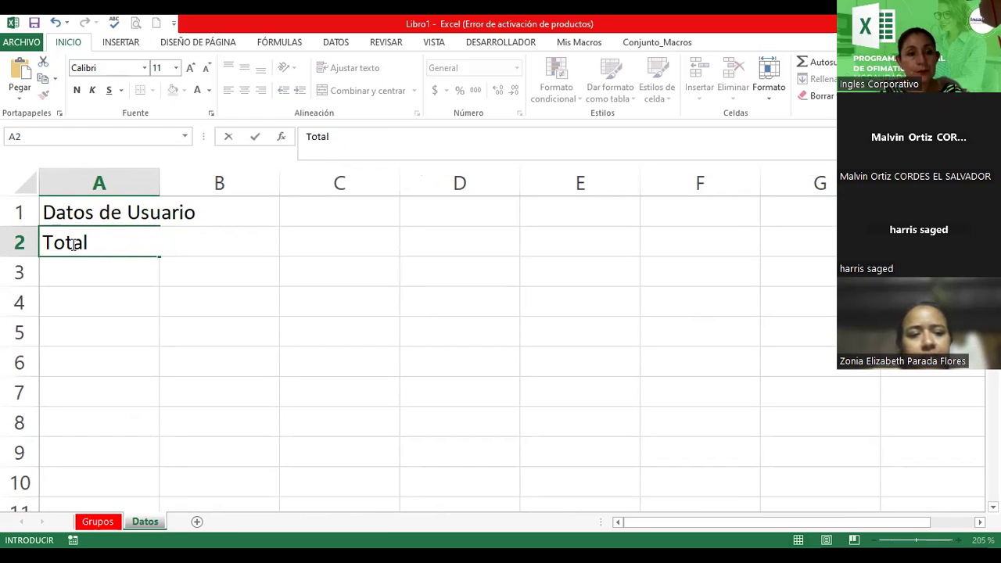
pyautogui.press('BackSpace')
pyautogui.press('BackSpace')
pyautogui.press('BackSpace')
pyautogui.press('BackSpace')
pyautogui.write('OTAL DE IMP')
pyautogui.press('BackSpace')
pyautogui.write('MPULSOS TRIMESTRALES')
pyautogui.press('Return')
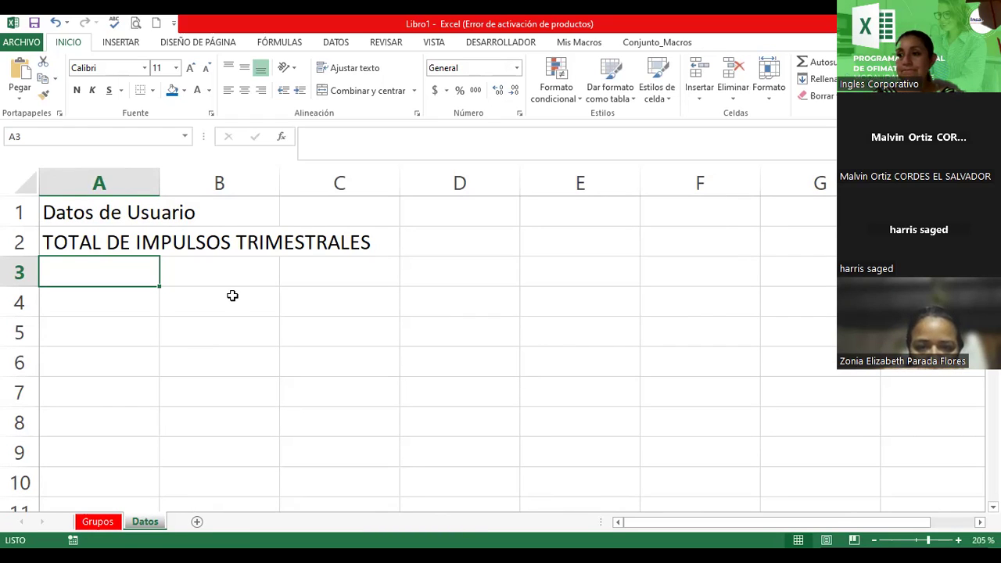
# Enlarge the Datos de Usuario title in A1 to font size 20.
pyautogui.click(129, 210)
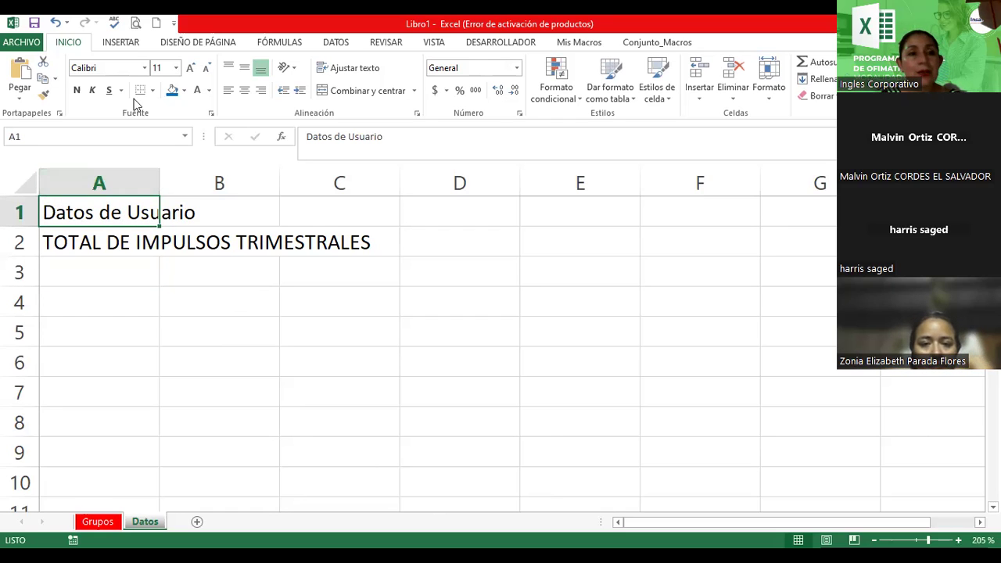
pyautogui.click(192, 69)
pyautogui.click(192, 69)
pyautogui.click(192, 69)
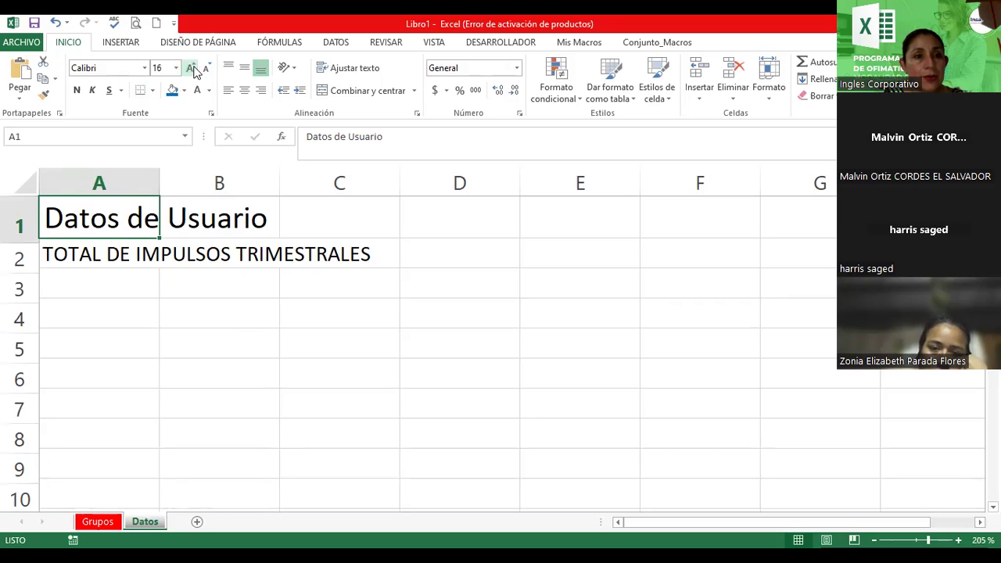
pyautogui.click(192, 68)
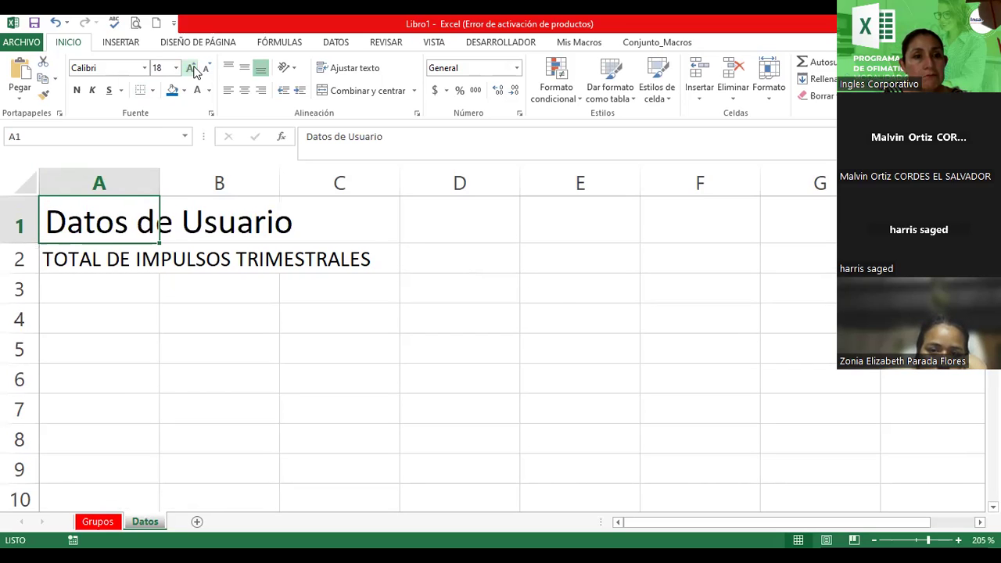
pyautogui.click(192, 69)
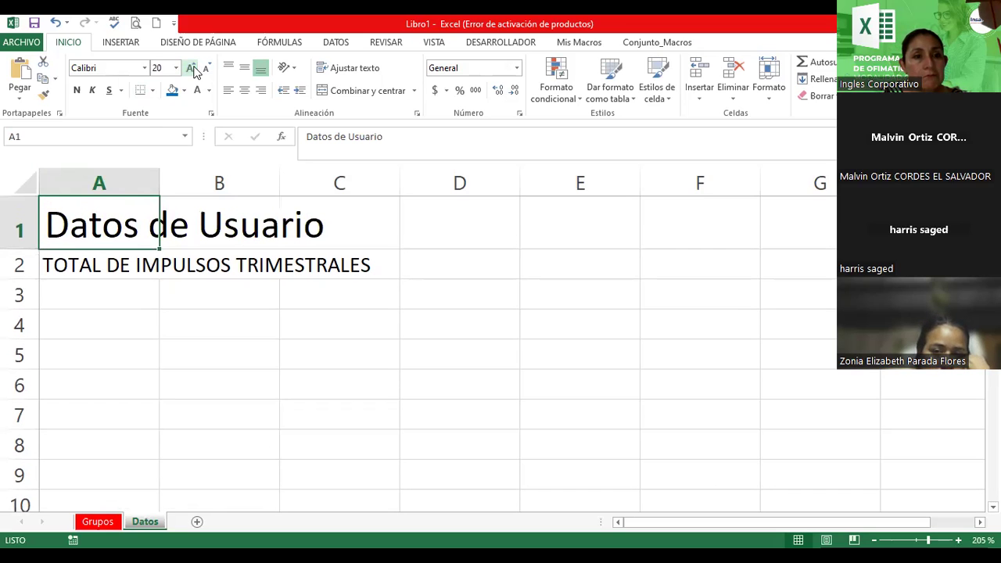
# Enlarge the TOTAL DE IMPULSOS TRIMESTRALES line in A2 to font size 16.
pyautogui.click(98, 266)
pyautogui.click(191, 69)
pyautogui.click(191, 68)
pyautogui.click(192, 69)
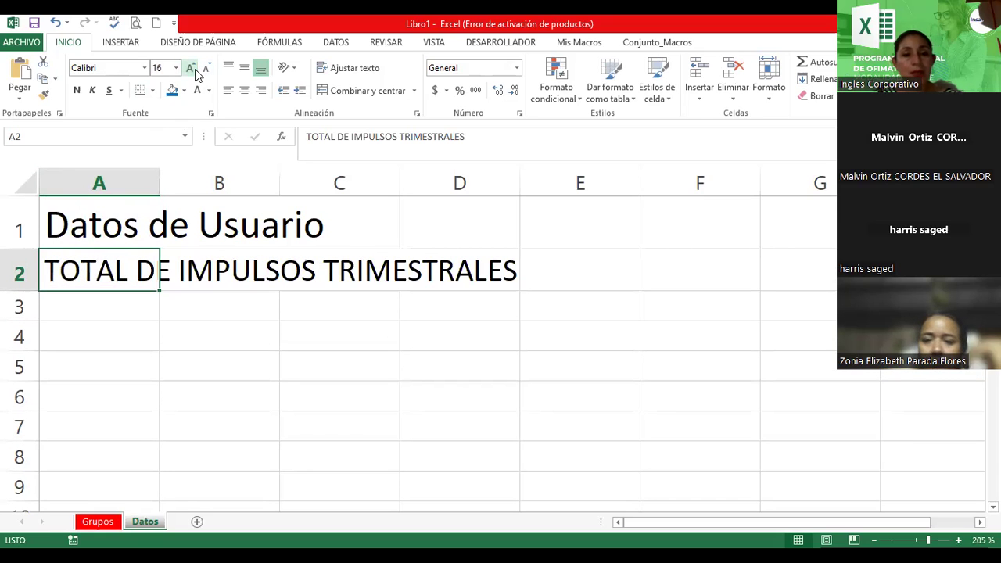
# Make the Datos de Usuario title in A1 bold.
pyautogui.click(94, 228)
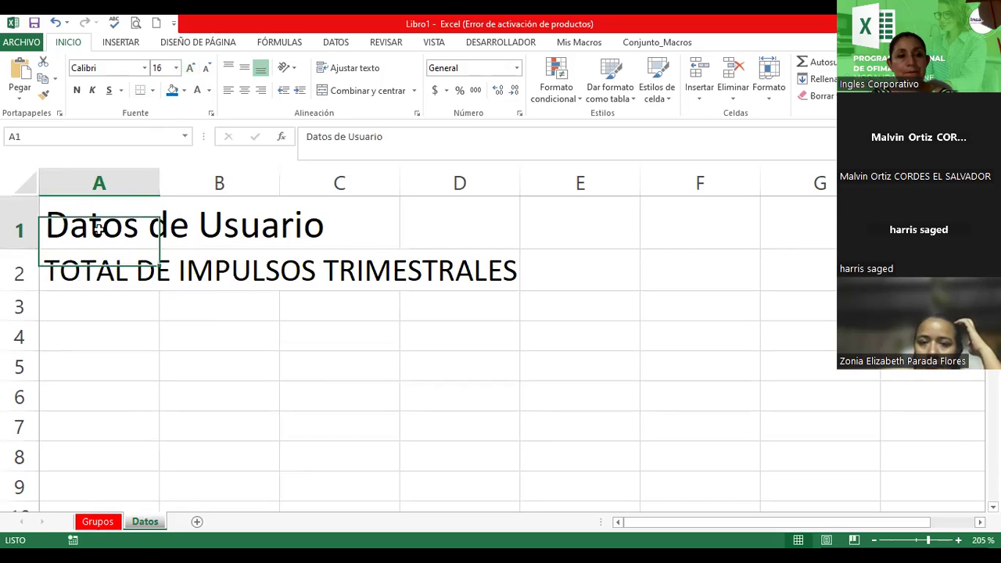
pyautogui.click(75, 91)
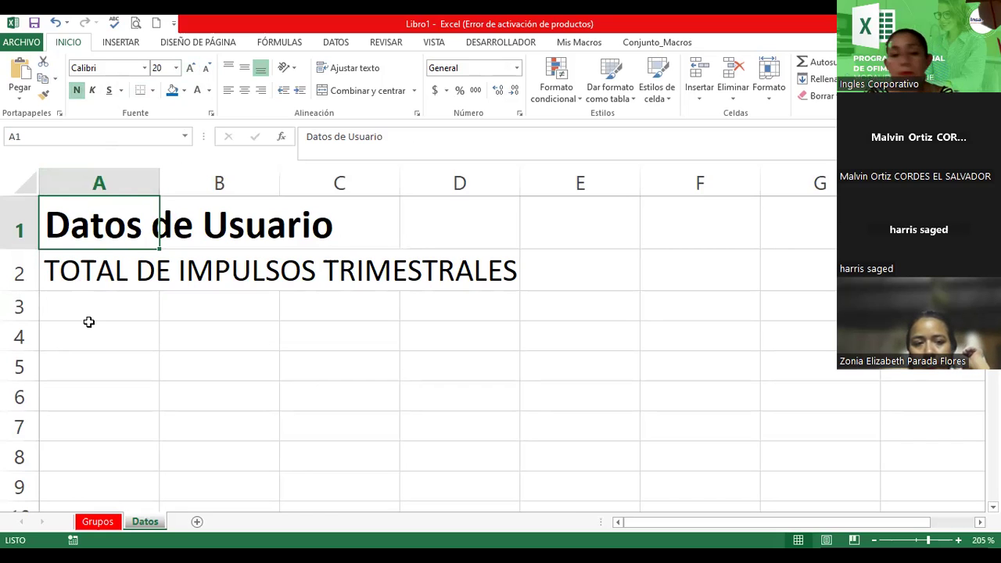
pyautogui.click(95, 304)
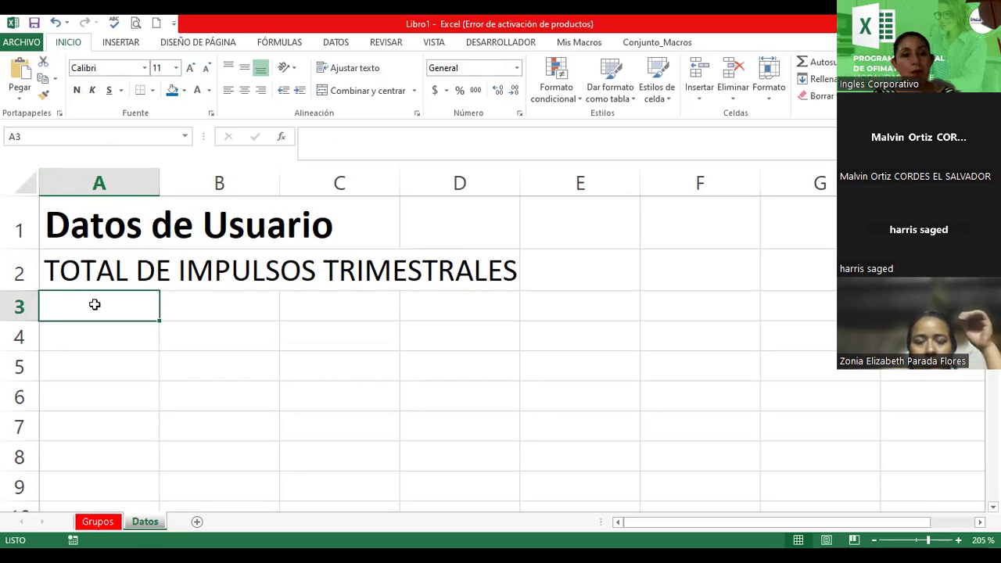
# Enter the headers 'Código Usuario' in A3 and 'Celular Usuario' in B3.
pyautogui.write('C')
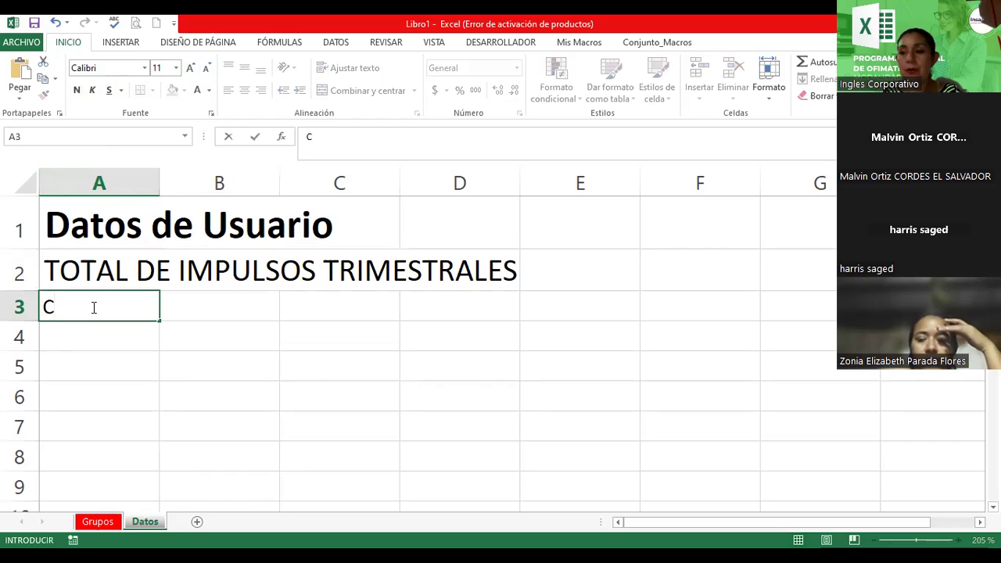
pyautogui.write('{oi')
pyautogui.press('BackSpace')
pyautogui.press('BackSpace')
pyautogui.press('BackSpace')
pyautogui.write('ódigo ')
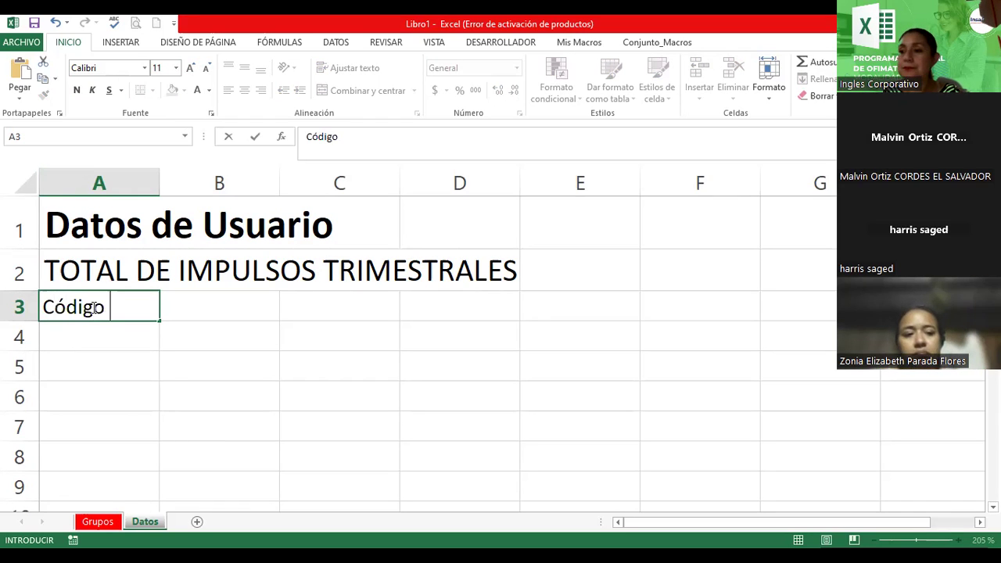
pyautogui.write('Usu')
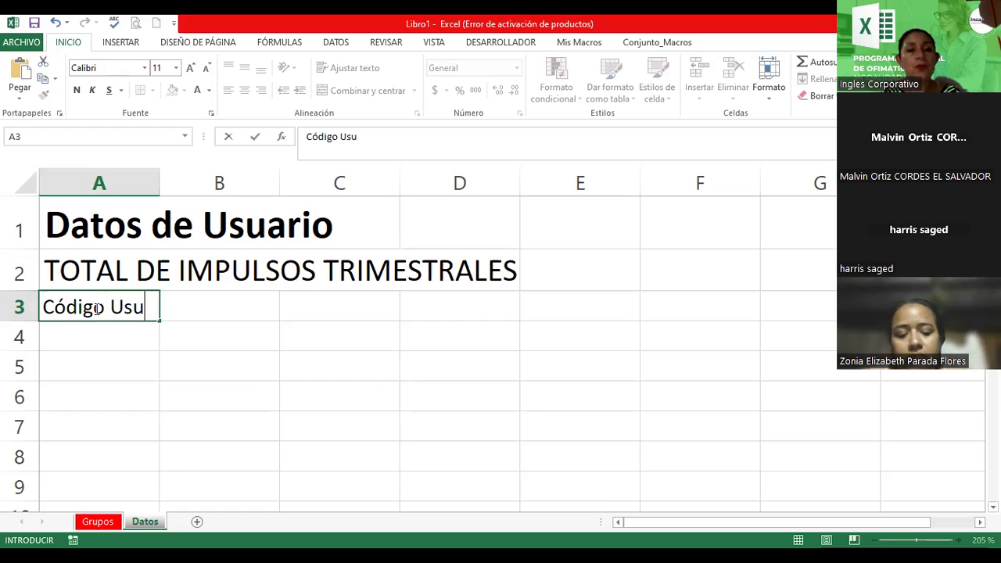
pyautogui.write('ario')
pyautogui.press('Return')
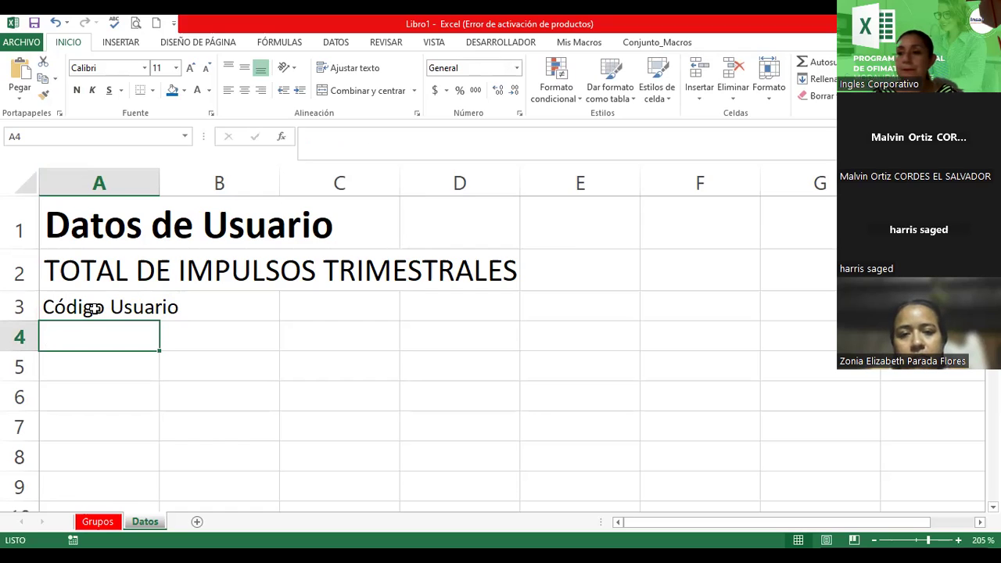
pyautogui.click(233, 307)
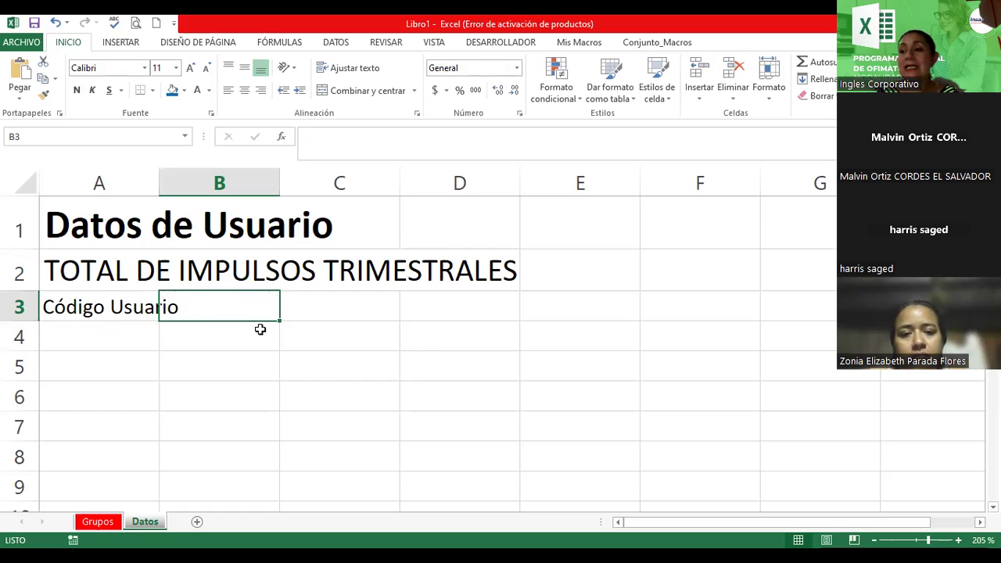
pyautogui.write('Celular Us')
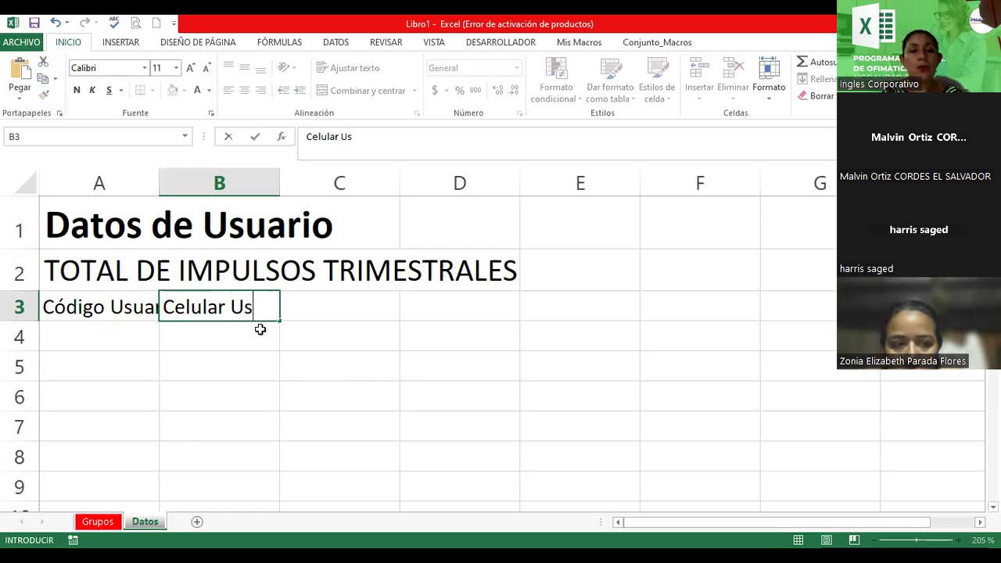
pyautogui.write('uario')
pyautogui.press('Return')
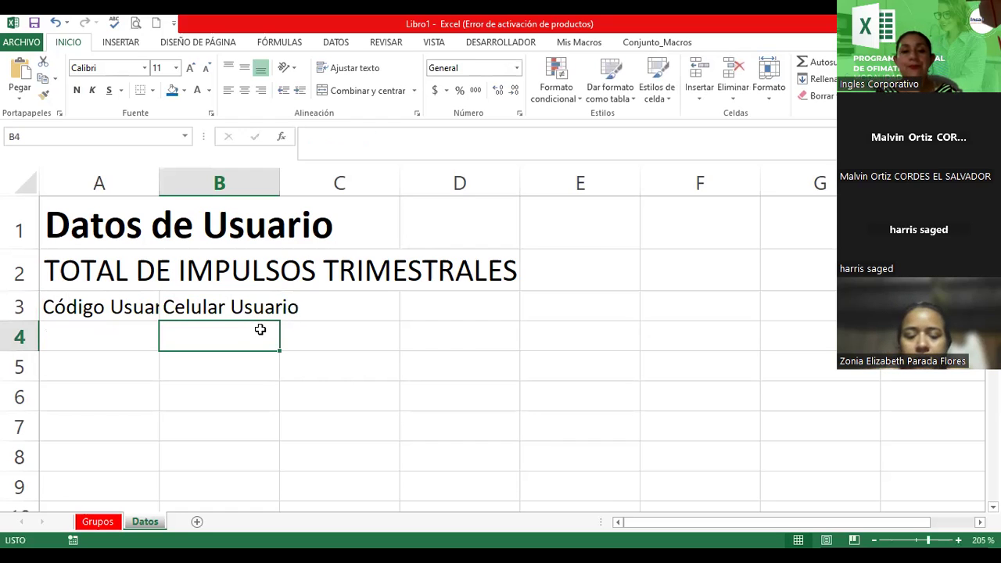
# Enter the header 'Fecha de Vencimiento' in cell C3.
pyautogui.click(219, 307)
pyautogui.click(114, 307)
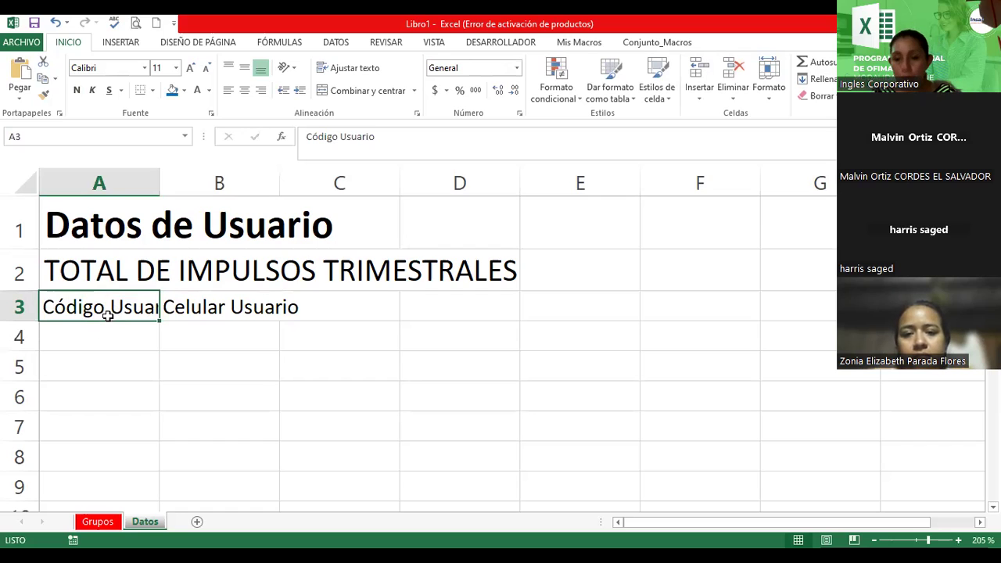
pyautogui.click(209, 309)
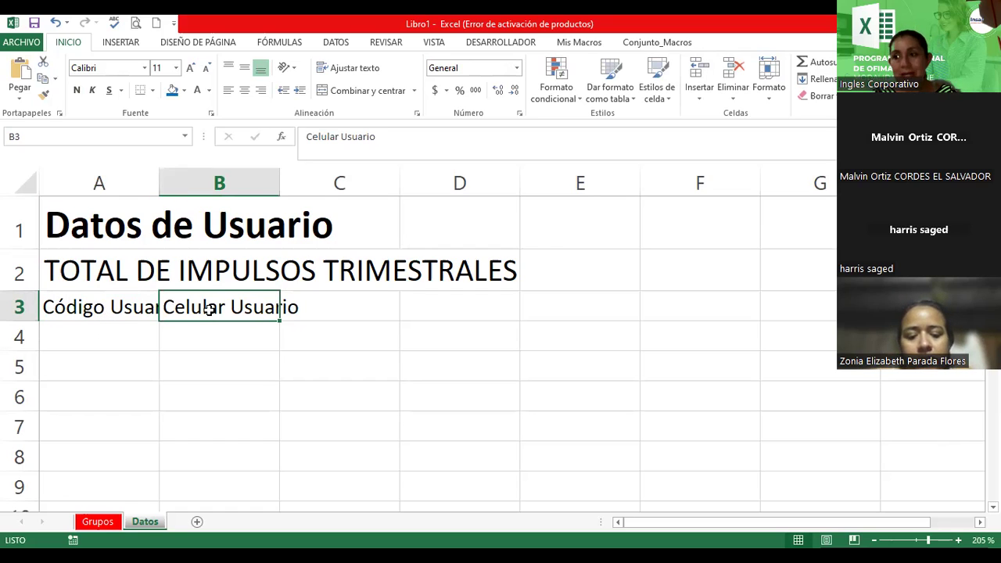
pyautogui.click(348, 306)
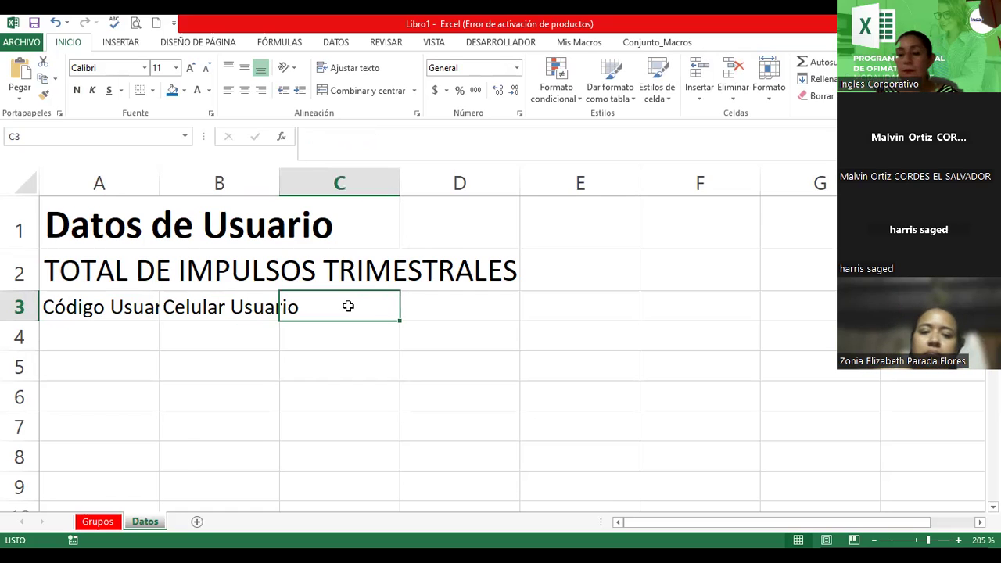
pyautogui.write('Fecha de Venc')
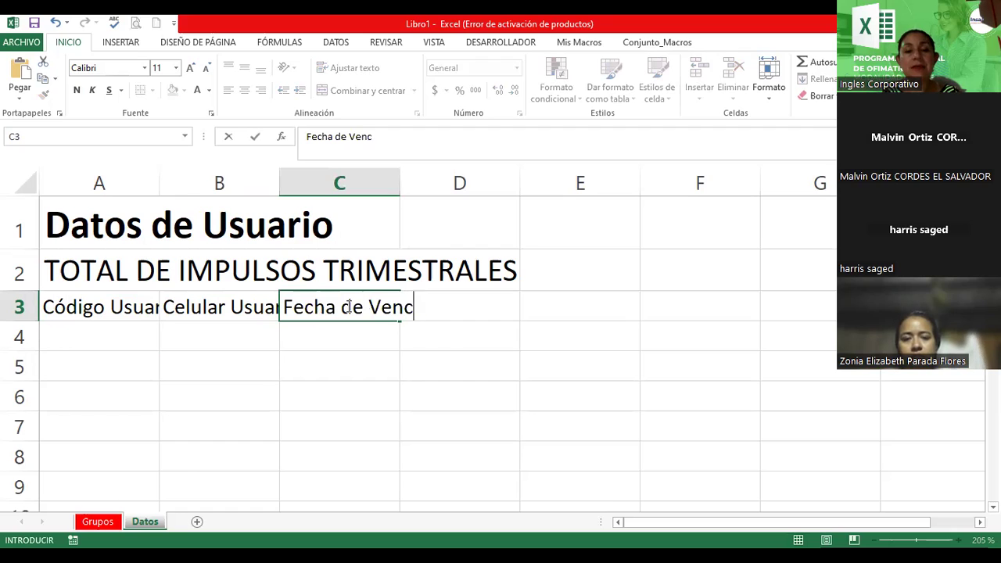
pyautogui.write('imiento')
pyautogui.press('Return')
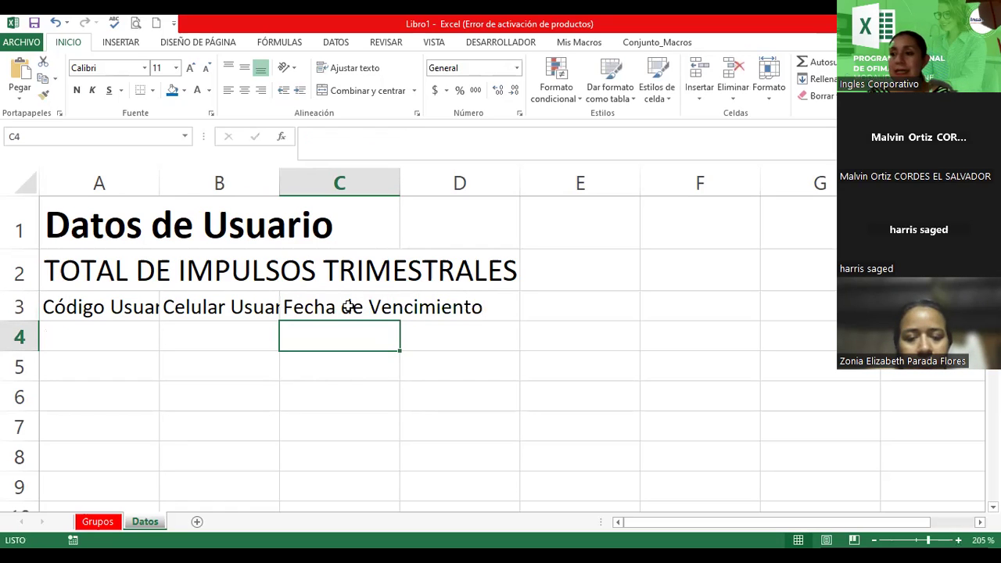
pyautogui.click(348, 299)
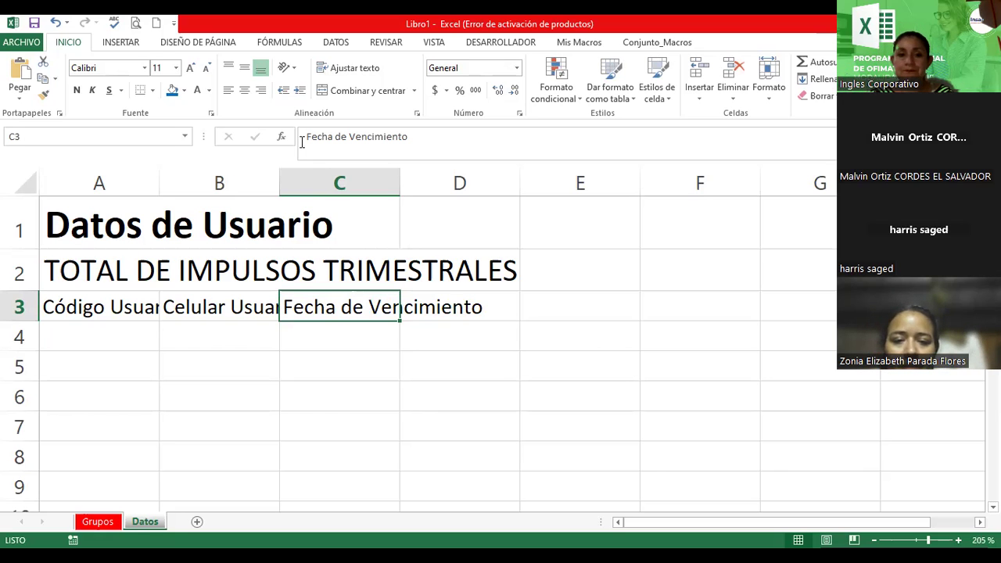
# Merge and centre the Datos de Usuario title across A1:I1.
pyautogui.scroll(-1, 313, 295)
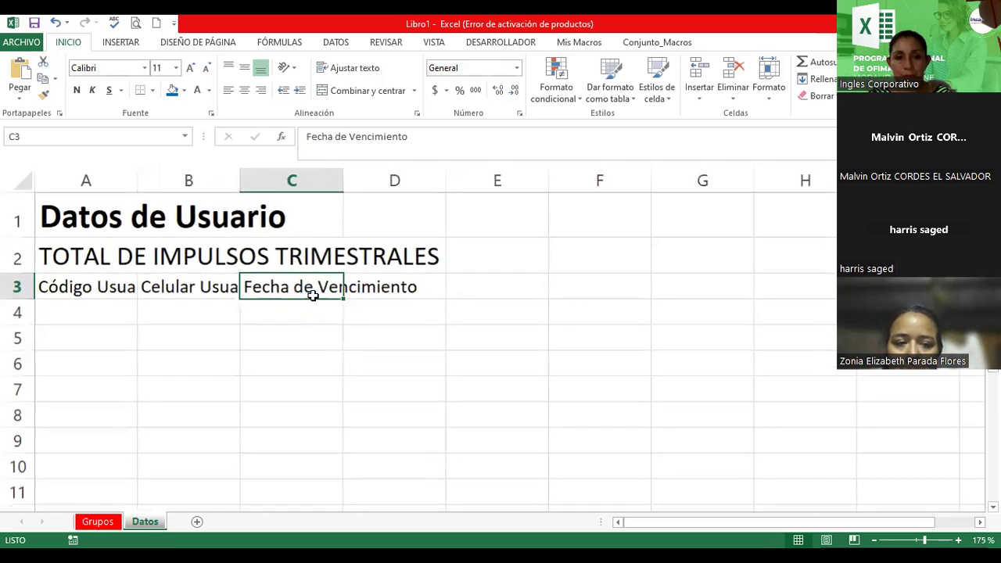
pyautogui.scroll(-1, 313, 296)
pyautogui.scroll(-1, 313, 295)
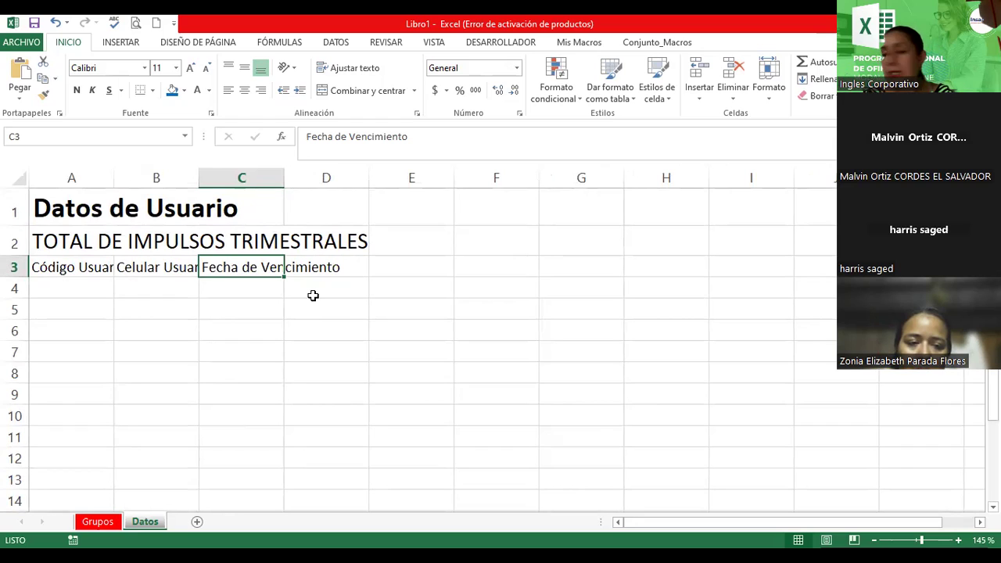
pyautogui.click(102, 209)
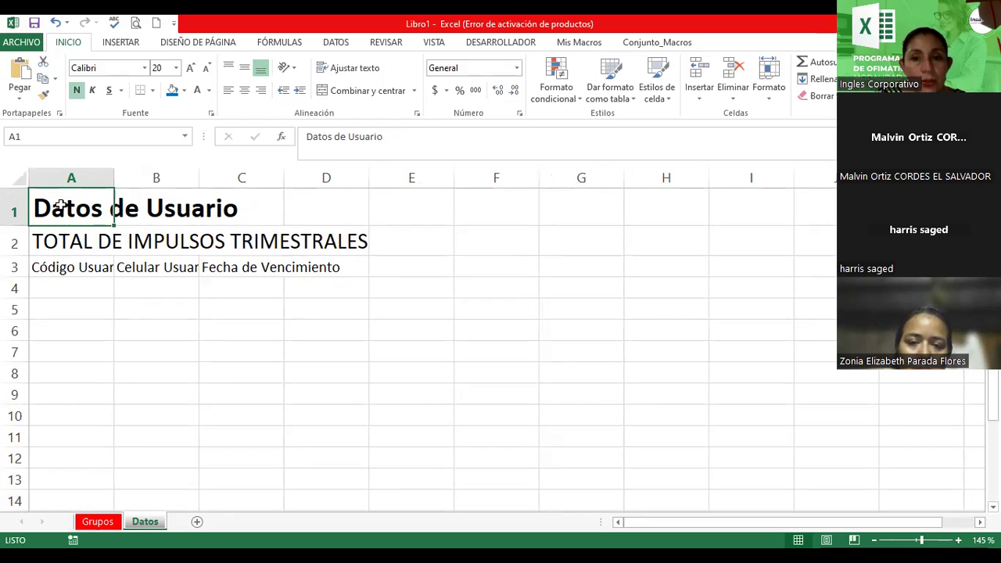
pyautogui.moveTo(63, 205); pyautogui.dragTo(713, 208)
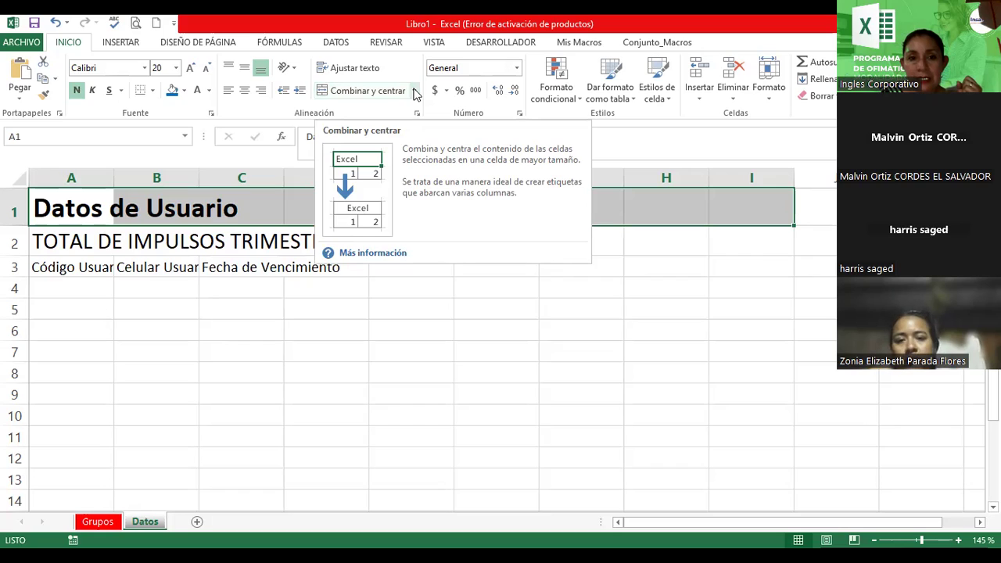
pyautogui.click(384, 97)
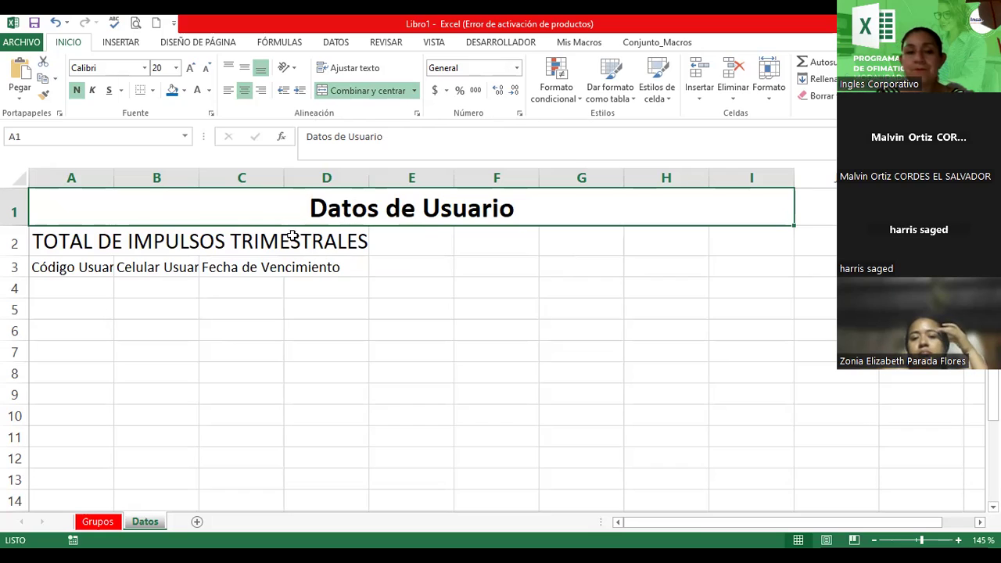
# Merge and centre the TOTAL DE IMPULSOS TRIMESTRALES subtitle across A2:I2.
pyautogui.click(63, 242)
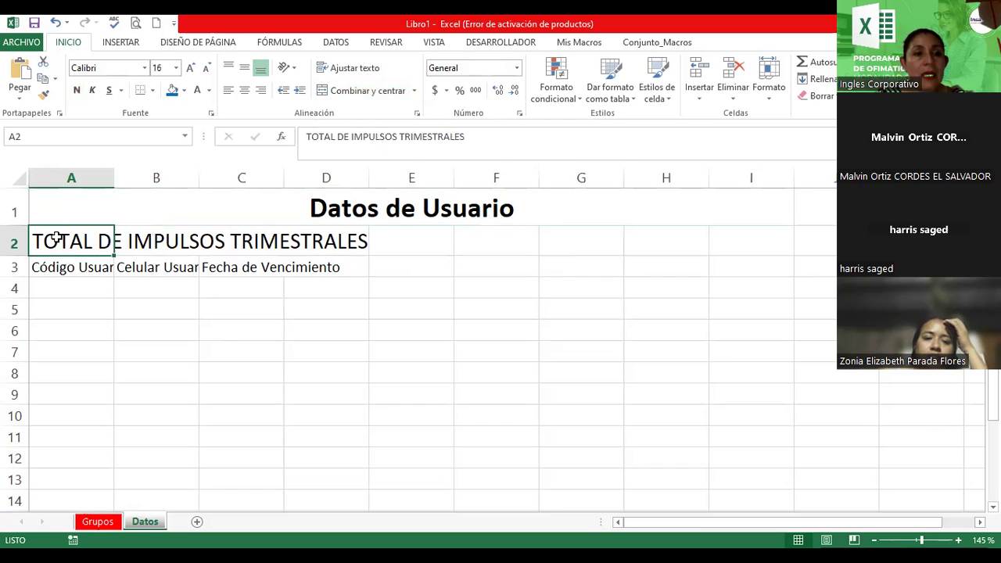
pyautogui.moveTo(57, 237)
pyautogui.mouseDown()
pyautogui.moveTo(648, 256)
pyautogui.moveTo(721, 246)
pyautogui.mouseUp()
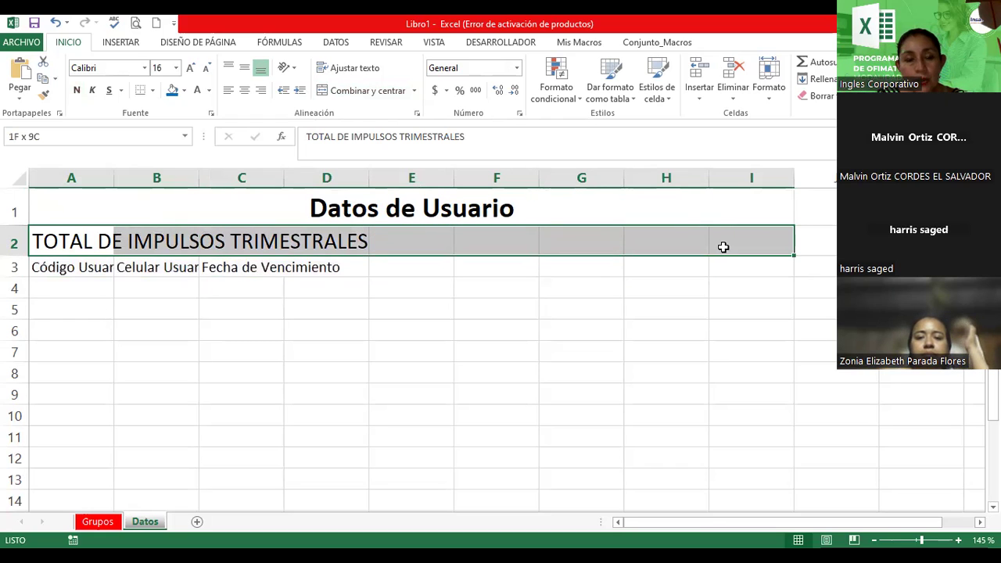
pyautogui.click(378, 92)
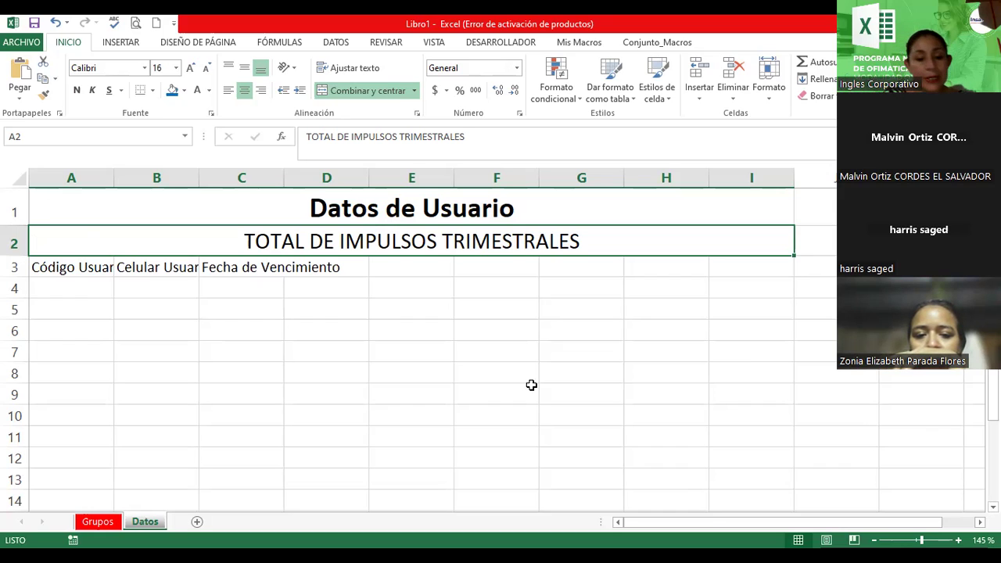
pyautogui.hotkey('ctrl', 'z')
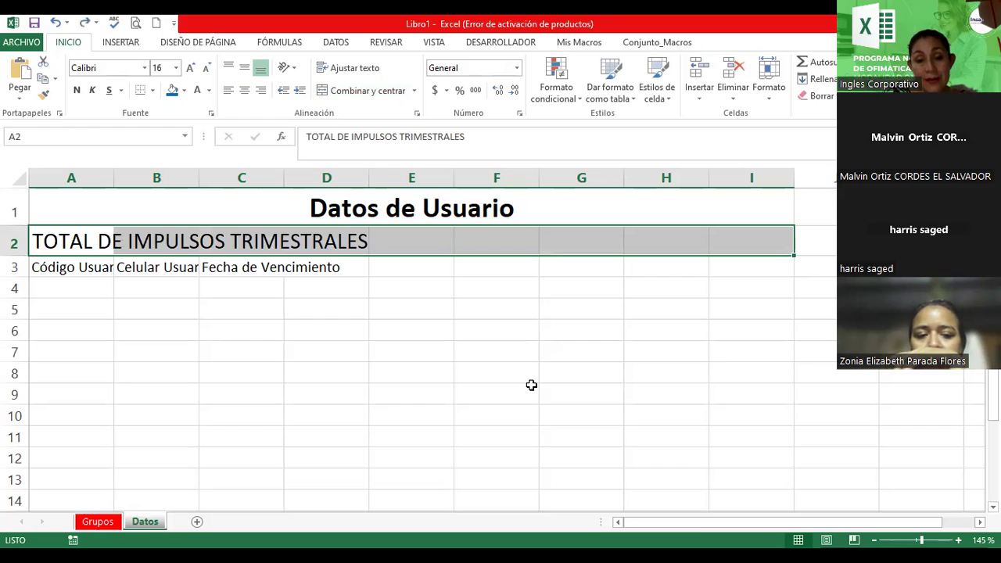
pyautogui.hotkey('ctrl', 'z')
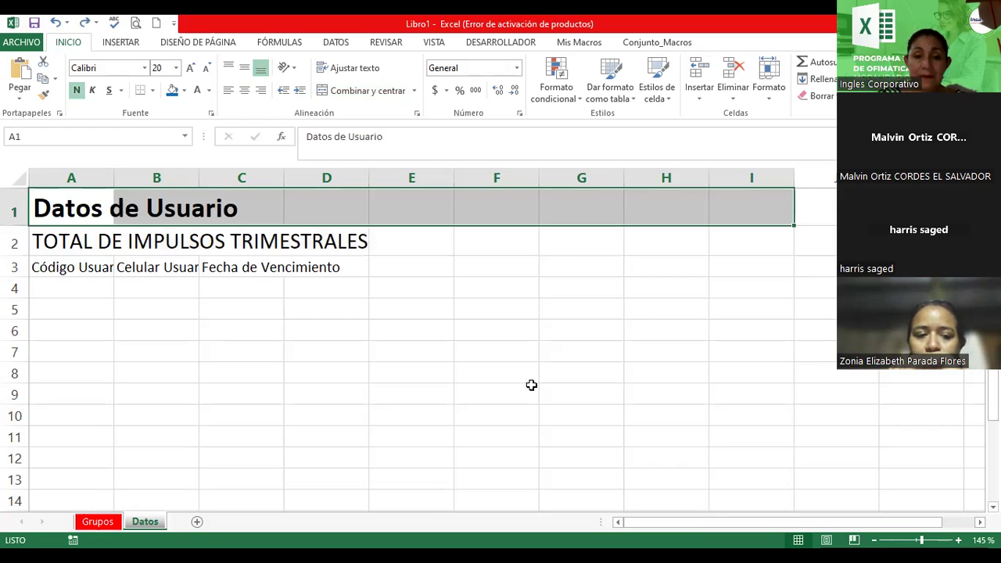
pyautogui.click(165, 231)
pyautogui.hotkey('ctrl', 'Home')
pyautogui.moveTo(167, 202); pyautogui.dragTo(766, 232)
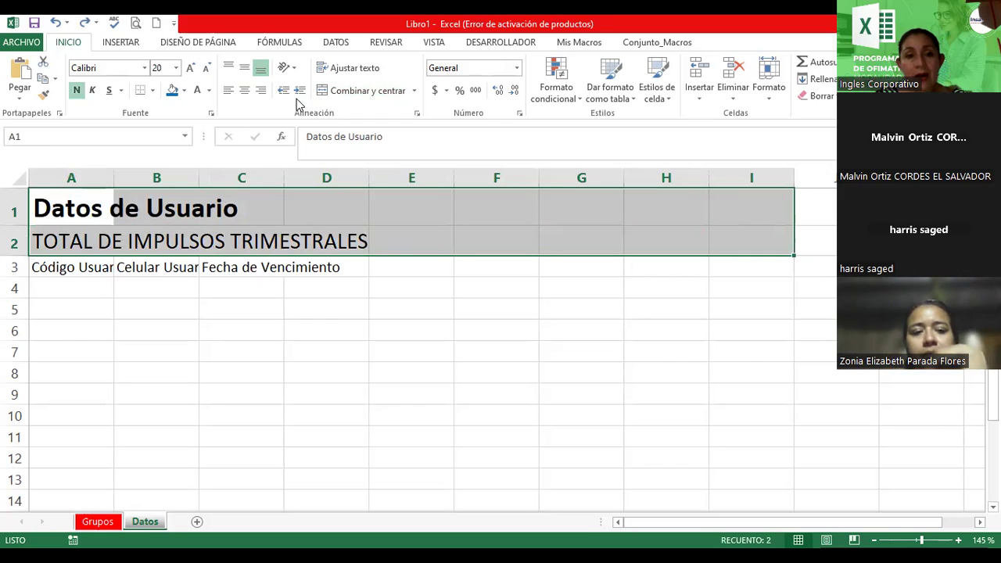
pyautogui.click(352, 90)
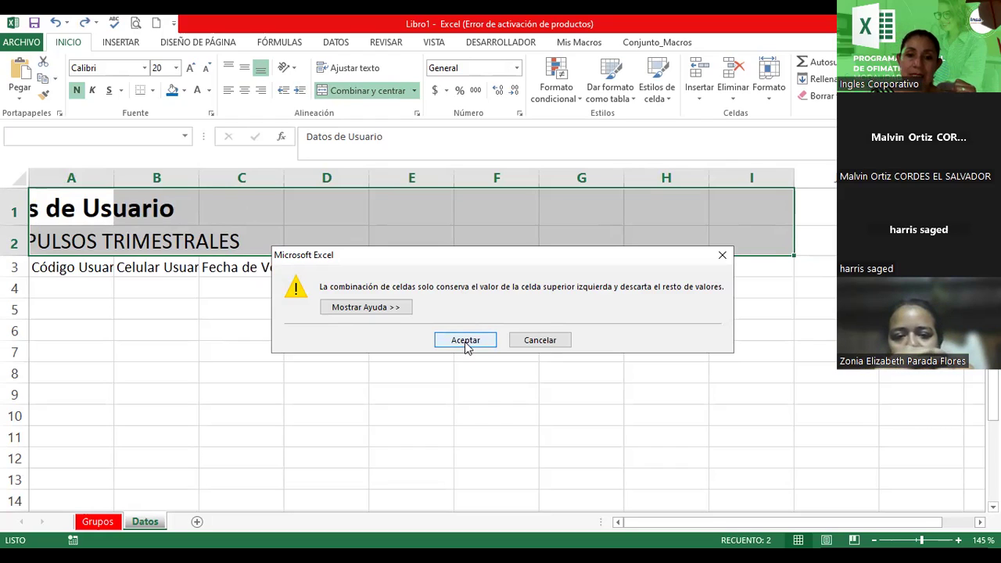
pyautogui.click(465, 341)
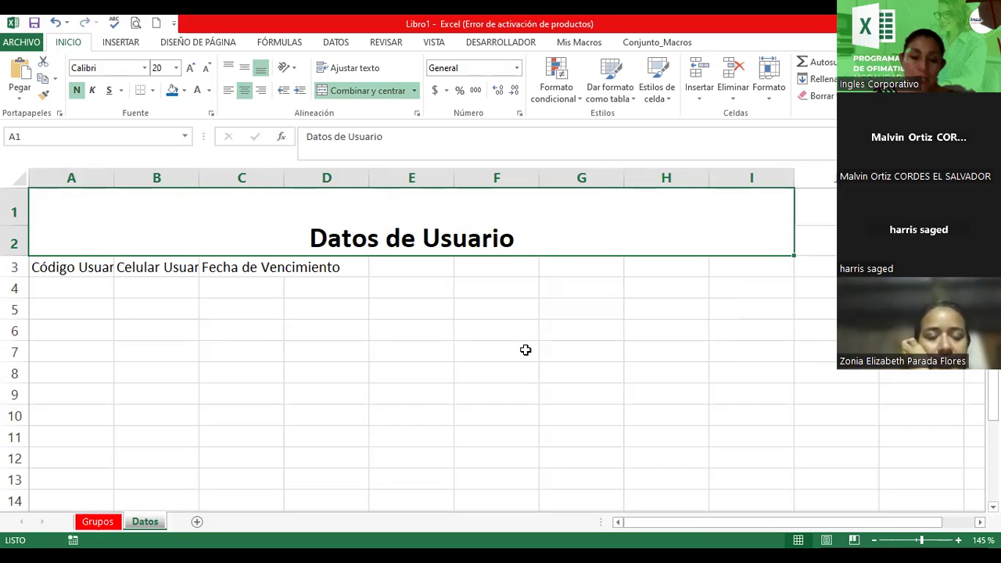
pyautogui.hotkey('ctrl', 'z')
pyautogui.moveTo(64, 205); pyautogui.dragTo(732, 207)
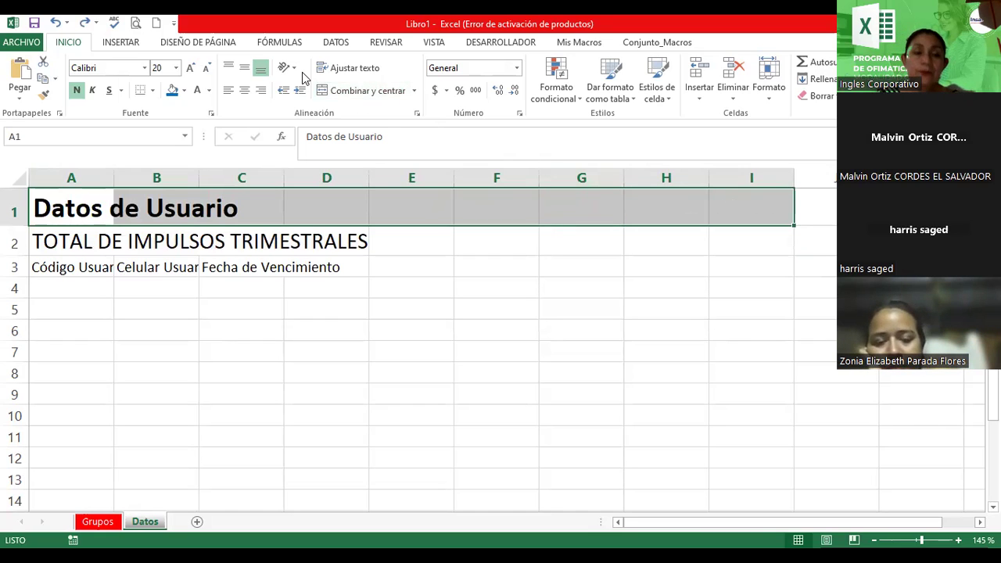
pyautogui.click(341, 92)
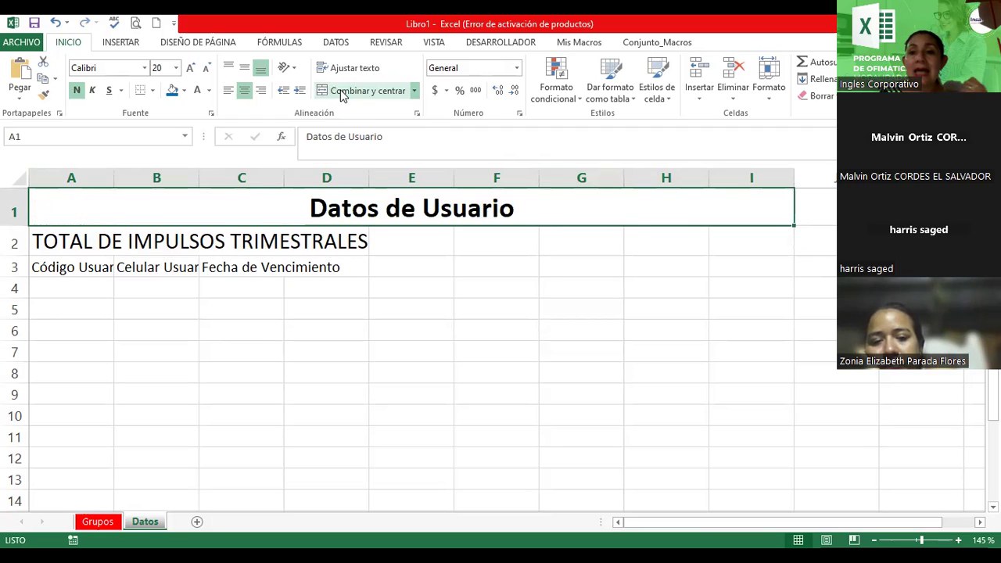
pyautogui.click(74, 241)
pyautogui.moveTo(66, 240)
pyautogui.mouseDown()
pyautogui.moveTo(712, 256)
pyautogui.moveTo(739, 240)
pyautogui.mouseUp()
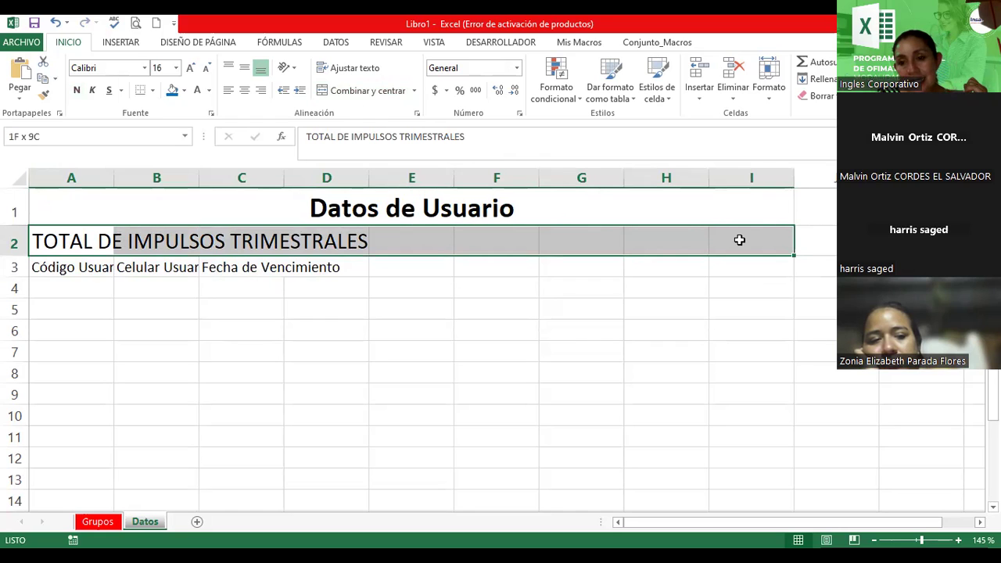
pyautogui.click(361, 92)
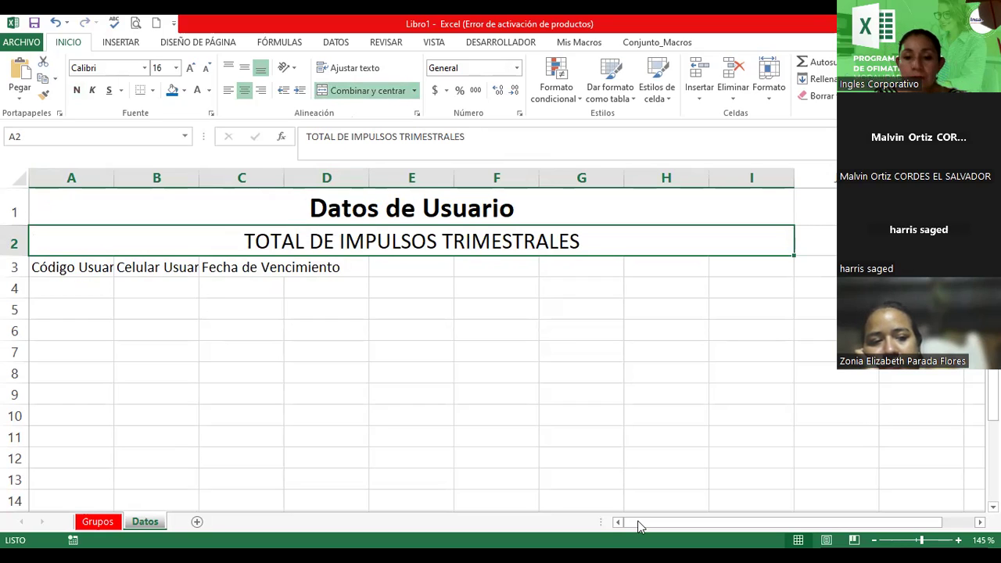
pyautogui.click(88, 264)
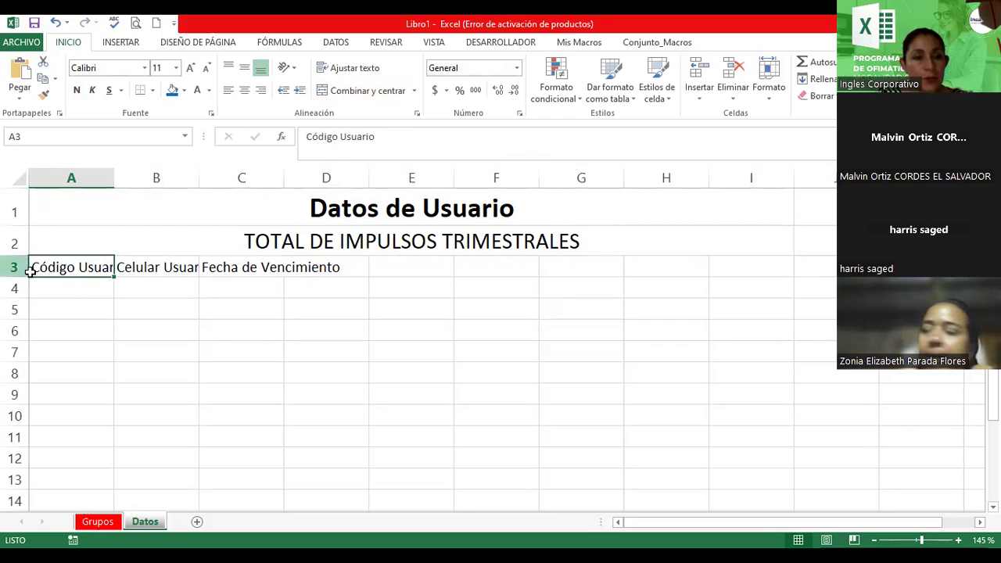
pyautogui.moveTo(72, 266); pyautogui.dragTo(129, 267)
pyautogui.scroll(3, 152, 320)
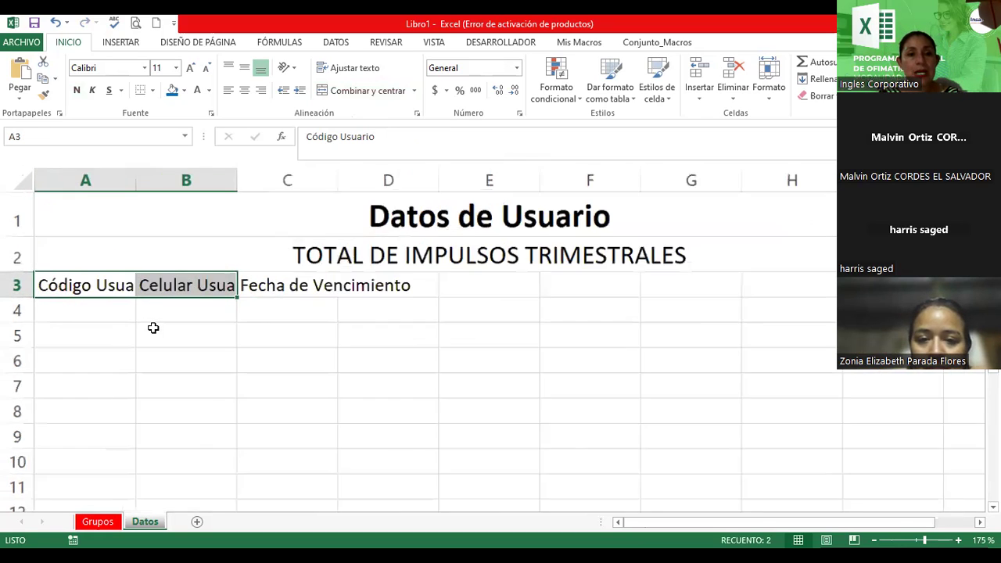
pyautogui.scroll(1, 154, 327)
pyautogui.scroll(1, 153, 328)
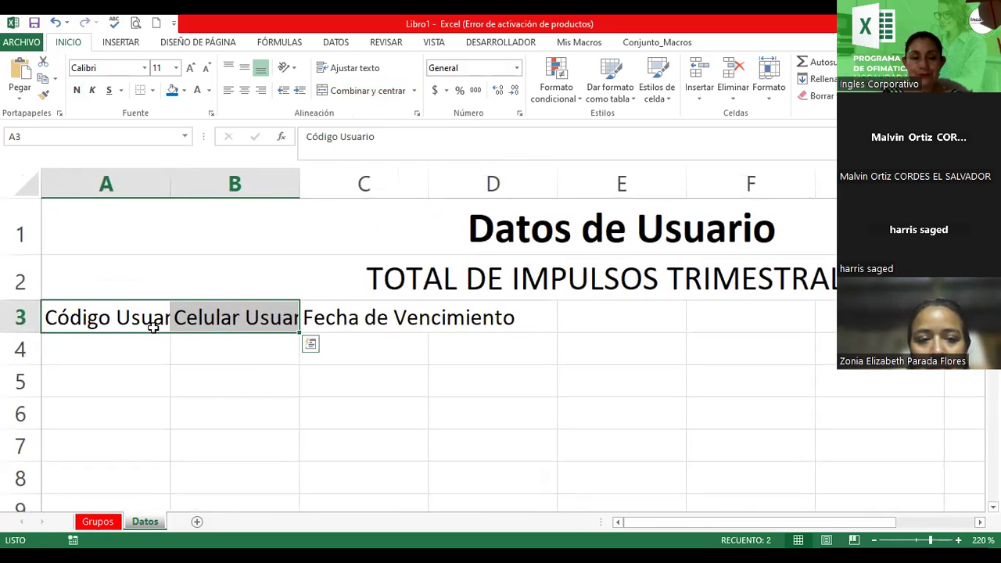
pyautogui.click(369, 256)
pyautogui.scroll(-1, 369, 255)
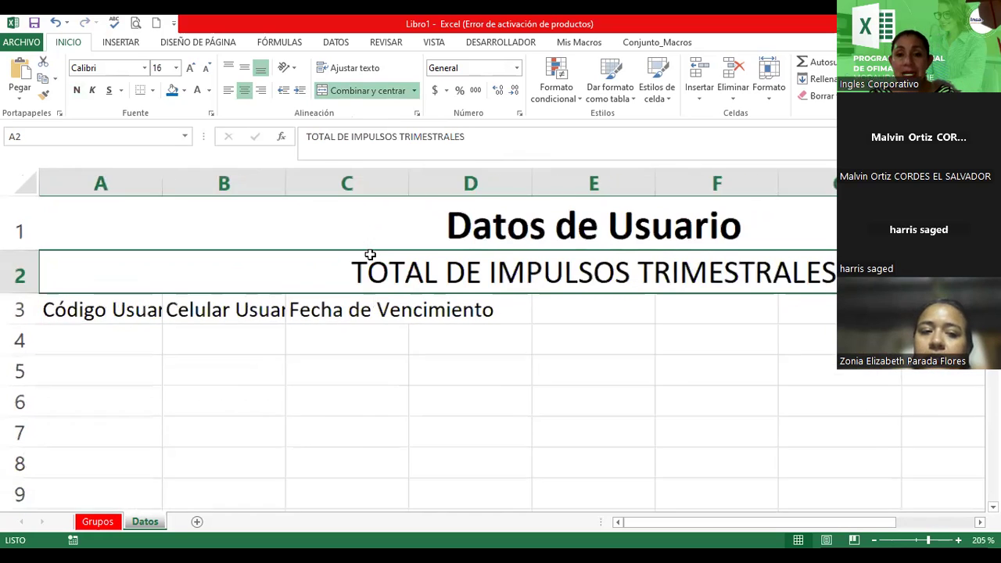
pyautogui.scroll(-1, 369, 235)
pyautogui.scroll(-1, 395, 250)
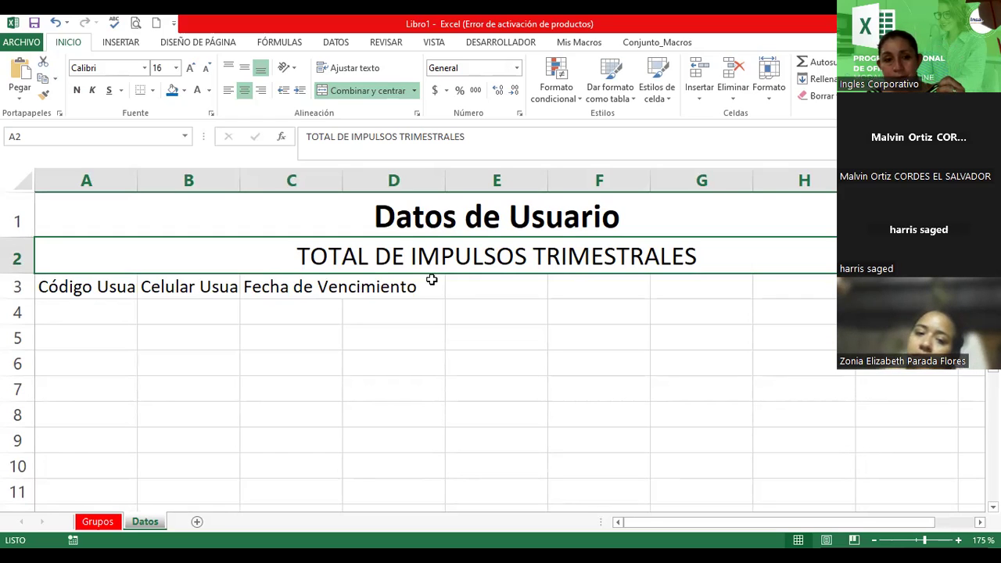
pyautogui.click(283, 287)
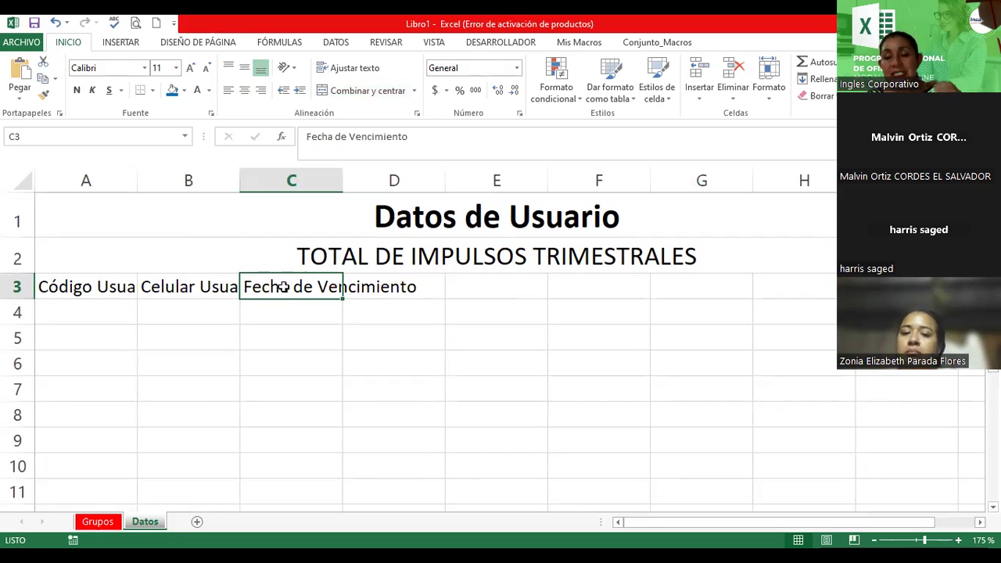
pyautogui.click(260, 324)
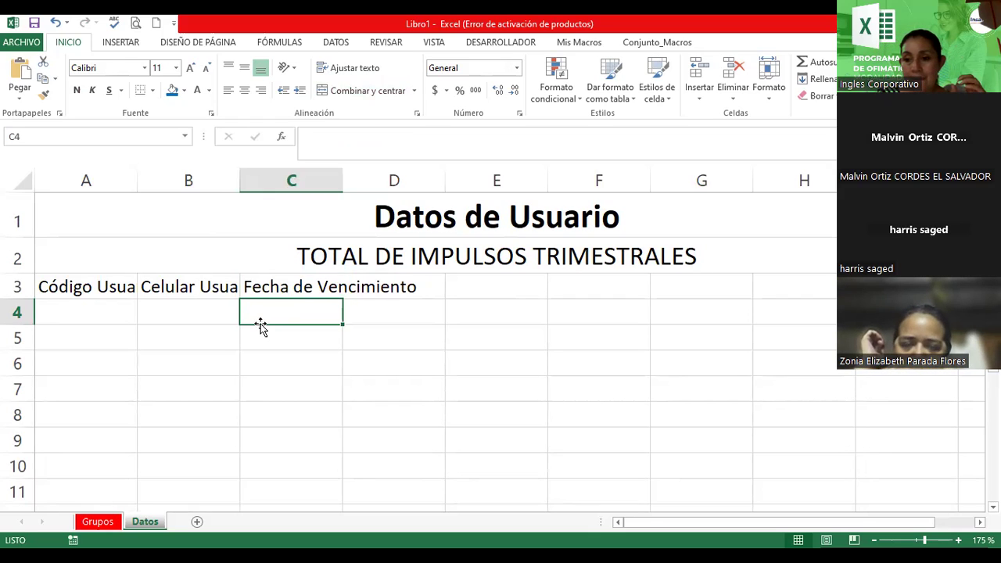
pyautogui.click(81, 286)
pyautogui.moveTo(81, 286); pyautogui.dragTo(164, 284)
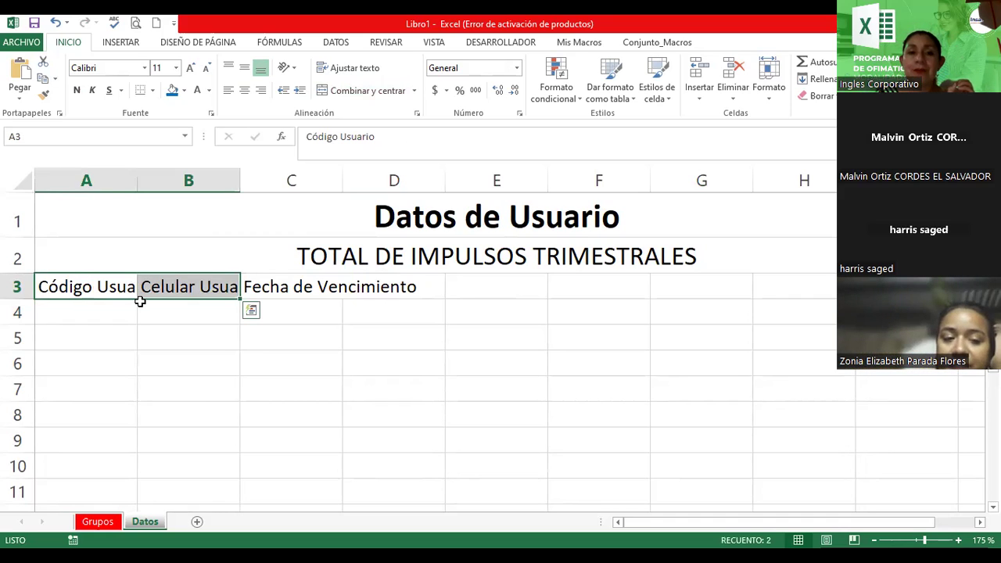
# Angle the Código Usuario and Celular Usuario headers upward and wrap their text.
pyautogui.click(293, 69)
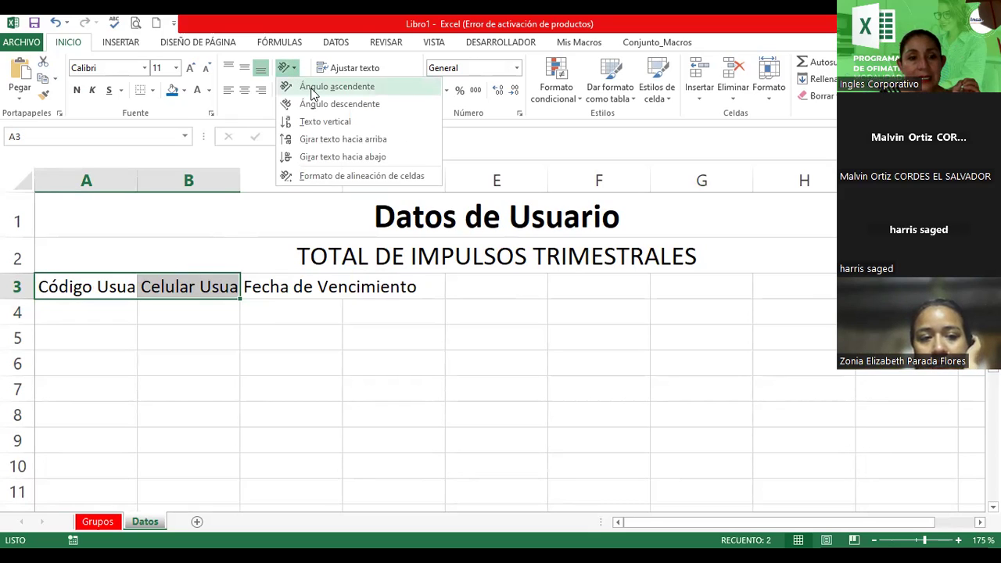
pyautogui.click(315, 91)
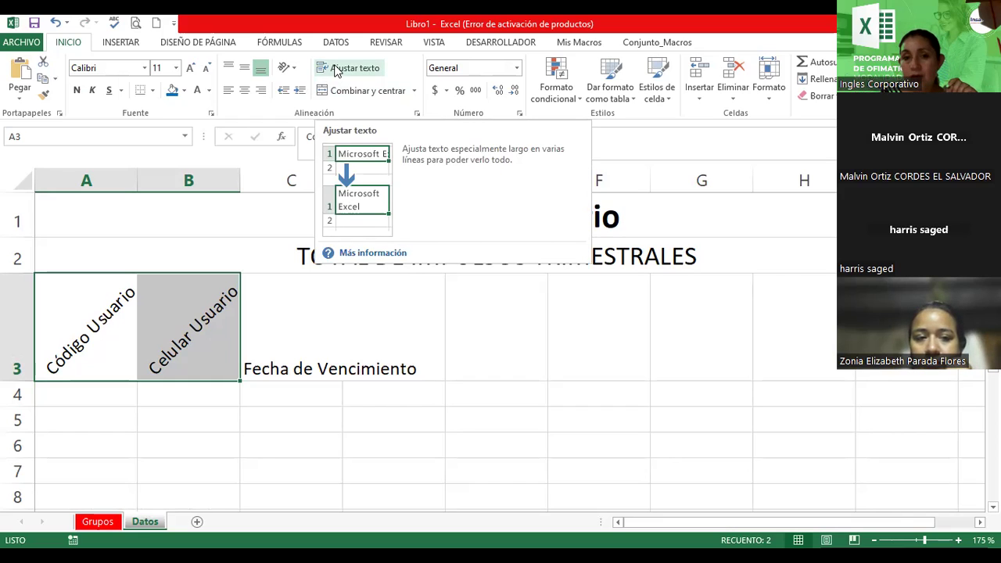
pyautogui.click(335, 70)
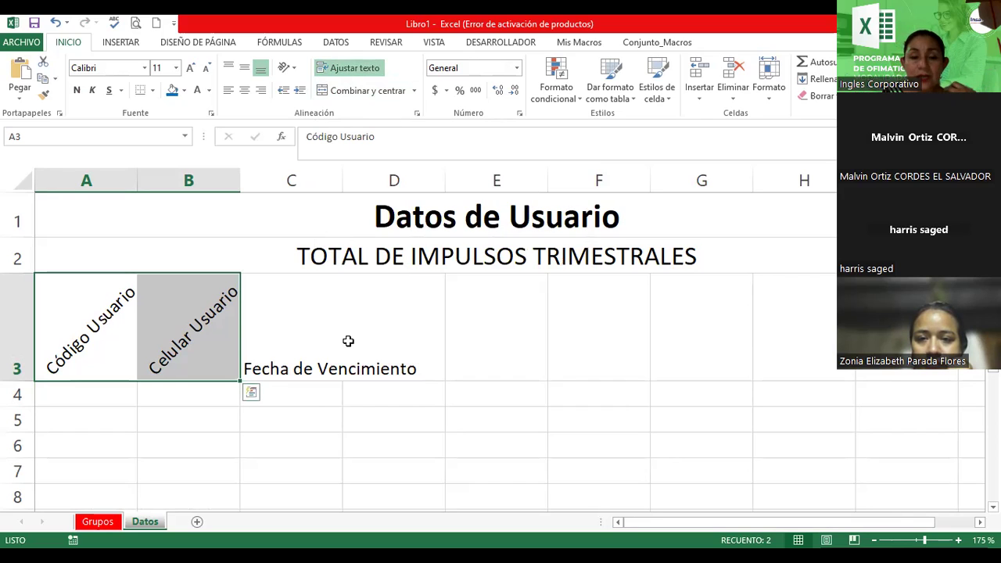
# Resize column B and shorten row 3 so the headers wrap onto two lines.
pyautogui.click(232, 336)
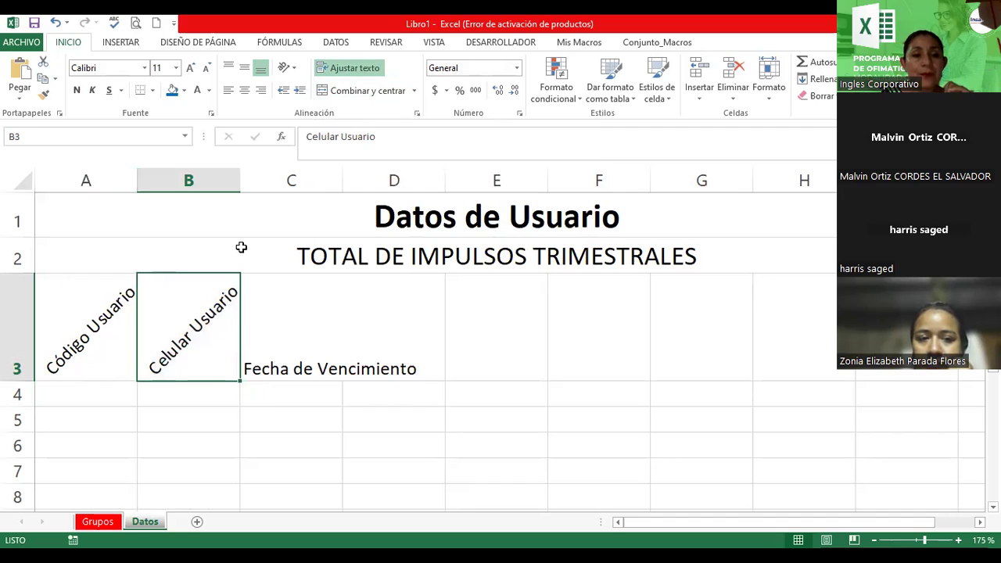
pyautogui.moveTo(241, 186); pyautogui.dragTo(224, 188)
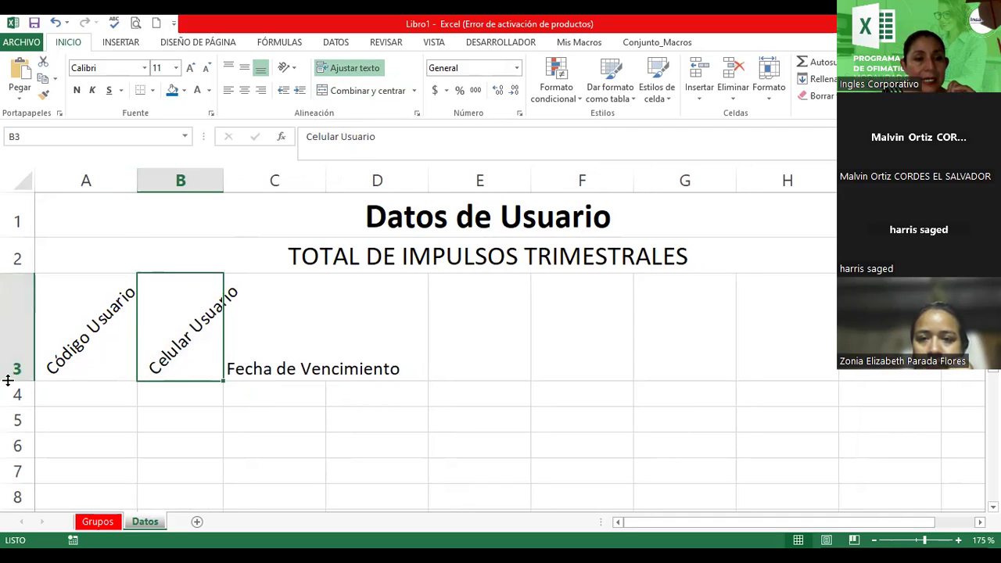
pyautogui.moveTo(8, 380); pyautogui.dragTo(13, 348)
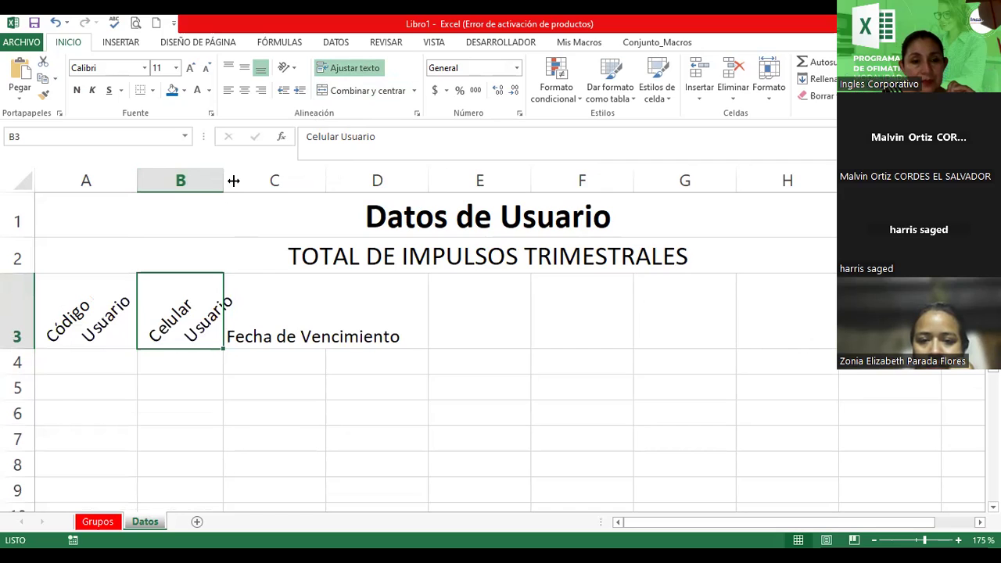
pyautogui.moveTo(233, 181); pyautogui.dragTo(241, 180)
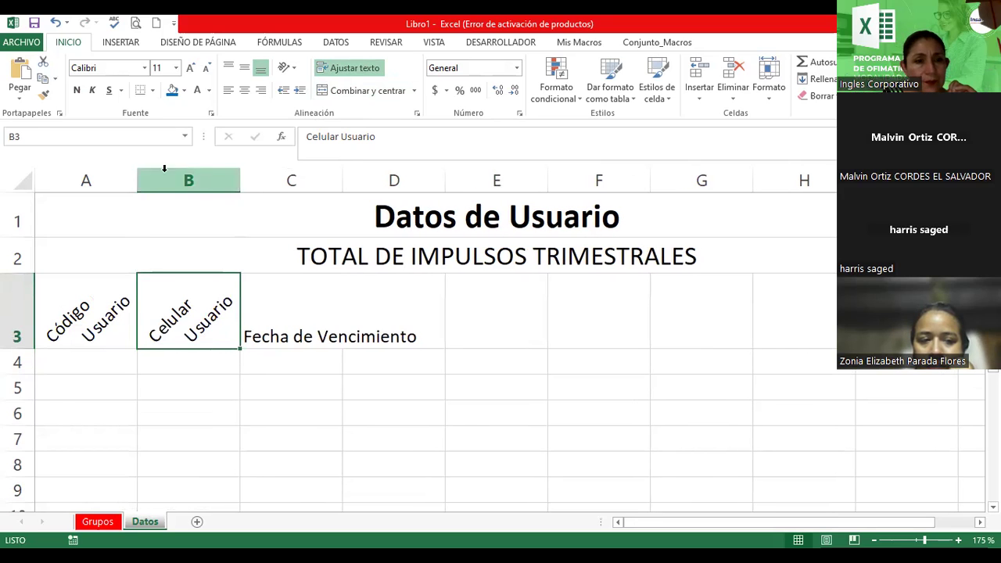
# Shorten row 3 slightly and widen column C to about 20.57 for Fecha de Vencimiento.
pyautogui.moveTo(21, 345); pyautogui.dragTo(26, 339)
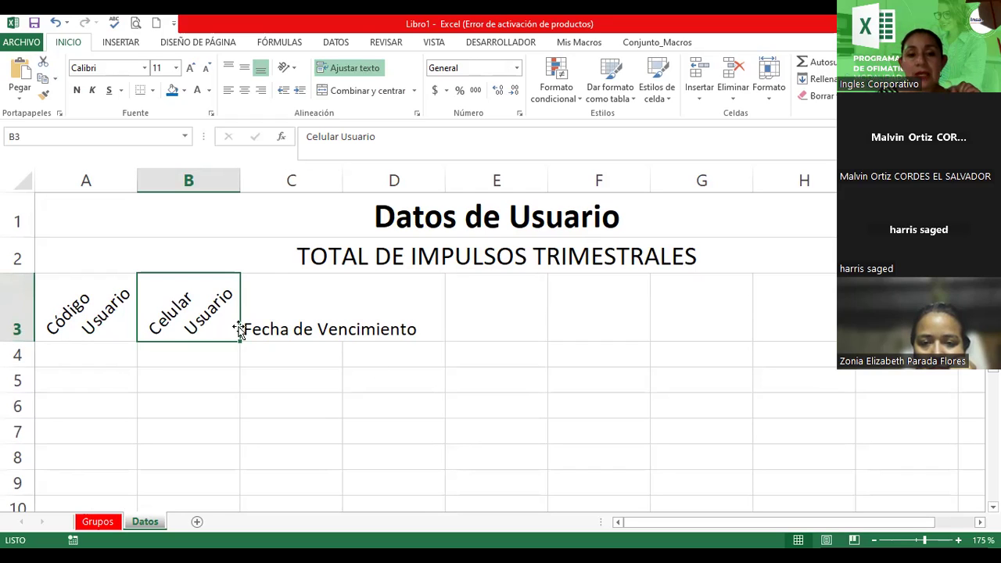
pyautogui.click(292, 350)
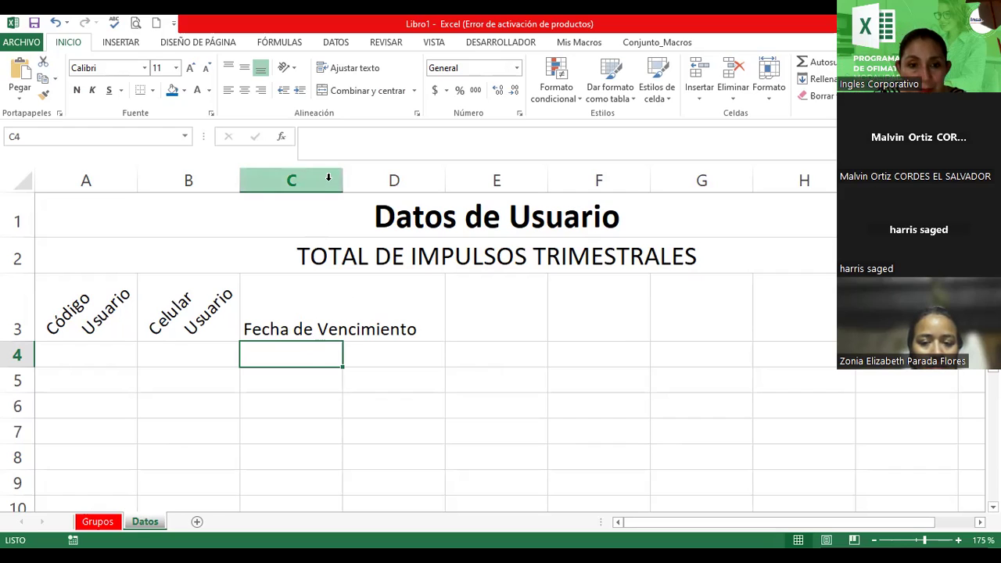
pyautogui.moveTo(343, 177); pyautogui.dragTo(431, 186)
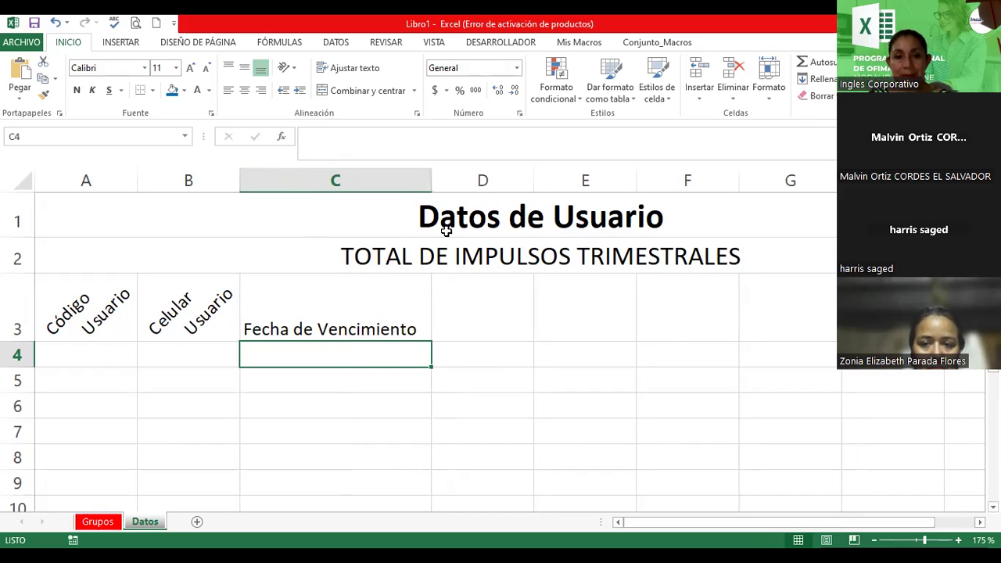
# Enter the headers 'Hora de inicio consumo' in D3 and 'Día de corte' in E3.
pyautogui.click(496, 301)
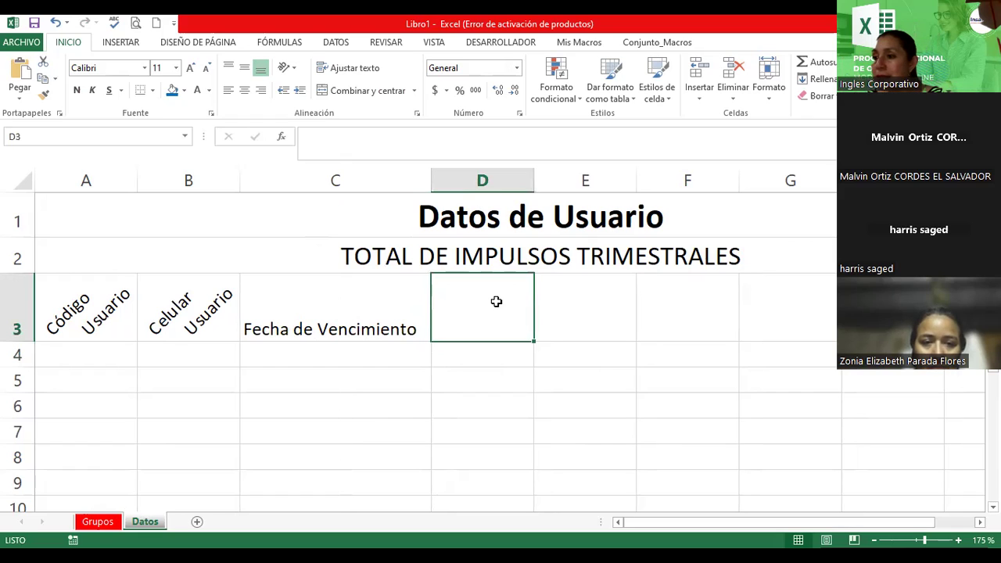
pyautogui.write('Hora de inicio')
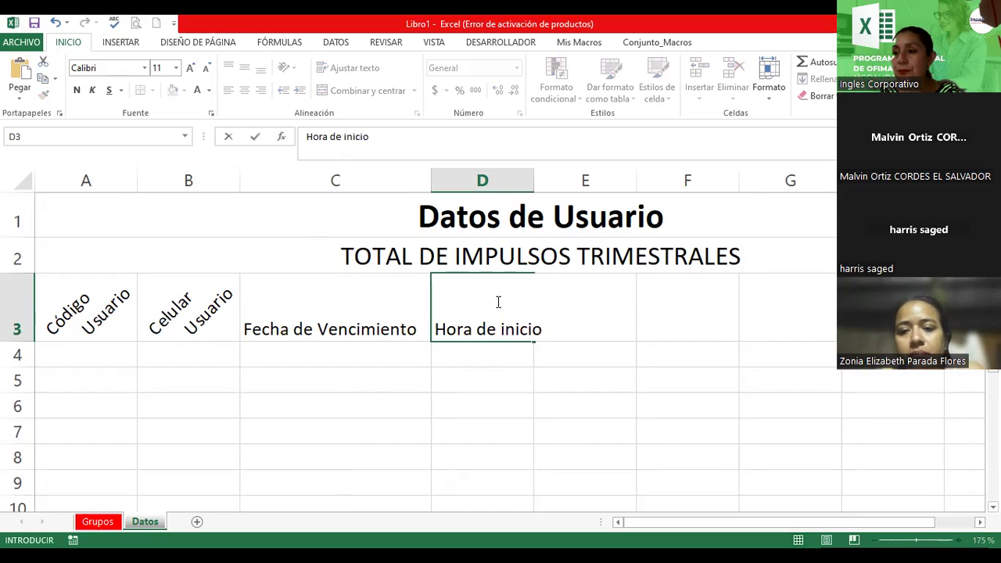
pyautogui.write(' consumo')
pyautogui.press('Return')
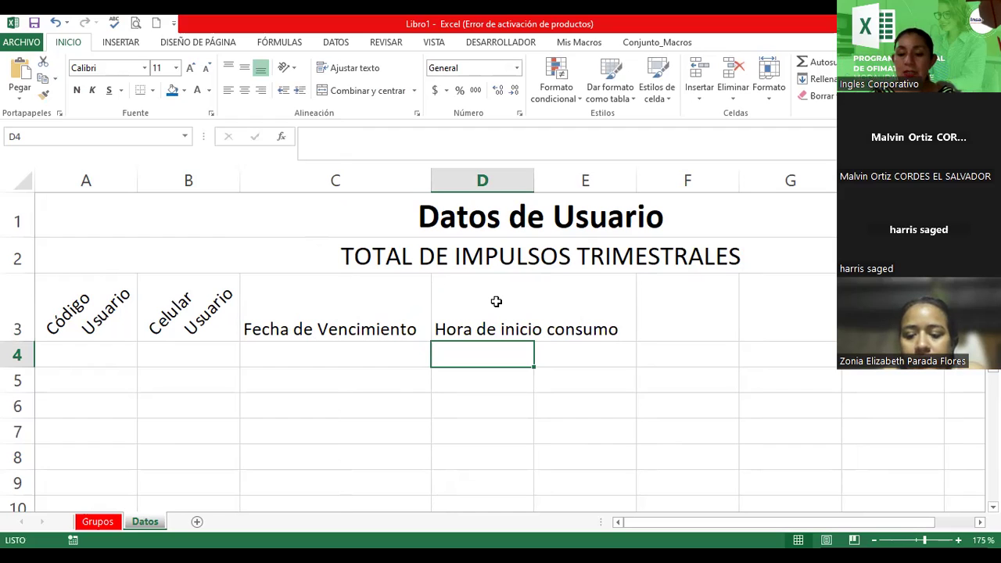
pyautogui.press('Up')
pyautogui.press('Right')
pyautogui.write('Día de cort')
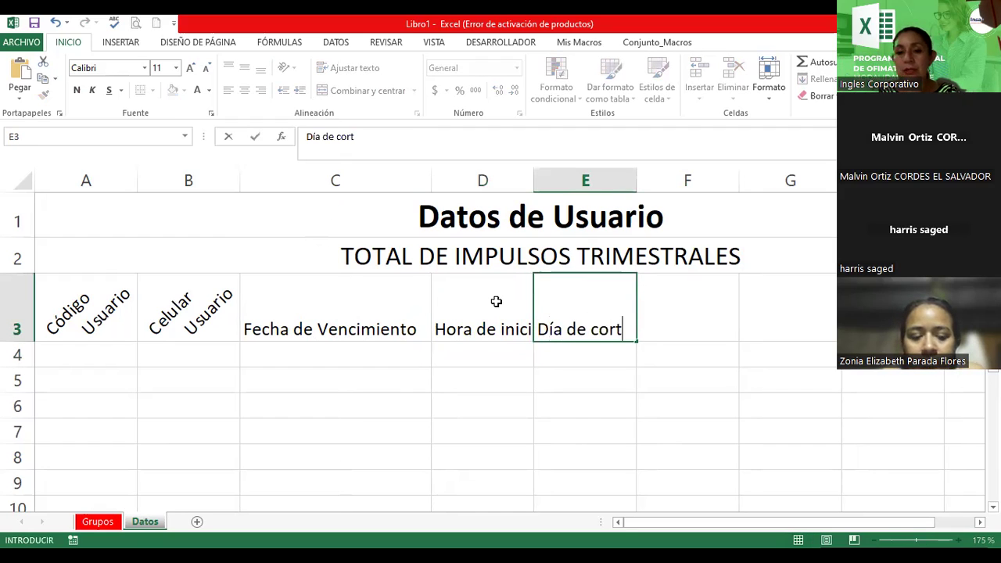
pyautogui.write('e')
pyautogui.press('Return')
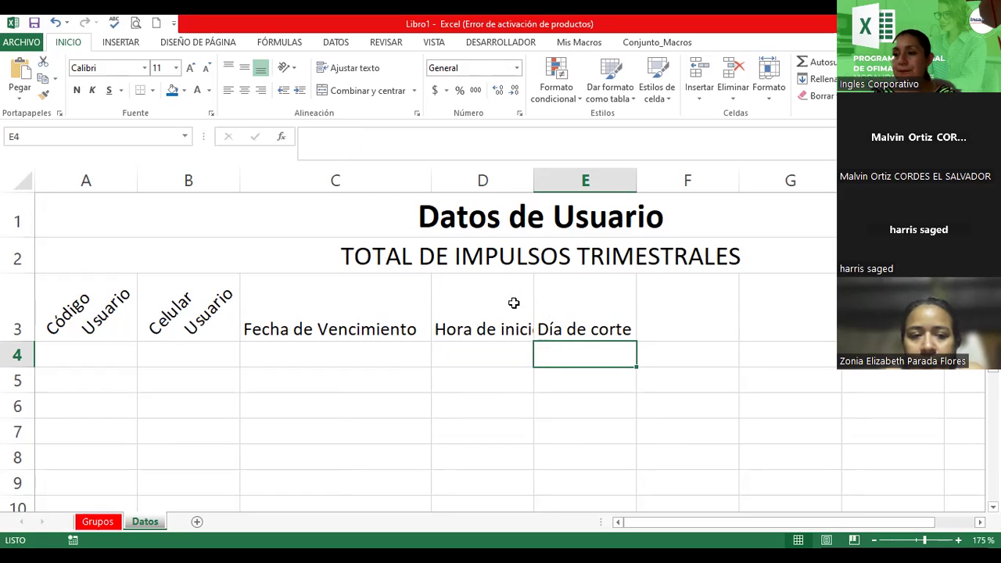
# Enter 'Impulsos' as the F3 header, fixing the typo.
pyautogui.click(689, 309)
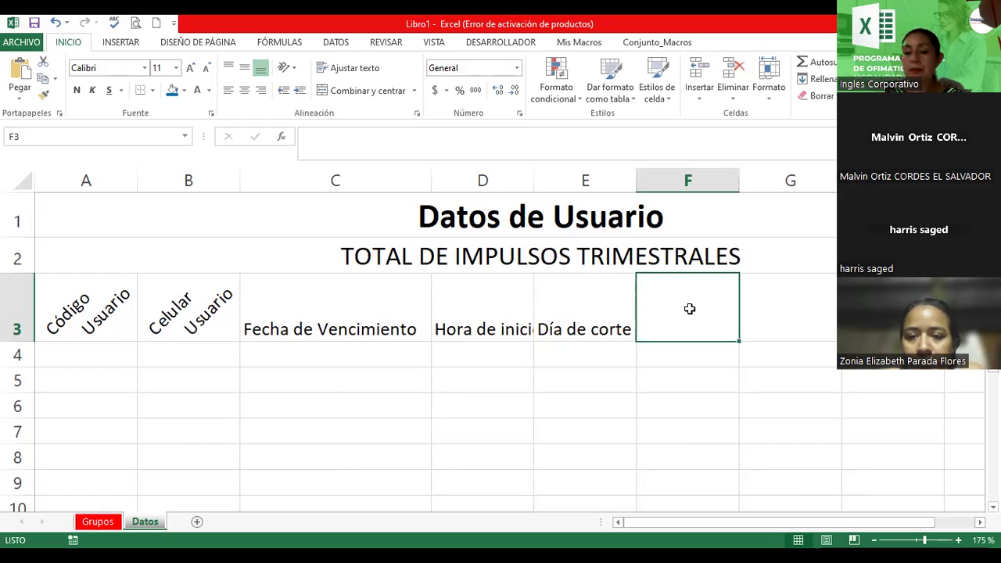
pyautogui.write('Impoul')
pyautogui.press('BackSpace')
pyautogui.press('BackSpace')
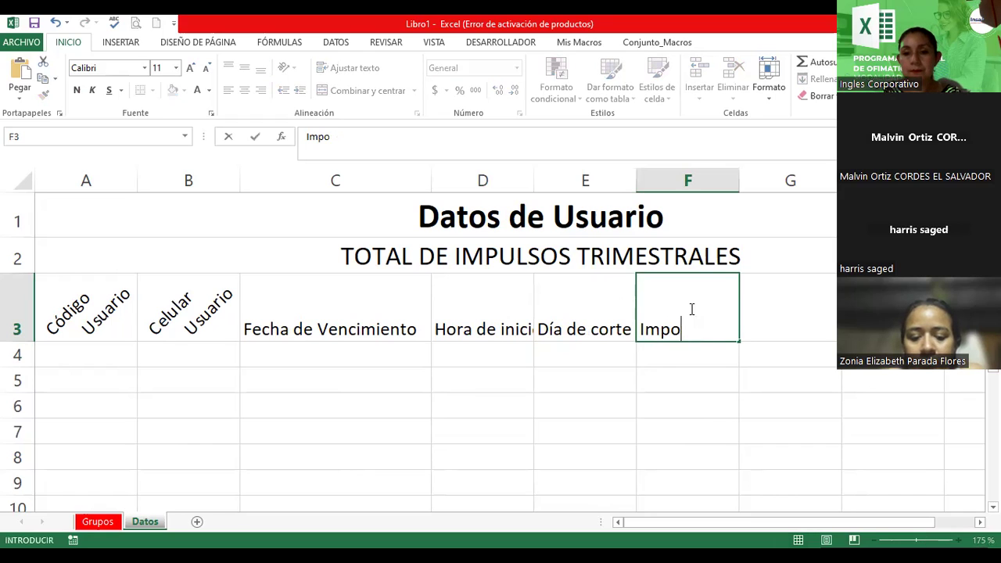
pyautogui.press('BackSpace')
pyautogui.write('ulso ')
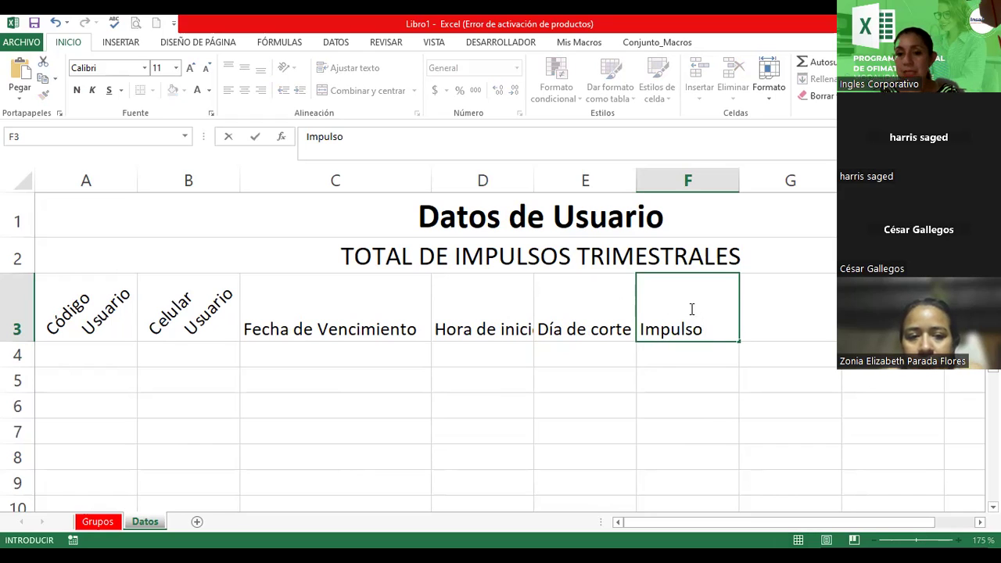
pyautogui.write('s')
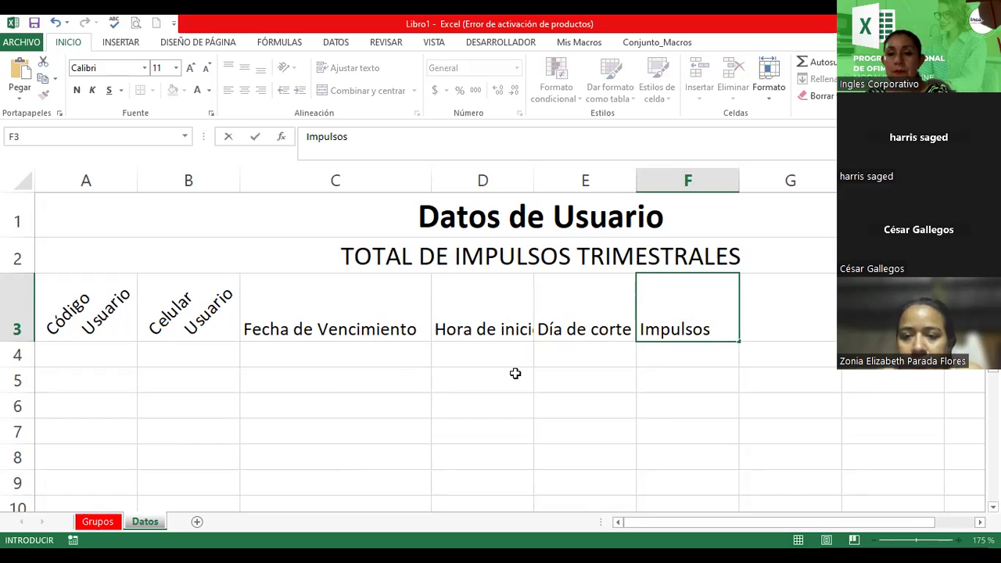
pyautogui.press('Return')
pyautogui.click(487, 328)
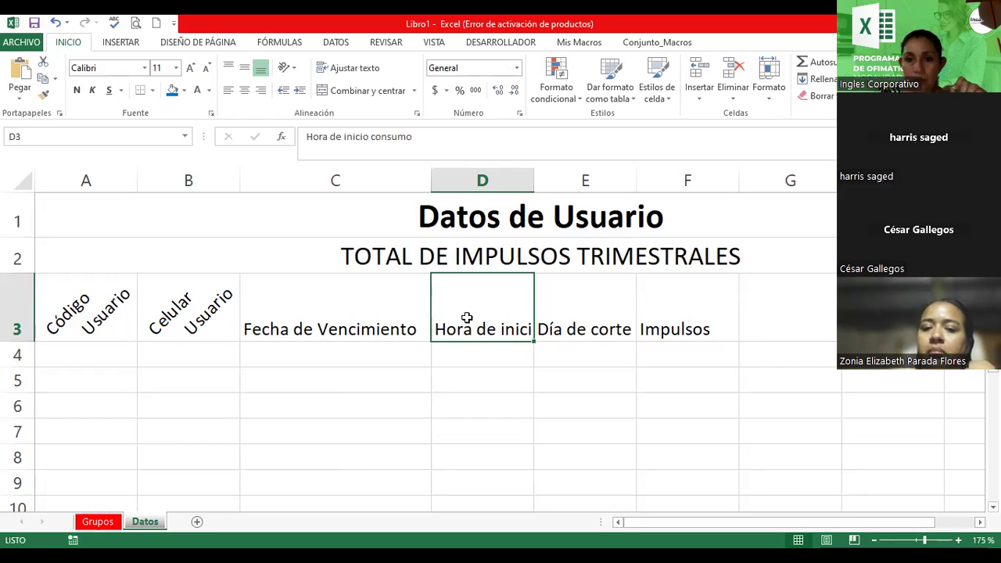
# Wrap and centre 'Hora de inicio consumo' in D3, making row 3 slightly taller.
pyautogui.click(358, 72)
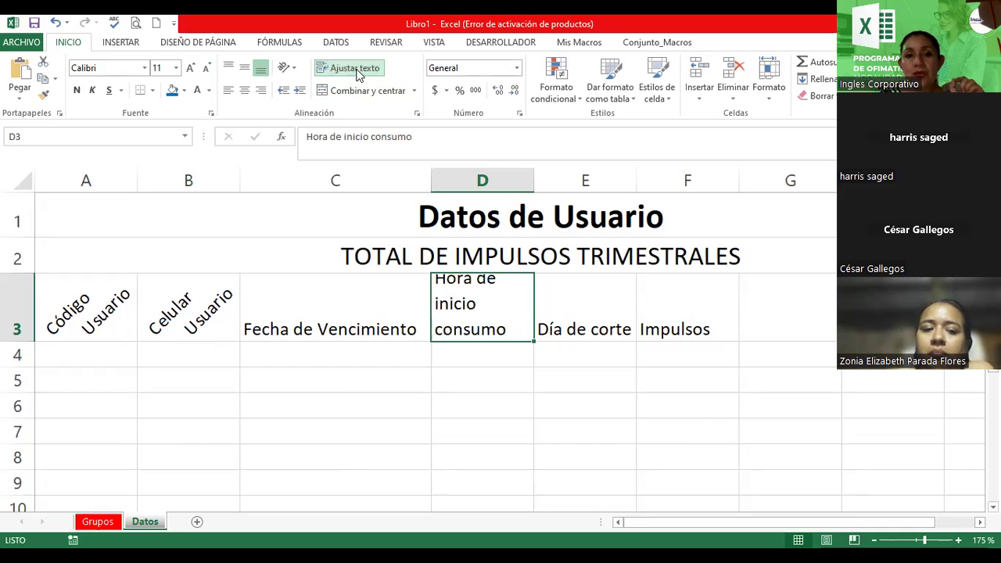
pyautogui.click(244, 91)
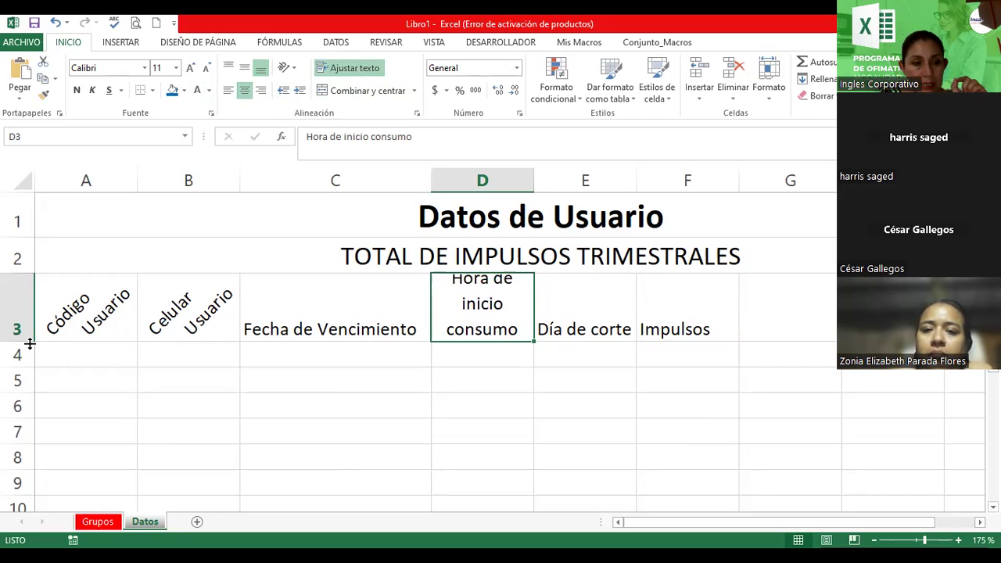
pyautogui.moveTo(30, 343); pyautogui.dragTo(30, 347)
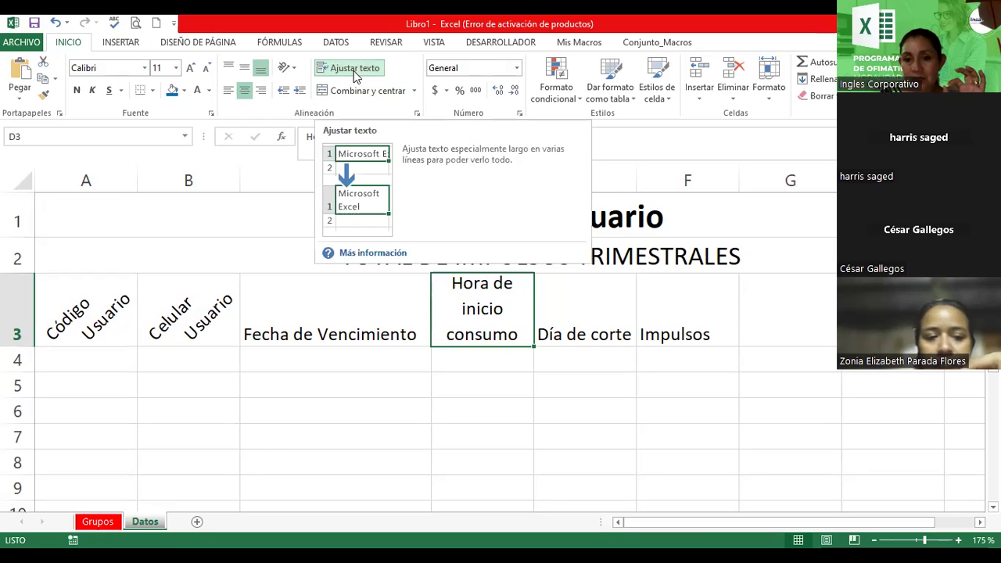
# Wrap 'Día de corte' in E3, narrow column E, and centre it vertically and horizontally.
pyautogui.click(580, 326)
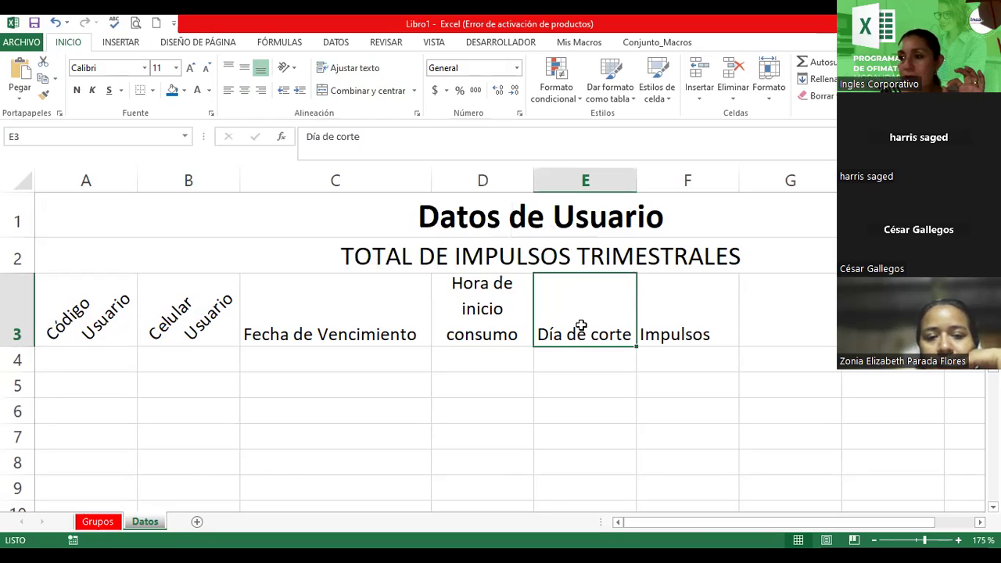
pyautogui.click(355, 69)
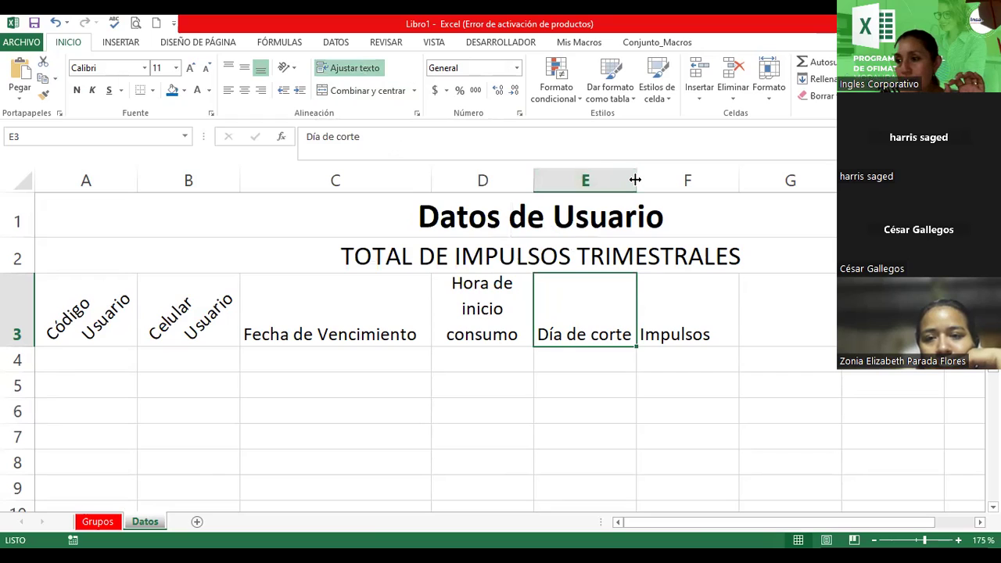
pyautogui.moveTo(634, 180); pyautogui.dragTo(618, 183)
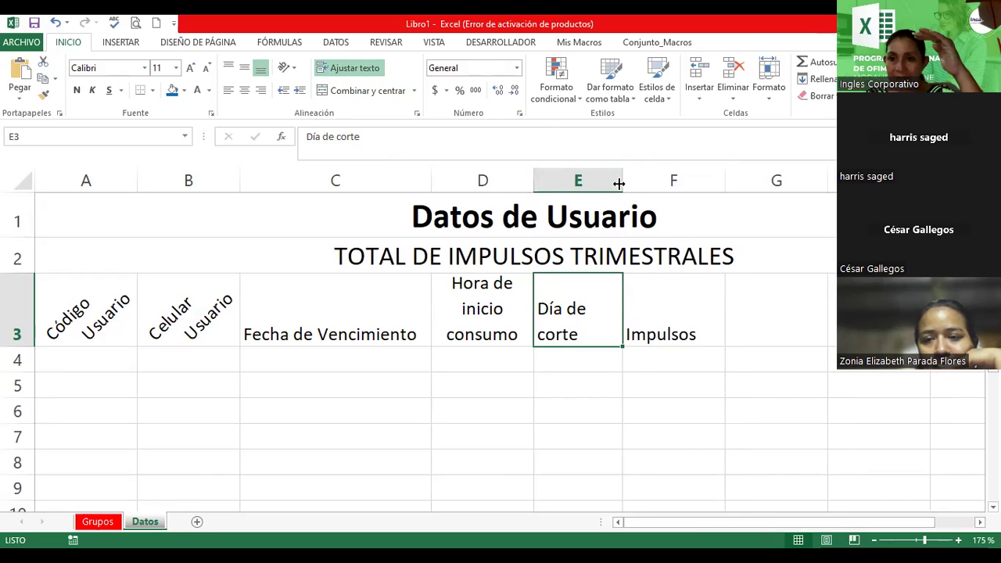
pyautogui.click(244, 69)
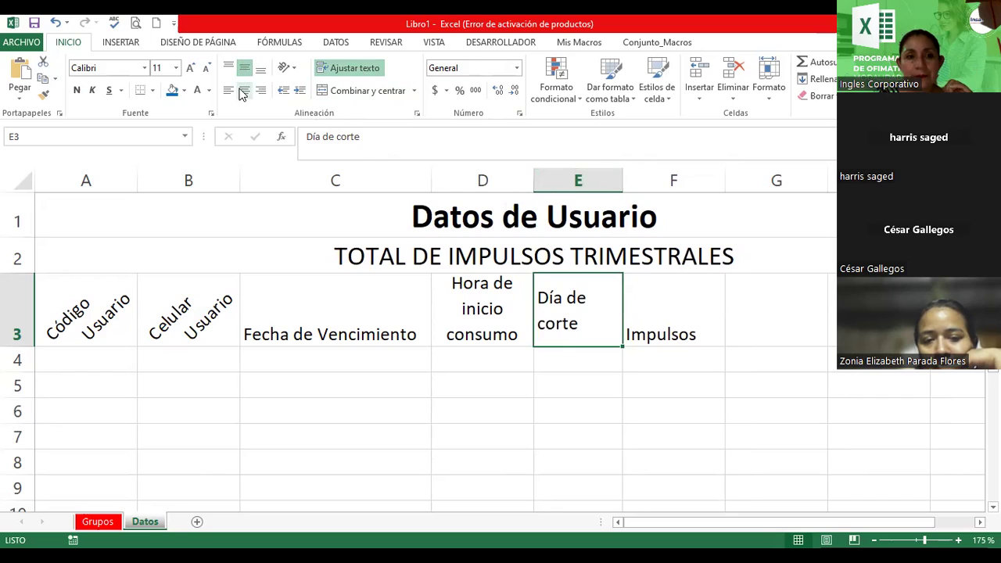
pyautogui.click(243, 90)
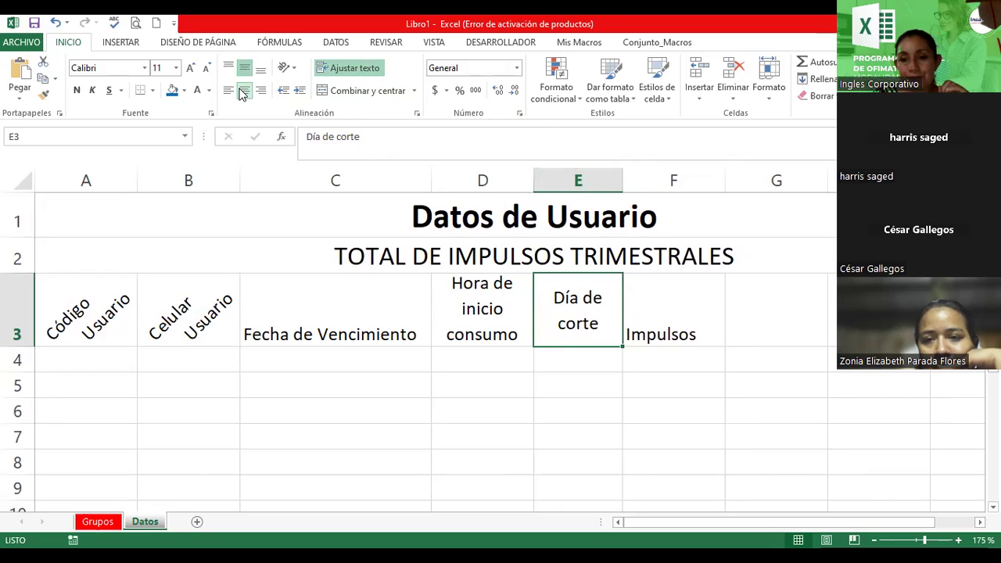
pyautogui.click(676, 316)
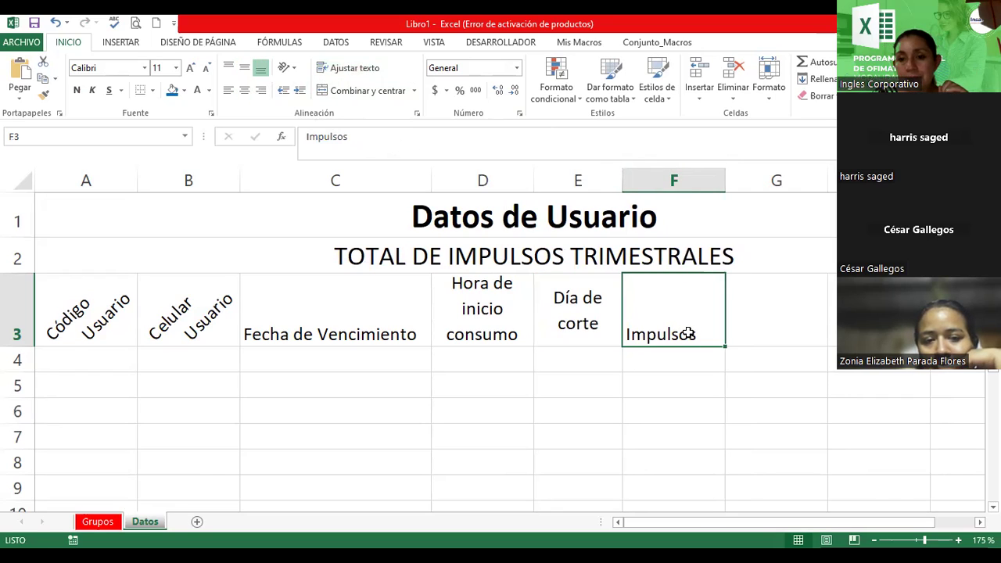
# Change the F3 header to 'Impulsos por mes'.
pyautogui.doubleClick(697, 334)
pyautogui.write('por mes')
pyautogui.press('Return')
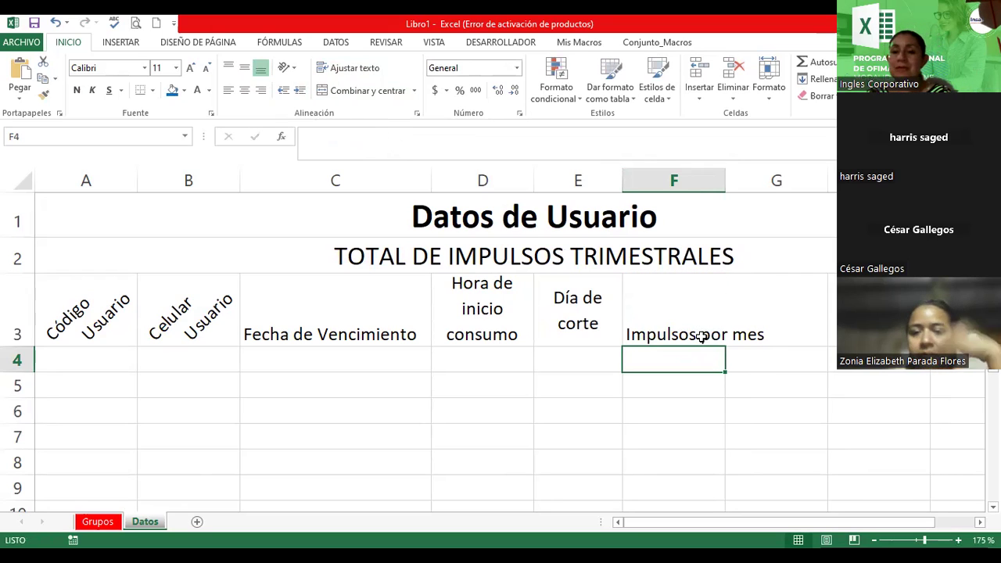
pyautogui.click(708, 294)
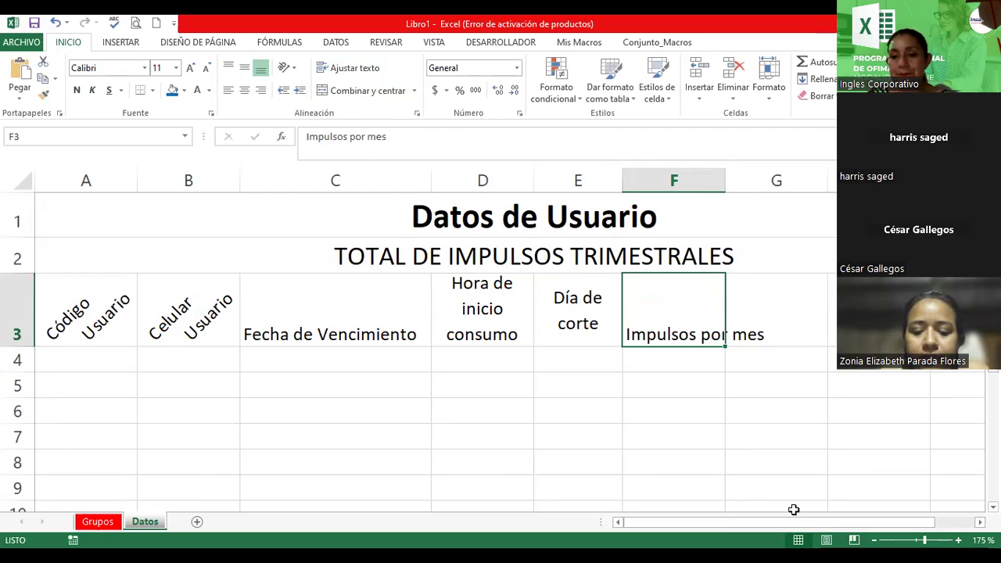
pyautogui.moveTo(723, 525); pyautogui.dragTo(749, 522)
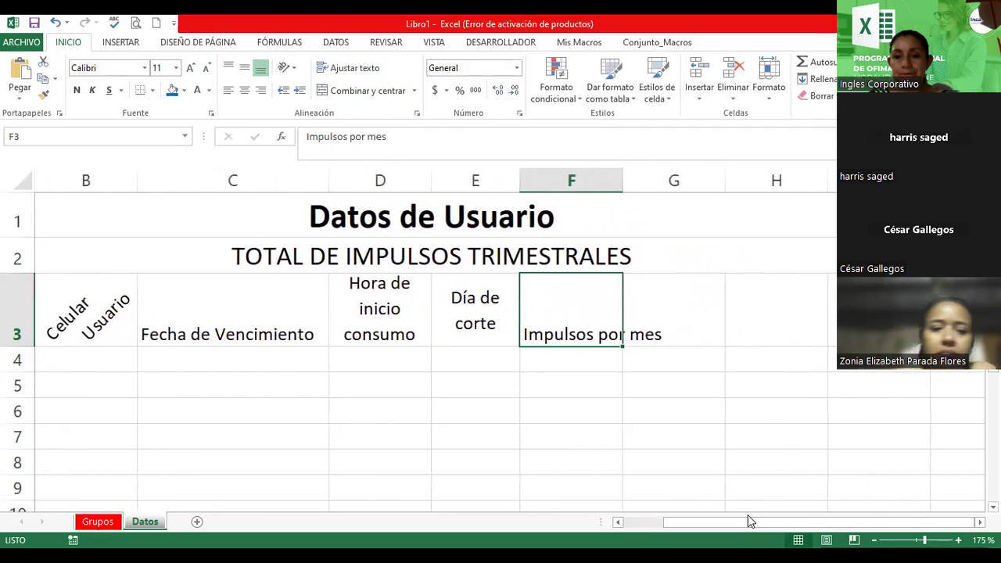
# Enter the months Enero, Febrero and Marzo in F4, G4 and H4.
pyautogui.click(544, 360)
pyautogui.write('Enero')
pyautogui.press('Tab')
pyautogui.write('Febrer')
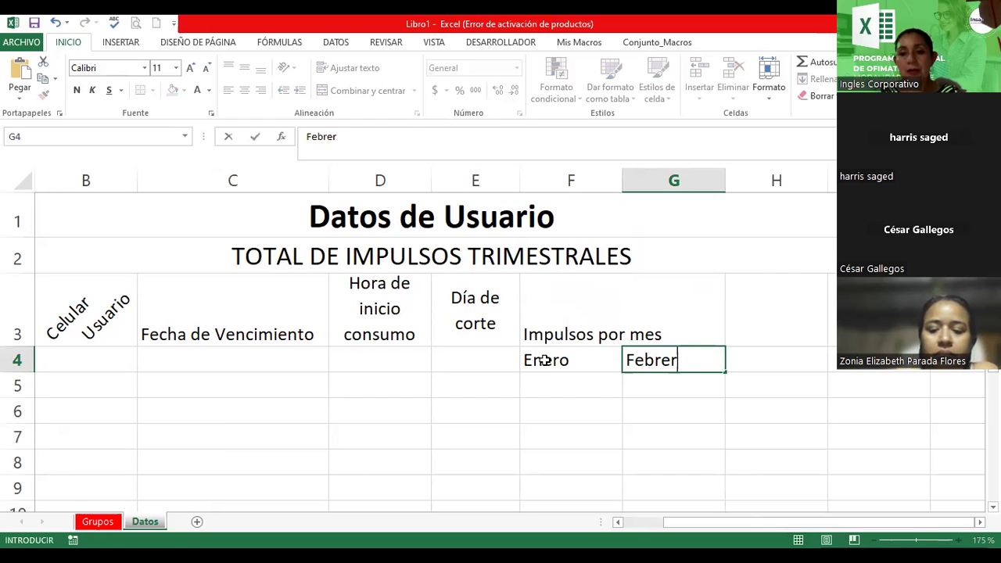
pyautogui.write('o')
pyautogui.press('Tab')
pyautogui.write('Marzo')
pyautogui.press('Return')
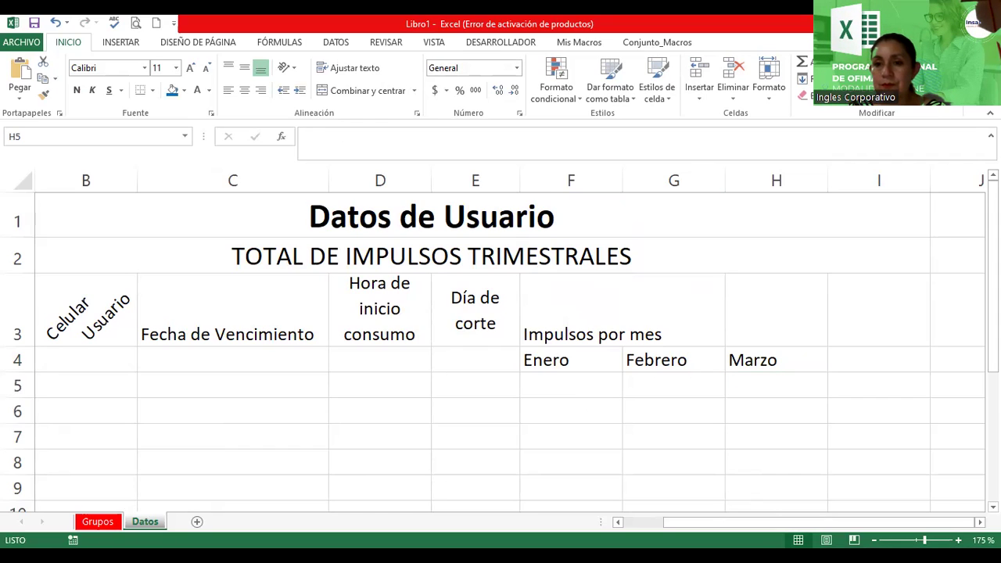
# Select F3:H3 and apply Combinar y centrar so 'Impulsos por mes' spans the month columns.
pyautogui.click(784, 356)
pyautogui.click(543, 336)
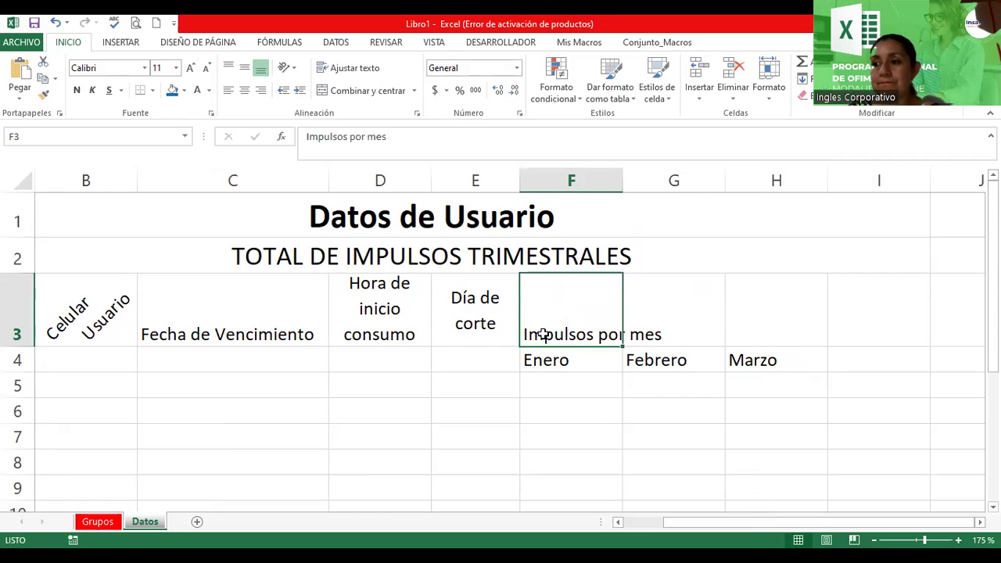
pyautogui.click(866, 315)
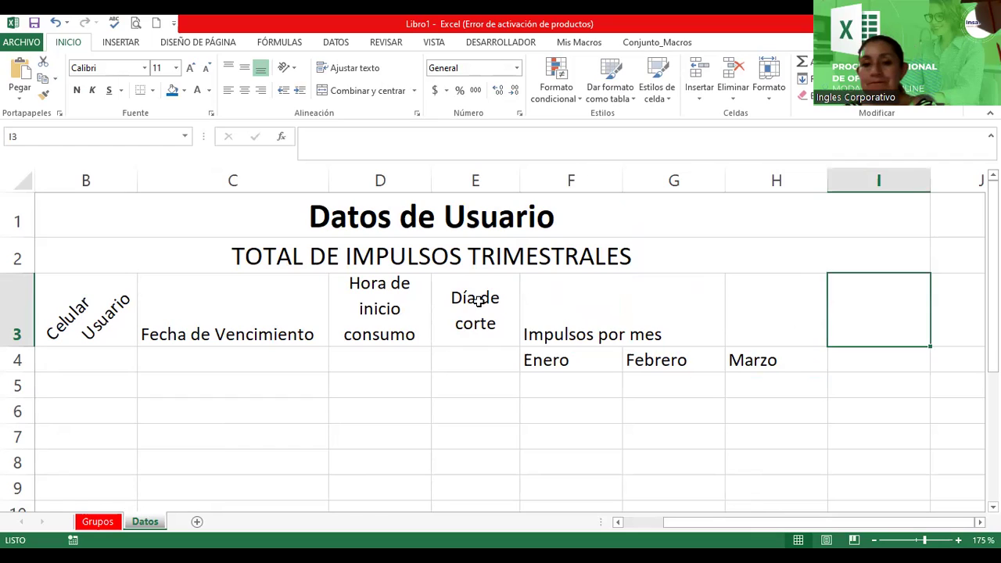
pyautogui.click(591, 321)
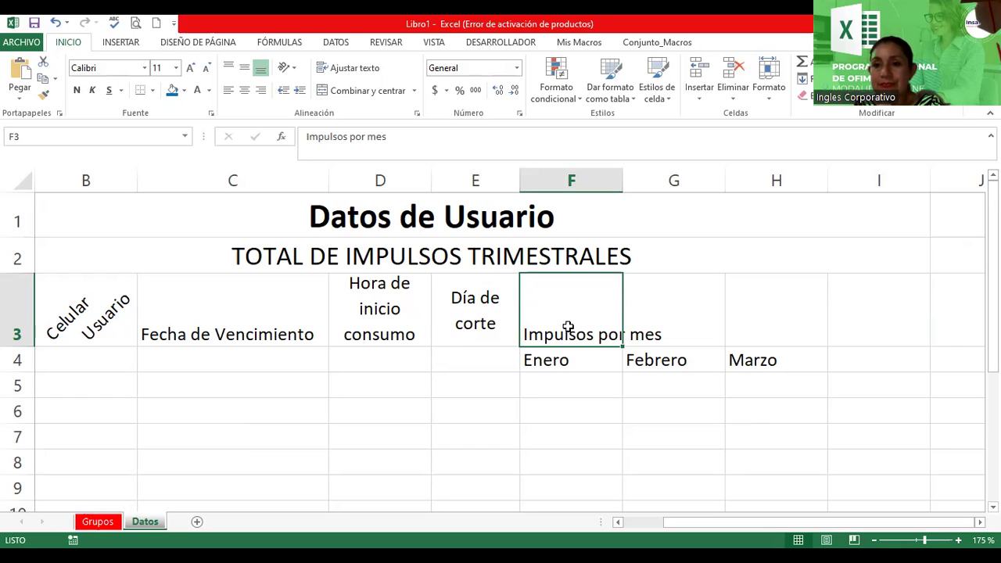
pyautogui.moveTo(567, 326); pyautogui.dragTo(741, 321)
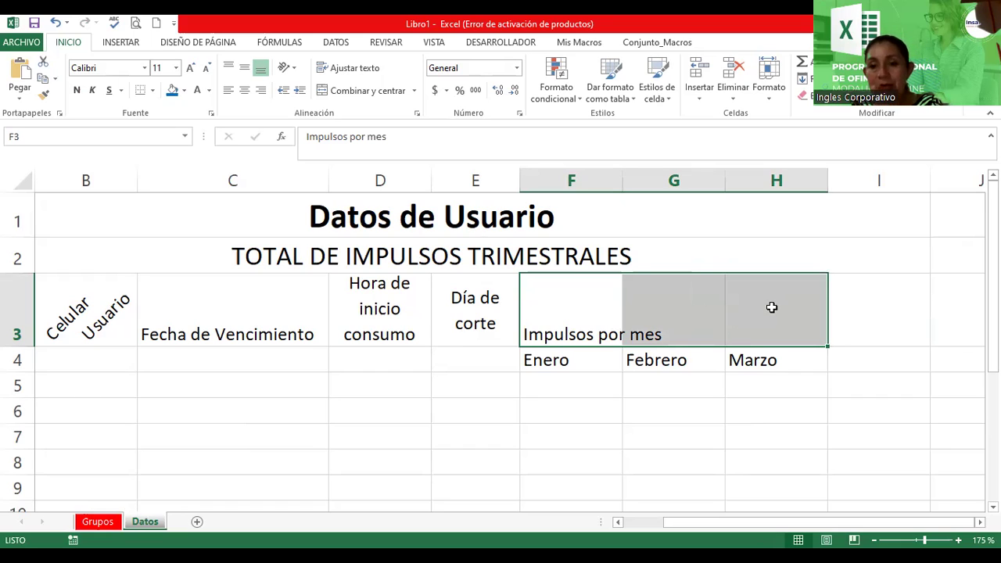
pyautogui.click(771, 306)
pyautogui.moveTo(565, 314); pyautogui.dragTo(740, 308)
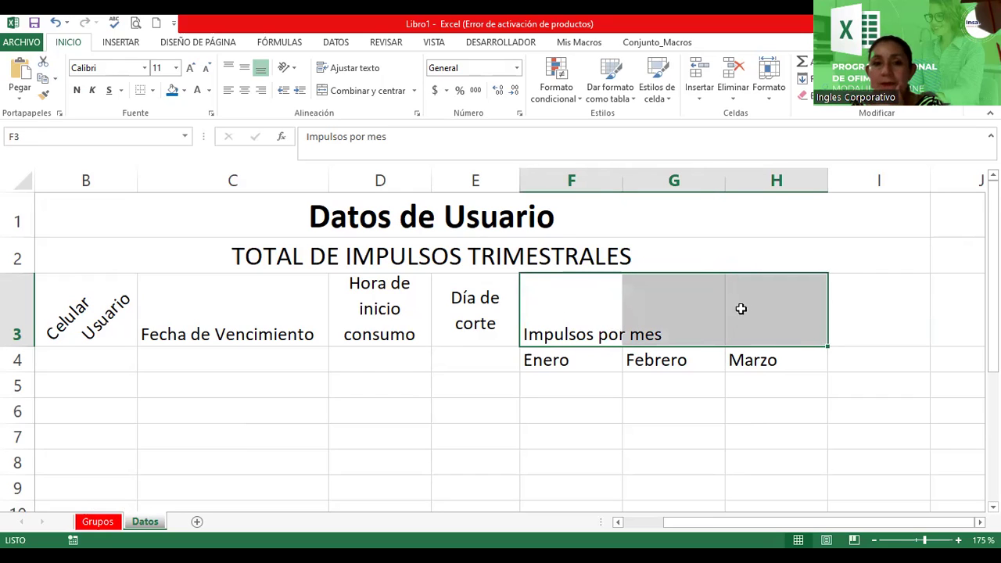
pyautogui.click(365, 92)
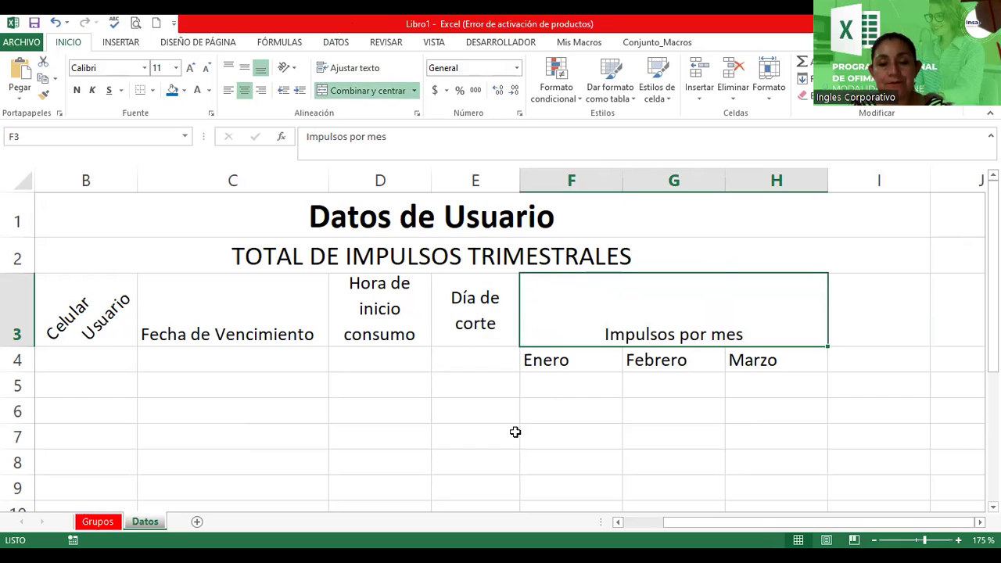
# Adjust header row 3's height, shrinking it and then making it slightly taller.
pyautogui.moveTo(21, 345)
pyautogui.mouseDown()
pyautogui.moveTo(24, 336)
pyautogui.moveTo(24, 348)
pyautogui.mouseUp()
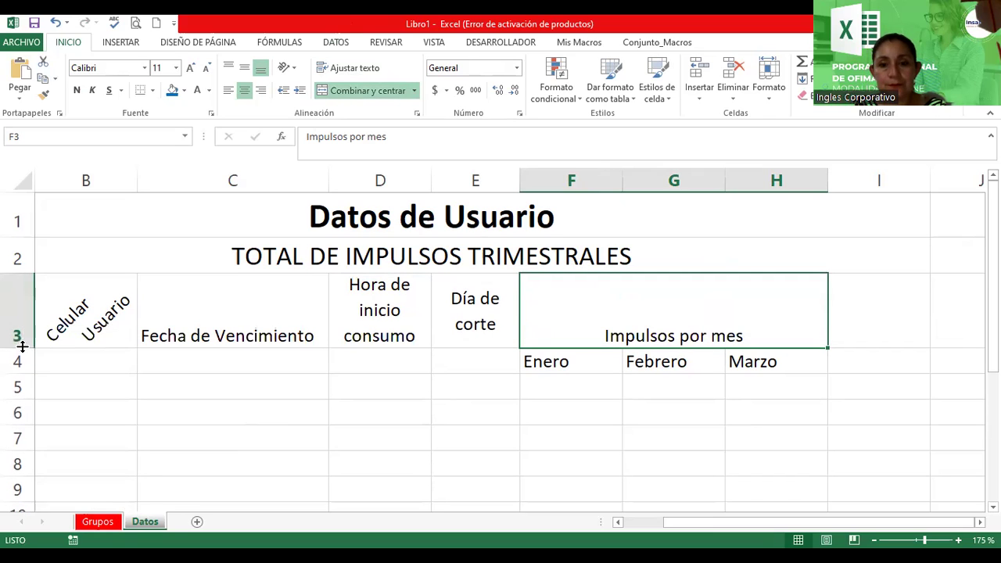
pyautogui.moveTo(823, 524); pyautogui.dragTo(786, 524)
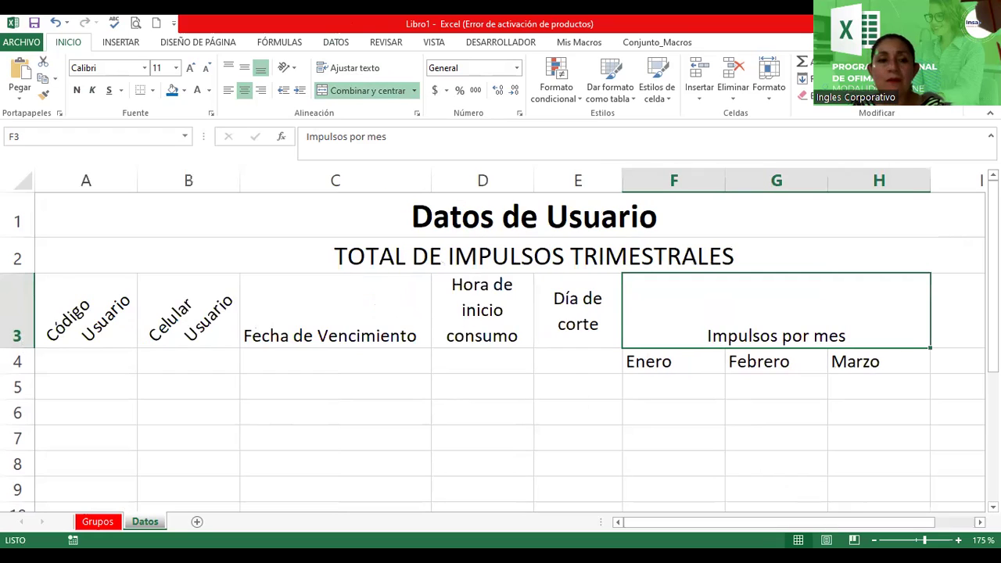
pyautogui.keyDown('ctrl'); pyautogui.scroll(-1, 490, 266); pyautogui.keyUp('ctrl')
pyautogui.keyDown('ctrl'); pyautogui.scroll(-1, 490, 266); pyautogui.keyUp('ctrl')
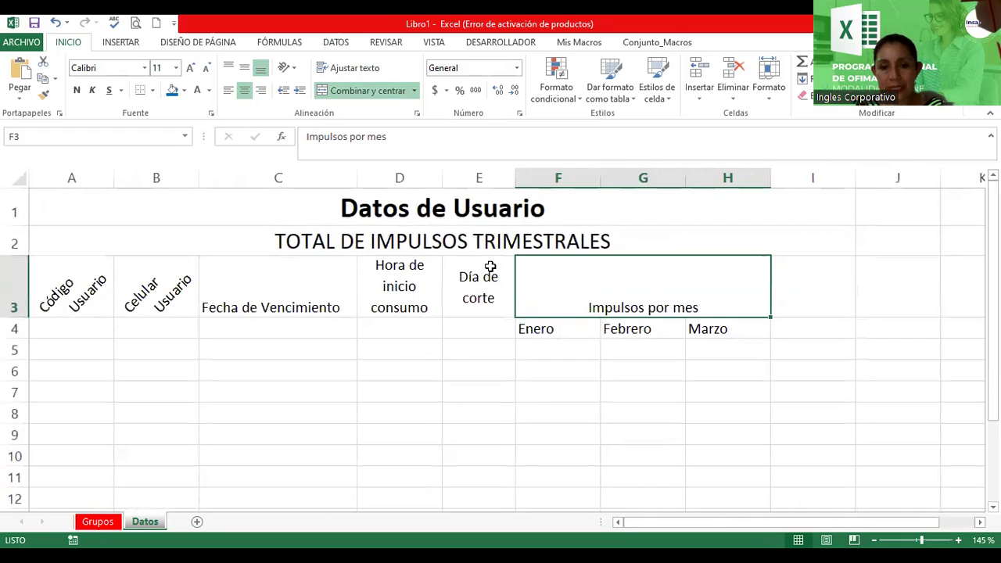
pyautogui.keyDown('ctrl'); pyautogui.scroll(-1, 490, 266); pyautogui.keyUp('ctrl')
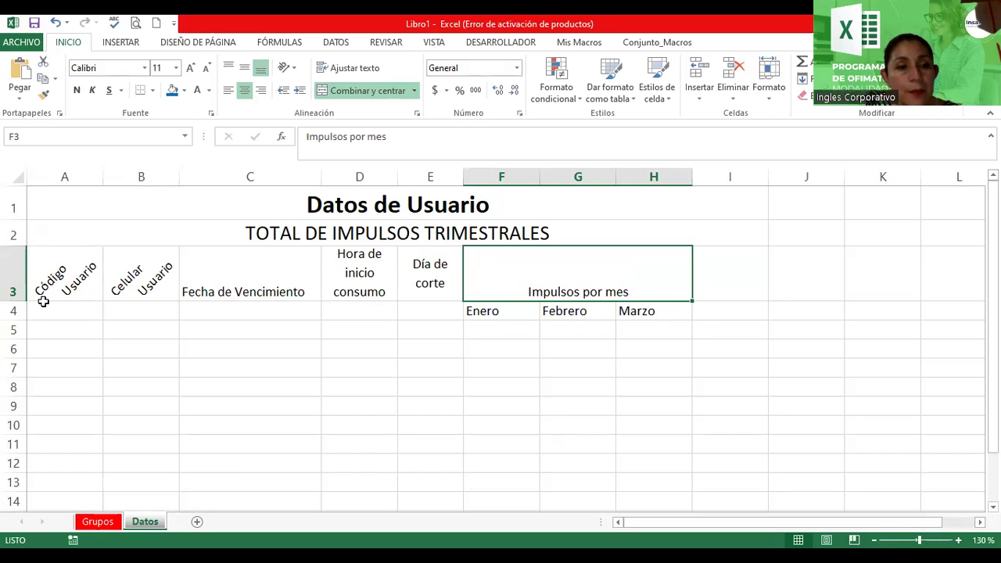
pyautogui.moveTo(15, 301); pyautogui.dragTo(16, 272)
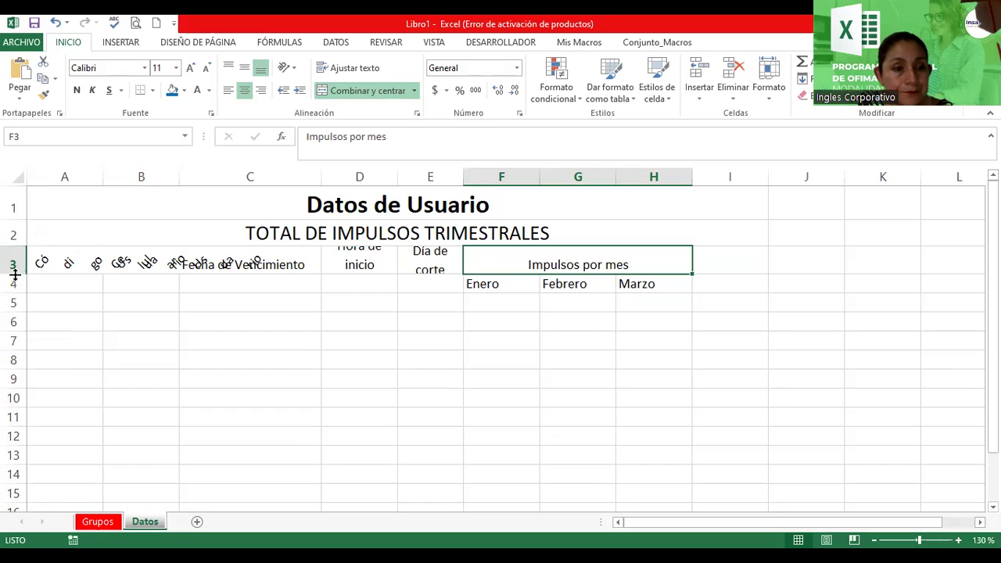
pyautogui.moveTo(14, 274); pyautogui.dragTo(17, 310)
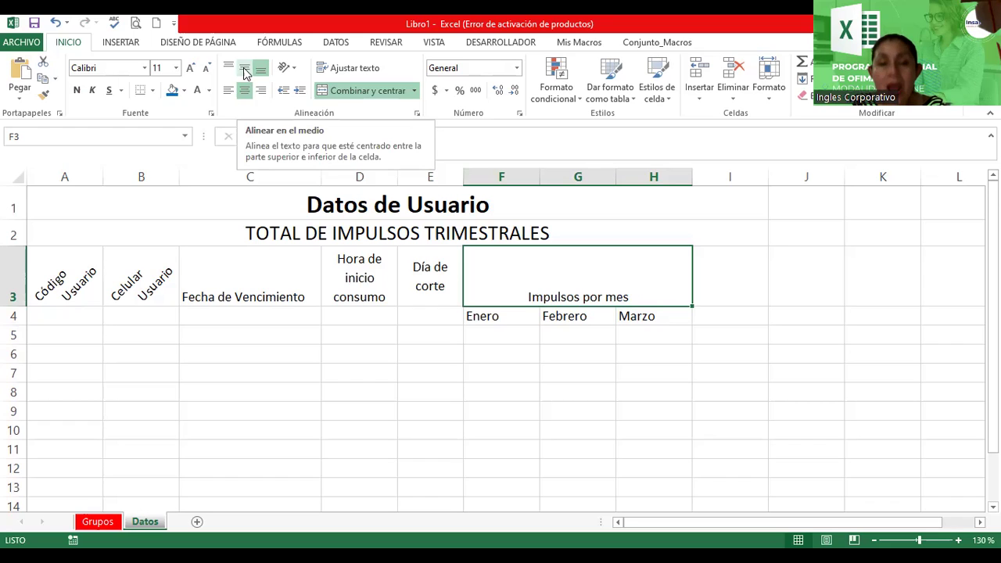
# Middle-align 'Impulsos por mes' vertically in merged F3:H3 and check the result.
pyautogui.click(244, 70)
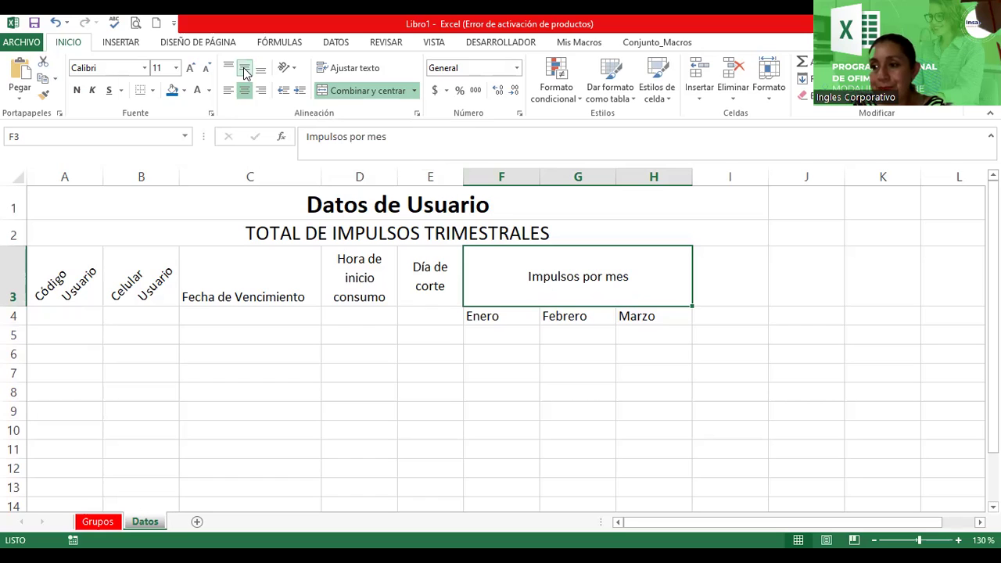
pyautogui.click(787, 337)
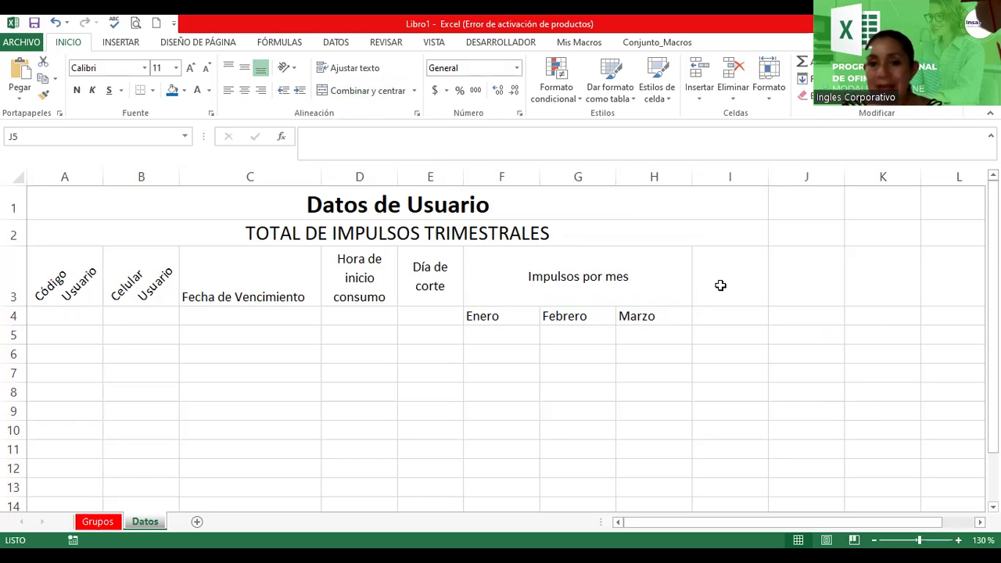
pyautogui.click(720, 286)
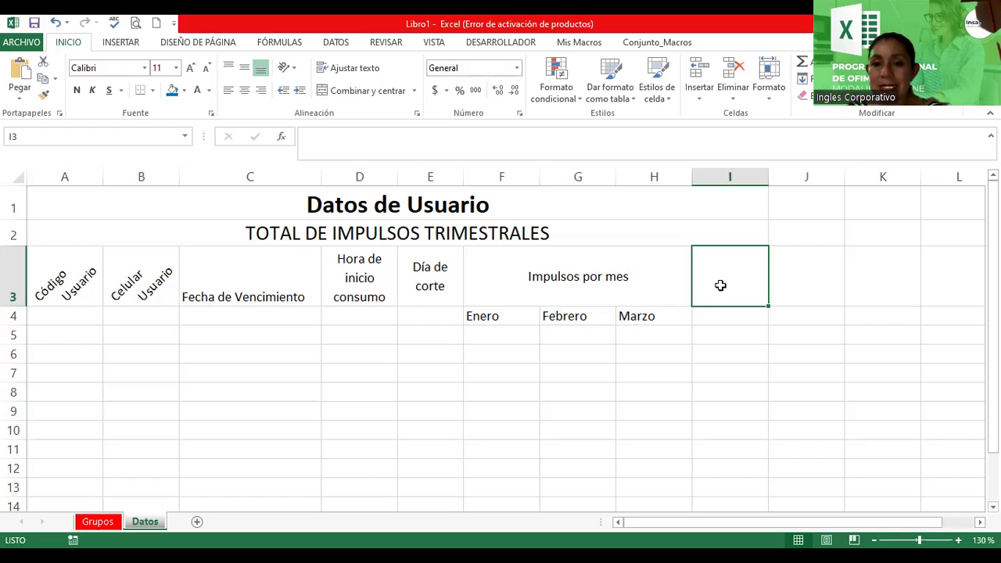
pyautogui.click(609, 290)
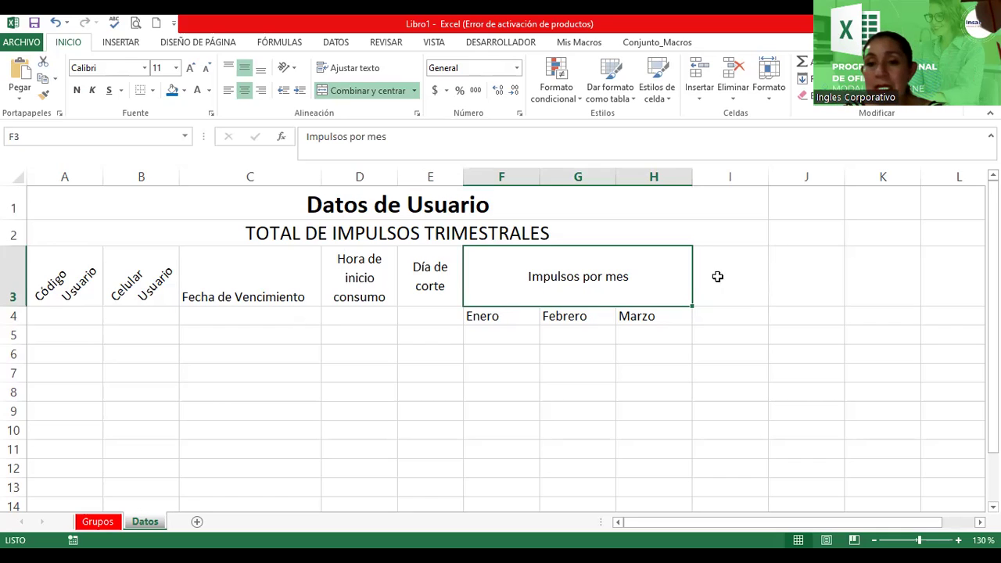
# Enter the heading 'Impulsos Trimestrales' in I3.
pyautogui.click(719, 275)
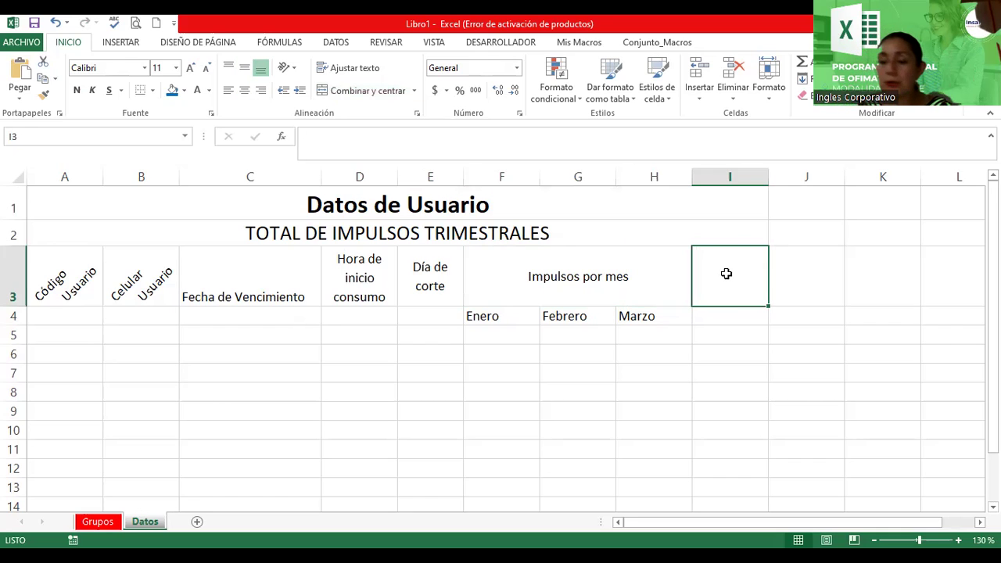
pyautogui.write('Impulso')
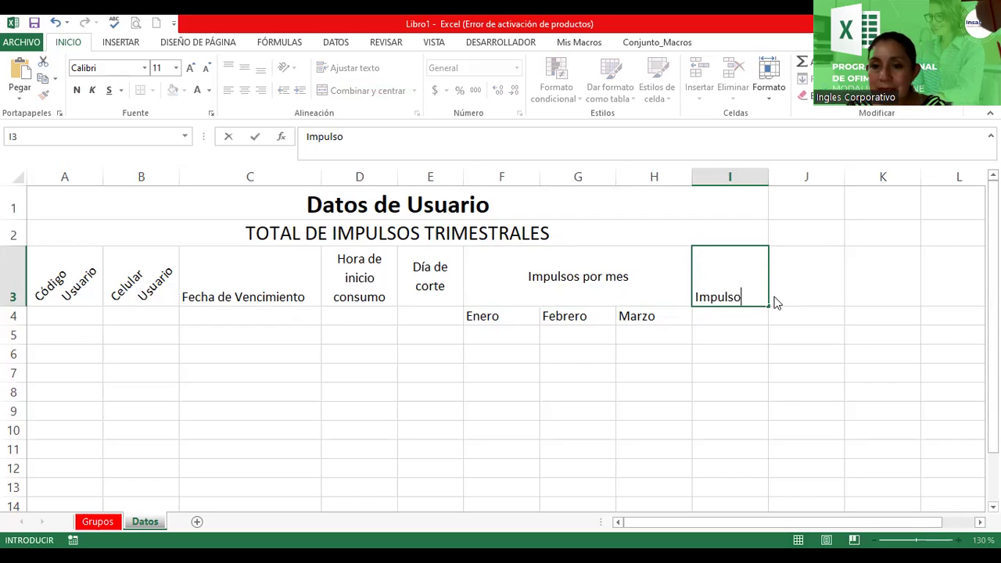
pyautogui.write('s Trimestrales')
pyautogui.press('Return')
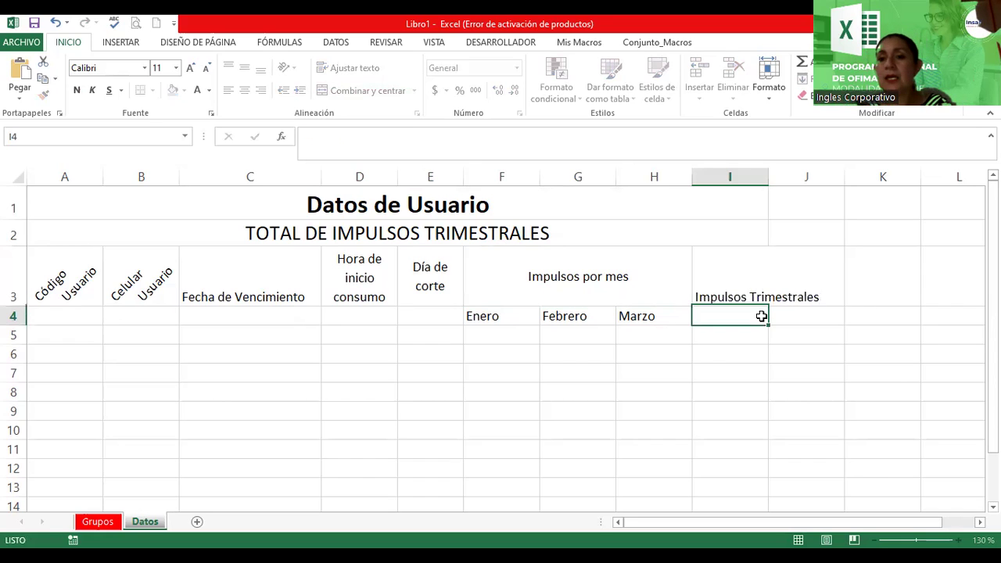
# Widen column I and wrap and centre 'Impulsos Trimestrales' on two lines.
pyautogui.click(734, 275)
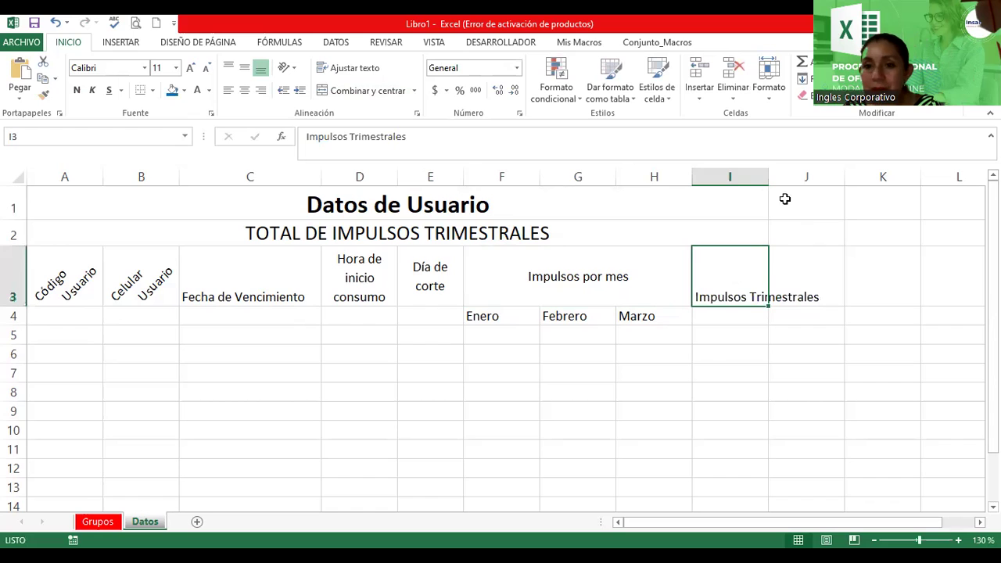
pyautogui.moveTo(765, 171); pyautogui.dragTo(776, 170)
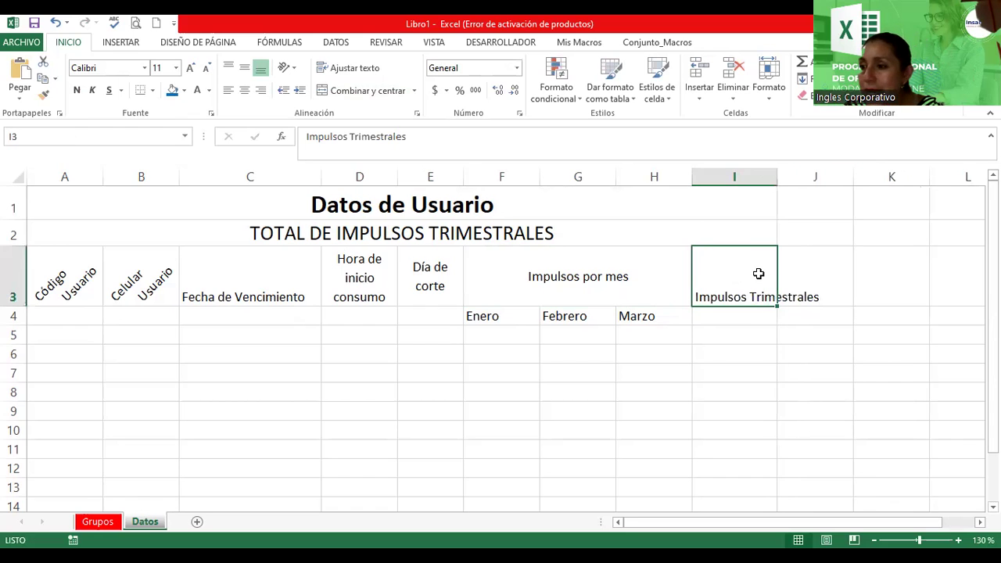
pyautogui.click(341, 69)
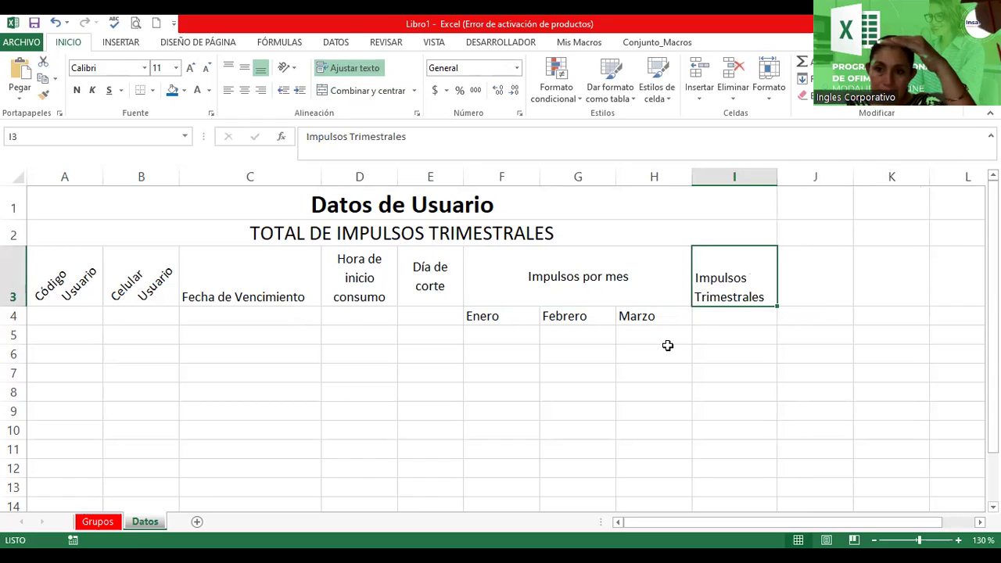
pyautogui.click(245, 91)
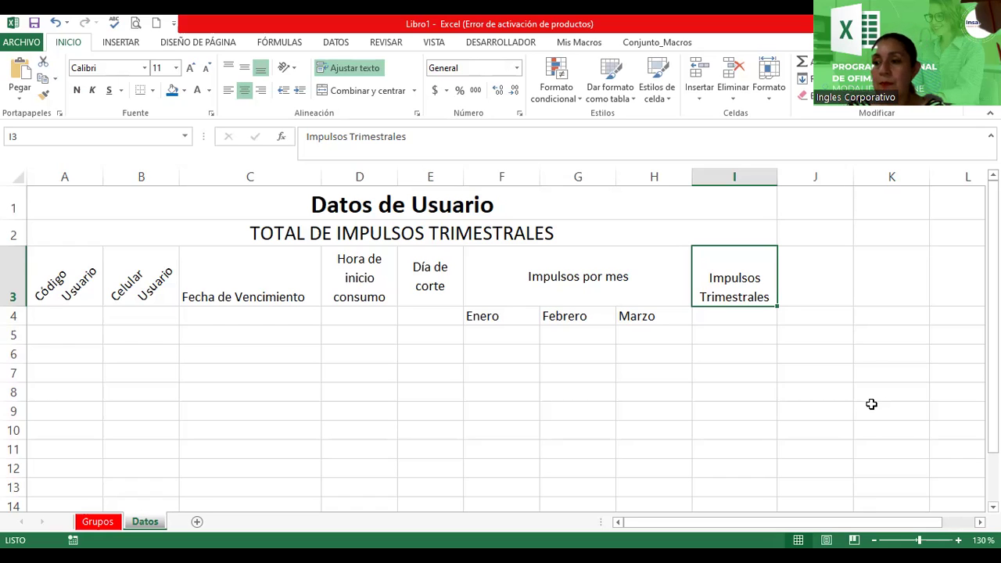
pyautogui.click(591, 338)
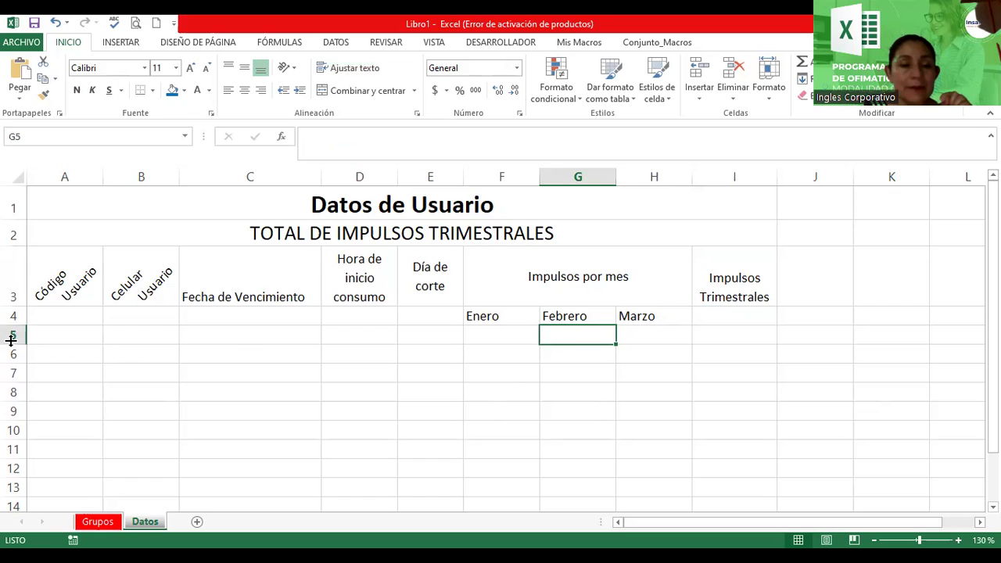
# Merge the 'Código Usuario' heading across A3:A4.
pyautogui.click(62, 280)
pyautogui.hotkey('ctrl', 'z')
pyautogui.hotkey('ctrl', 'z')
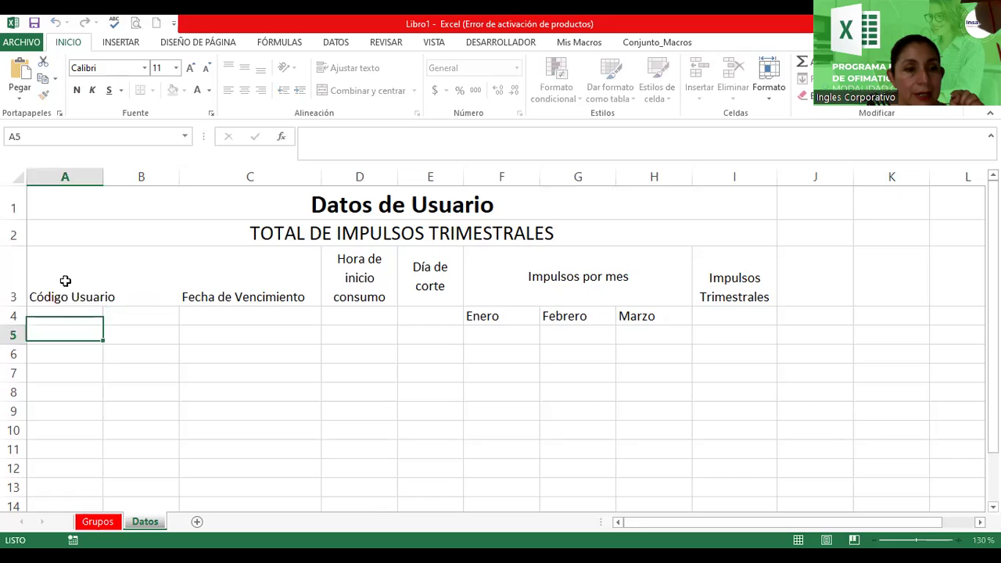
pyautogui.hotkey('ctrl', 'y')
pyautogui.hotkey('ctrl', 'y')
pyautogui.moveTo(64, 270); pyautogui.dragTo(64, 309)
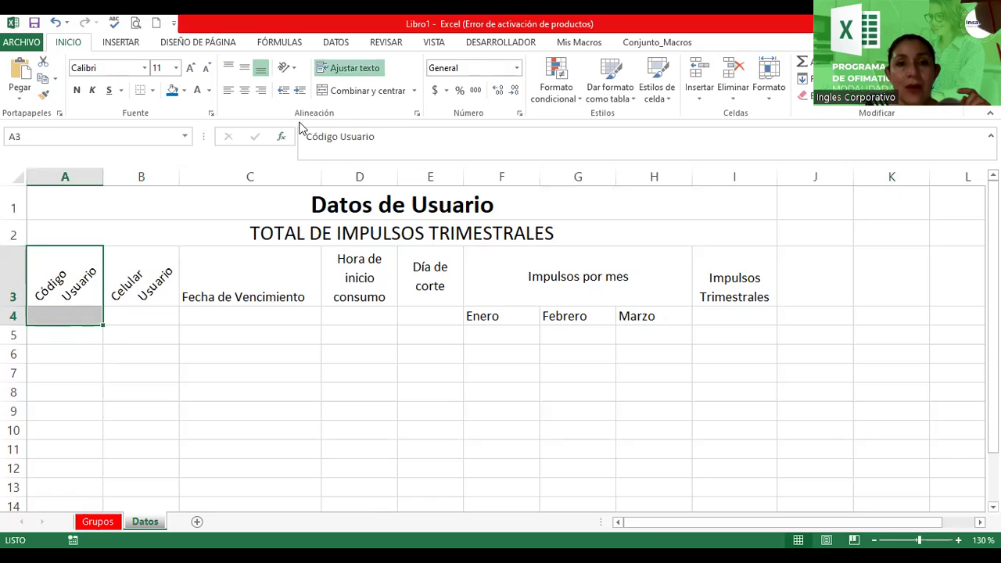
pyautogui.click(335, 91)
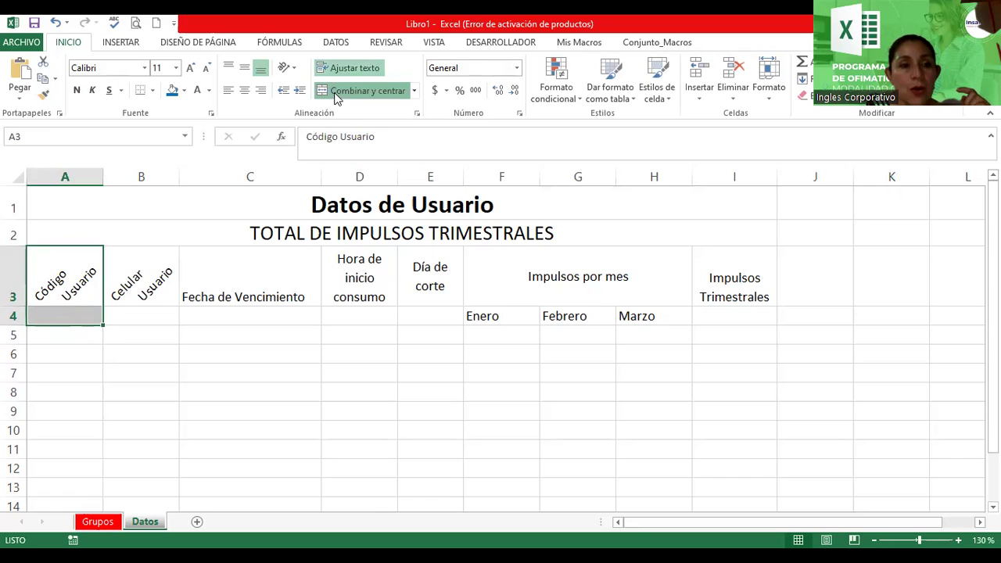
# Merge the 'Celular Usuario' heading across B3:B4 and shorten header row 3.
pyautogui.click(144, 269)
pyautogui.click(140, 330)
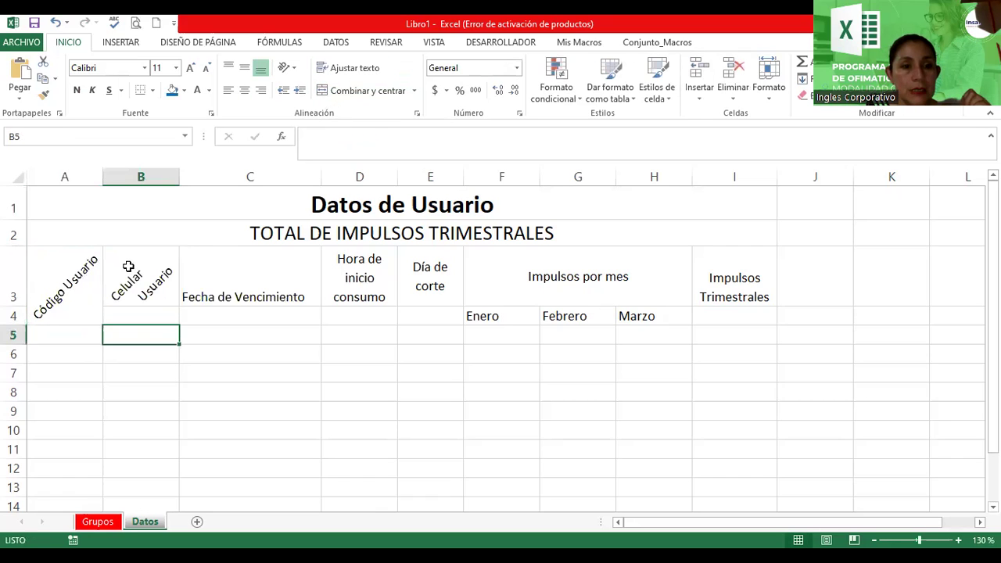
pyautogui.click(127, 291)
pyautogui.moveTo(127, 291); pyautogui.dragTo(130, 311)
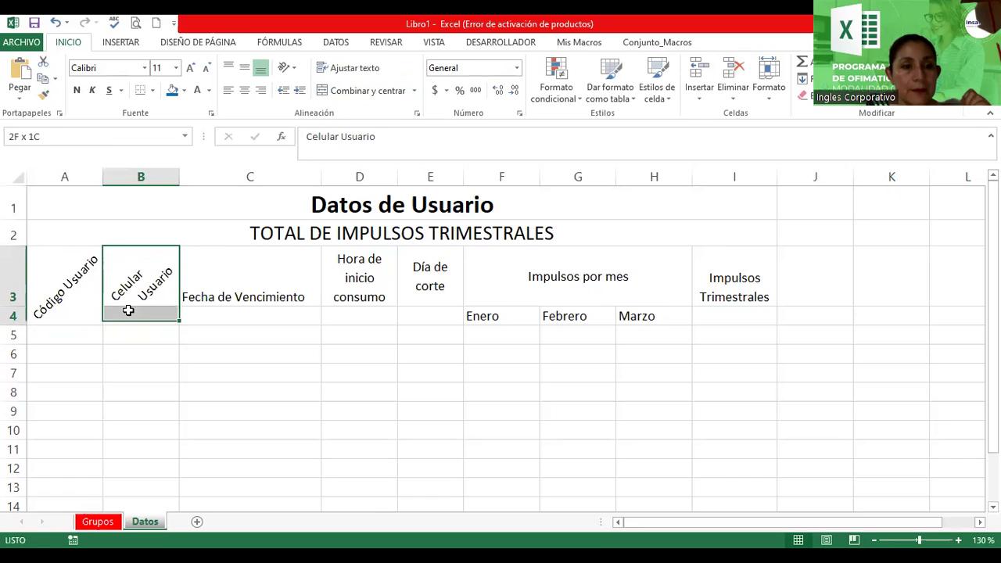
pyautogui.click(348, 90)
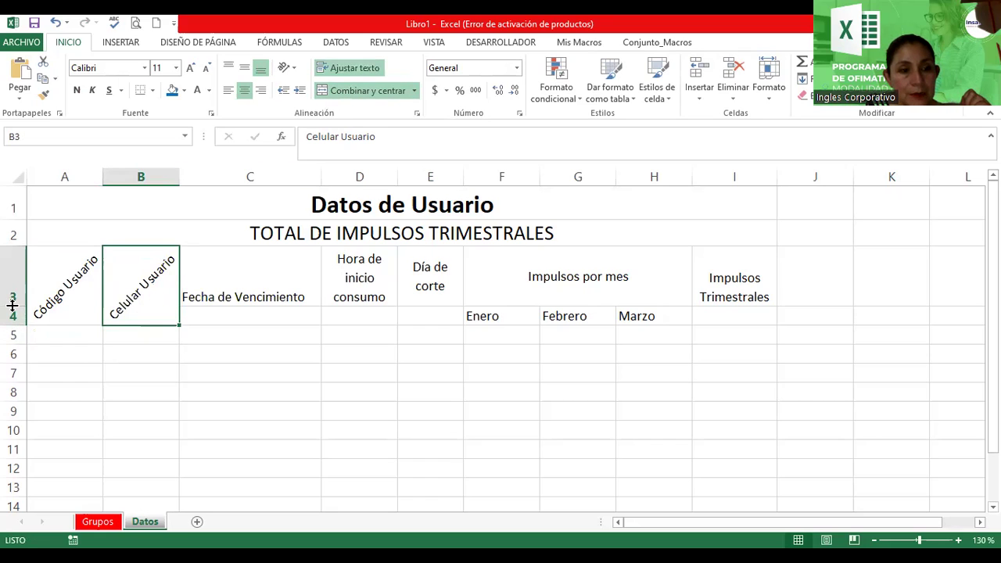
pyautogui.moveTo(14, 295); pyautogui.dragTo(13, 296)
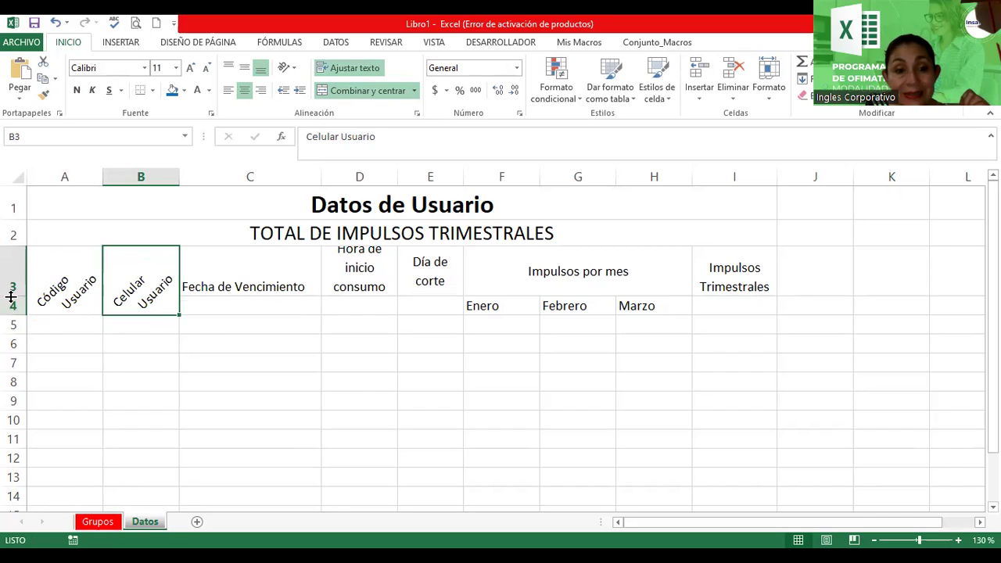
pyautogui.click(259, 283)
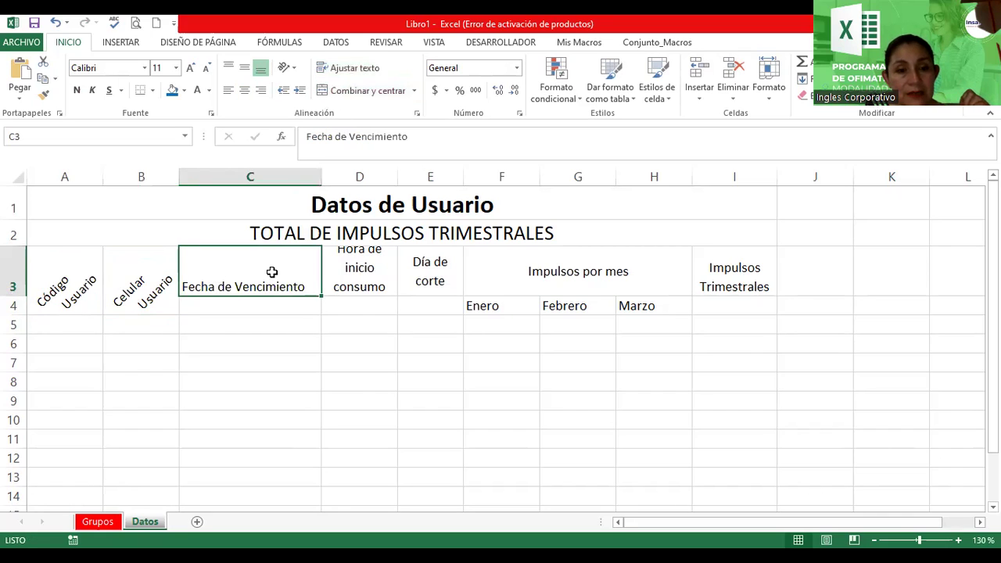
# Merge C3:C4 with 'Fecha de Vencimiento' middle-aligned, and merge D3:D4 for 'Hora de inicio consumo'.
pyautogui.moveTo(274, 294); pyautogui.dragTo(273, 298)
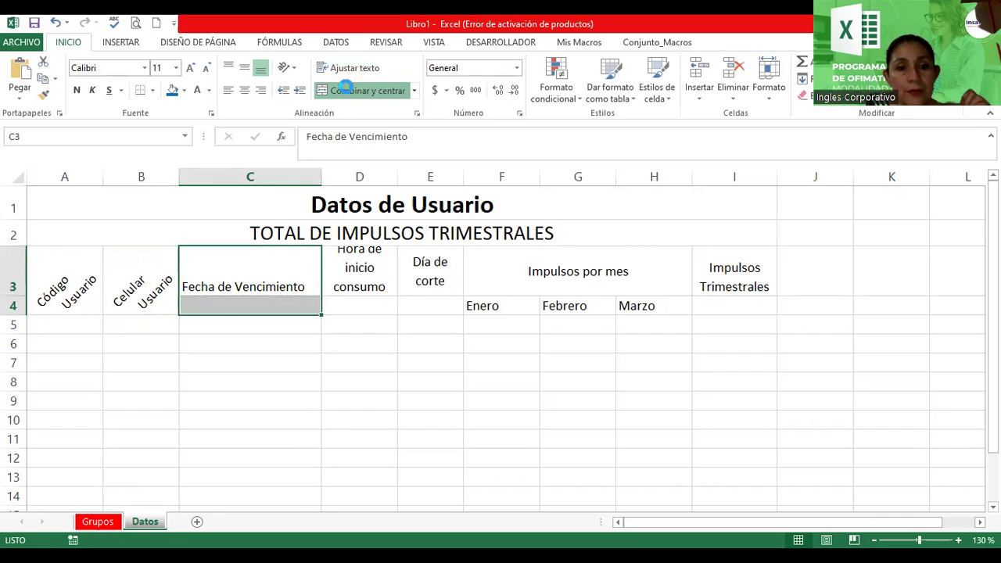
pyautogui.click(348, 91)
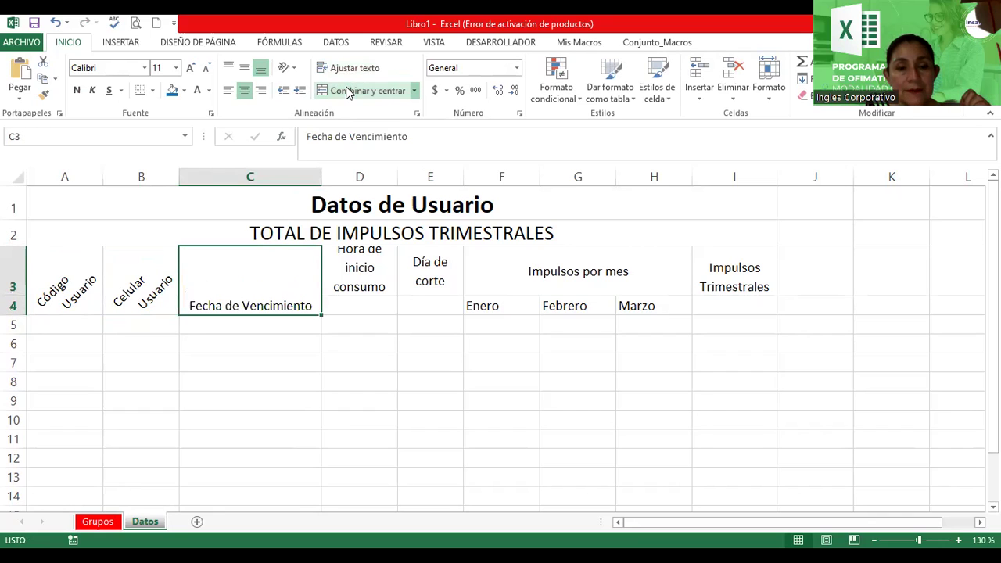
pyautogui.click(244, 72)
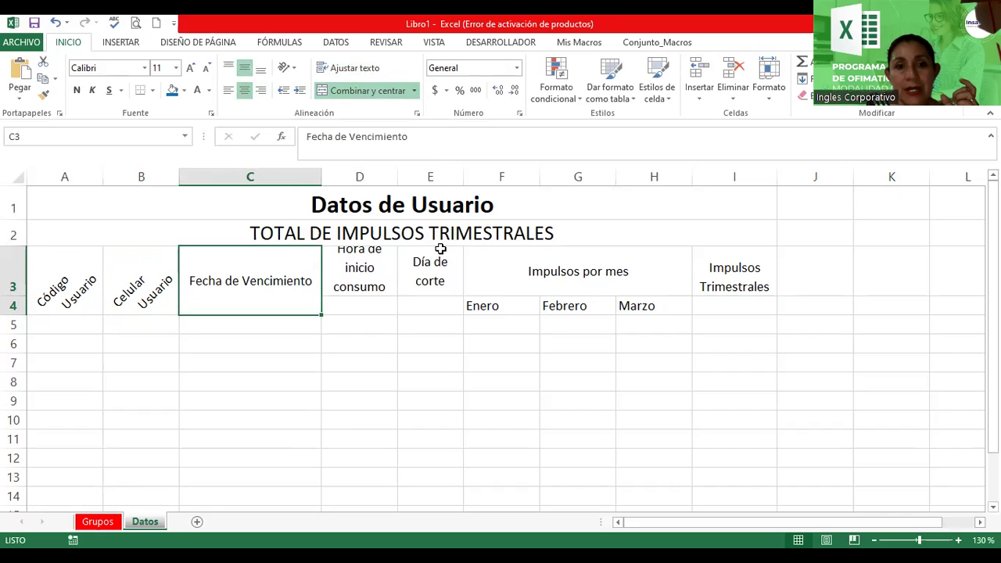
pyautogui.click(389, 274)
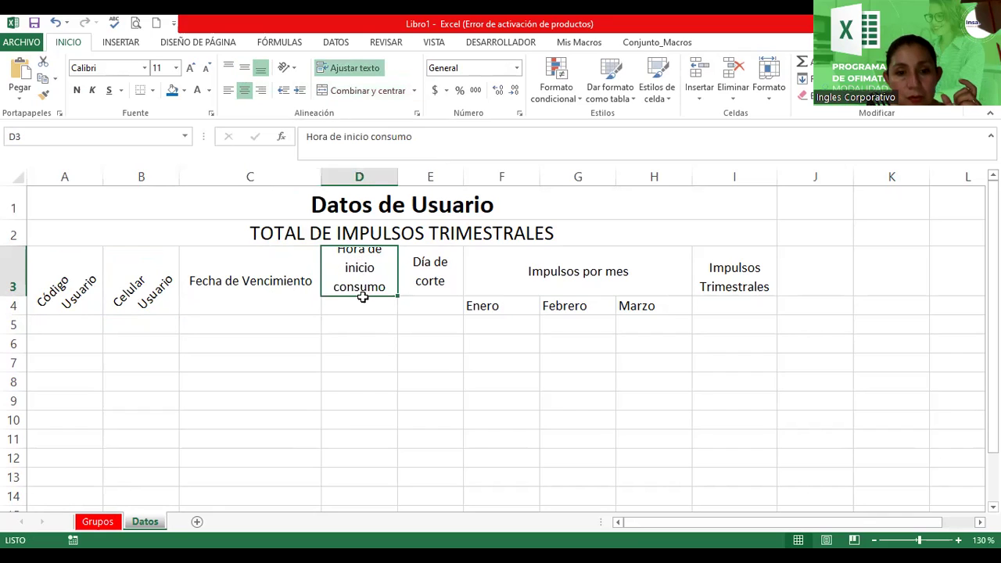
pyautogui.moveTo(353, 269); pyautogui.dragTo(362, 307)
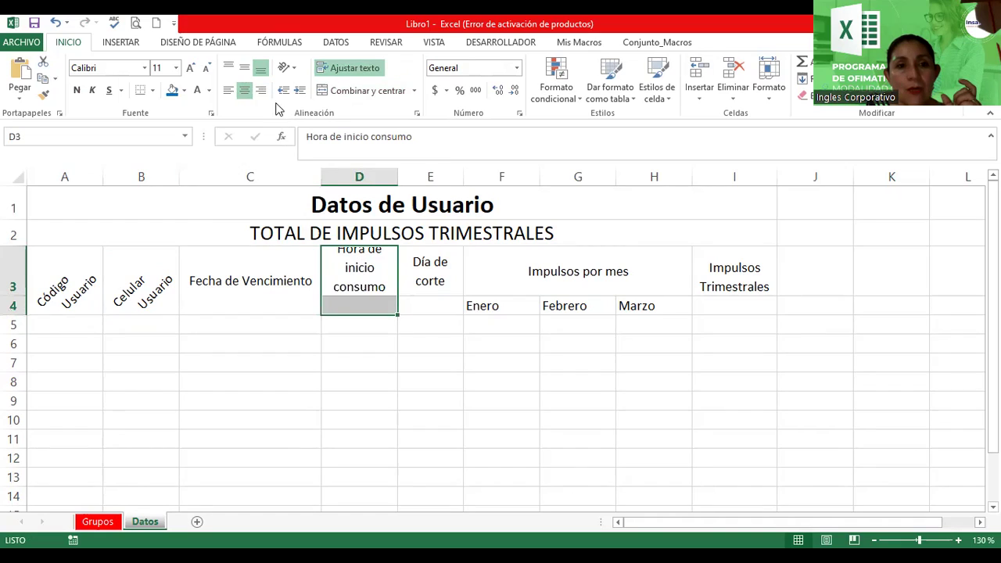
pyautogui.click(362, 91)
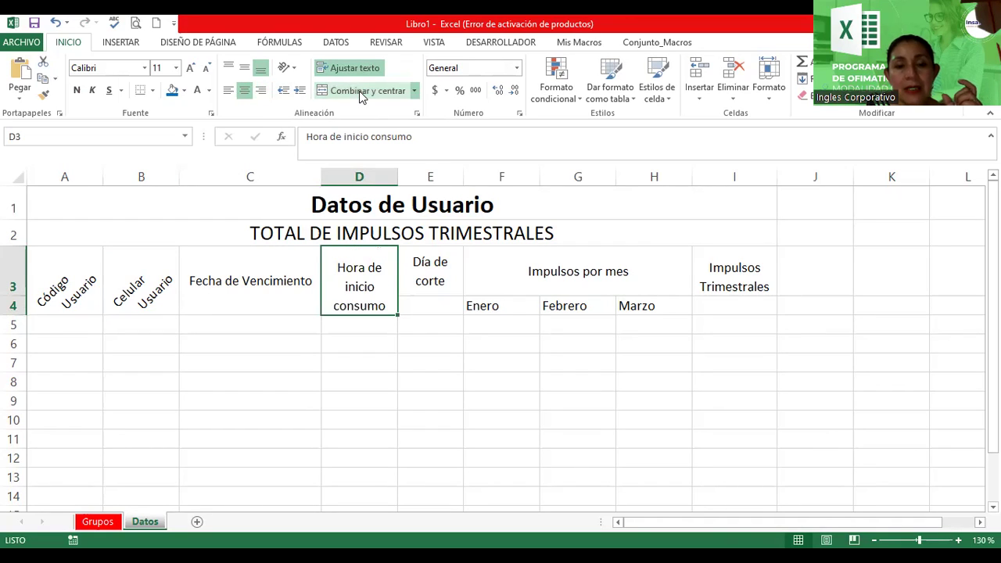
# Merge and centre 'Día de corte' across E3:E4, then shorten header row 3.
pyautogui.click(432, 271)
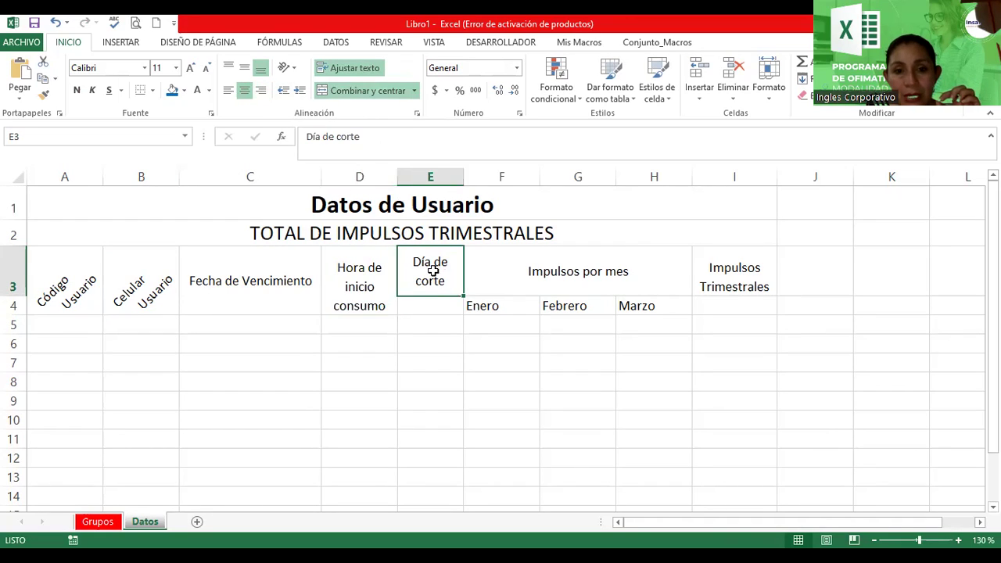
pyautogui.moveTo(432, 270); pyautogui.dragTo(430, 305)
pyautogui.click(340, 93)
pyautogui.click(515, 327)
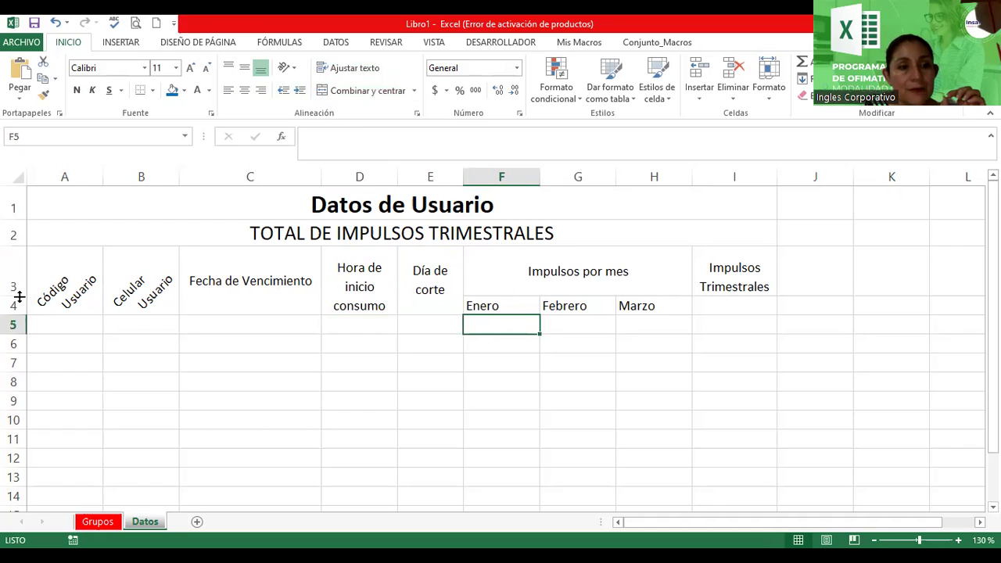
pyautogui.moveTo(20, 296); pyautogui.dragTo(25, 278)
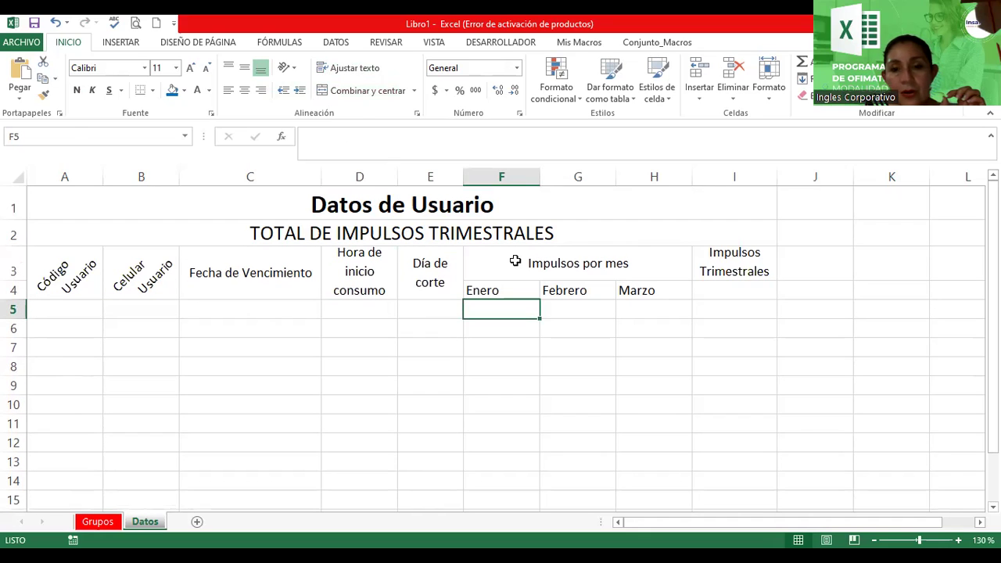
pyautogui.click(566, 260)
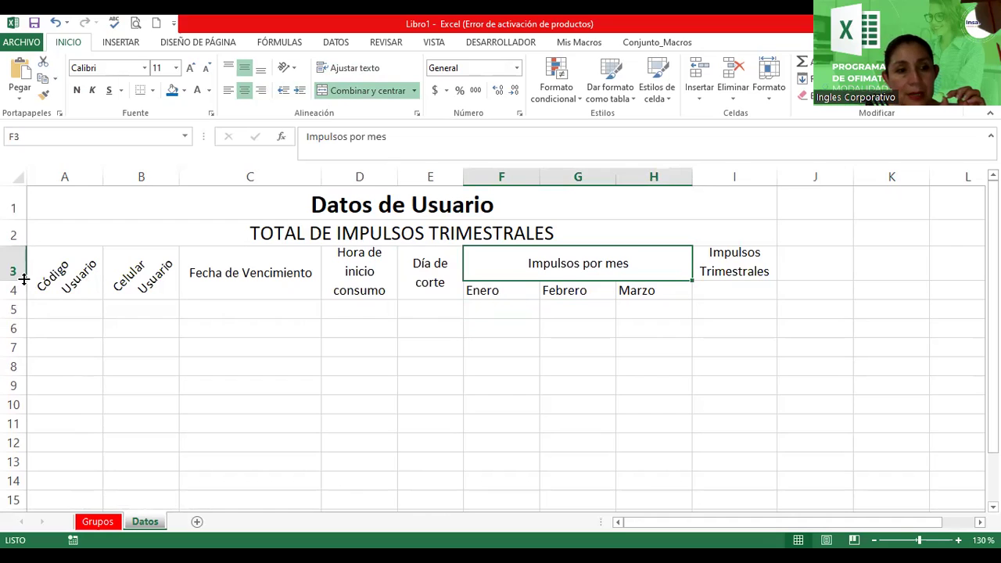
pyautogui.moveTo(22, 279); pyautogui.dragTo(24, 282)
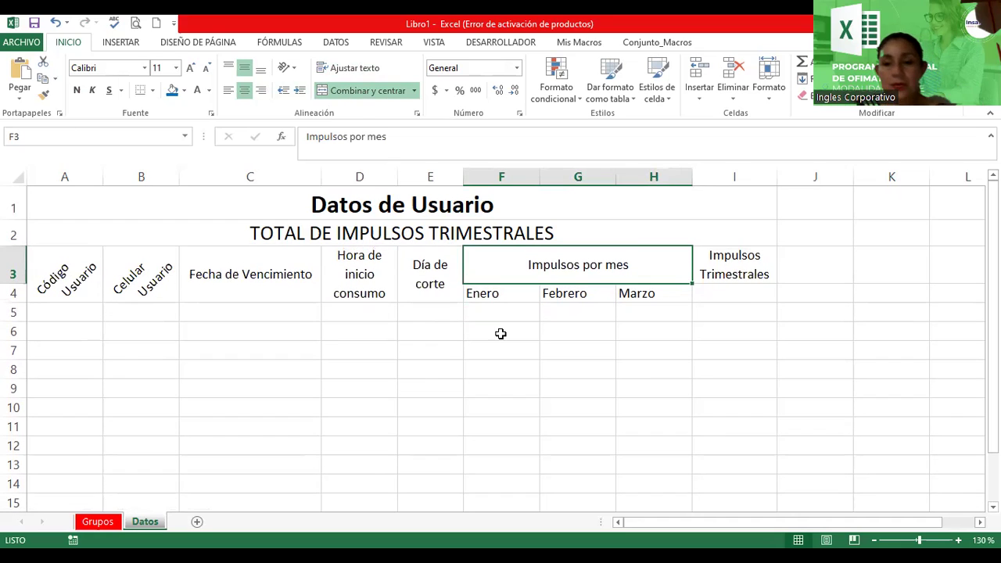
pyautogui.click(578, 334)
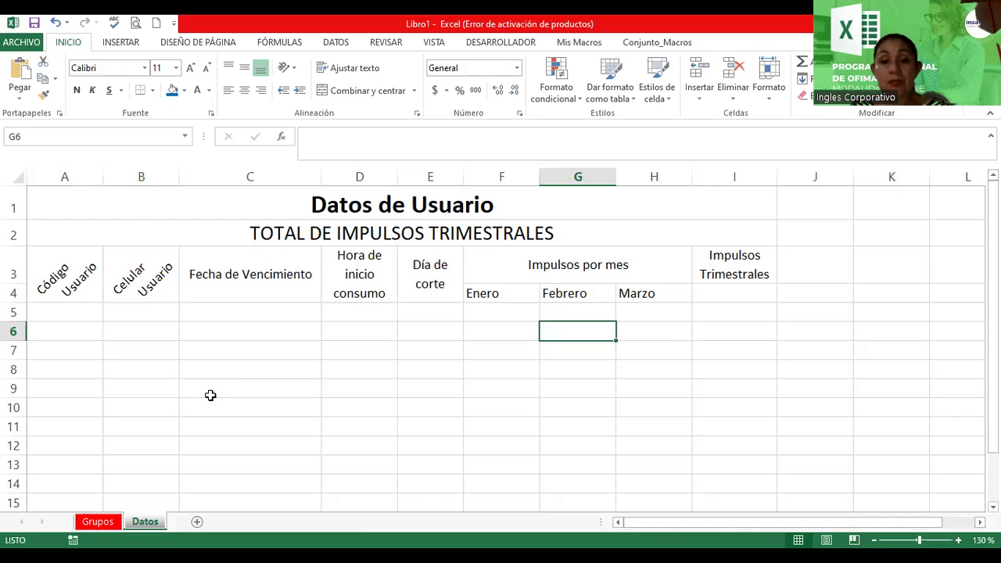
# Select the table range A1:I15, starting from the 'Datos de Usuario' title.
pyautogui.click(273, 333)
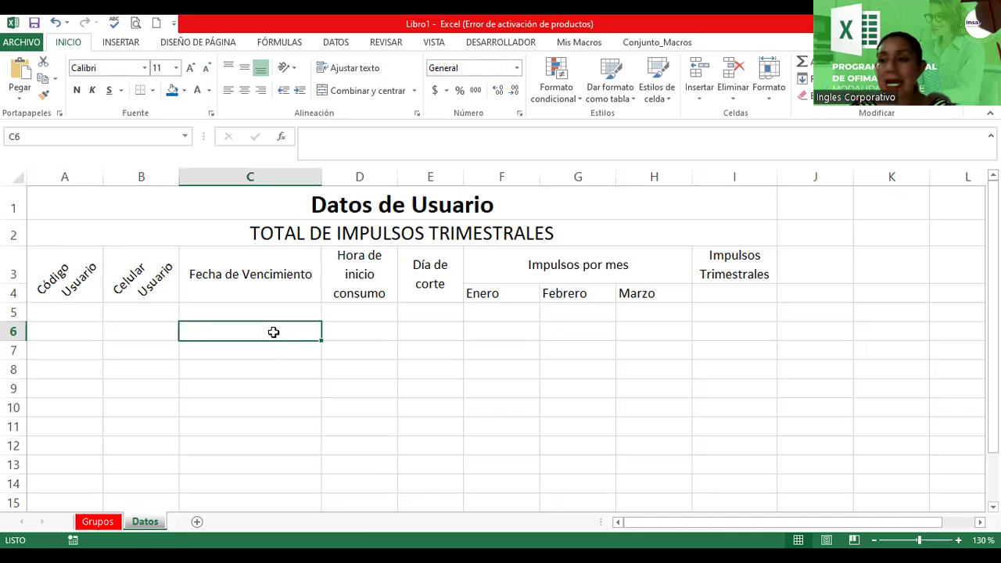
pyautogui.keyDown('ctrl'); pyautogui.scroll(-1, 272, 332); pyautogui.keyUp('ctrl')
pyautogui.click(340, 203)
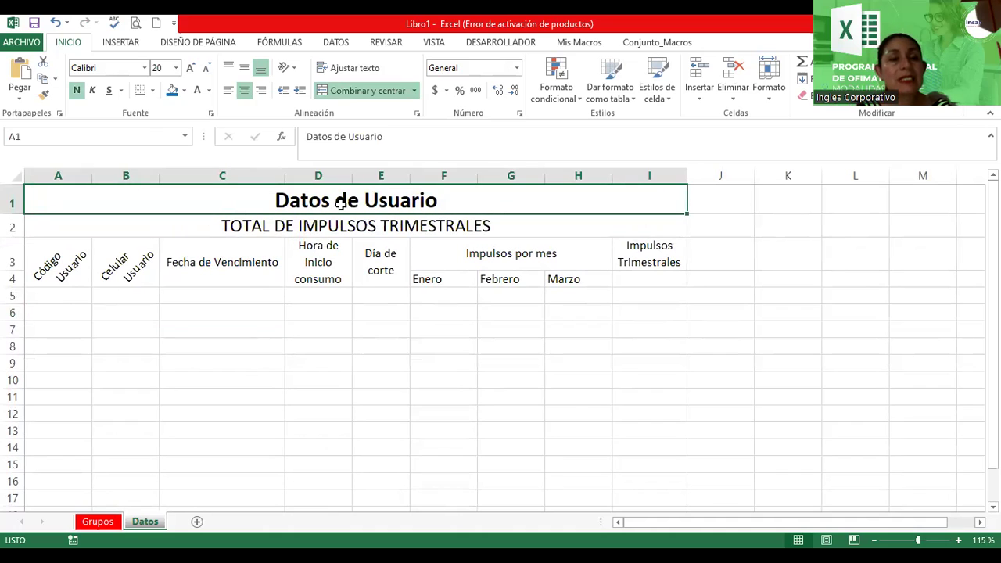
pyautogui.moveTo(351, 199); pyautogui.dragTo(350, 433)
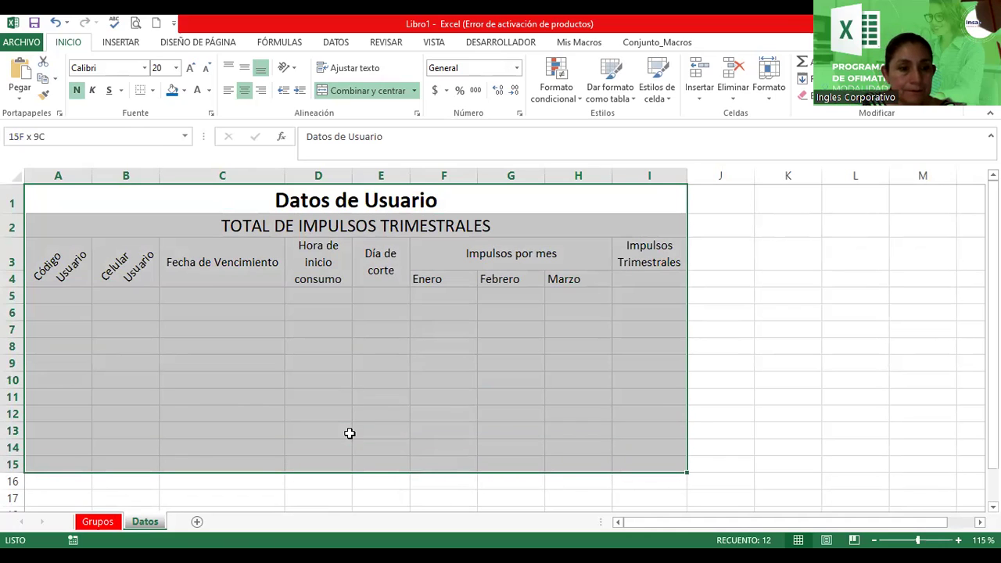
pyautogui.scroll(-3, 425, 294)
pyautogui.scroll(3, 425, 294)
pyautogui.keyDown('ctrl'); pyautogui.scroll(-1, 425, 294); pyautogui.keyUp('ctrl')
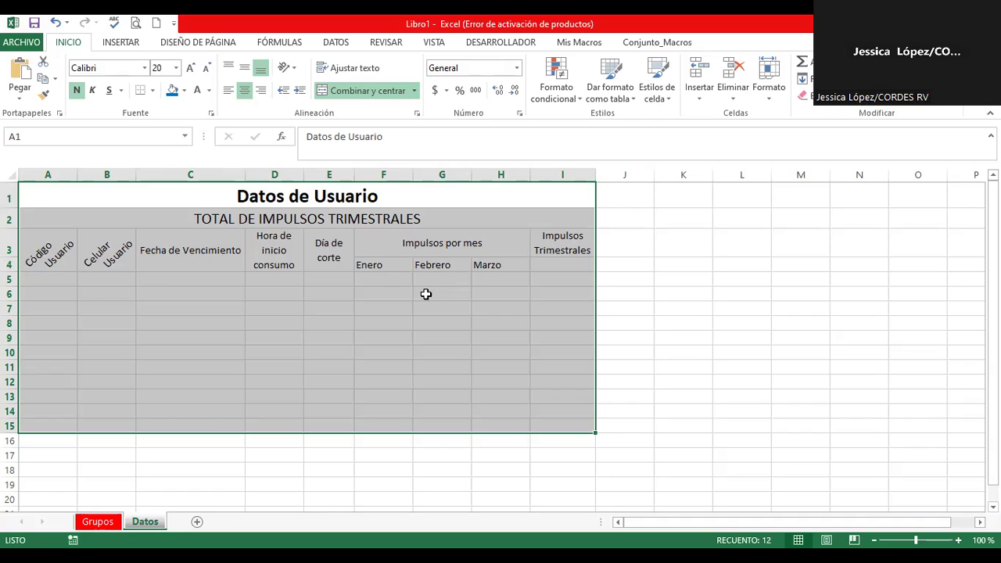
# Set a dark red double-line outline border for A1:I15 in Formato de celdas.
pyautogui.click(414, 115)
pyautogui.click(471, 110)
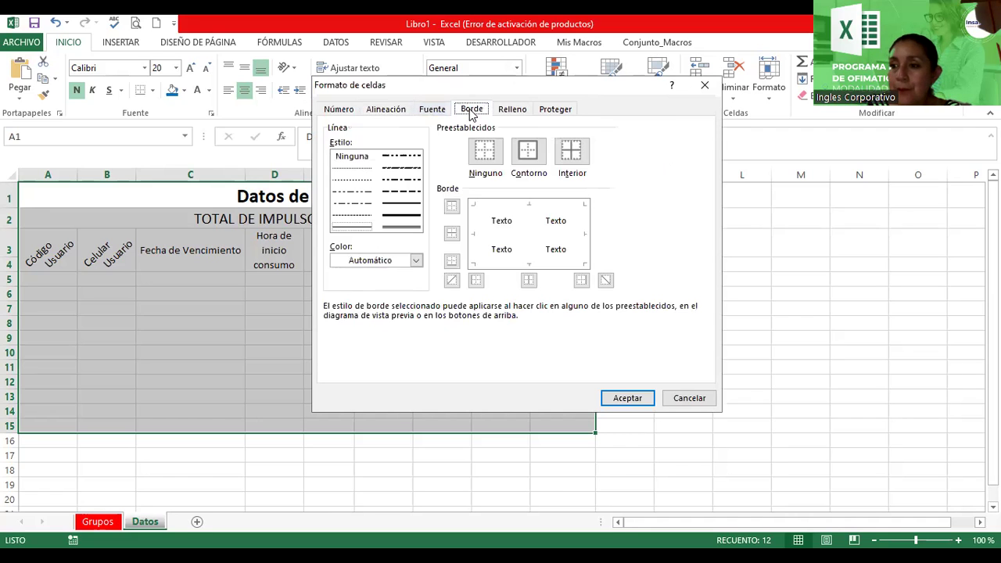
pyautogui.click(415, 262)
pyautogui.click(415, 262)
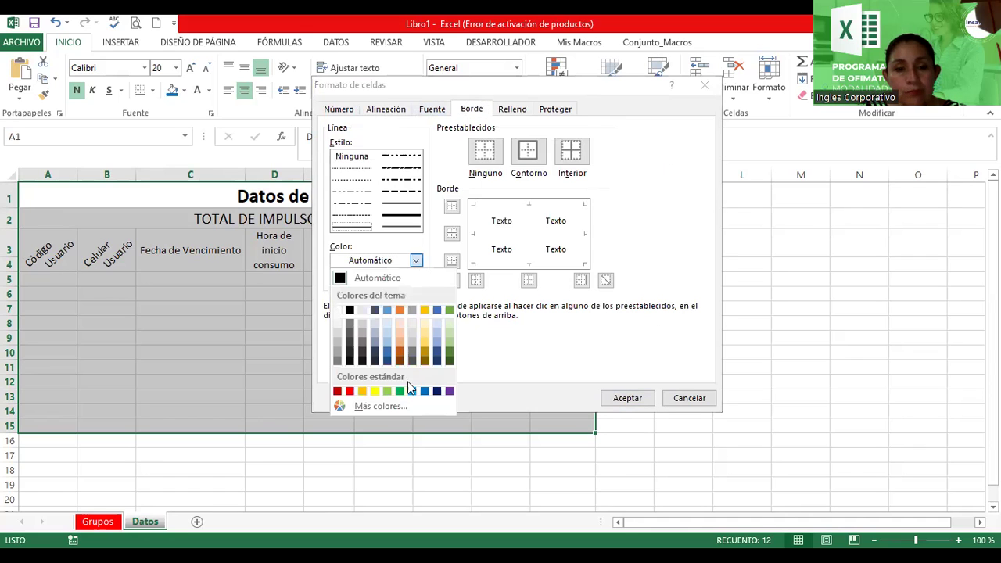
pyautogui.click(337, 392)
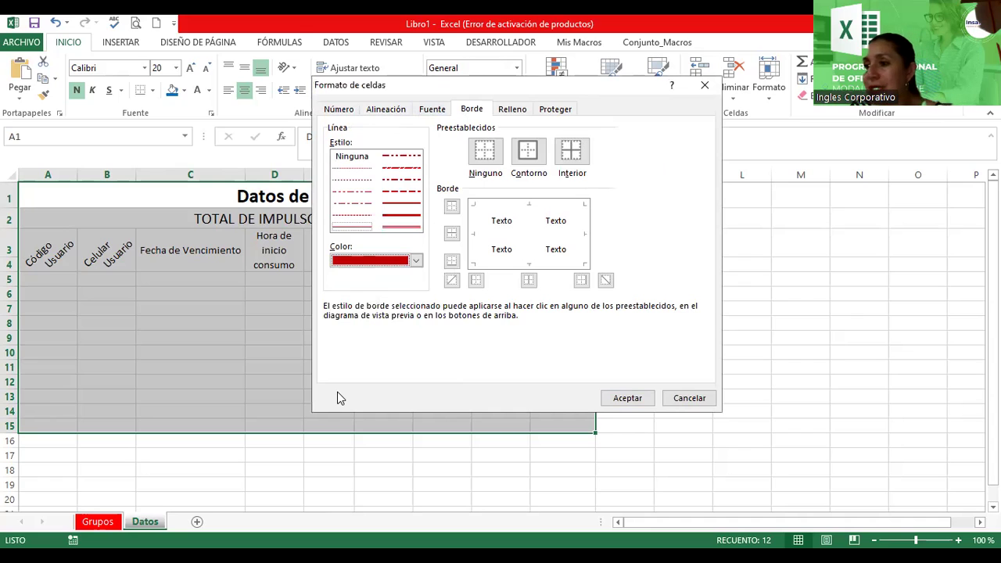
pyautogui.click(408, 231)
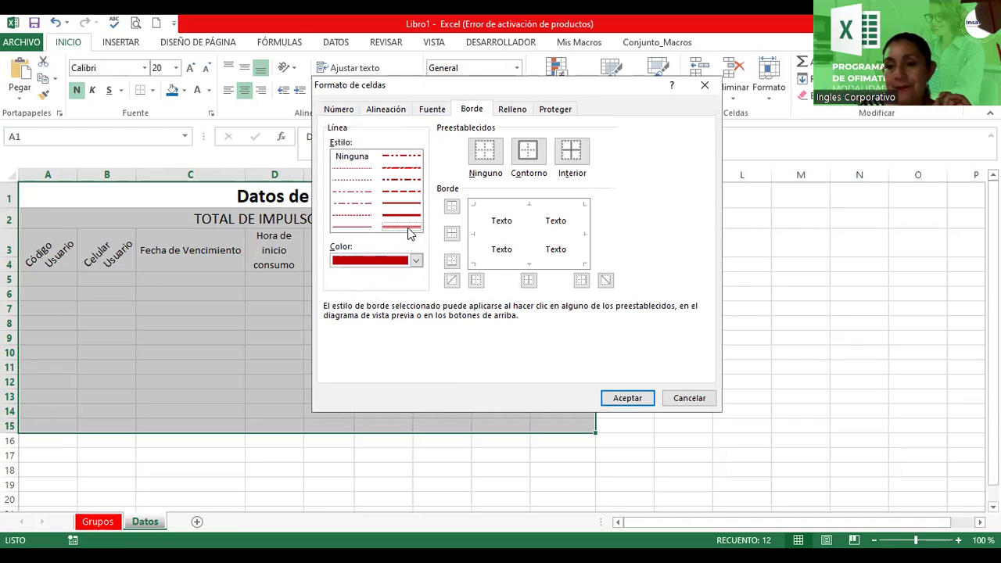
pyautogui.click(527, 149)
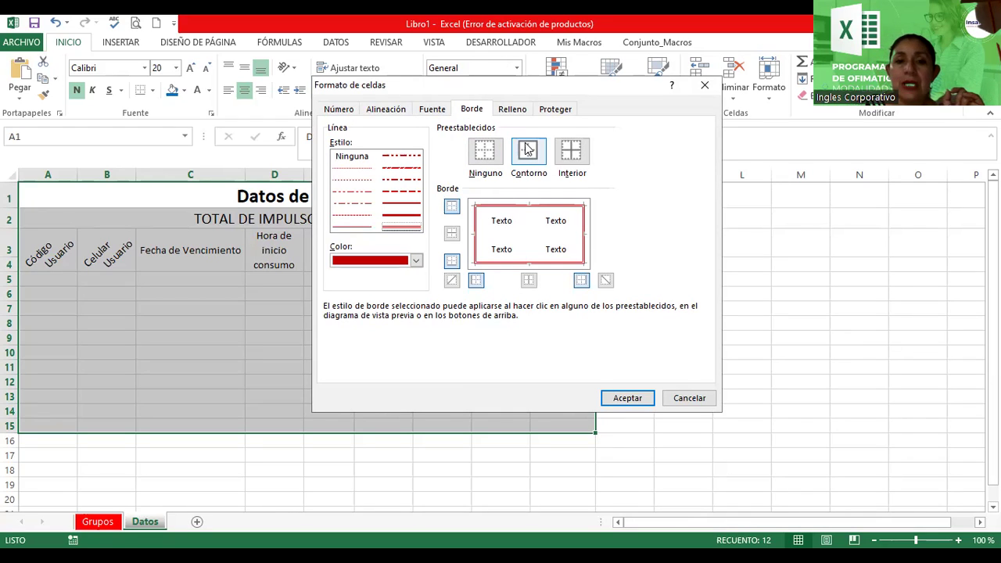
# Add thin dark red inside lines to the table and apply the borders.
pyautogui.click(352, 227)
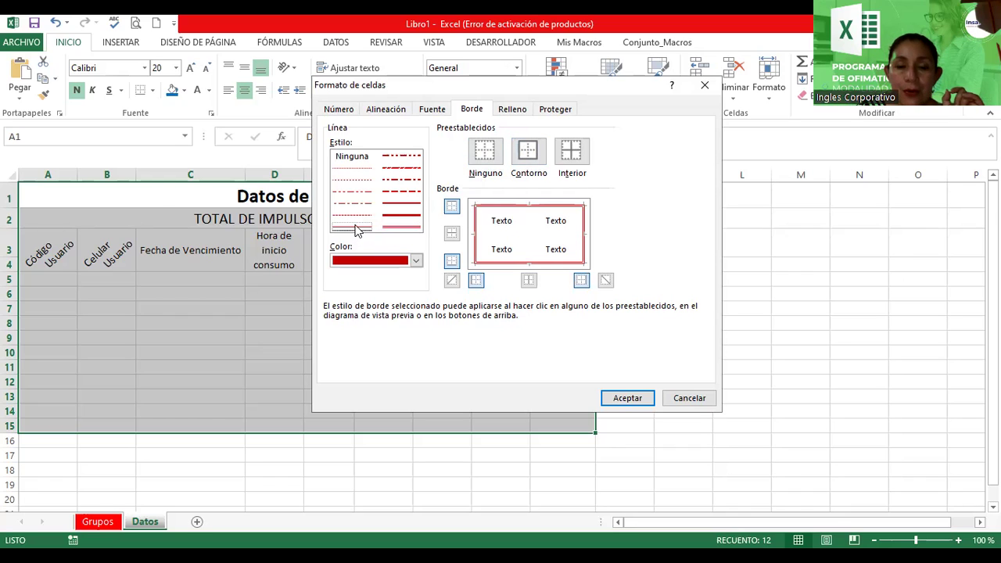
pyautogui.click(574, 153)
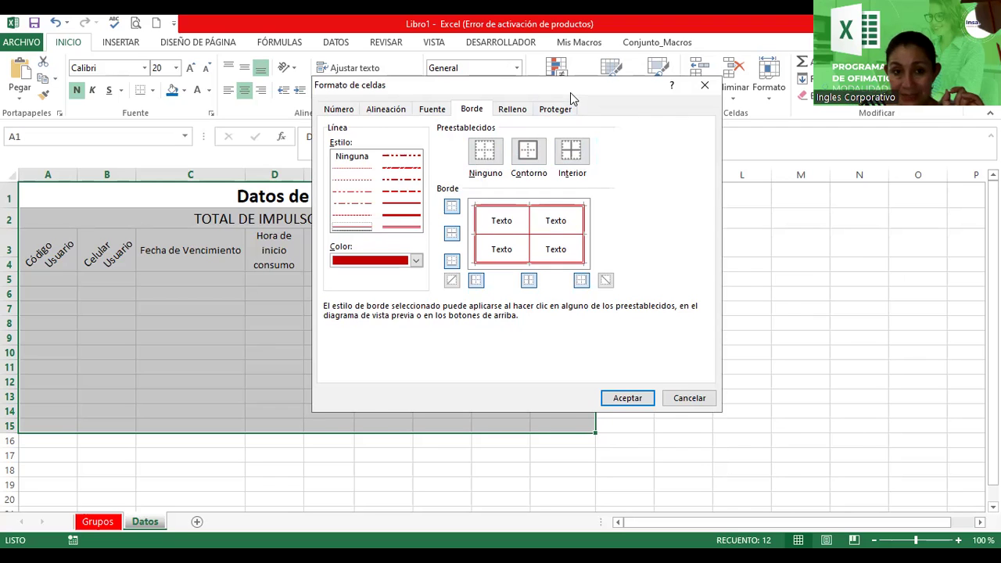
pyautogui.moveTo(570, 93); pyautogui.dragTo(920, 214)
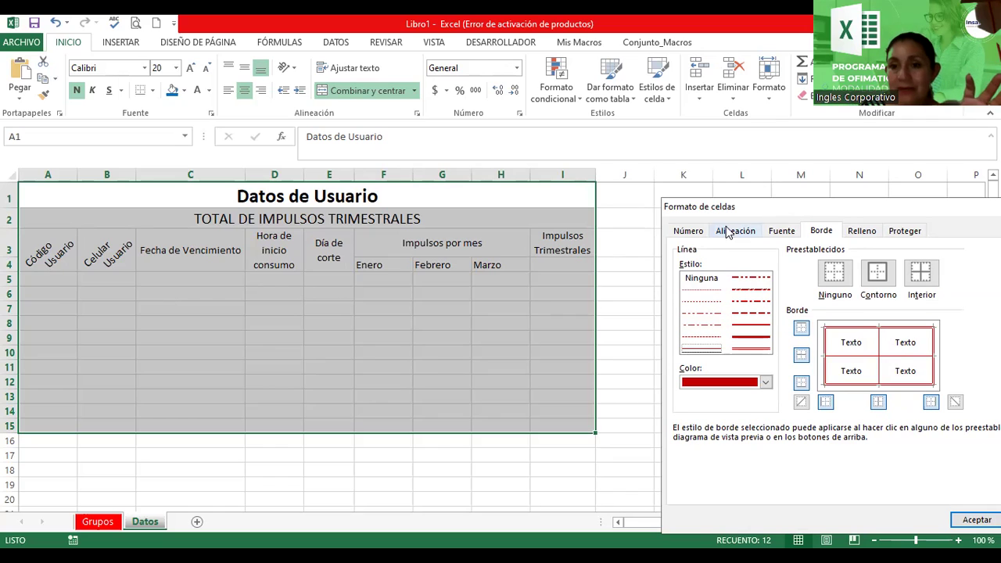
pyautogui.moveTo(724, 210); pyautogui.dragTo(375, 108)
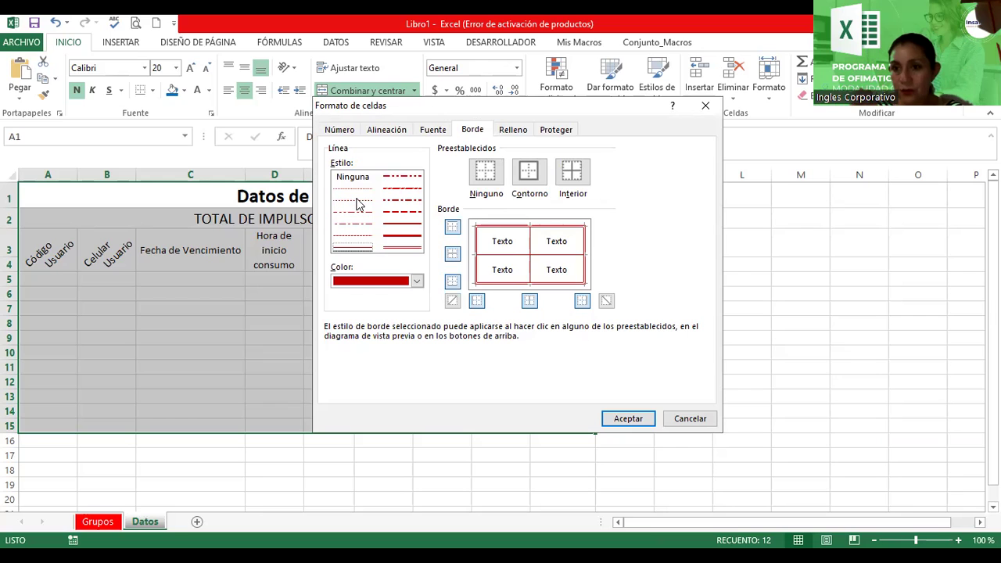
pyautogui.click(620, 420)
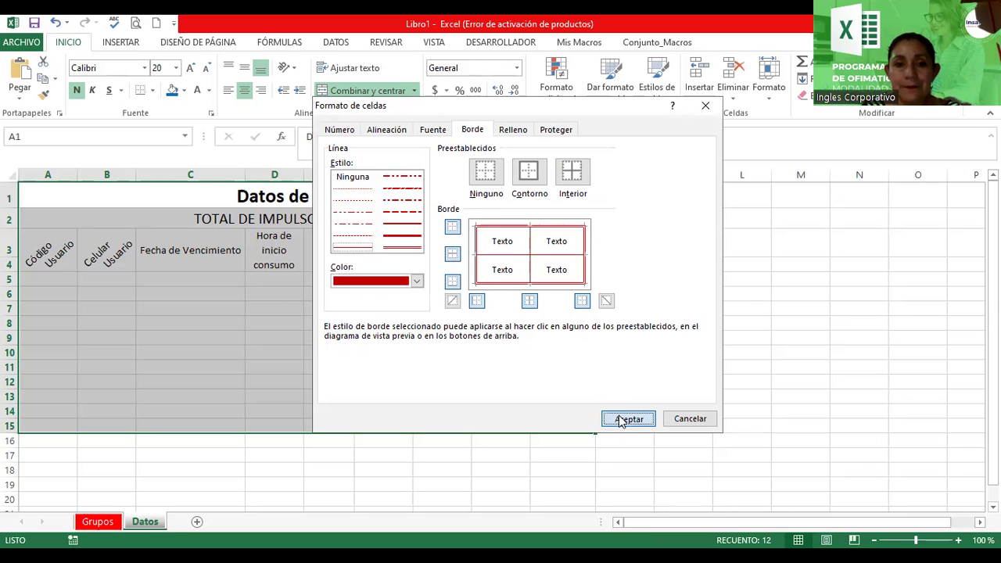
pyautogui.click(644, 319)
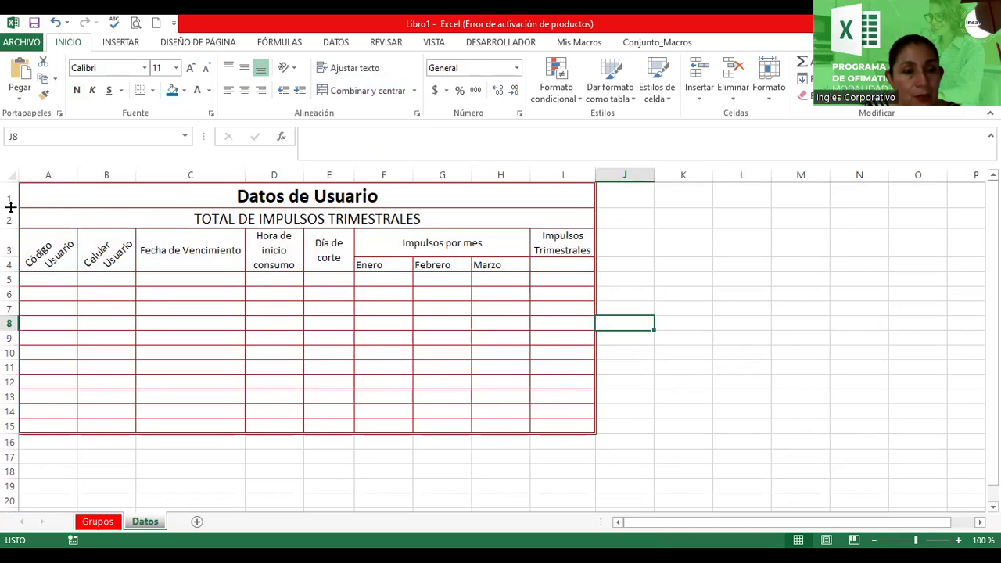
# Make row 1 taller and centre the Datos de Usuario title vertically.
pyautogui.moveTo(11, 207); pyautogui.dragTo(11, 273)
pyautogui.click(310, 224)
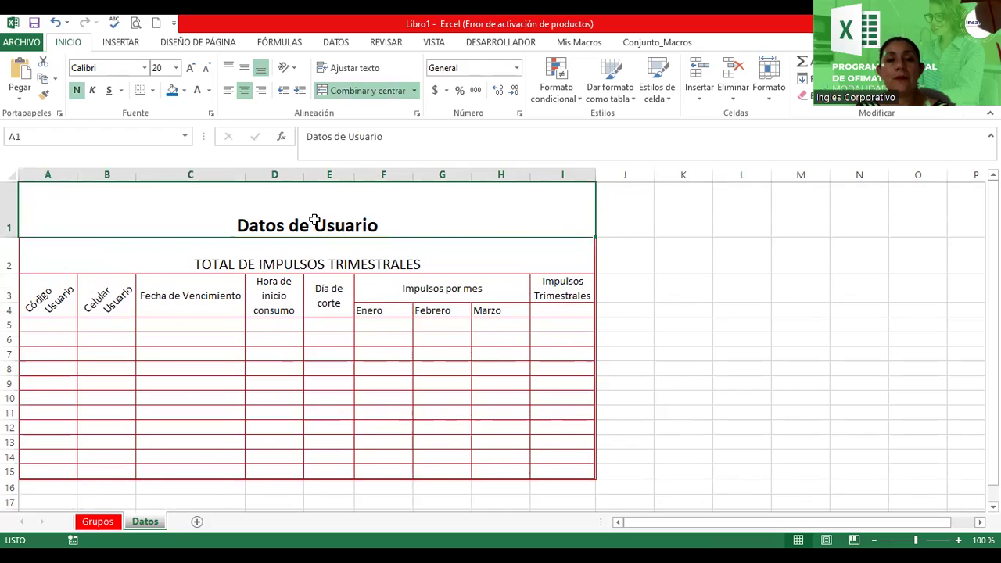
pyautogui.click(244, 72)
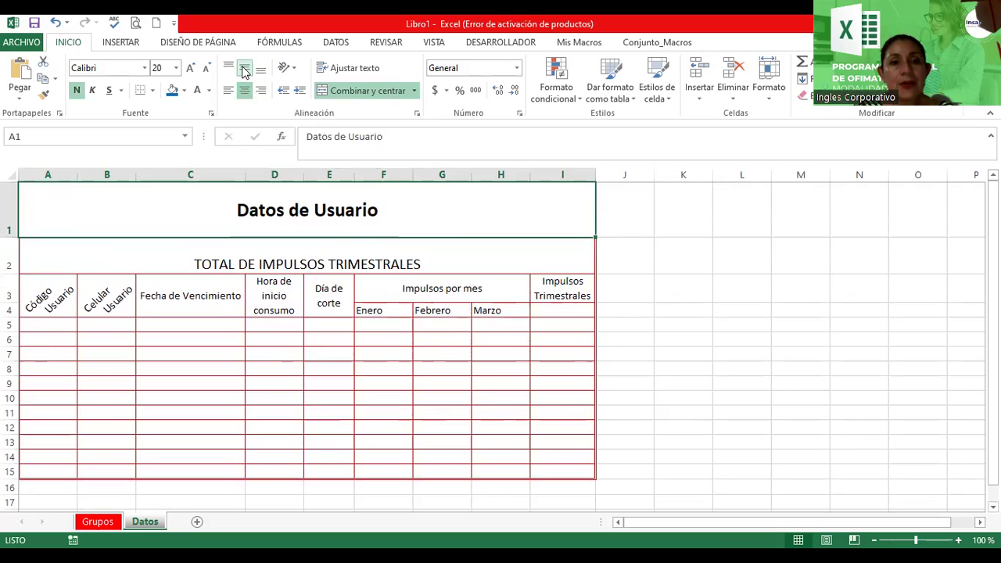
# Centre the TOTAL DE IMPULSOS TRIMESTRALES subtitle vertically in Adobe Gothic Std B, dark blue.
pyautogui.click(280, 251)
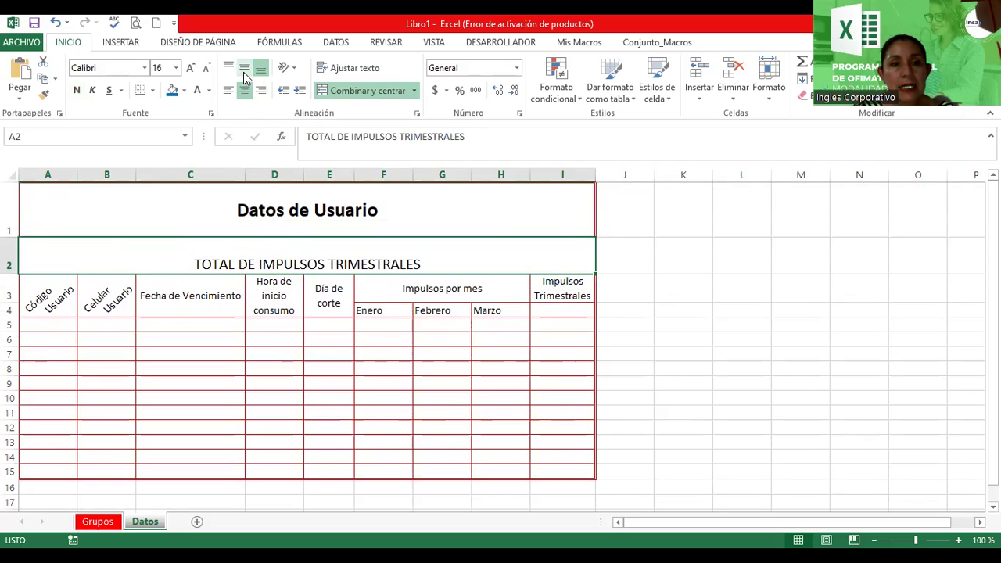
pyautogui.click(244, 71)
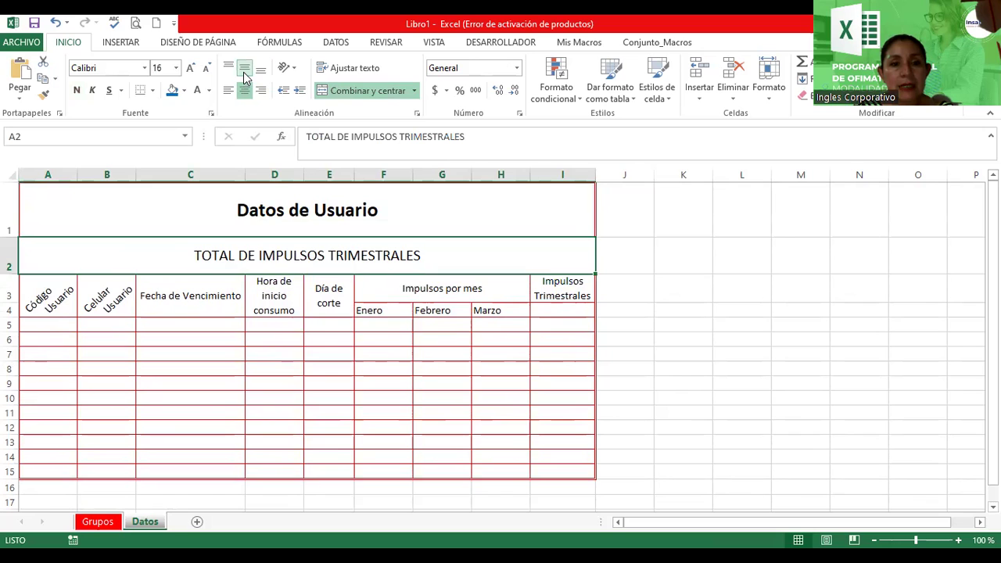
pyautogui.click(143, 68)
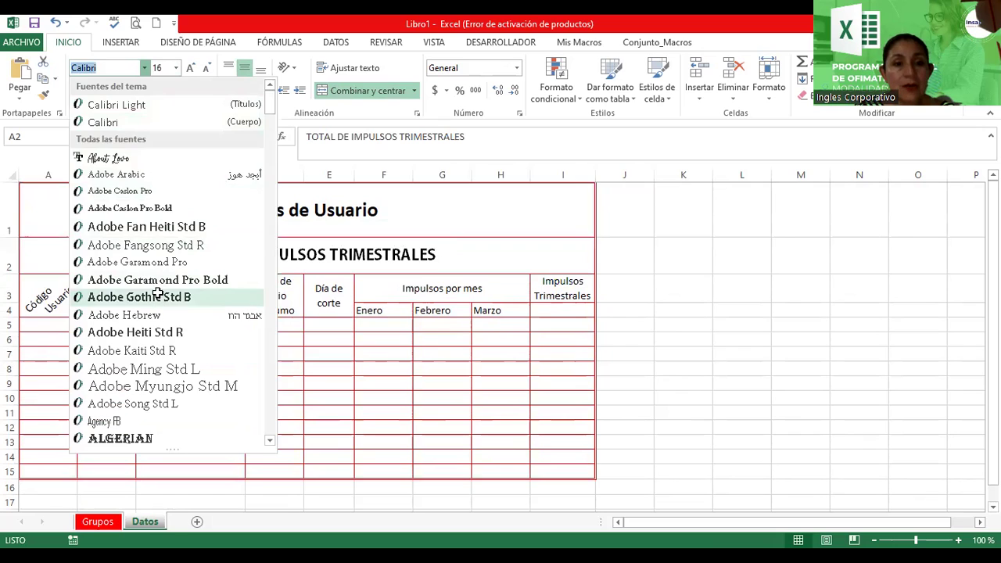
pyautogui.click(158, 298)
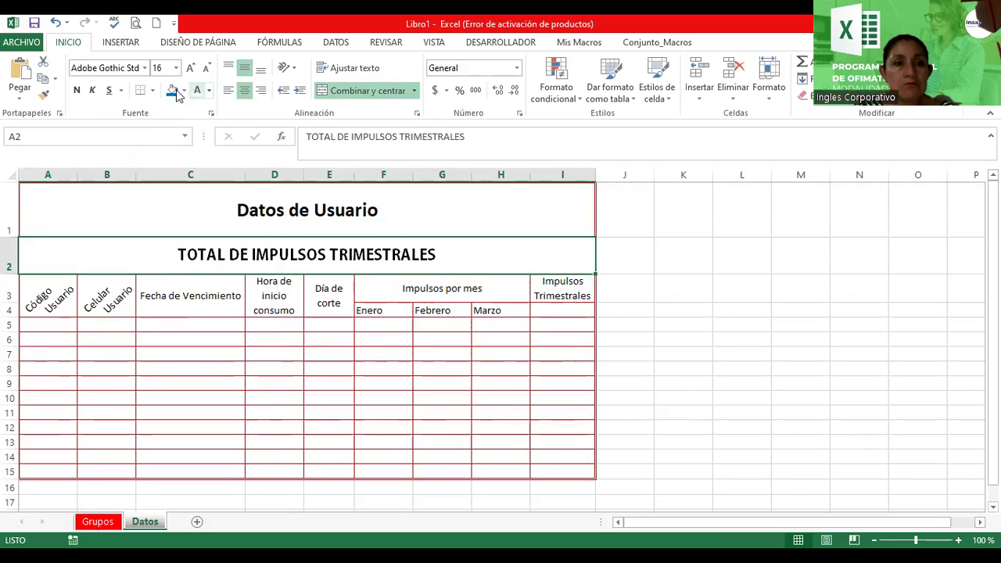
pyautogui.click(210, 92)
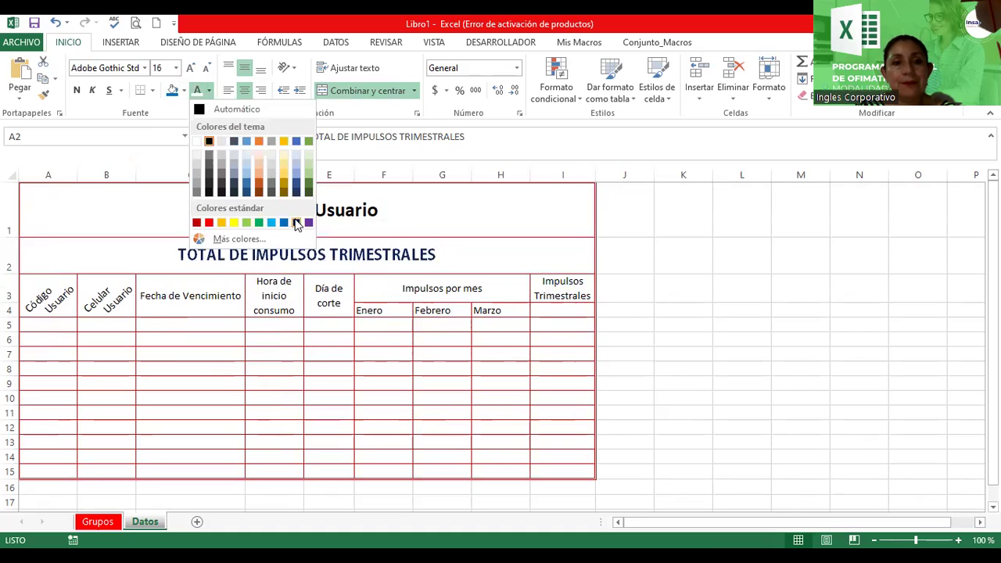
pyautogui.click(297, 223)
# Enlarge the Datos de Usuario title from size 20 to 28.
pyautogui.click(335, 208)
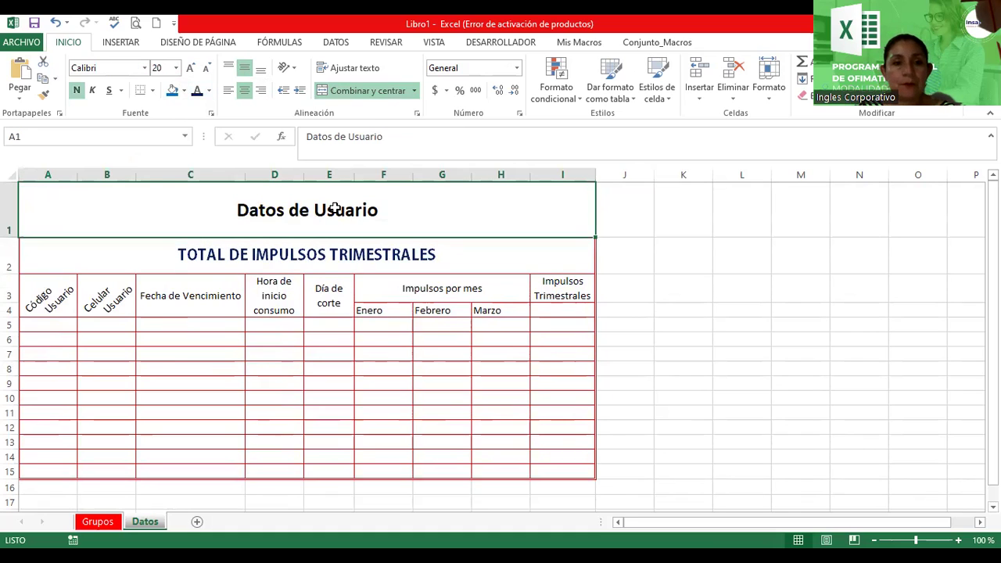
pyautogui.click(191, 69)
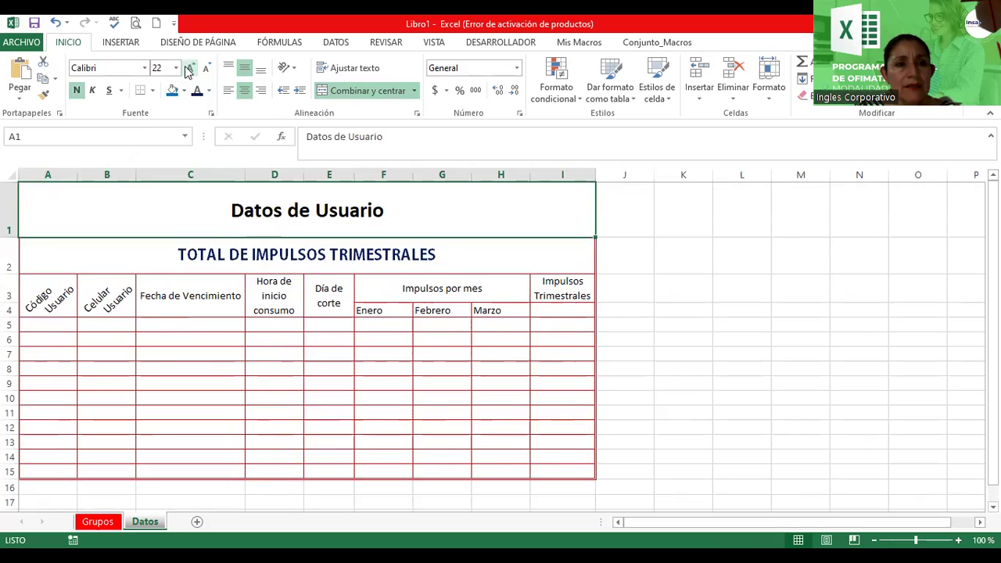
pyautogui.click(190, 68)
pyautogui.click(191, 68)
pyautogui.click(191, 68)
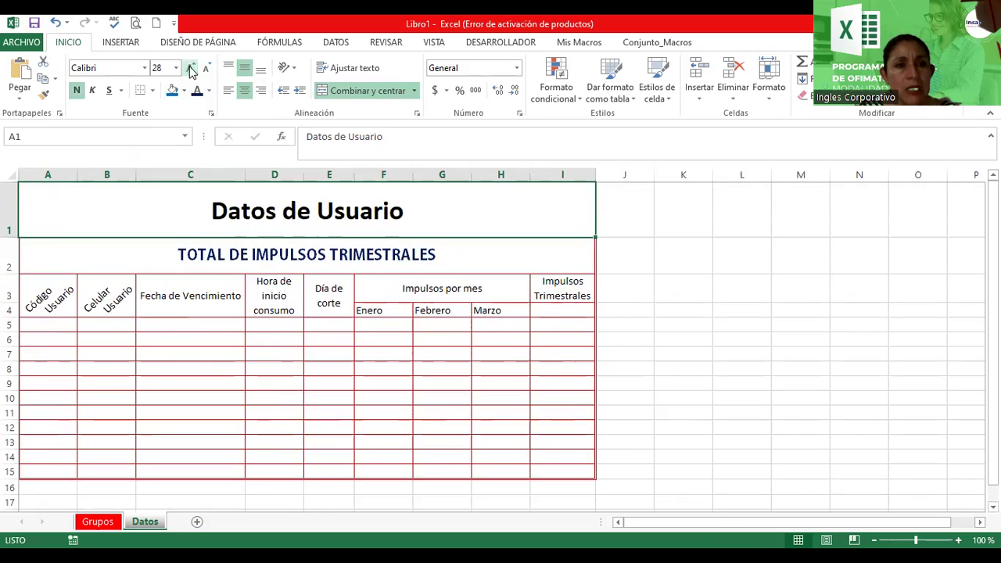
pyautogui.click(453, 258)
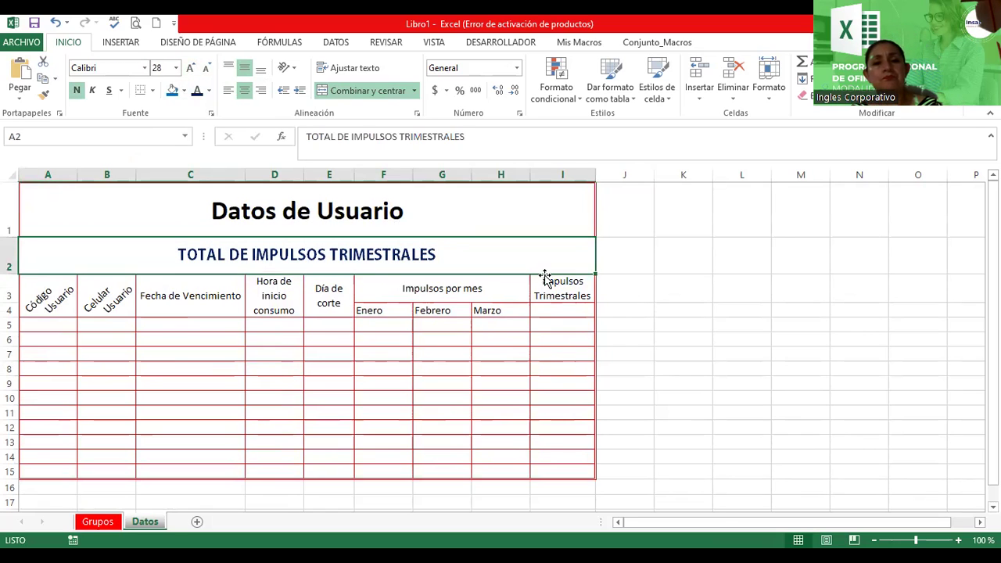
pyautogui.press('Right')
pyautogui.press('Right')
pyautogui.press('Down')
pyautogui.keyDown('ctrl'); pyautogui.scroll(-1, 547, 340); pyautogui.keyUp('ctrl')
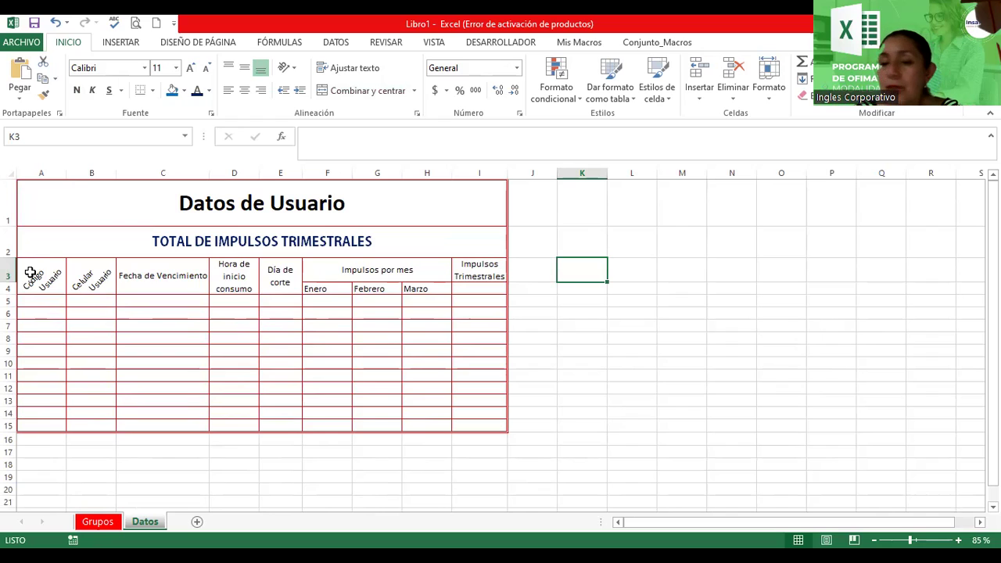
# Make the merged F3:H3 Impulsos por mes heading bold and raise it to size 14.
pyautogui.click(360, 270)
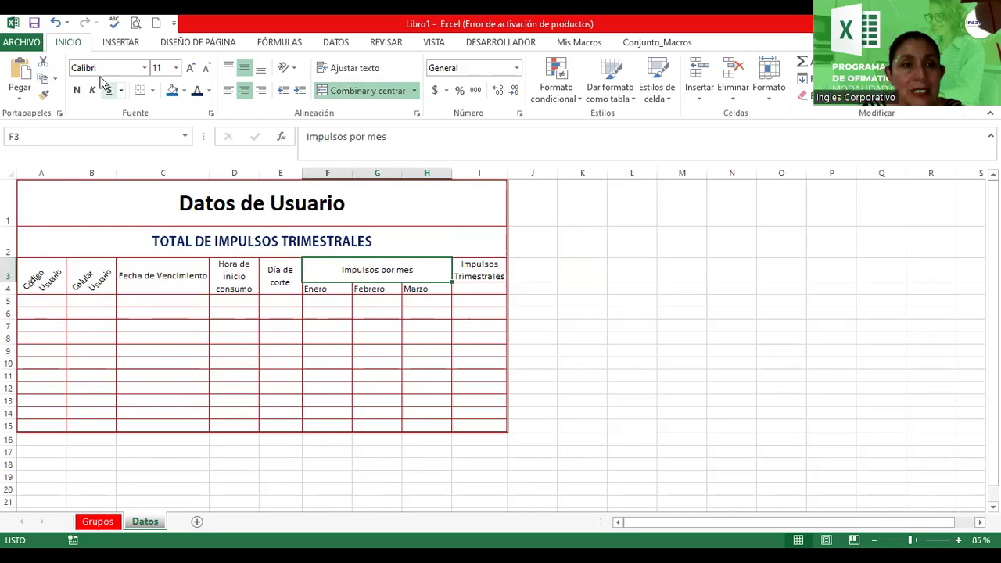
pyautogui.click(78, 90)
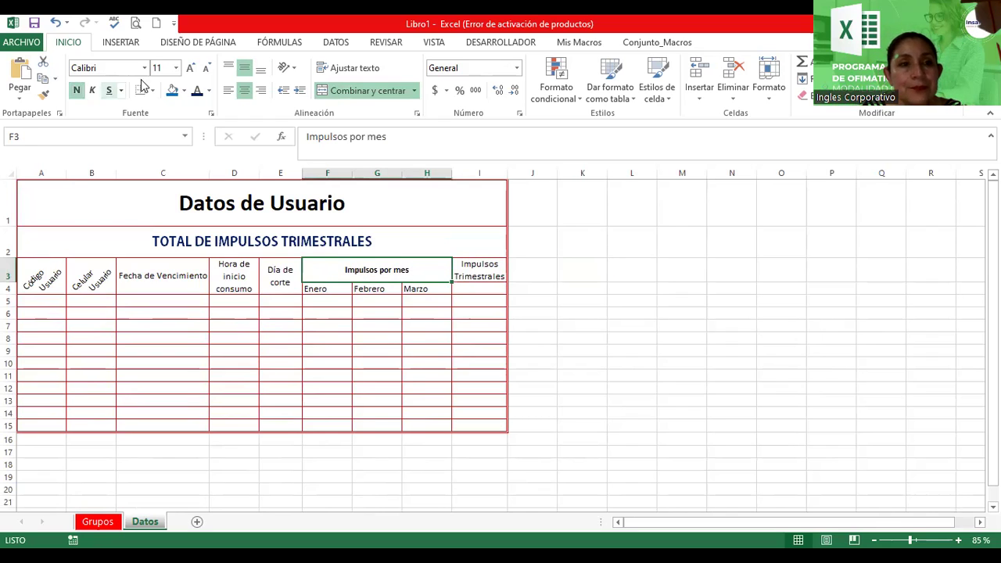
pyautogui.click(189, 70)
pyautogui.click(189, 70)
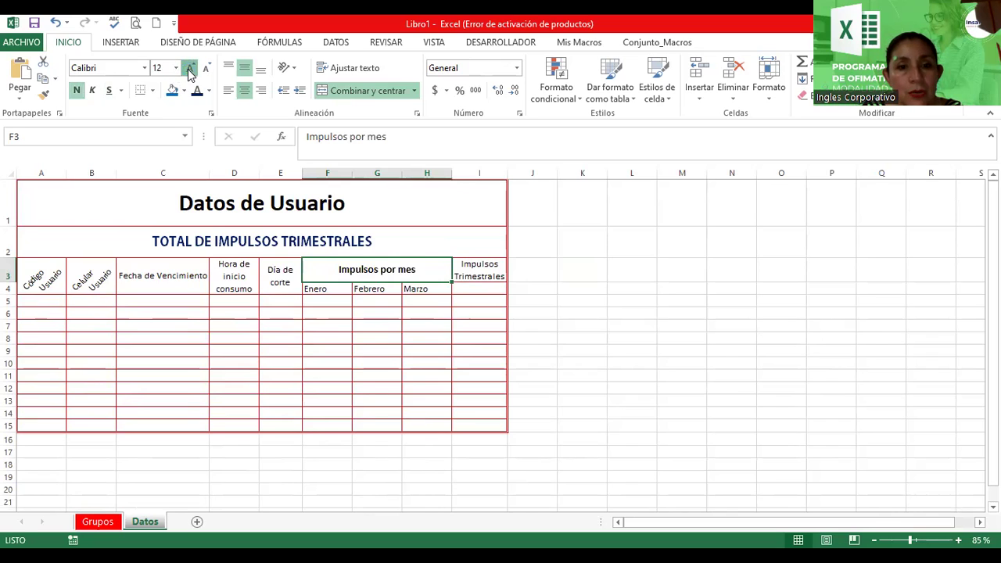
pyautogui.click(404, 348)
pyautogui.click(364, 265)
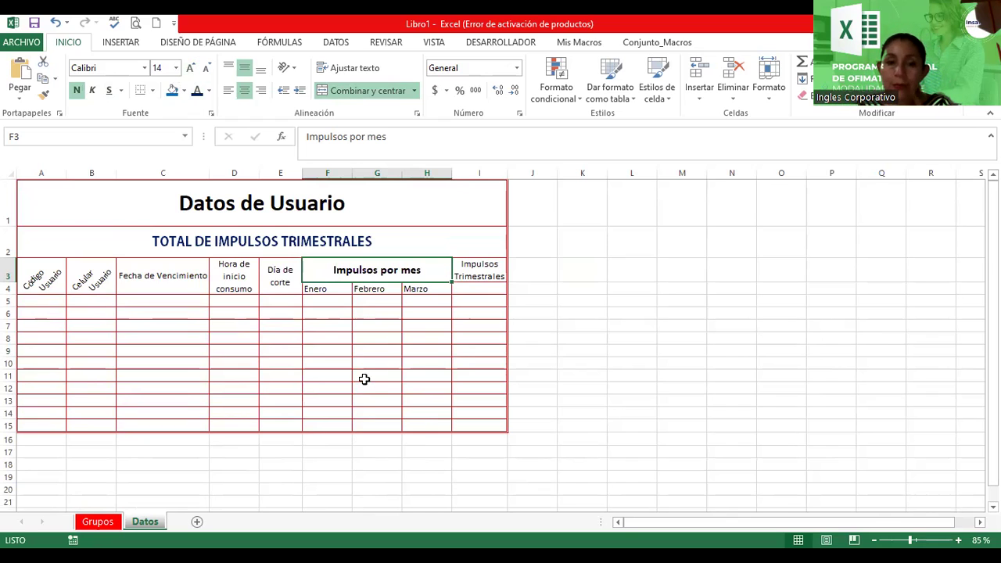
pyautogui.scroll(5, 438, 280)
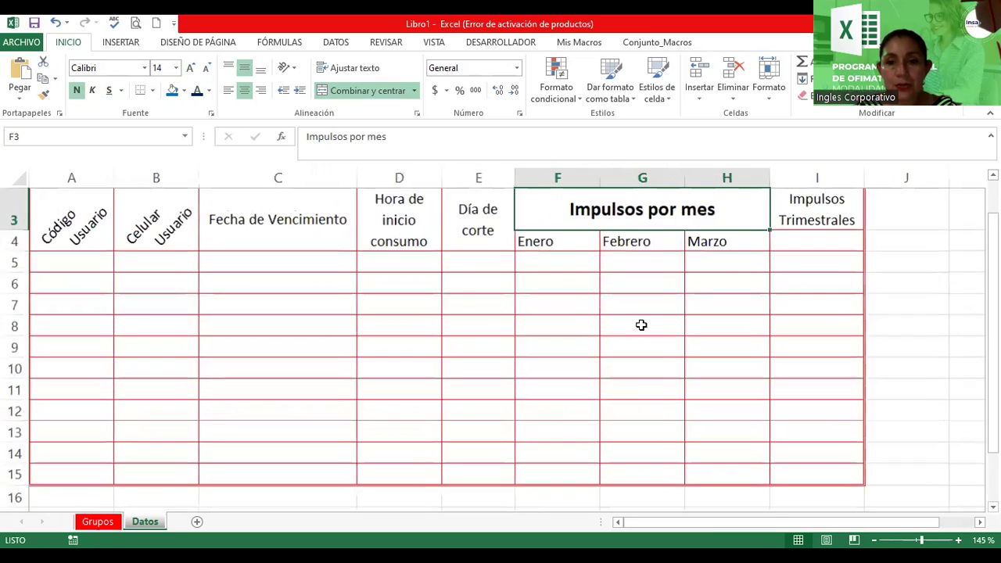
pyautogui.click(709, 399)
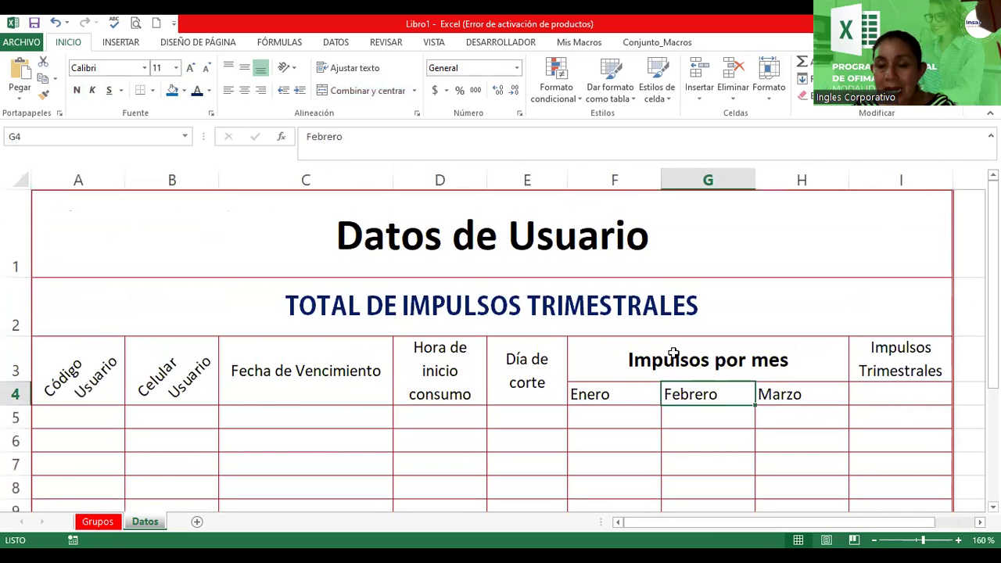
pyautogui.click(663, 360)
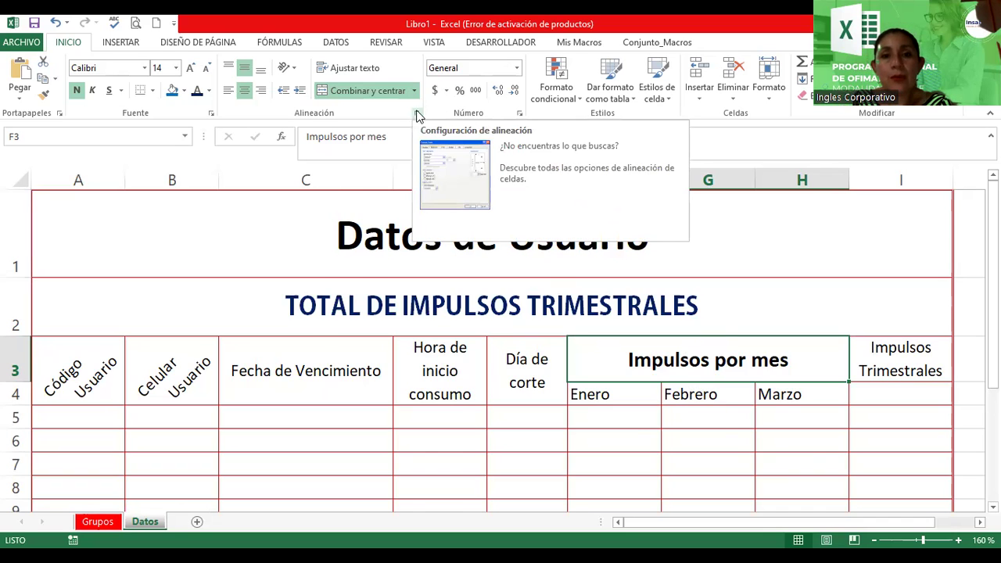
# Give the Impulsos por mes heading a purple Contorno border and confirm.
pyautogui.click(417, 116)
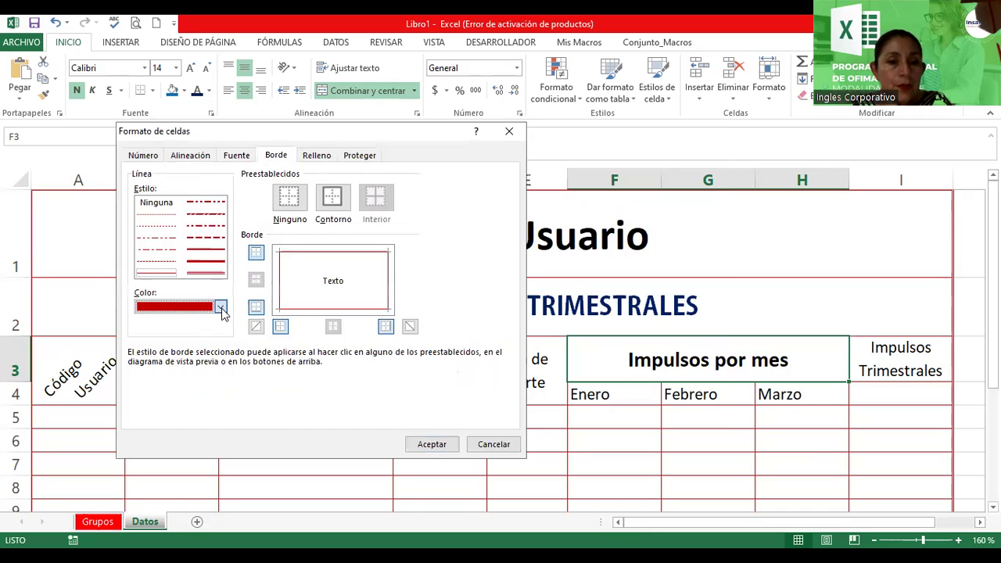
pyautogui.click(221, 307)
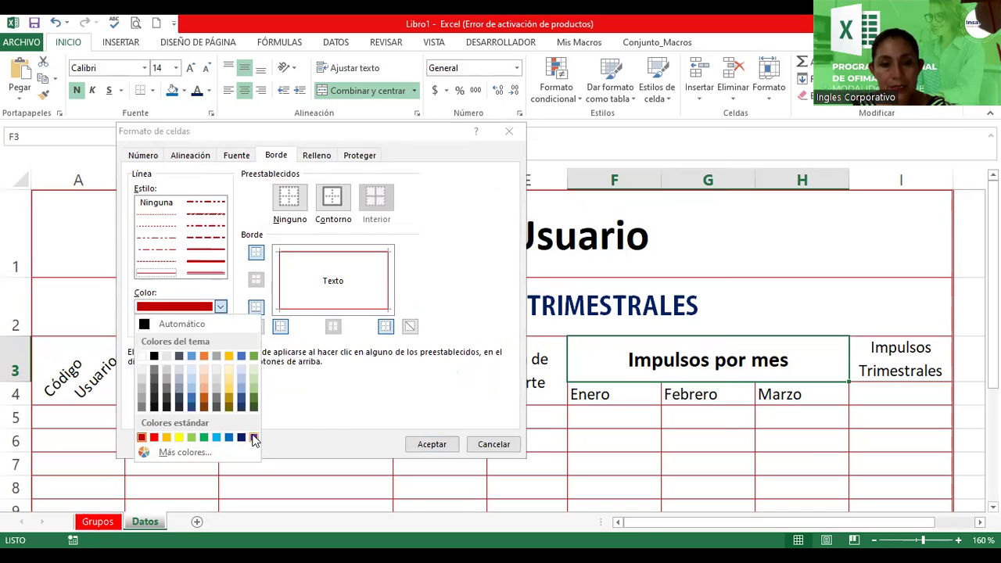
pyautogui.click(254, 438)
pyautogui.click(333, 197)
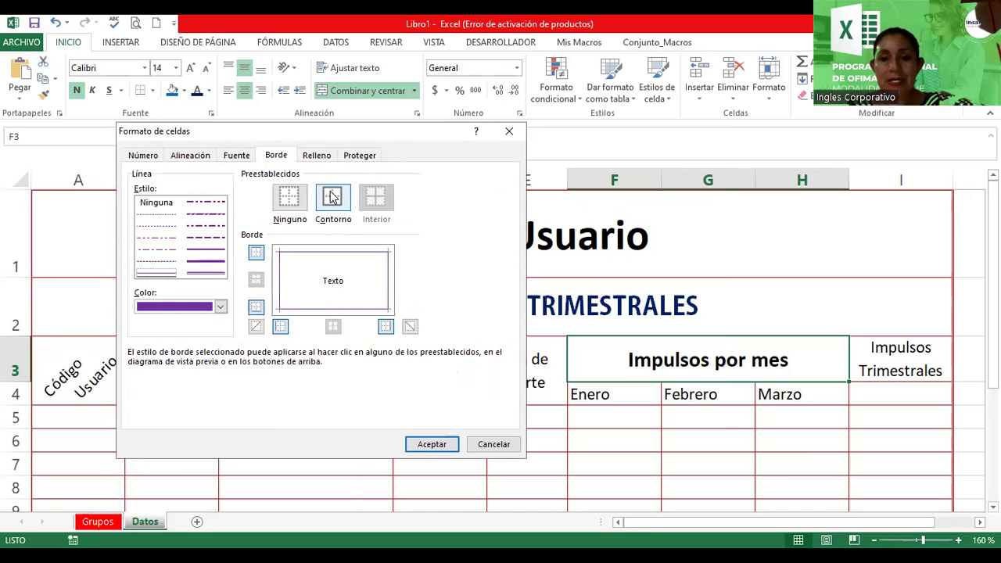
pyautogui.click(433, 444)
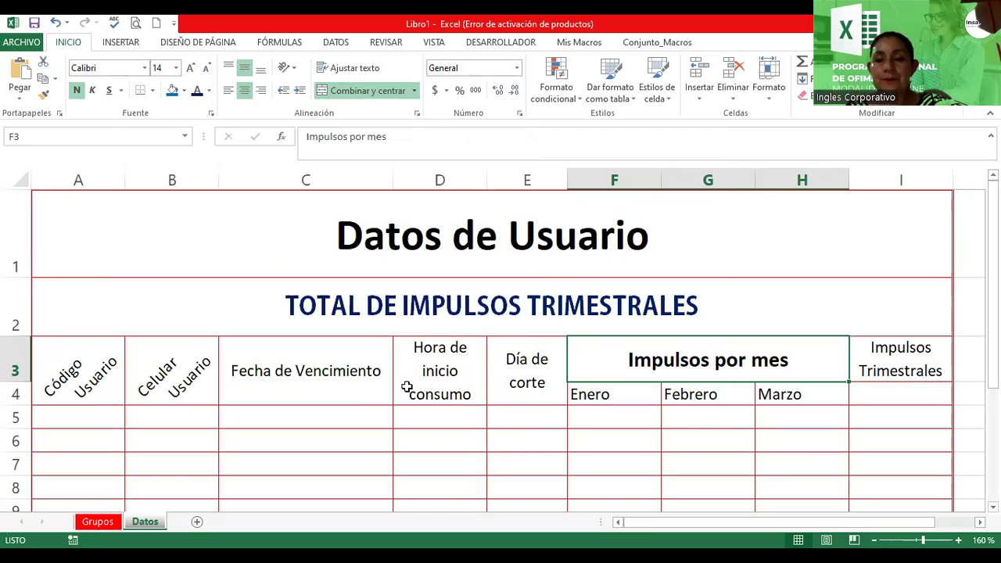
pyautogui.click(403, 383)
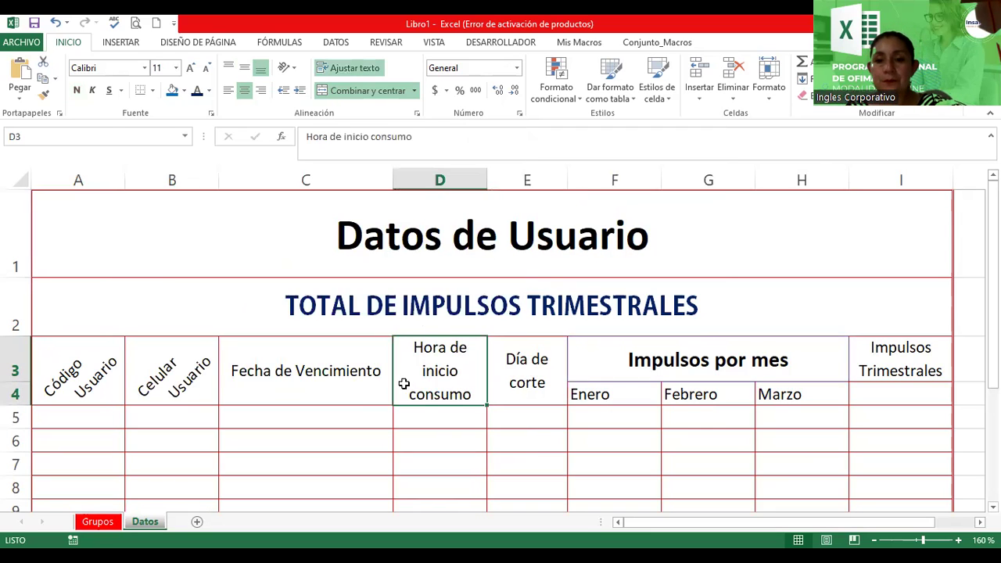
pyautogui.click(604, 356)
pyautogui.click(739, 413)
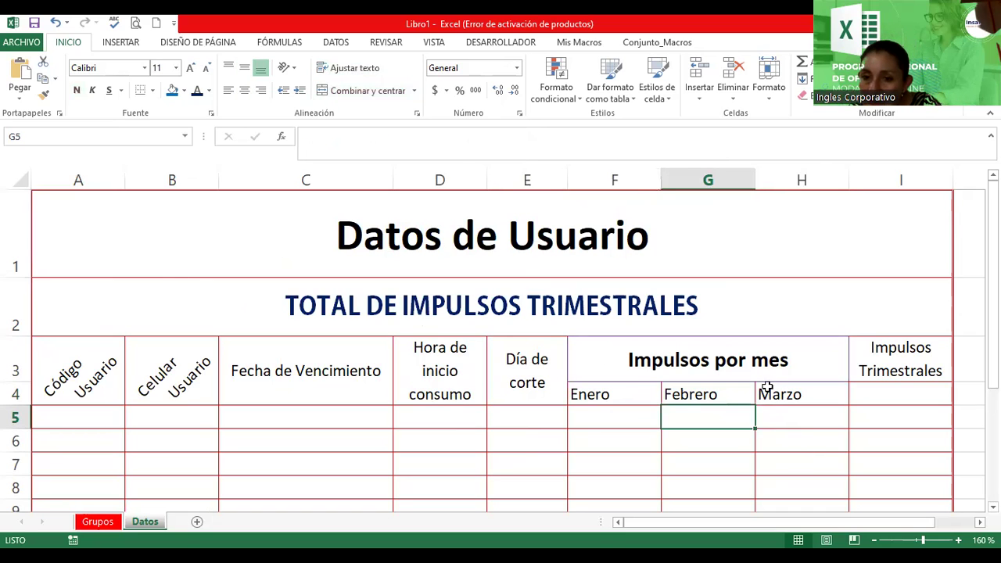
pyautogui.click(759, 358)
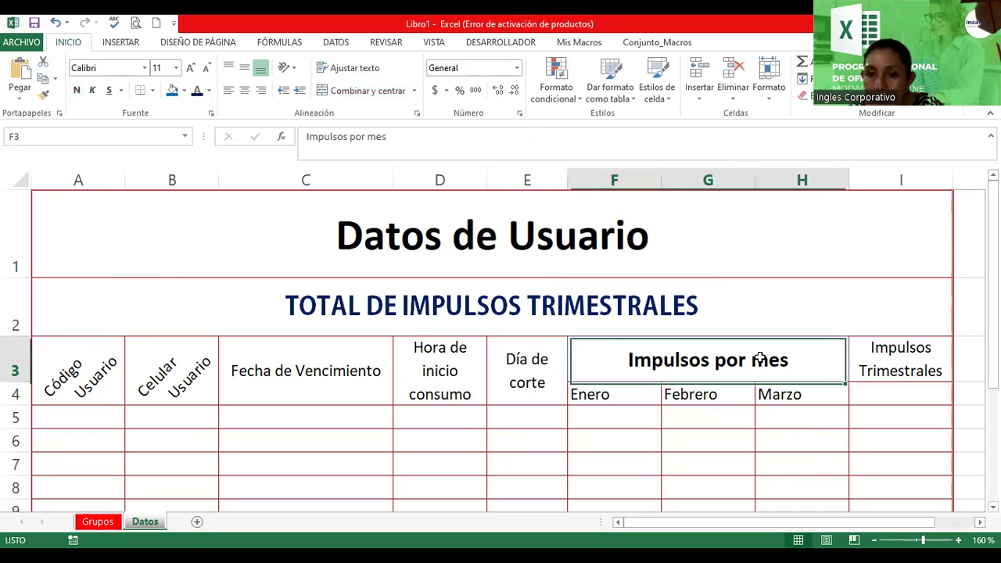
# Reapply the purple outline from the Borde settings to the merged Impulsos por mes cell.
pyautogui.click(417, 112)
pyautogui.click(285, 155)
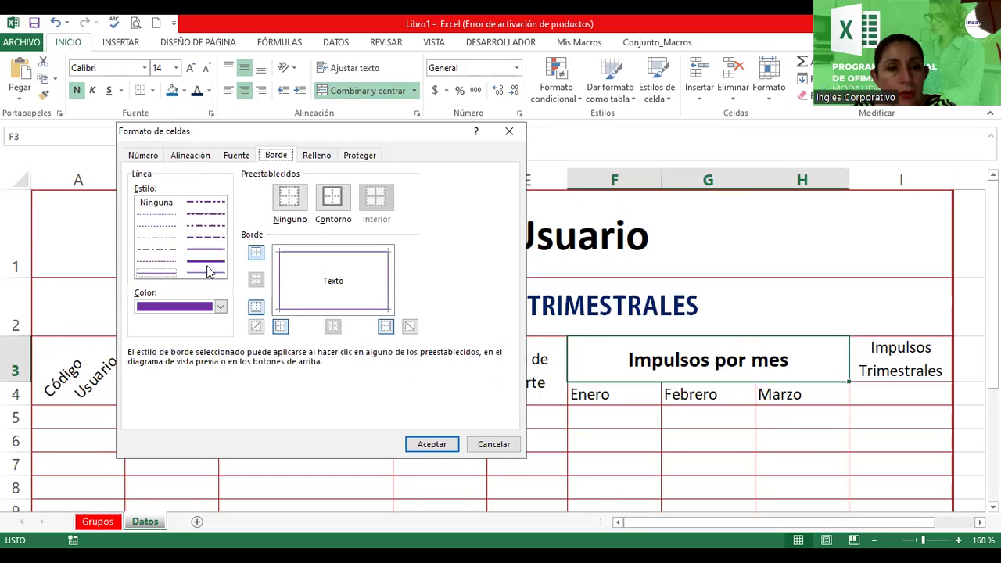
pyautogui.click(333, 200)
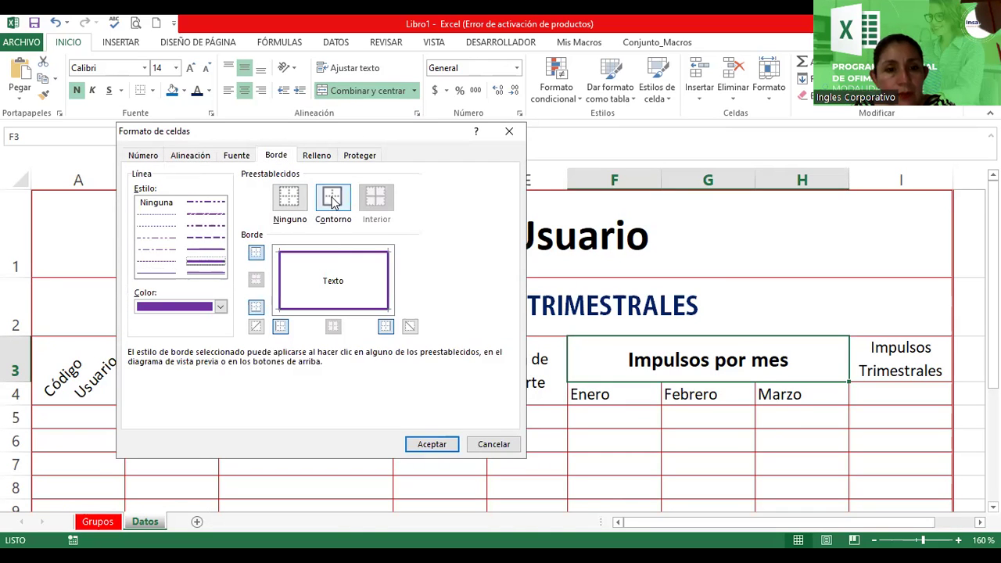
pyautogui.click(432, 444)
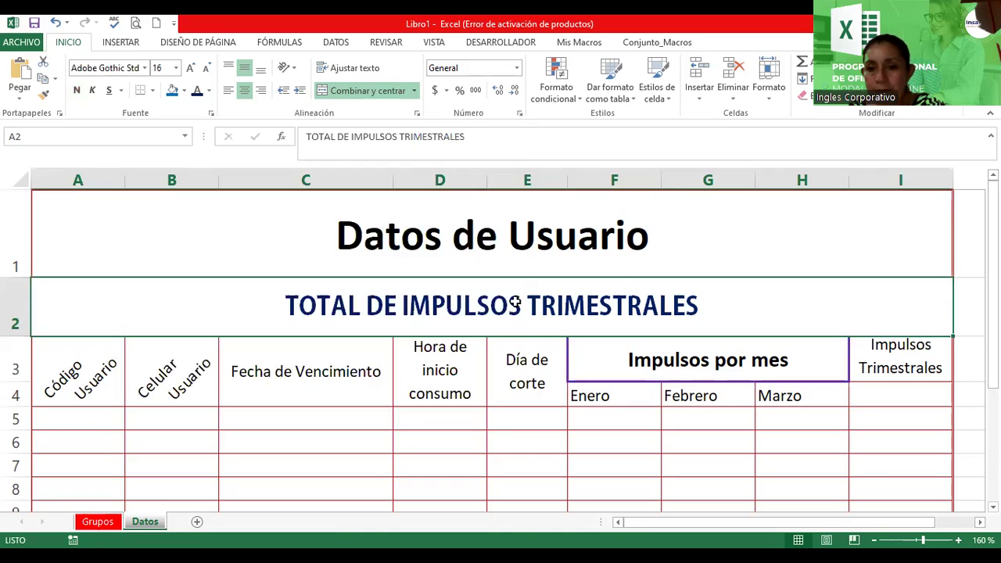
pyautogui.click(241, 373)
pyautogui.keyDown('ctrl'); pyautogui.scroll(-1, 302, 291); pyautogui.keyUp('ctrl')
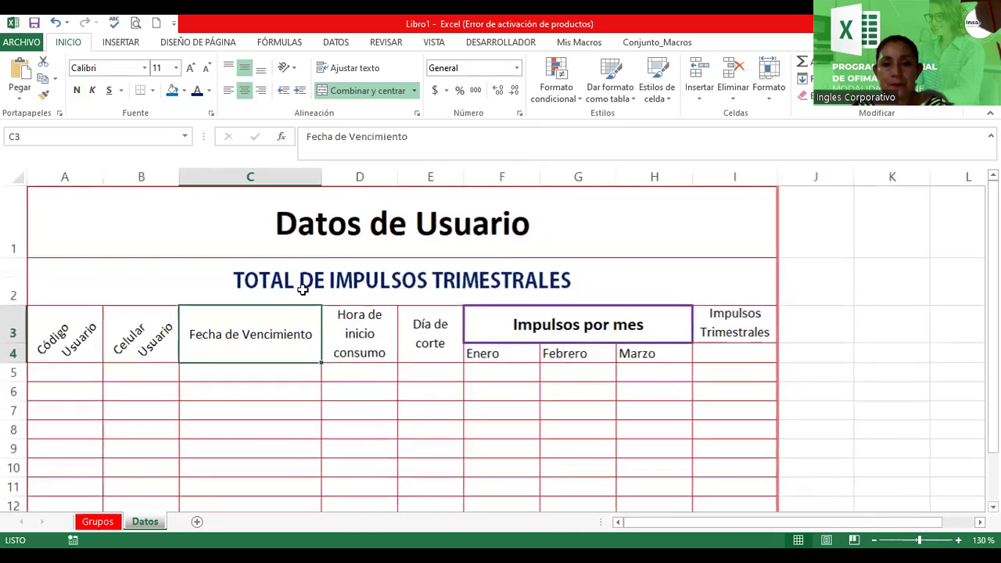
pyautogui.keyDown('ctrl'); pyautogui.scroll(-1, 302, 290); pyautogui.keyUp('ctrl')
pyautogui.keyDown('ctrl'); pyautogui.scroll(-1, 303, 290); pyautogui.keyUp('ctrl')
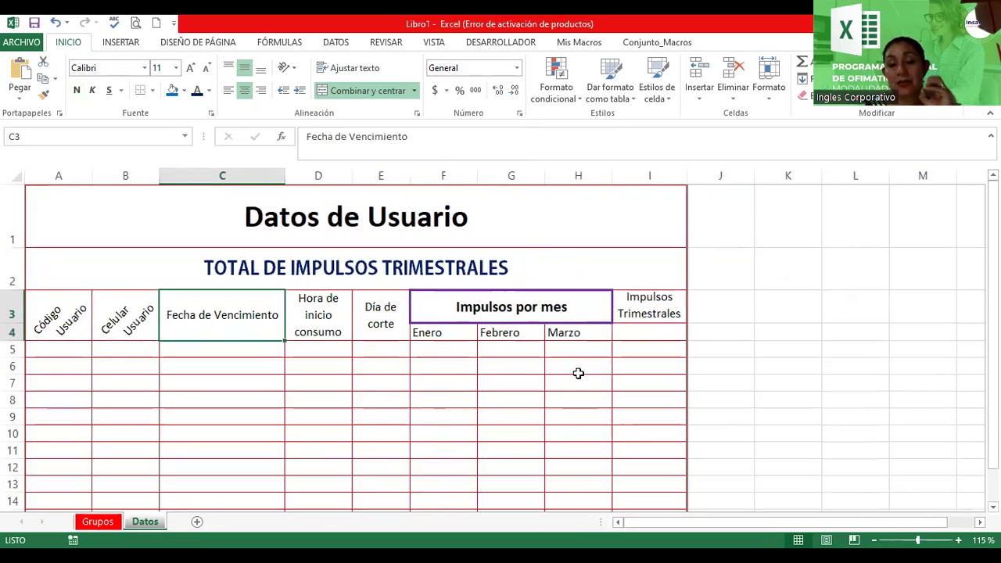
pyautogui.click(501, 310)
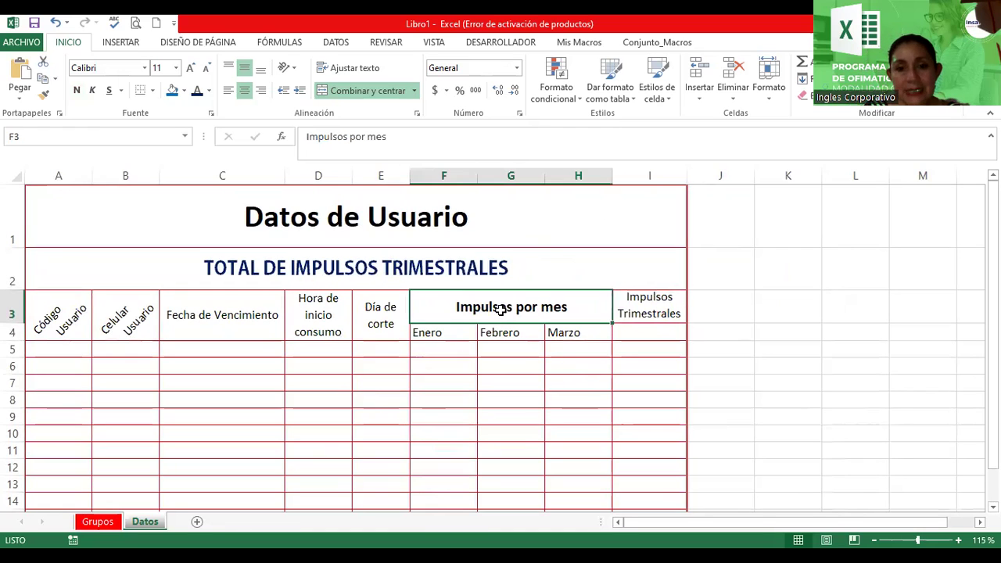
pyautogui.click(417, 114)
pyautogui.click(282, 156)
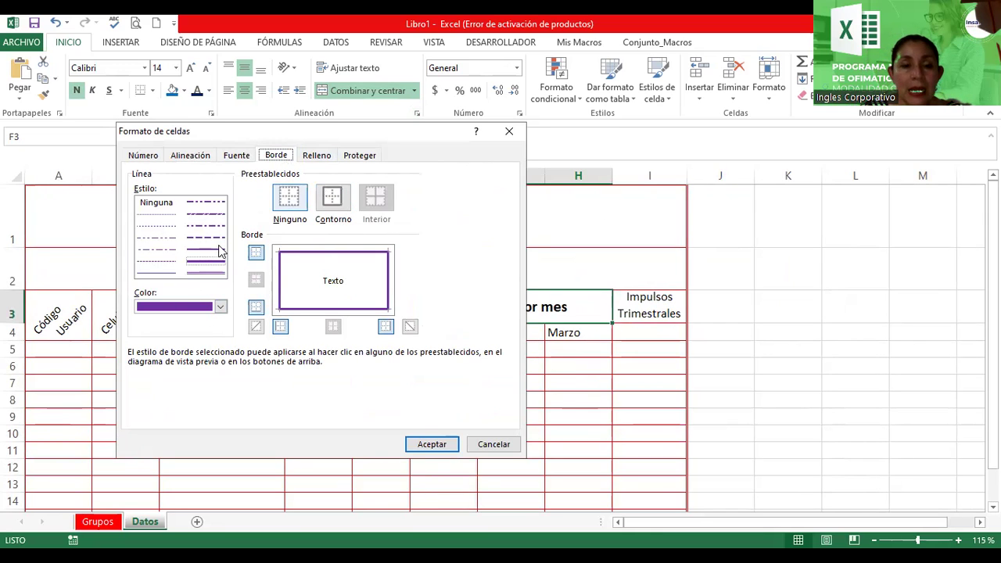
pyautogui.click(437, 446)
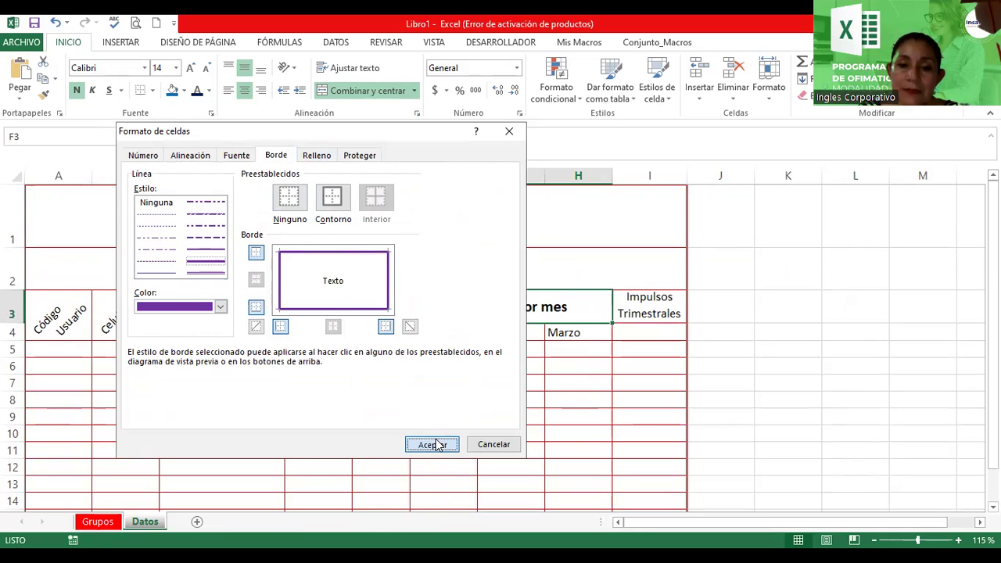
pyautogui.click(585, 372)
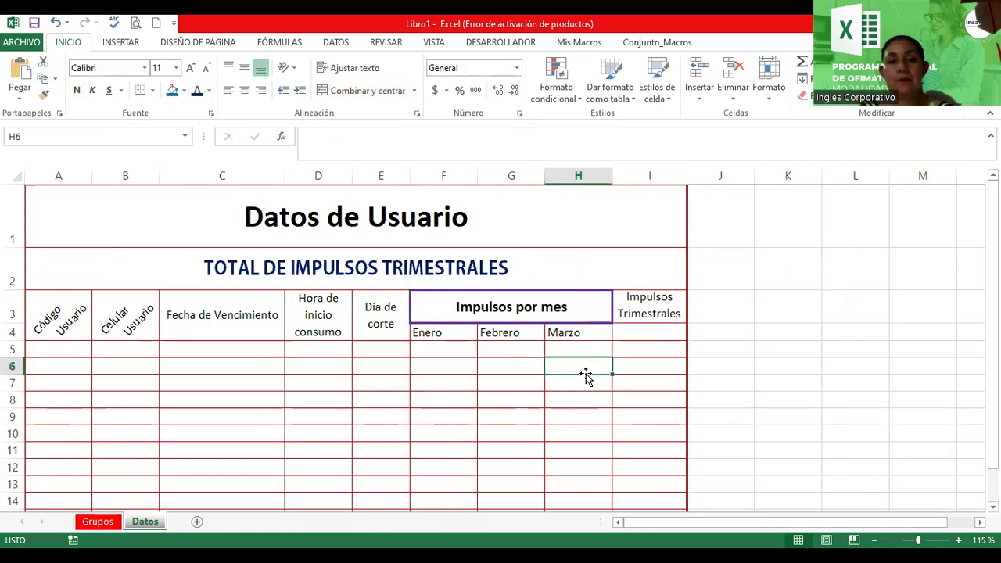
pyautogui.scroll(-1, 586, 376)
pyautogui.scroll(1, 586, 376)
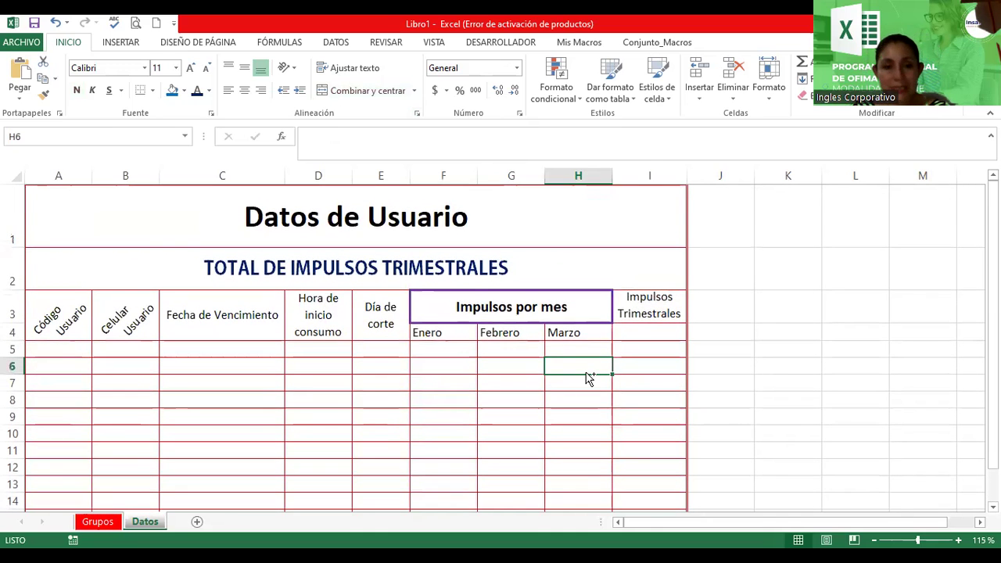
pyautogui.scroll(-1, 585, 374)
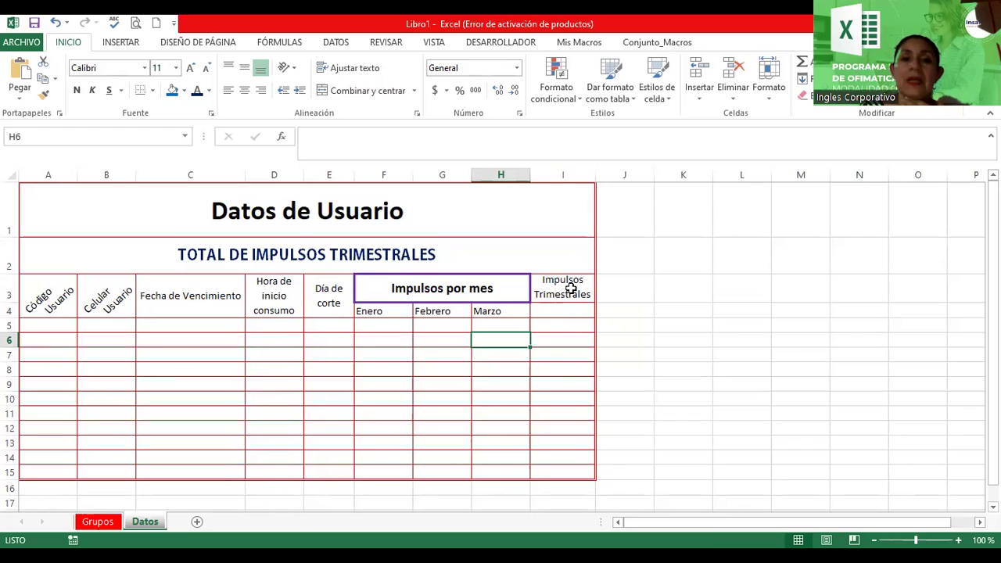
# Fill the Datos de Usuario title cell with a peach thin diagonal stripe pattern.
pyautogui.click(466, 204)
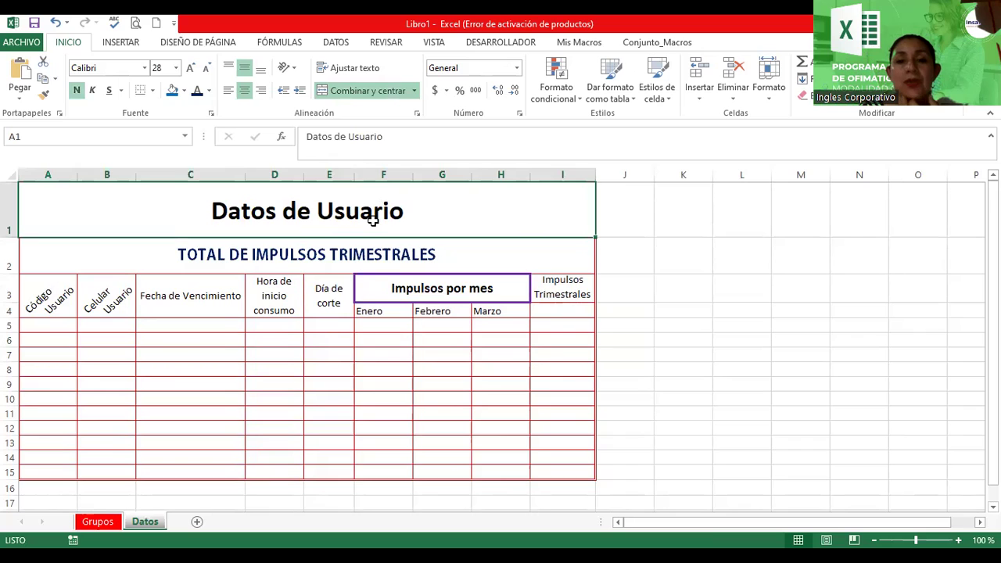
pyautogui.click(417, 115)
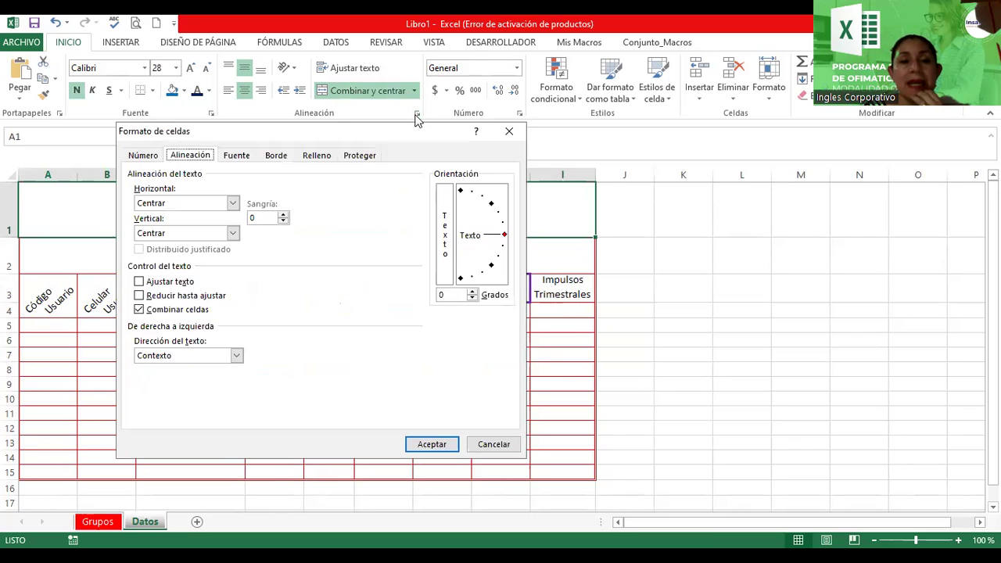
pyautogui.click(317, 156)
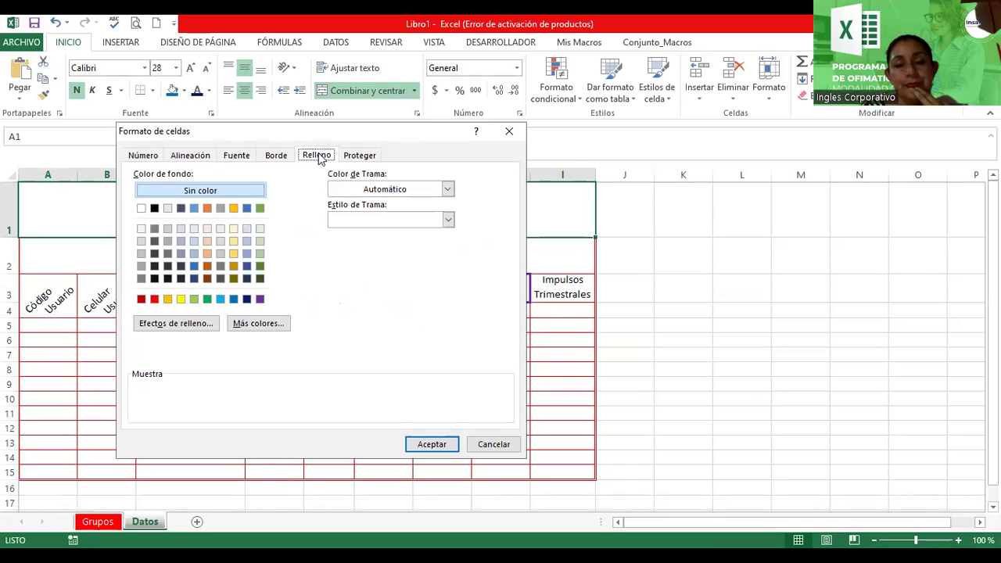
pyautogui.click(423, 192)
pyautogui.click(423, 192)
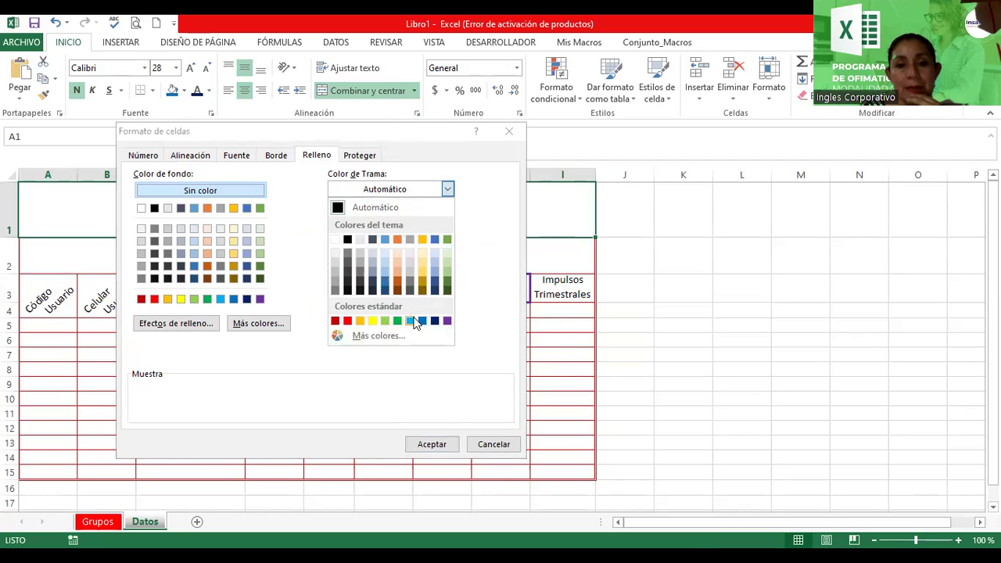
pyautogui.click(396, 269)
pyautogui.click(386, 220)
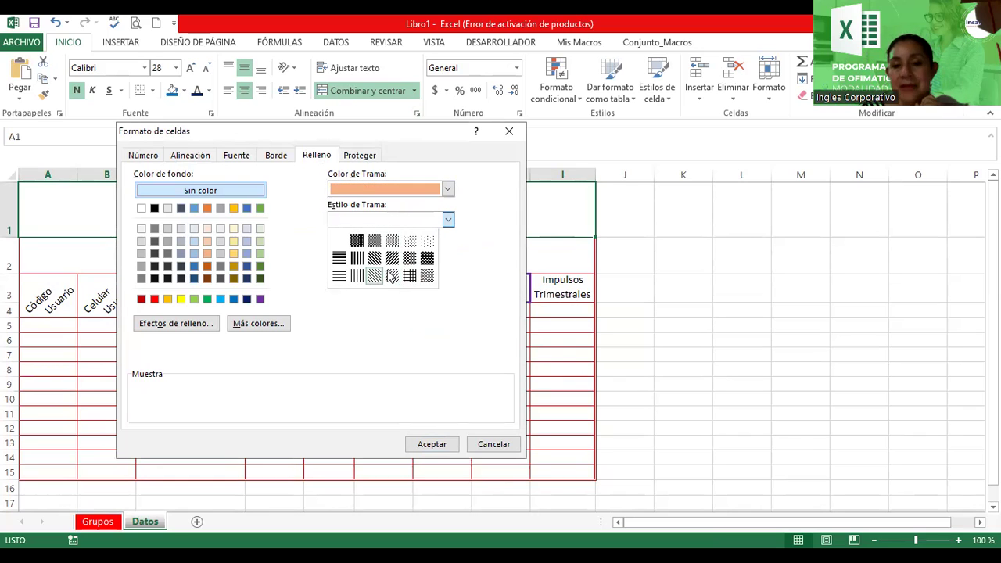
pyautogui.click(387, 271)
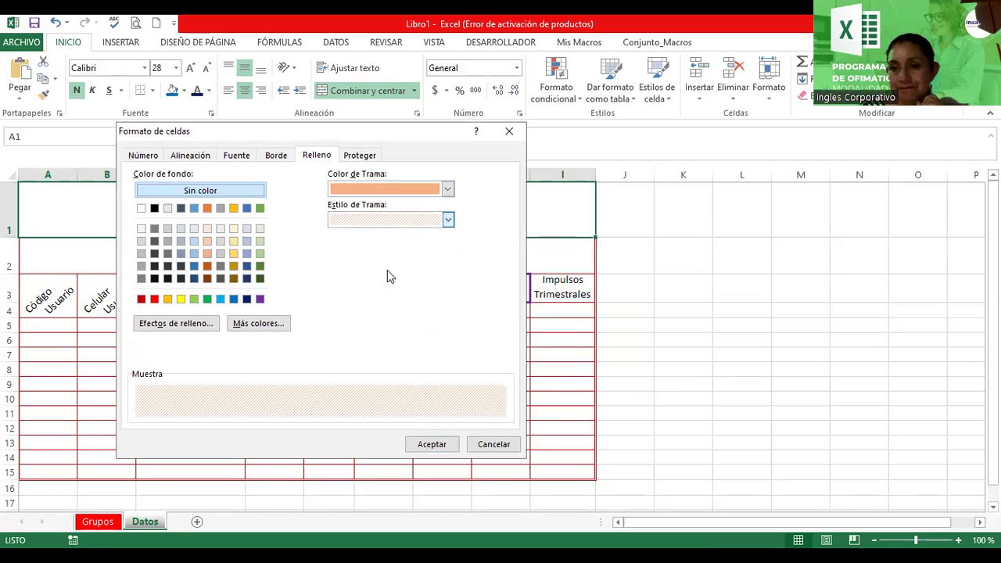
pyautogui.click(427, 443)
pyautogui.click(744, 283)
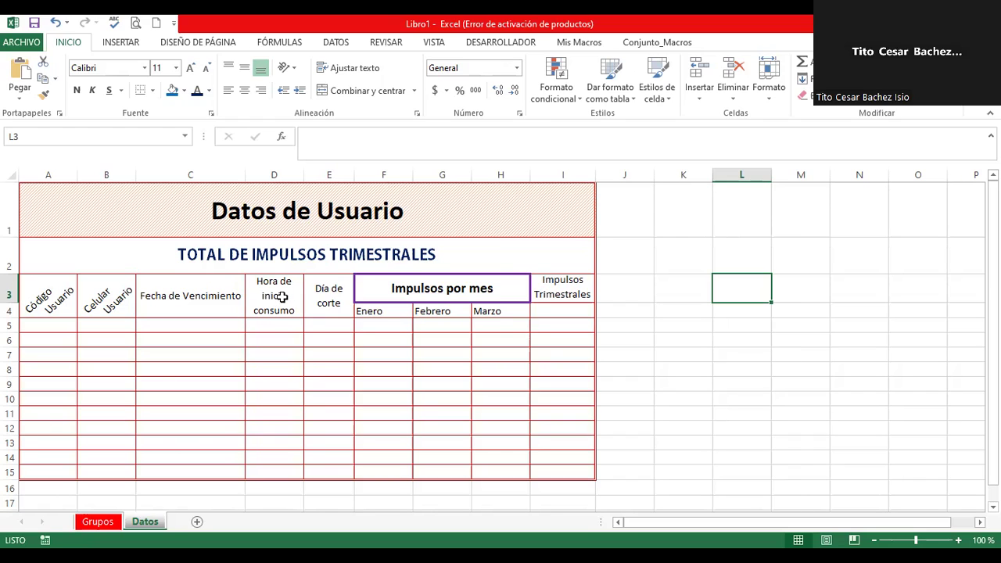
pyautogui.click(698, 326)
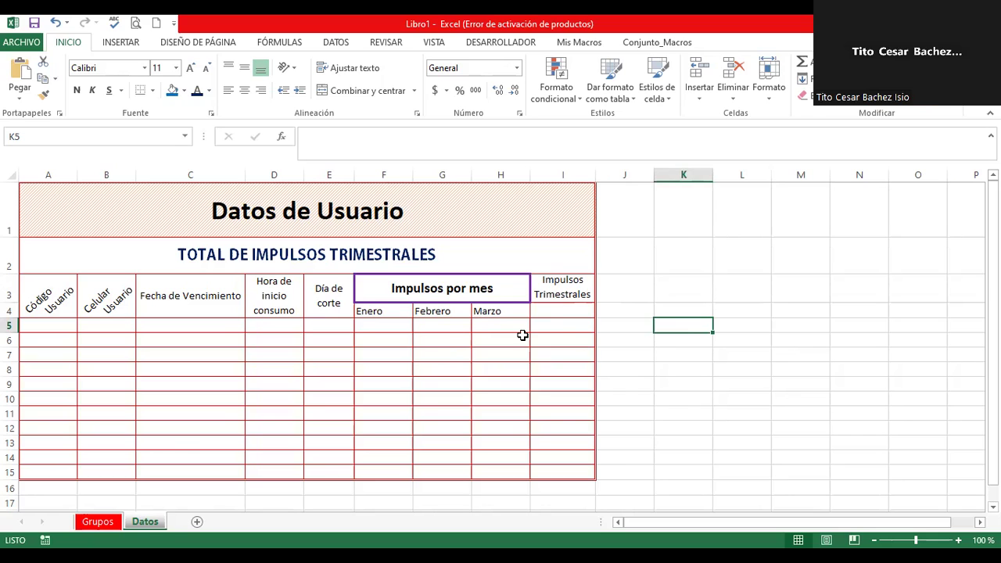
pyautogui.click(258, 210)
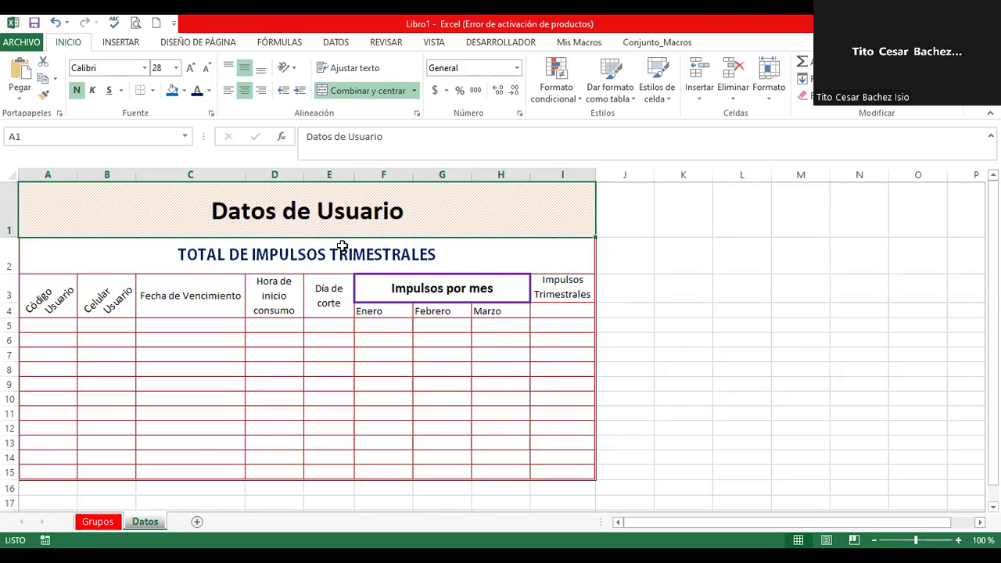
pyautogui.click(341, 250)
pyautogui.click(423, 288)
pyautogui.click(422, 370)
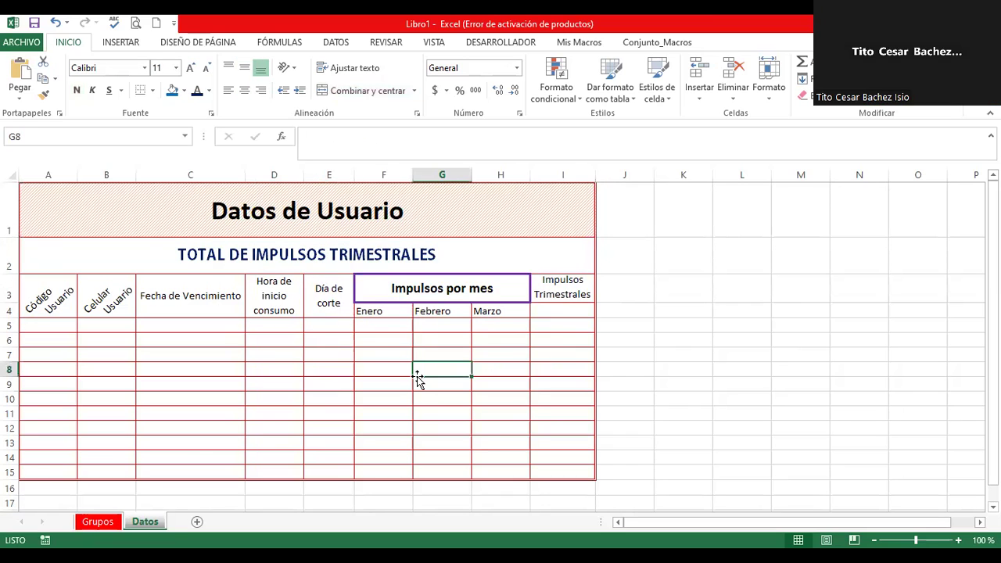
pyautogui.click(415, 289)
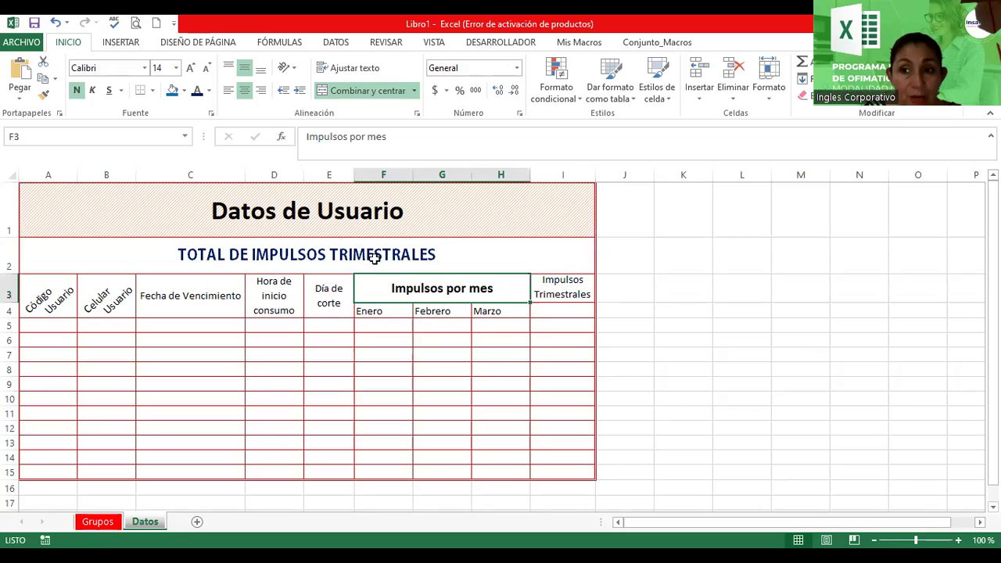
pyautogui.click(449, 354)
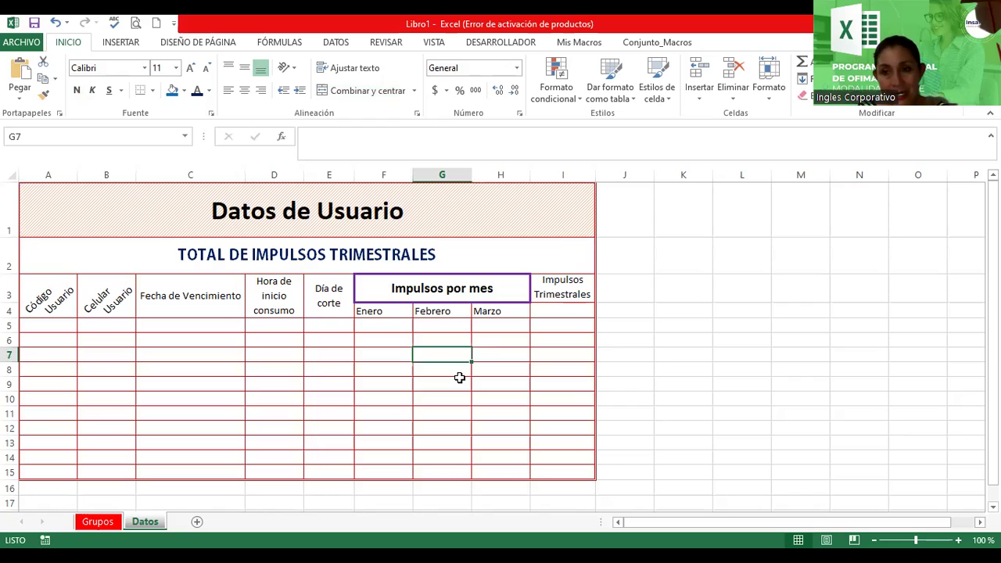
pyautogui.click(409, 282)
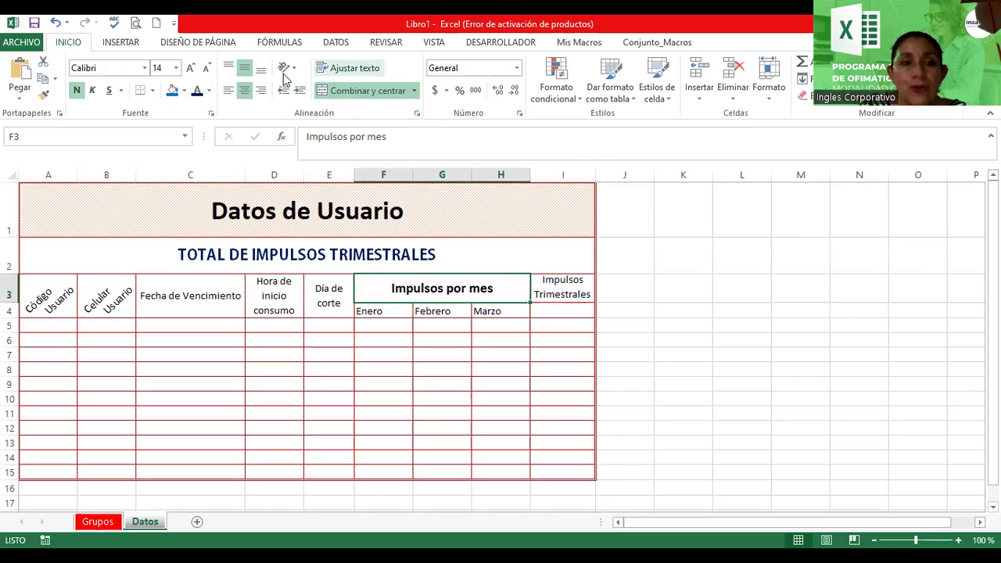
# Replace the Impulsos por mes outline with a dark green Contorno border.
pyautogui.click(420, 112)
pyautogui.click(275, 155)
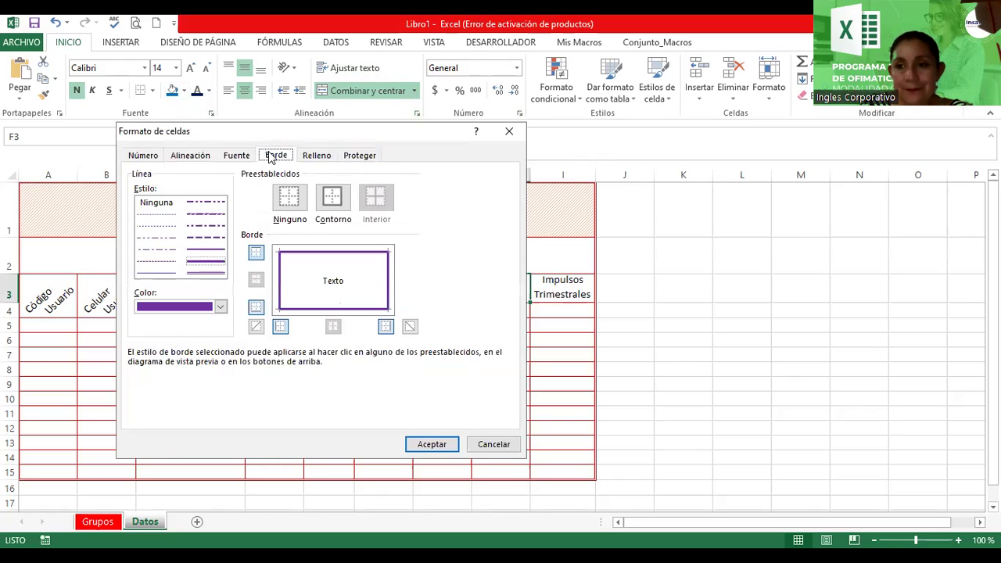
pyautogui.click(220, 308)
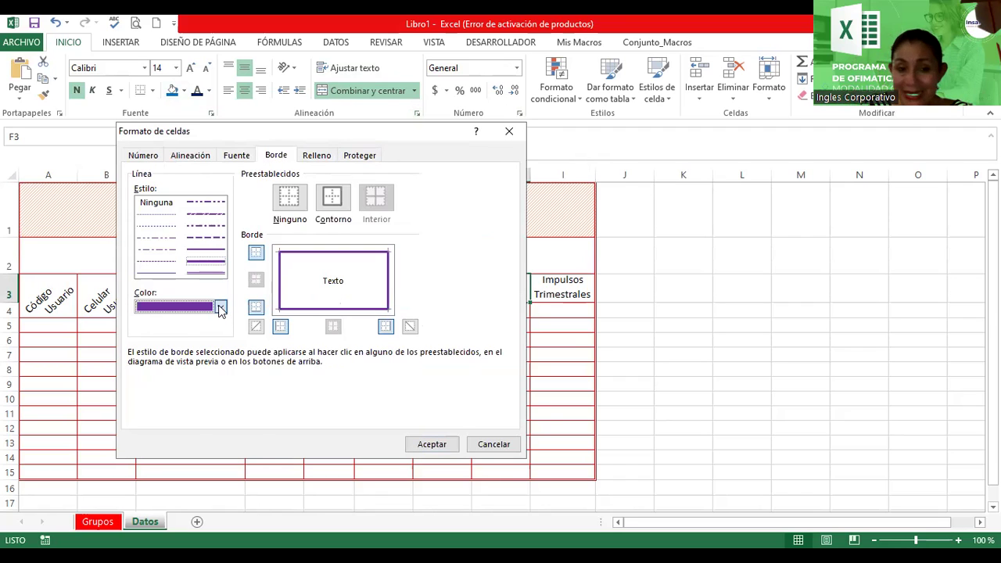
pyautogui.click(221, 308)
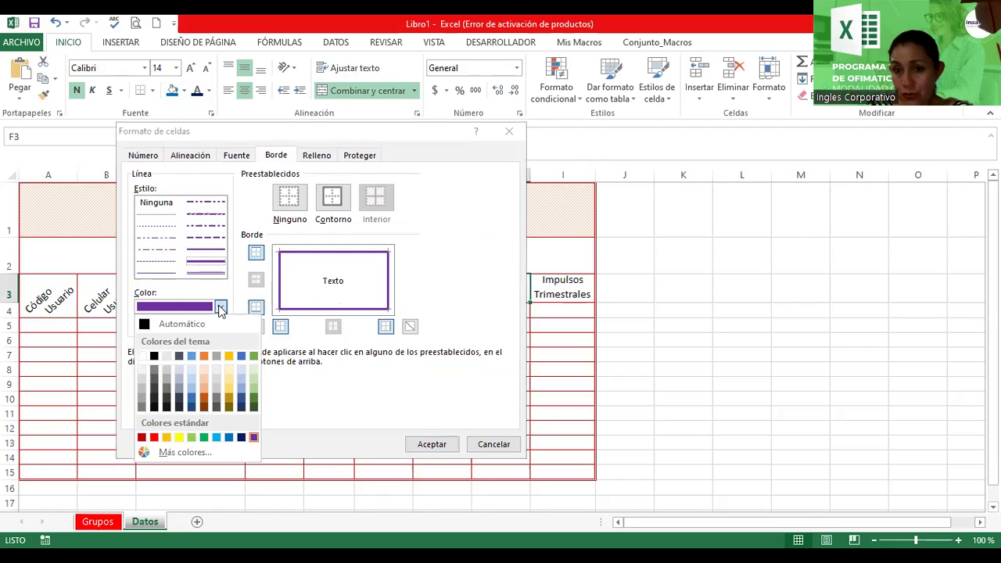
pyautogui.click(253, 408)
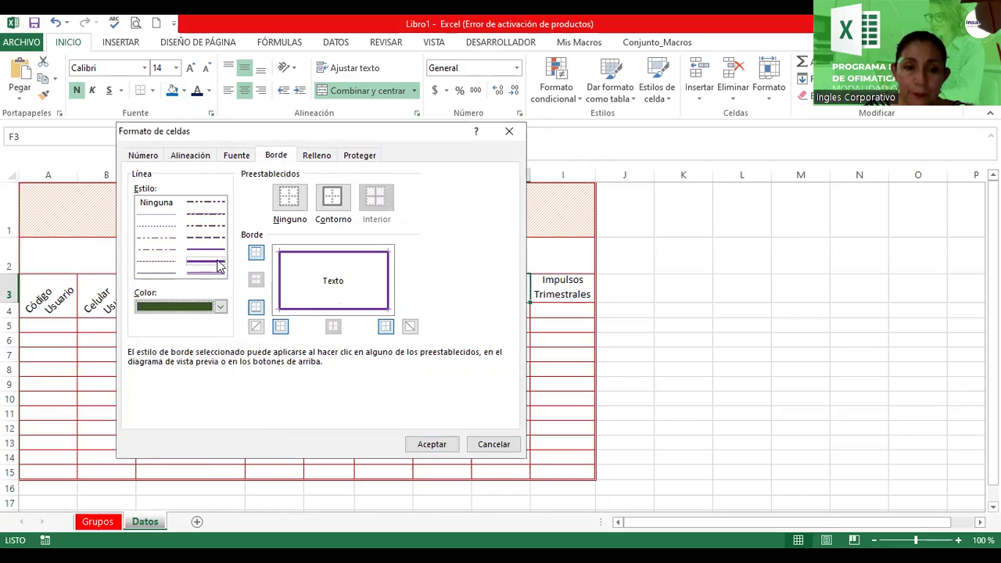
pyautogui.click(328, 195)
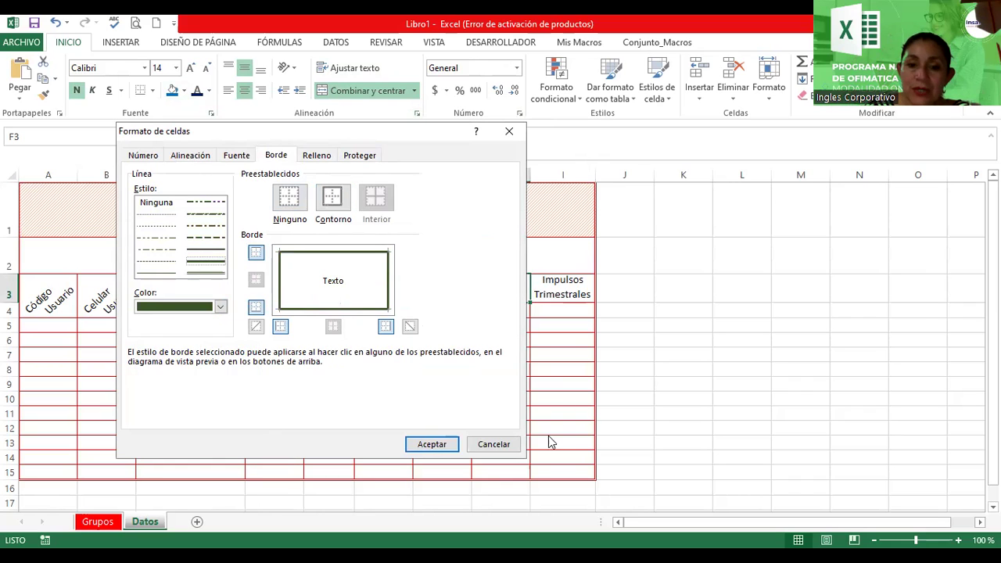
pyautogui.click(438, 443)
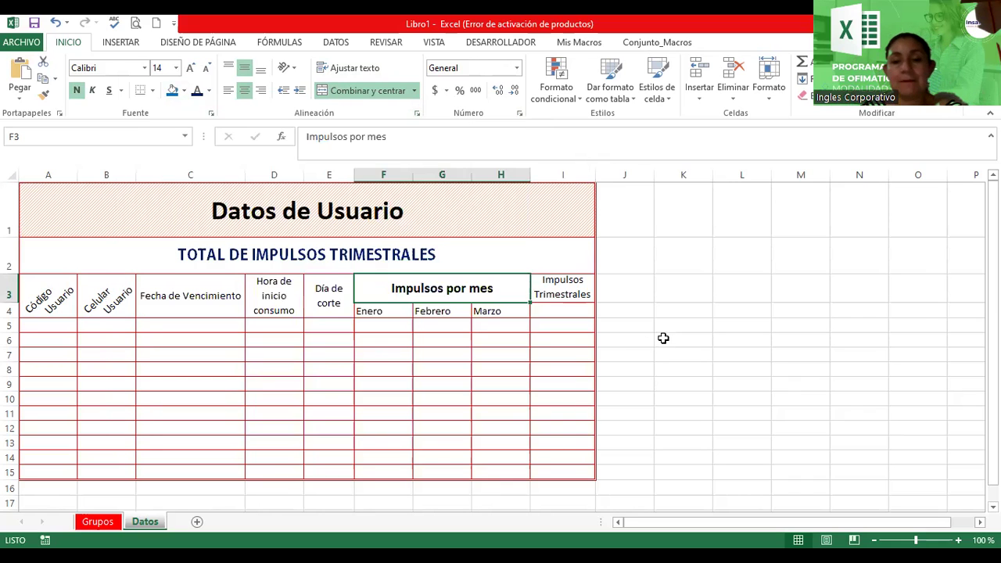
pyautogui.click(697, 337)
# Make the Hora de inicio consumo and Día de corte headers bold and italic.
pyautogui.click(766, 313)
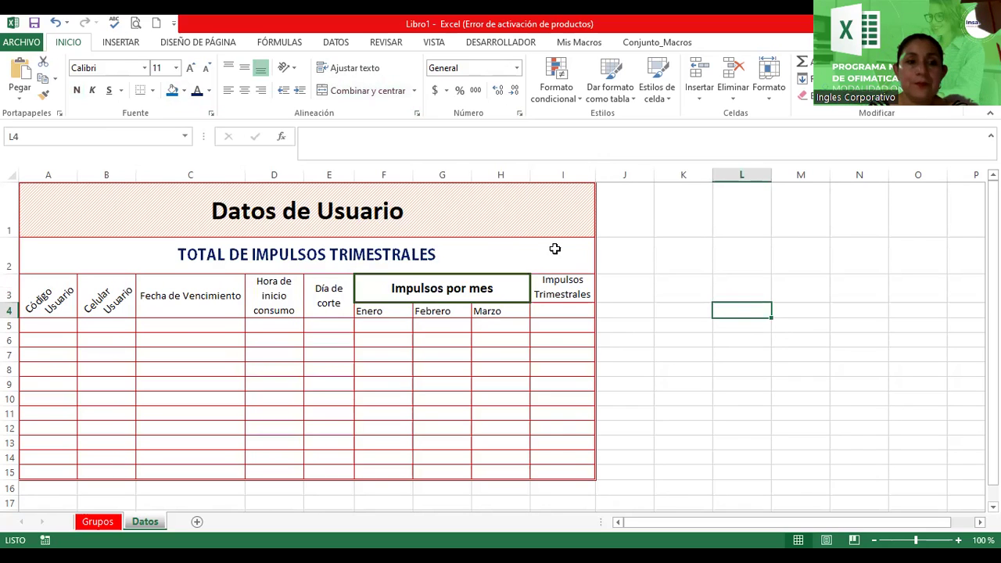
pyautogui.moveTo(45, 290); pyautogui.dragTo(176, 297)
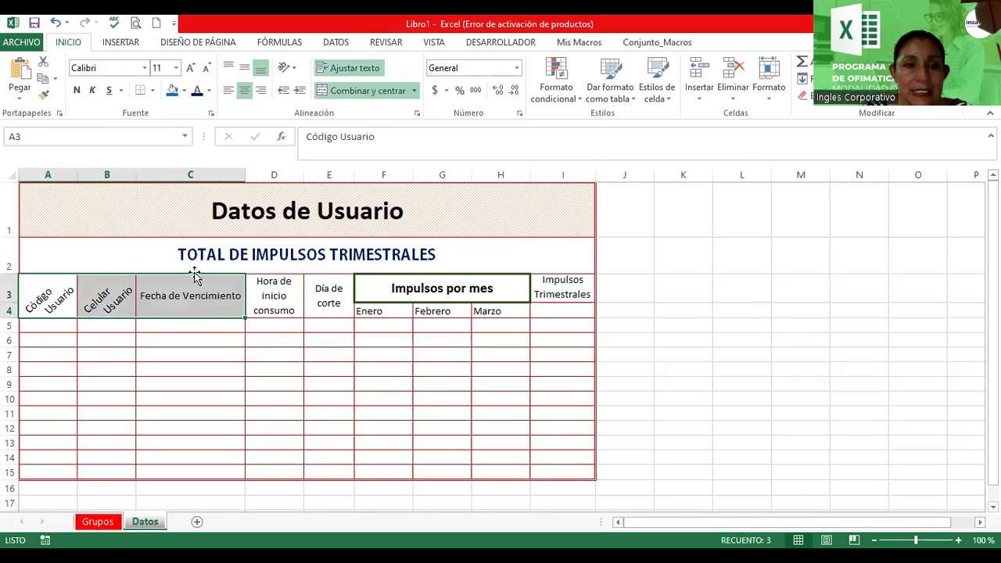
pyautogui.moveTo(270, 293); pyautogui.dragTo(322, 291)
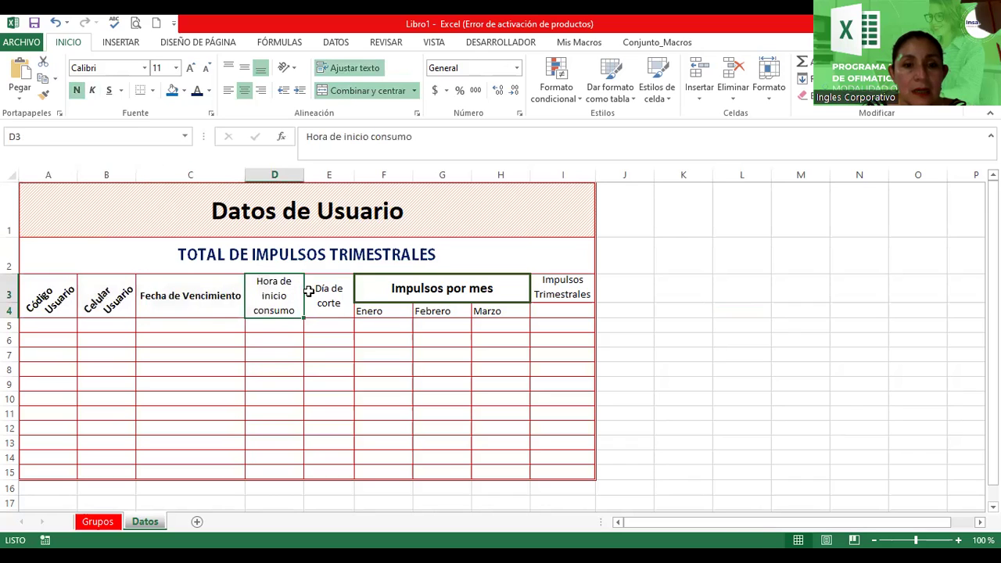
pyautogui.click(78, 90)
pyautogui.click(92, 91)
# Make the Enero, Febrero and Marzo labels bold, italic and underlined.
pyautogui.moveTo(392, 309); pyautogui.dragTo(480, 309)
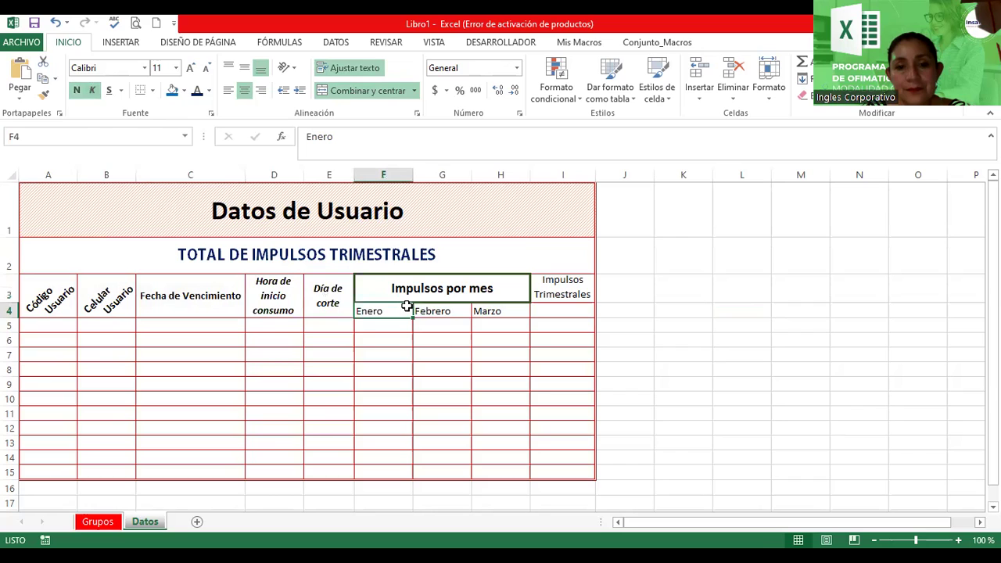
pyautogui.click(77, 90)
pyautogui.click(92, 90)
pyautogui.click(111, 90)
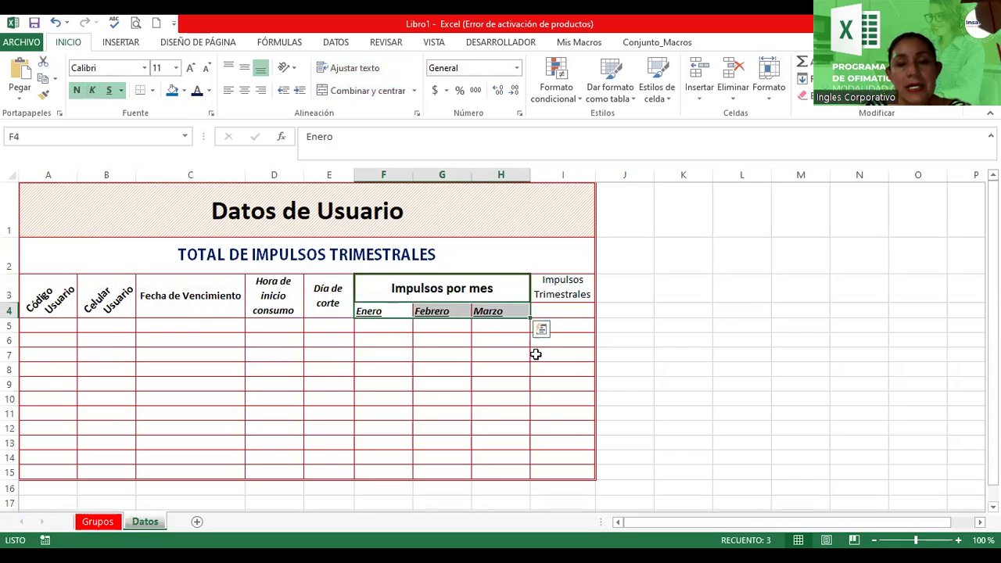
pyautogui.click(563, 341)
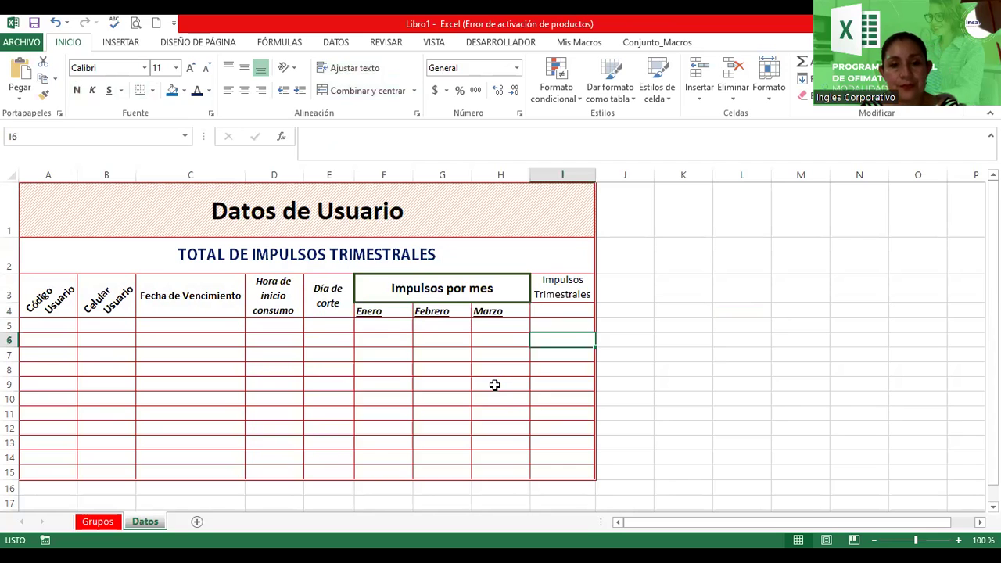
pyautogui.keyDown('ctrl'); pyautogui.scroll(2, 494, 385); pyautogui.keyUp('ctrl')
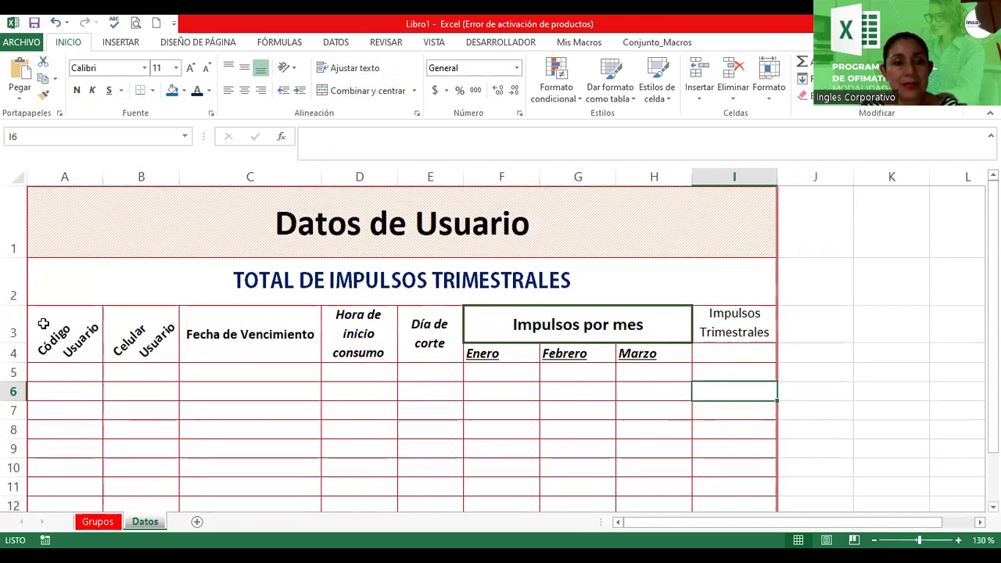
# Centre the Enero, Febrero and Marzo labels horizontally in their cells.
pyautogui.moveTo(47, 322); pyautogui.dragTo(117, 328)
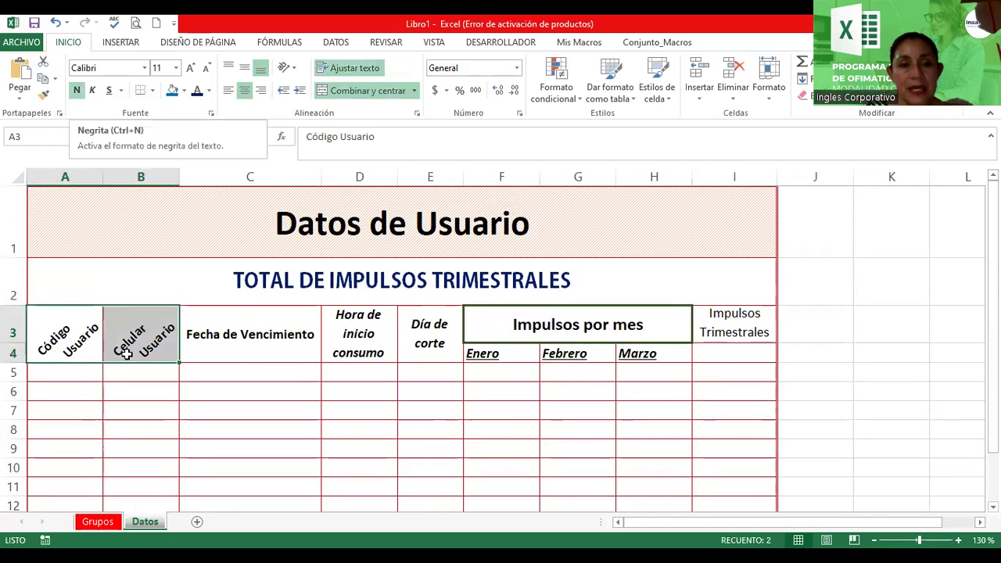
pyautogui.moveTo(93, 325); pyautogui.dragTo(245, 327)
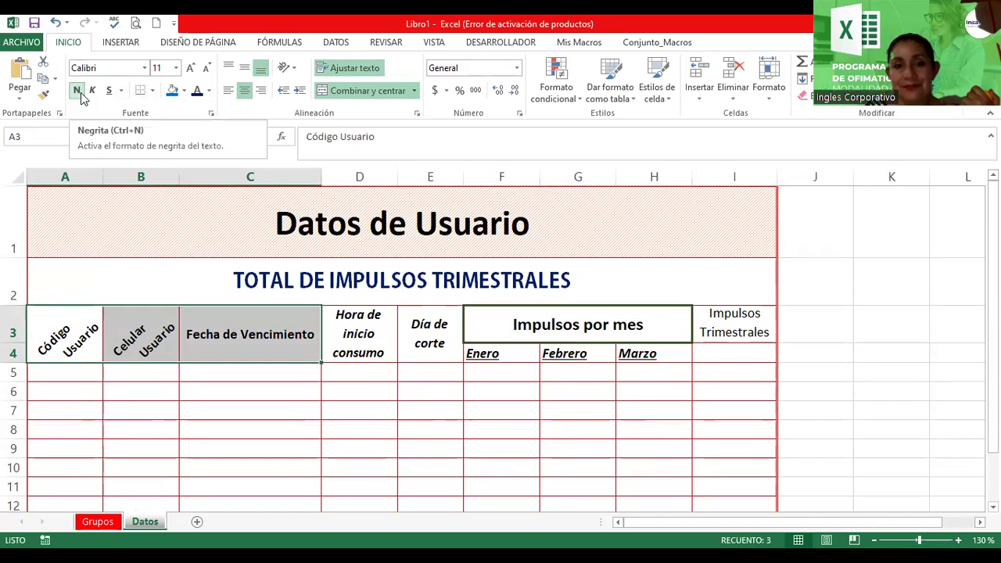
pyautogui.click(353, 333)
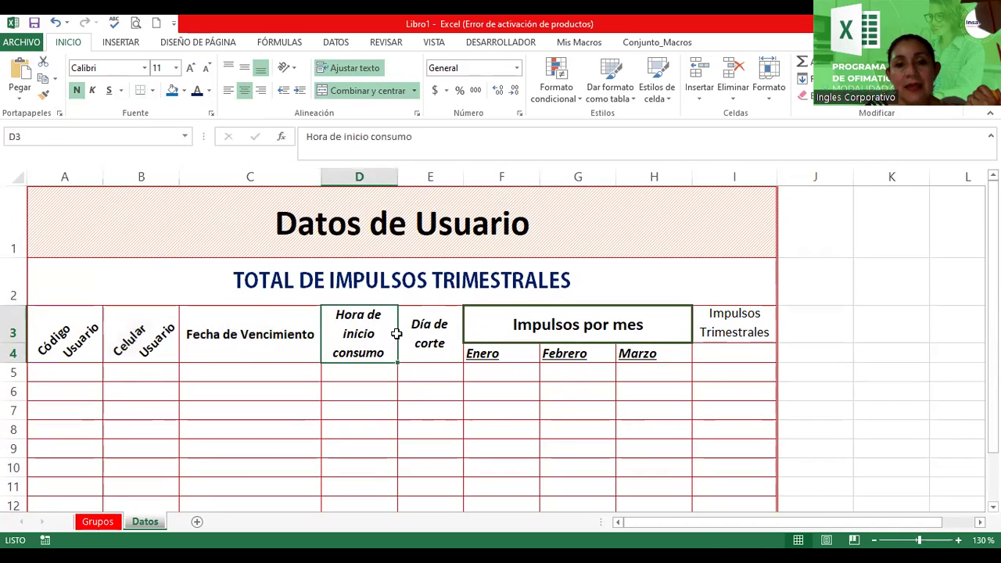
pyautogui.moveTo(396, 334); pyautogui.dragTo(413, 333)
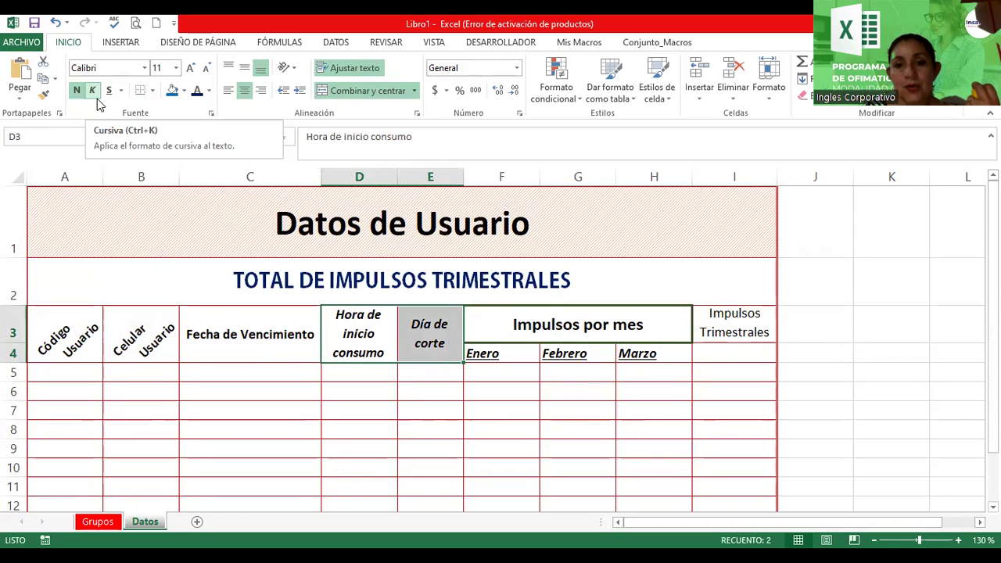
pyautogui.click(548, 321)
pyautogui.click(478, 353)
pyautogui.moveTo(496, 354); pyautogui.dragTo(649, 353)
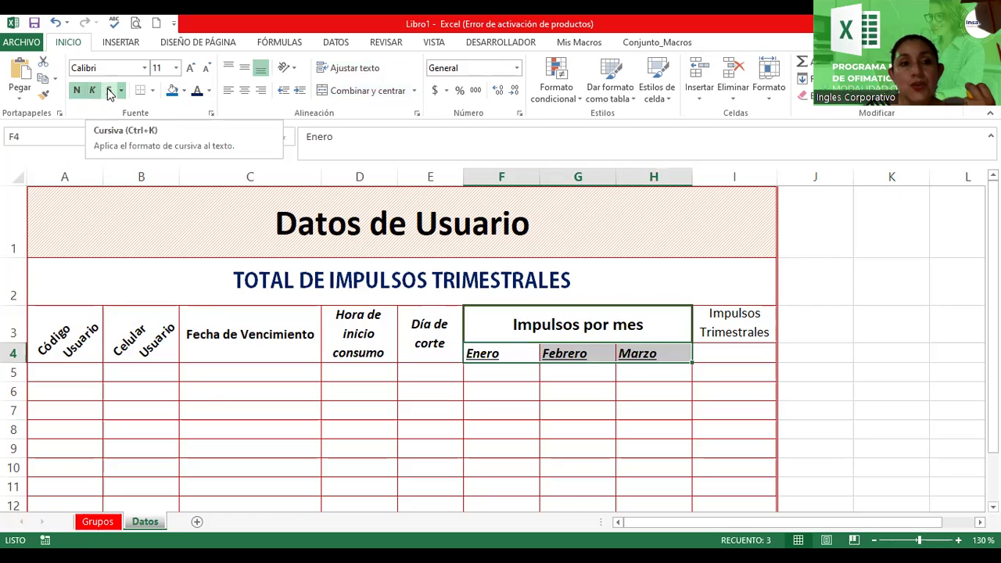
pyautogui.click(249, 94)
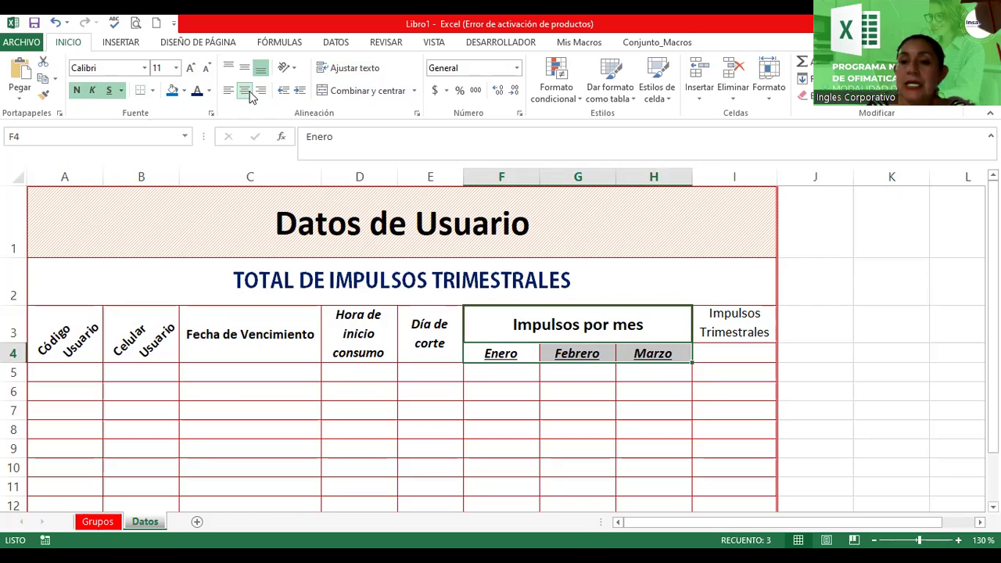
# Make the Impulsos Trimestrales header in I3 bold, italic and underlined.
pyautogui.click(739, 327)
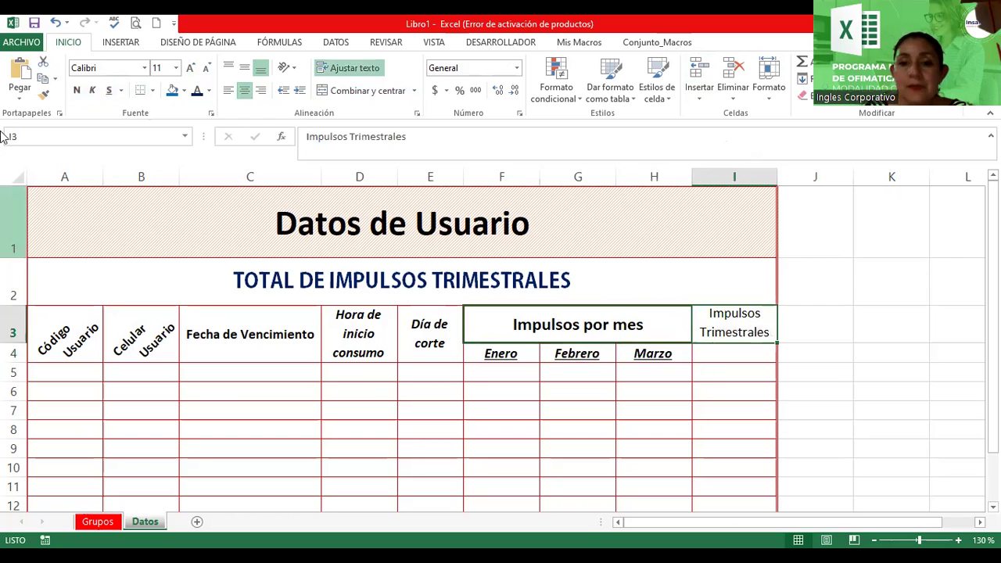
pyautogui.click(77, 90)
pyautogui.click(93, 90)
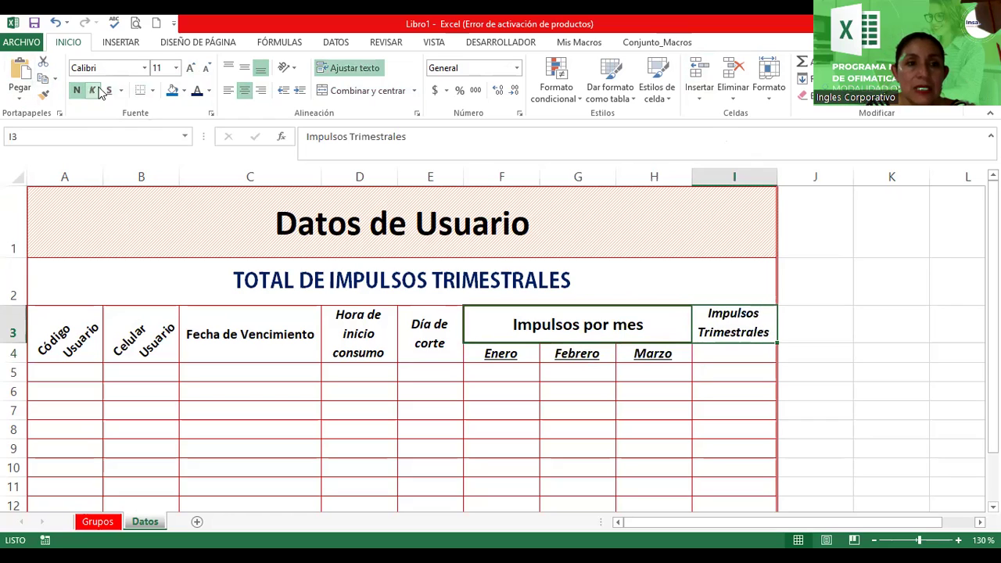
pyautogui.click(108, 90)
pyautogui.click(878, 321)
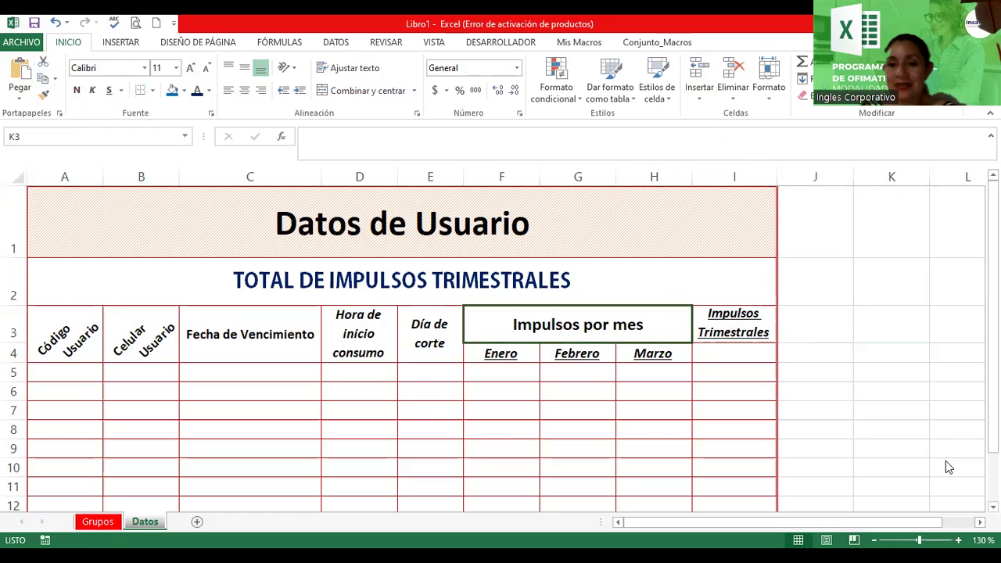
pyautogui.keyDown('ctrl'); pyautogui.scroll(-2, 784, 401); pyautogui.keyUp('ctrl')
# Uncheck Líneas de cuadrícula on the VISTA tab to hide the sheet gridlines.
pyautogui.keyDown('ctrl'); pyautogui.scroll(-1, 784, 401); pyautogui.keyUp('ctrl')
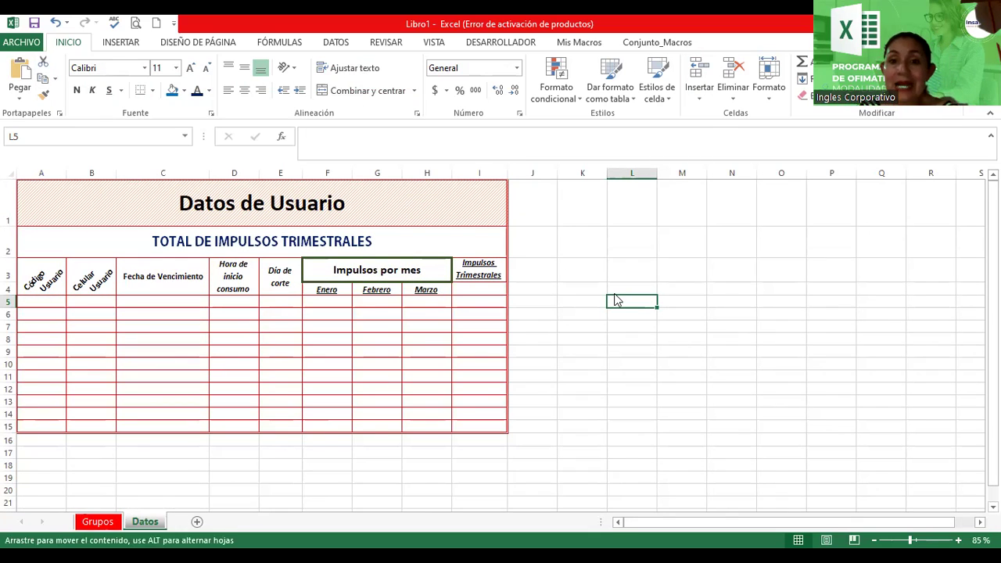
pyautogui.click(432, 43)
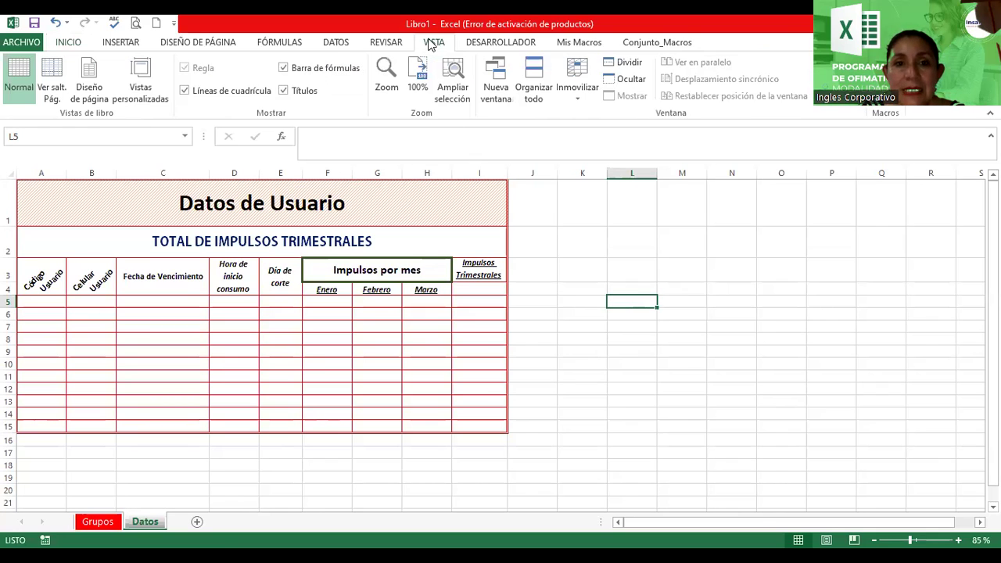
pyautogui.click(186, 92)
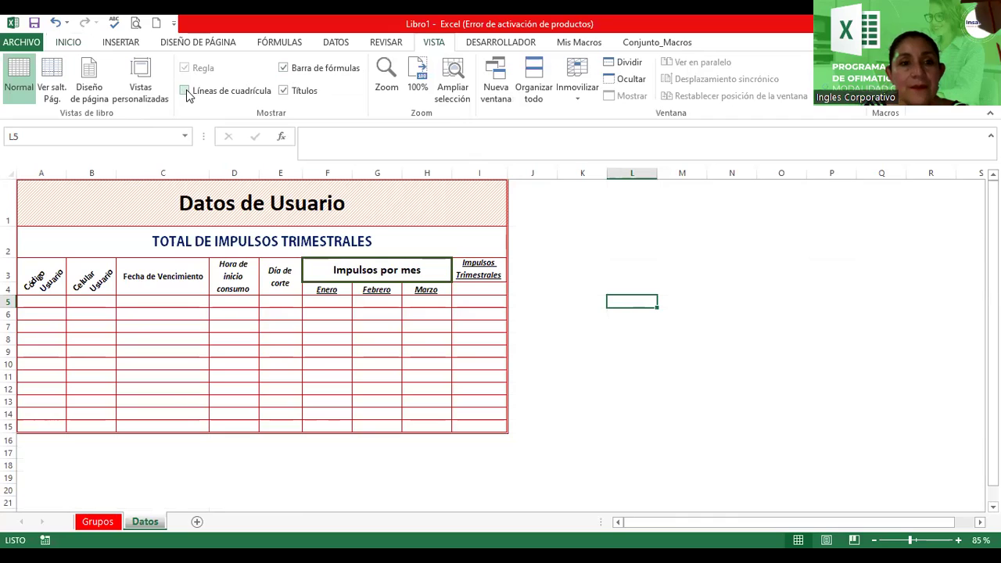
pyautogui.click(588, 273)
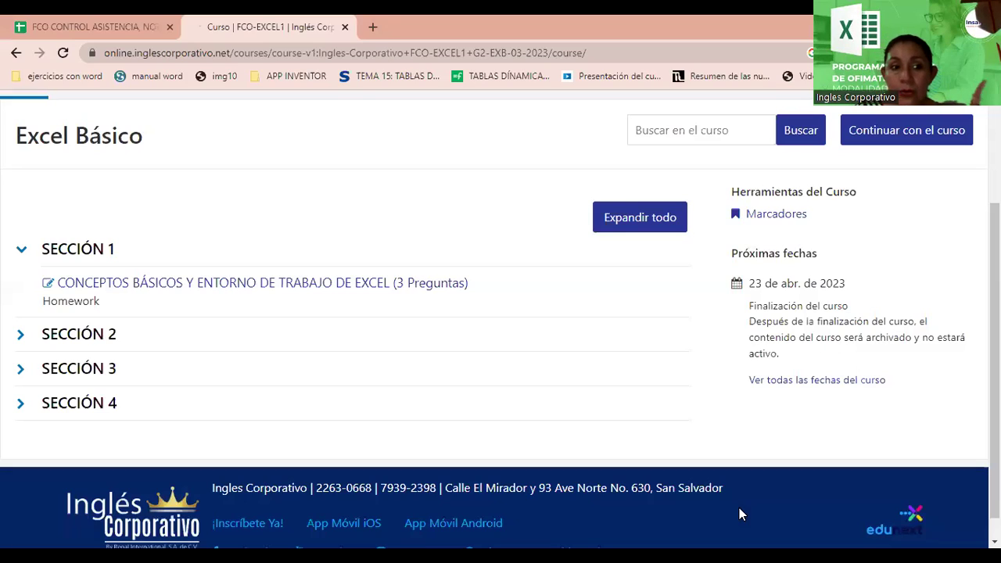
# Expand SECCIÓN 2, then open Sección 1's CONCEPTOS BÁSICOS Y ENTORNO DE TRABAJO DE EXCEL homework.
pyautogui.click(102, 336)
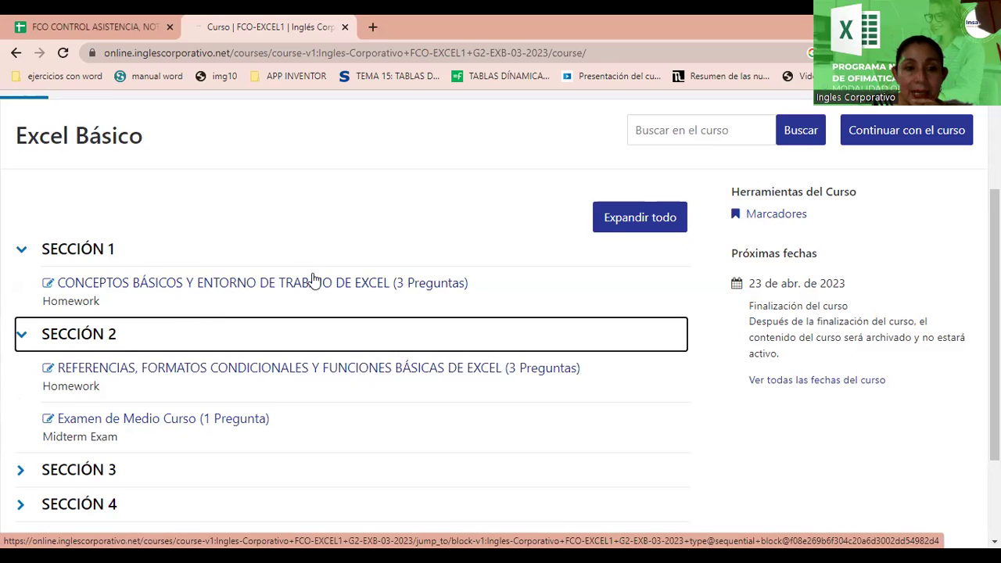
pyautogui.click(262, 297)
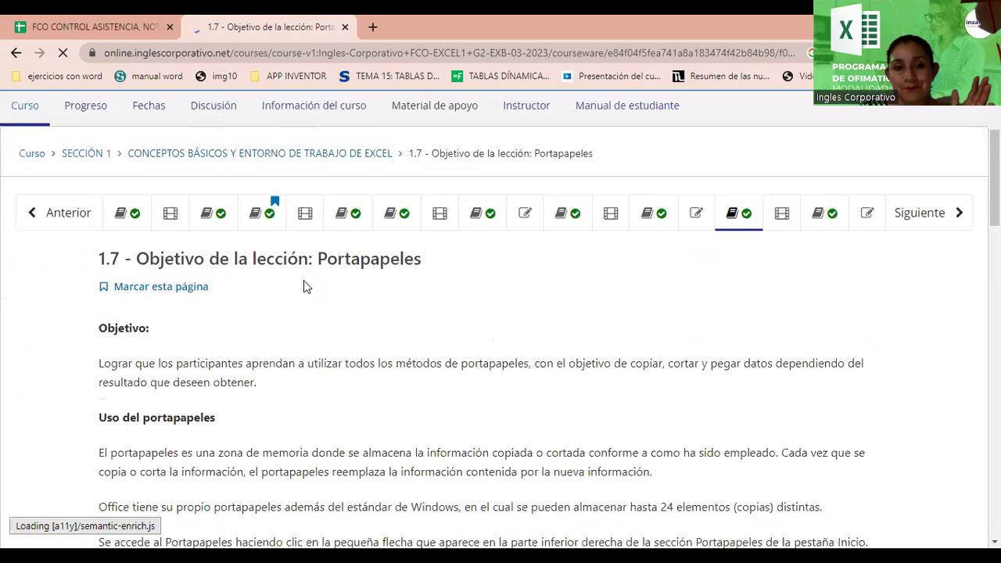
# Step through the section 1 lessons, forums and Videoconferencia #3 to the 1.4 Laboratorio 1 quiz.
pyautogui.click(217, 219)
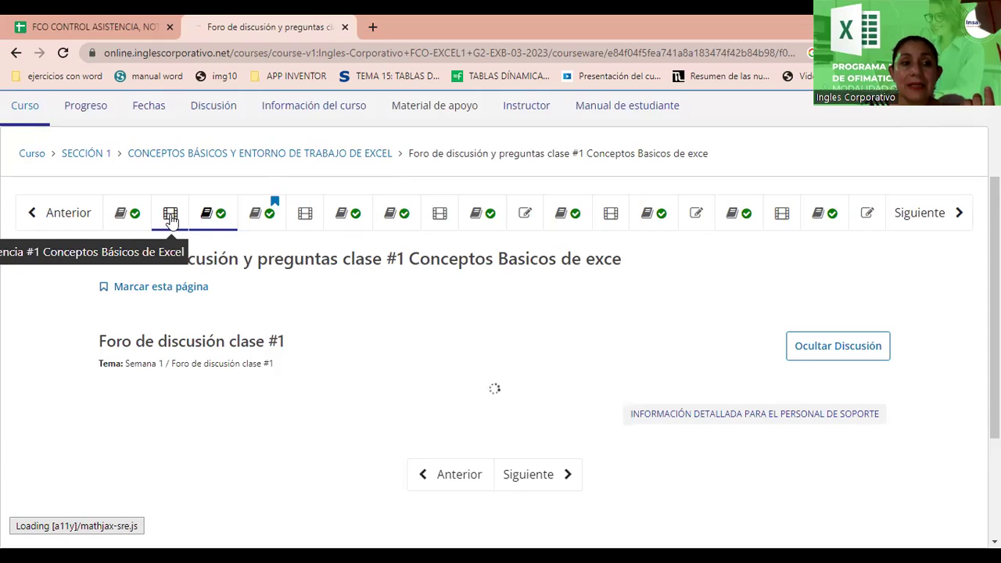
pyautogui.click(127, 217)
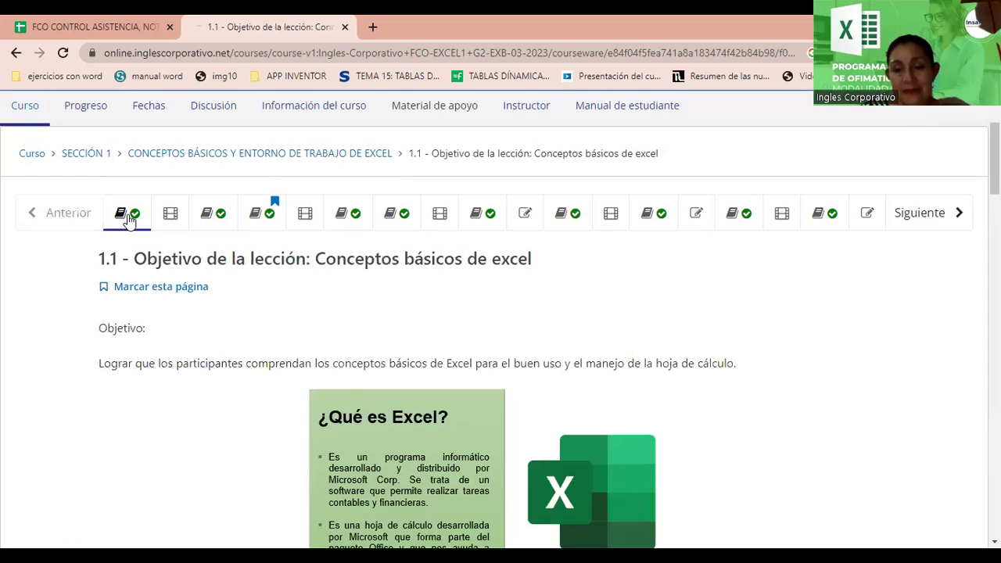
pyautogui.click(348, 213)
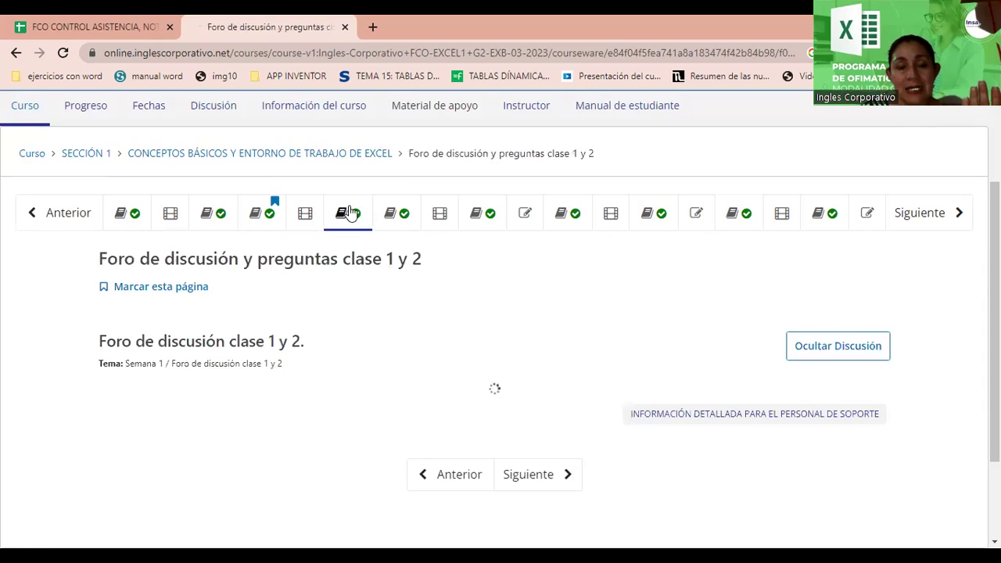
pyautogui.click(403, 217)
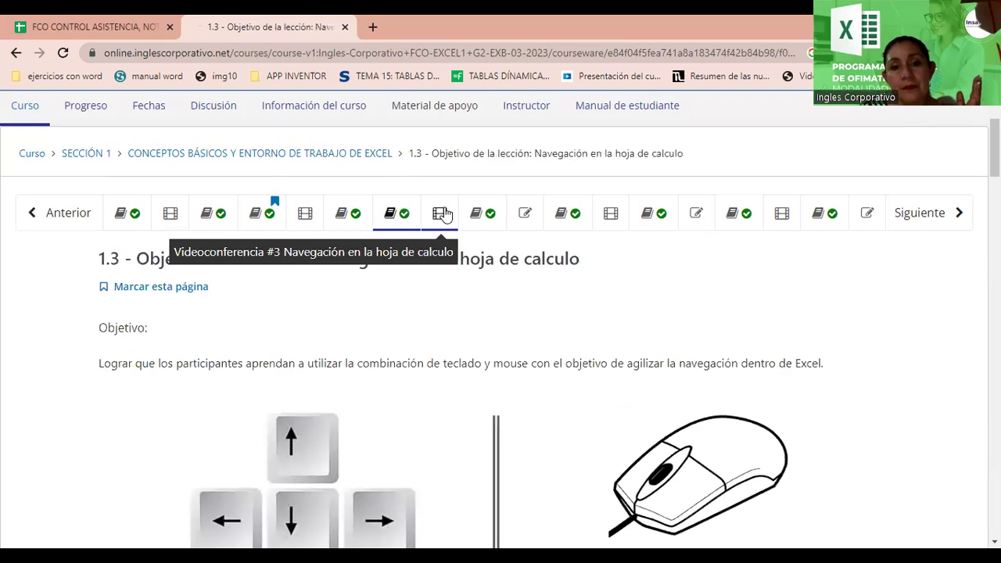
pyautogui.click(442, 213)
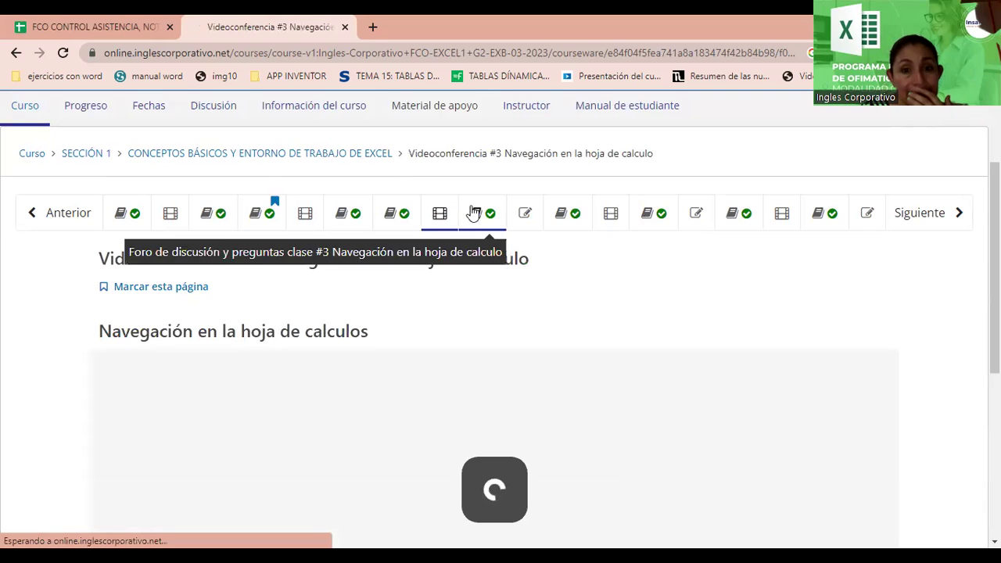
pyautogui.click(481, 215)
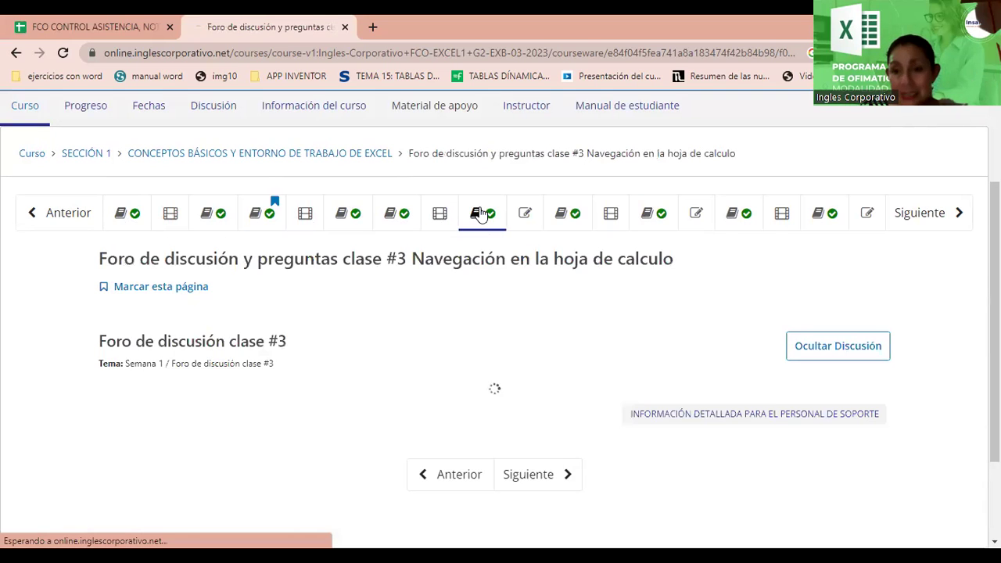
pyautogui.click(528, 217)
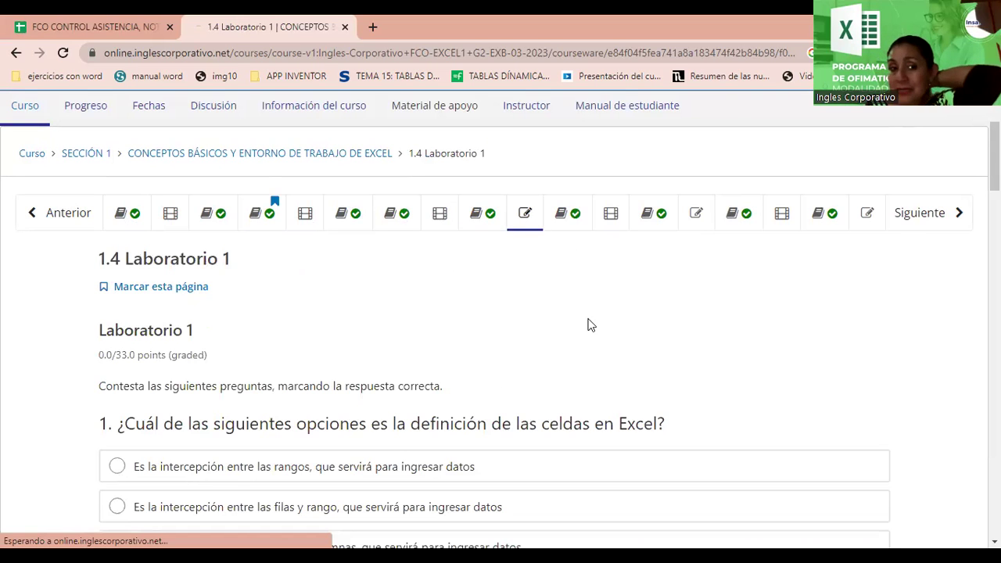
# Skim the 1.4 Laboratorio 1 quiz, then move on to 1.6 Laboratorio 2.
pyautogui.scroll(-2, 590, 325)
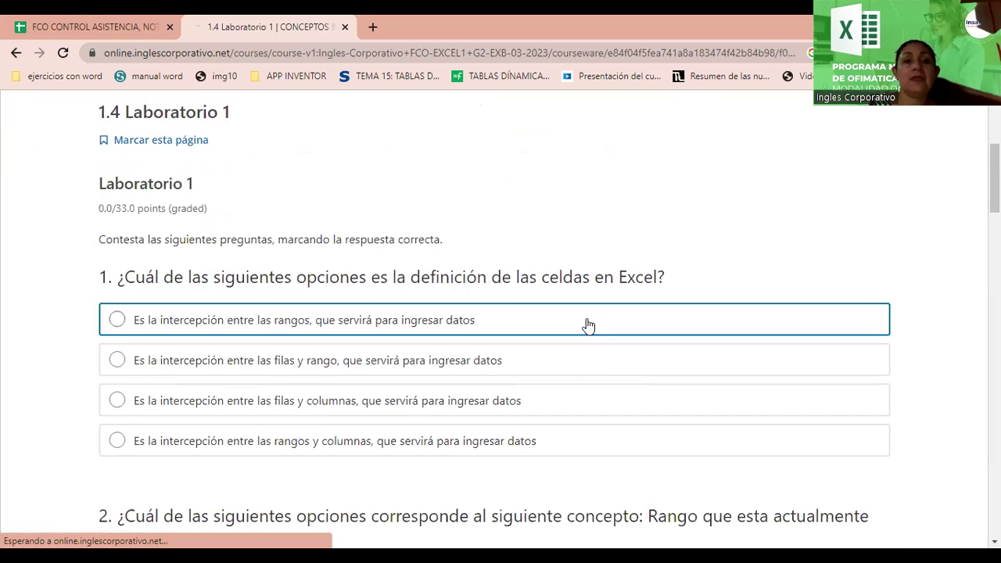
pyautogui.scroll(2, 588, 325)
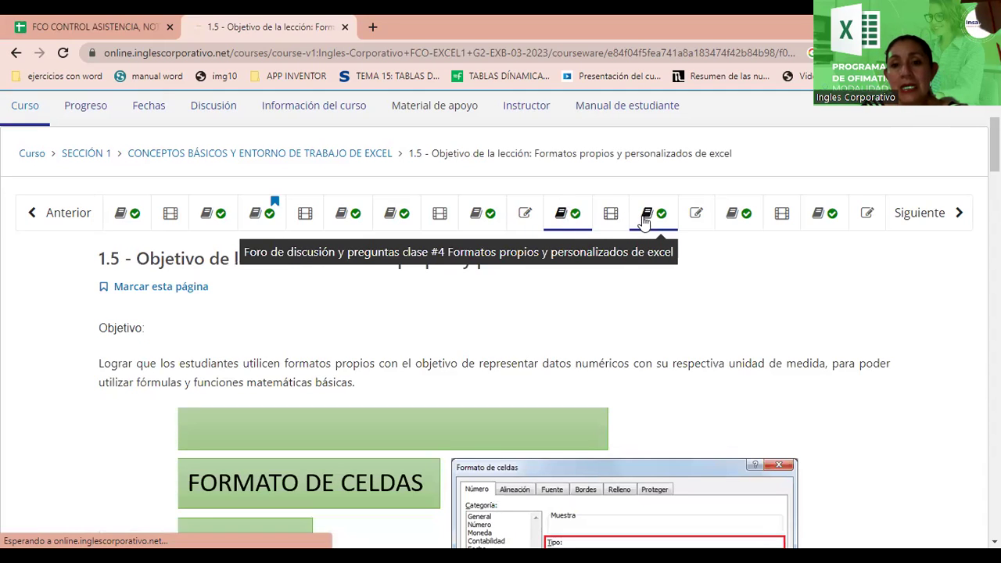
pyautogui.click(701, 221)
# Scroll through the Laboratorio 2 questions on borders, custom formats and date formats.
pyautogui.scroll(-3, 476, 378)
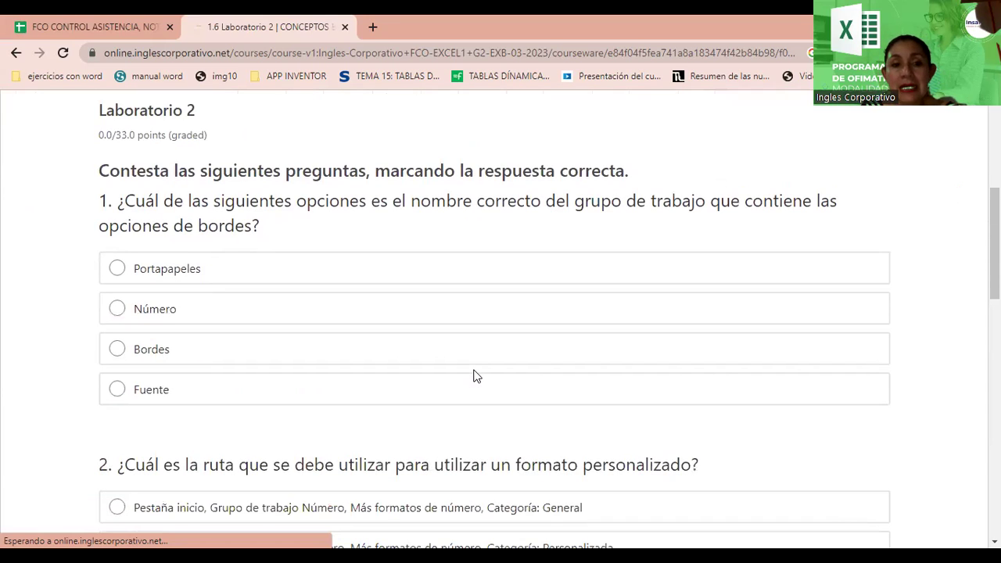
pyautogui.scroll(3, 476, 376)
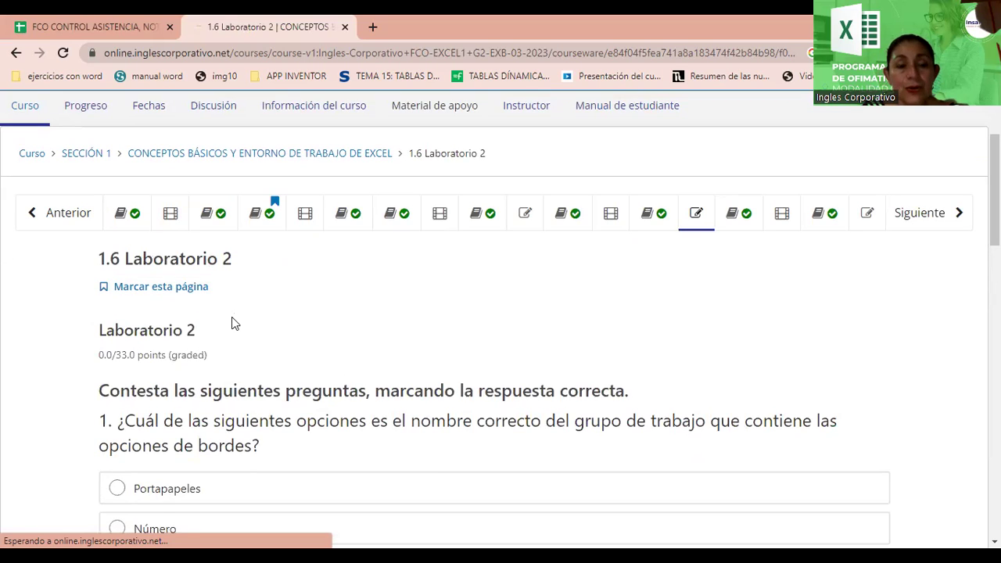
pyautogui.scroll(-2, 232, 318)
pyautogui.scroll(-1, 233, 320)
pyautogui.scroll(-3, 233, 322)
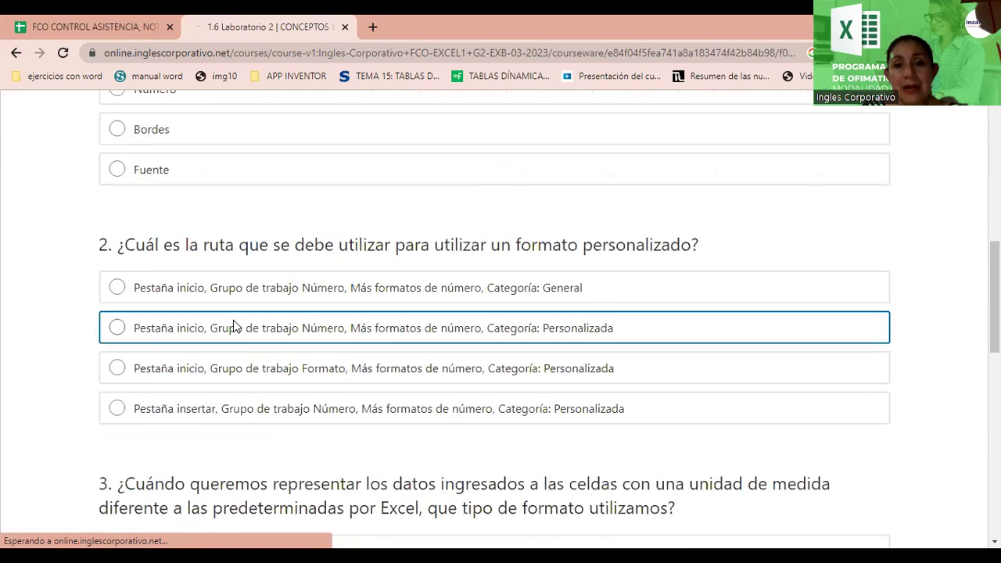
pyautogui.scroll(-4, 233, 326)
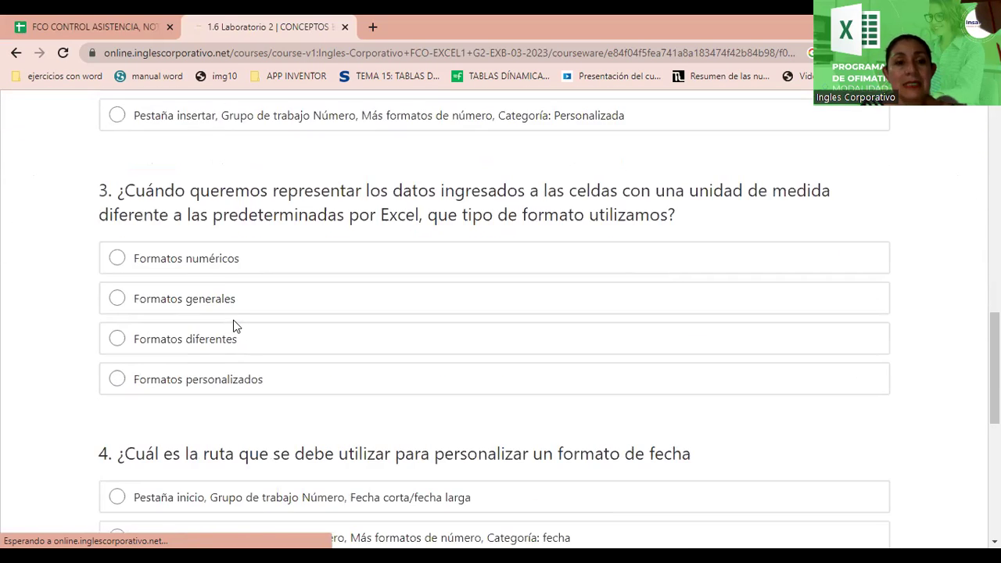
pyautogui.scroll(-1, 233, 320)
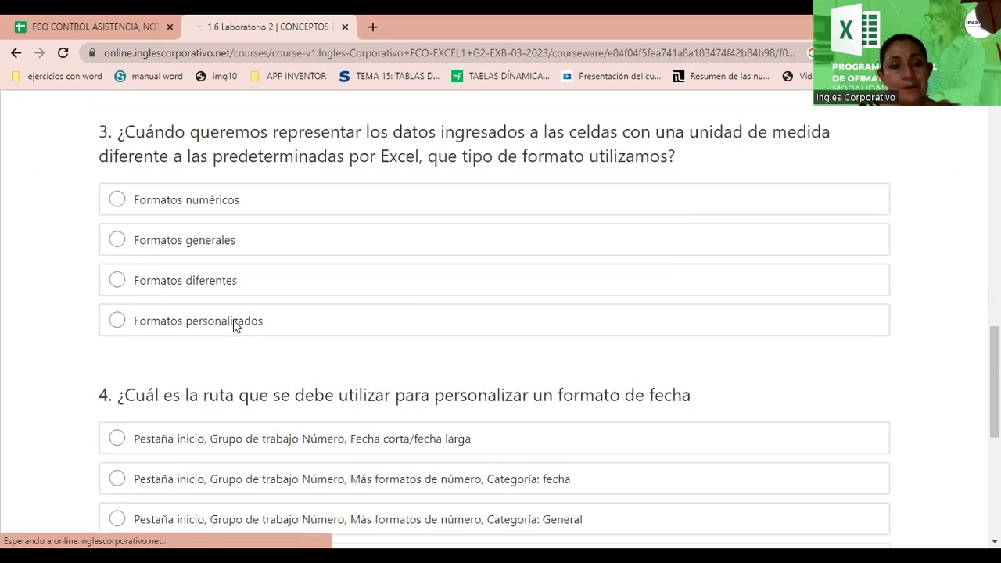
pyautogui.scroll(-2, 233, 320)
pyautogui.scroll(1, 234, 323)
pyautogui.scroll(1, 232, 326)
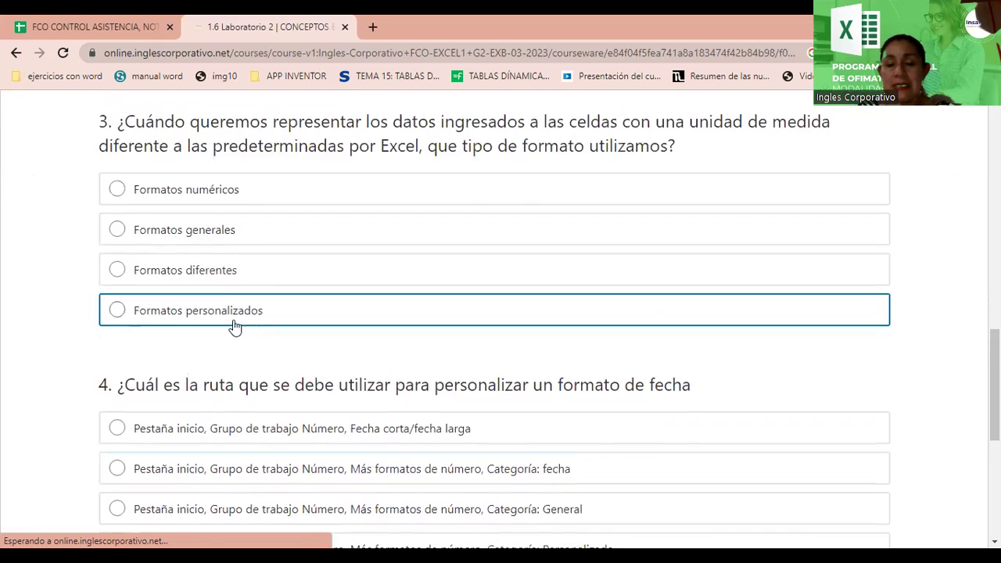
pyautogui.scroll(3, 236, 320)
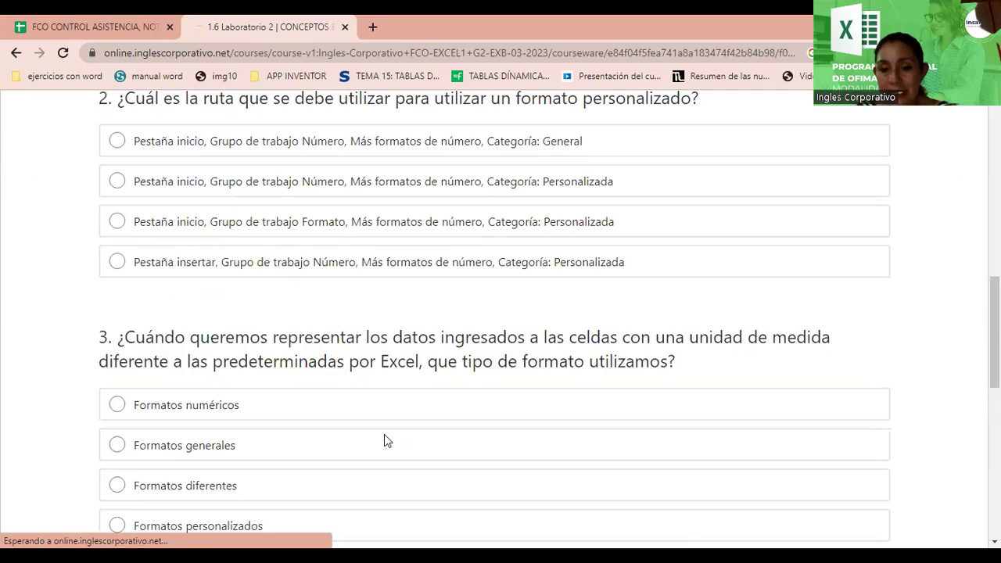